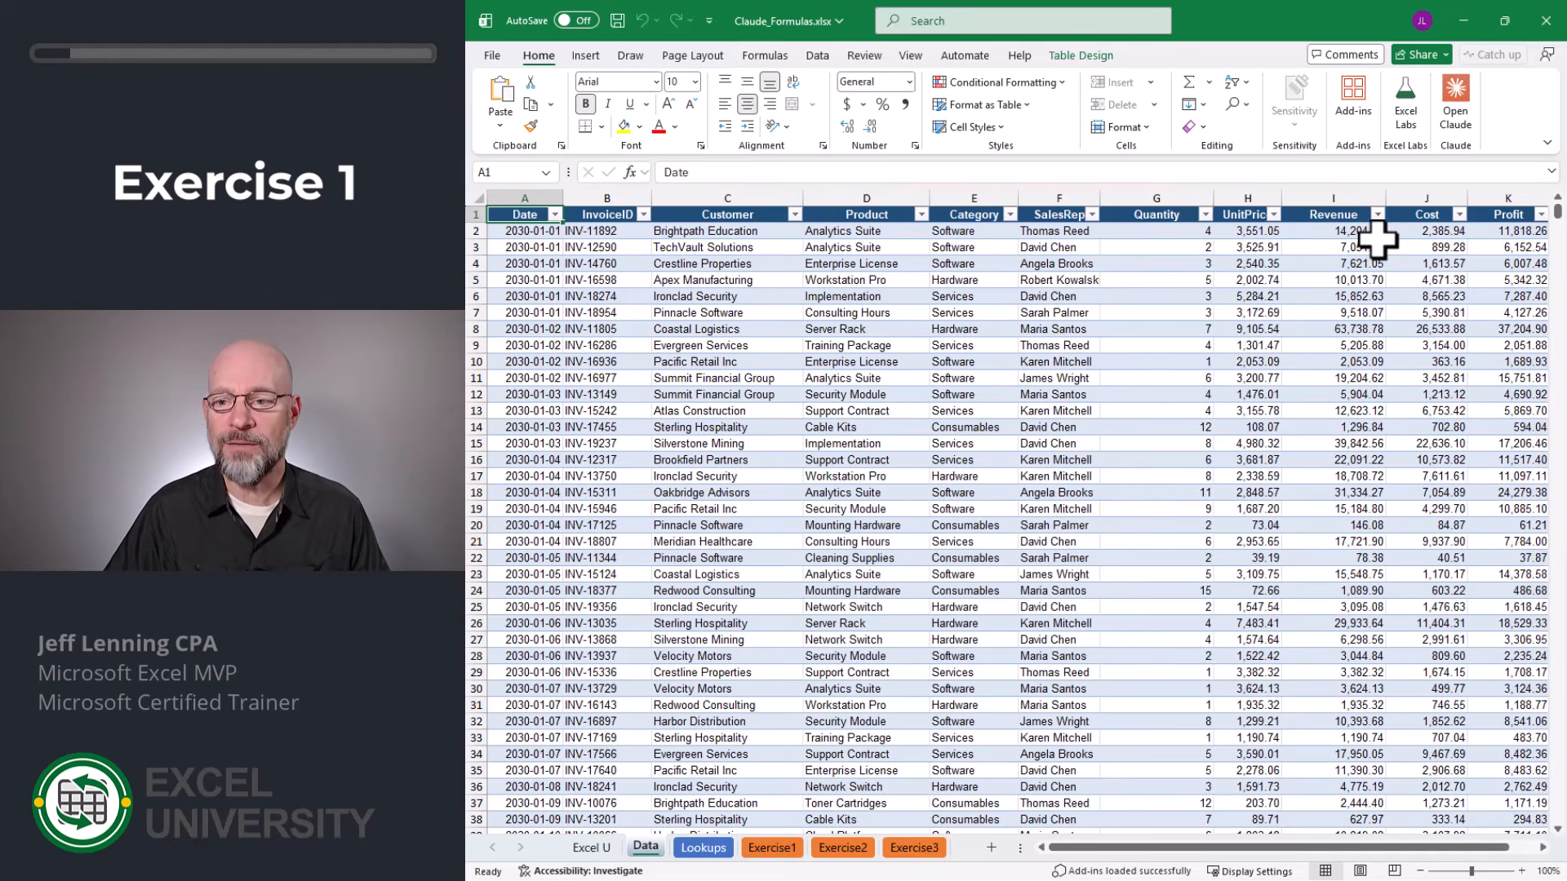
# - Compare the Customer column in the Lookups sheet with the Customer column in the Data sheet
pyautogui.click(704, 849)
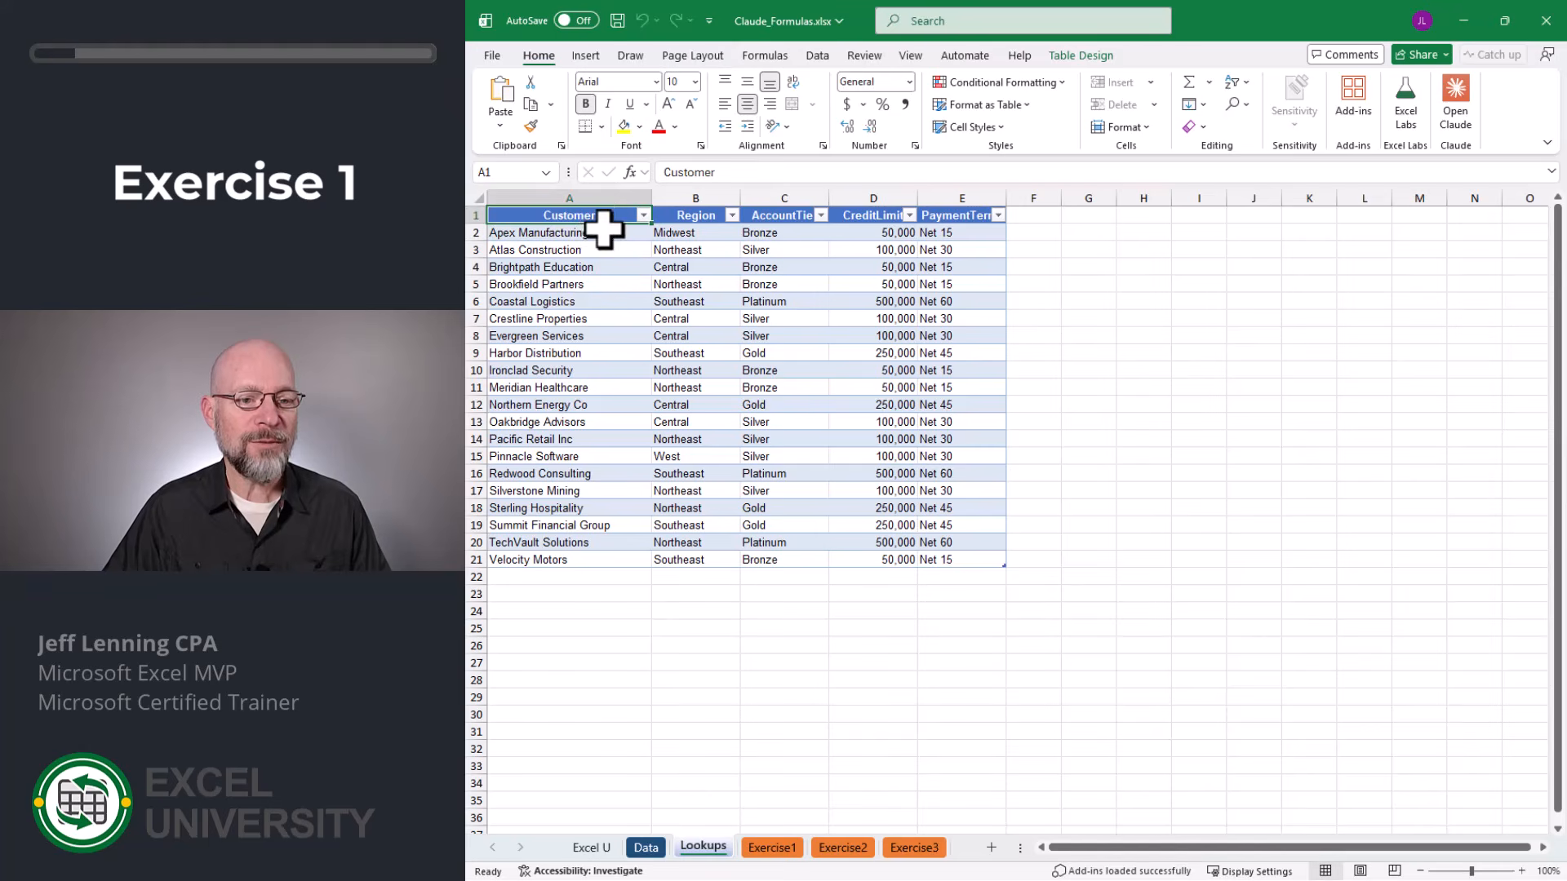
pyautogui.moveTo(602, 233); pyautogui.dragTo(602, 528)
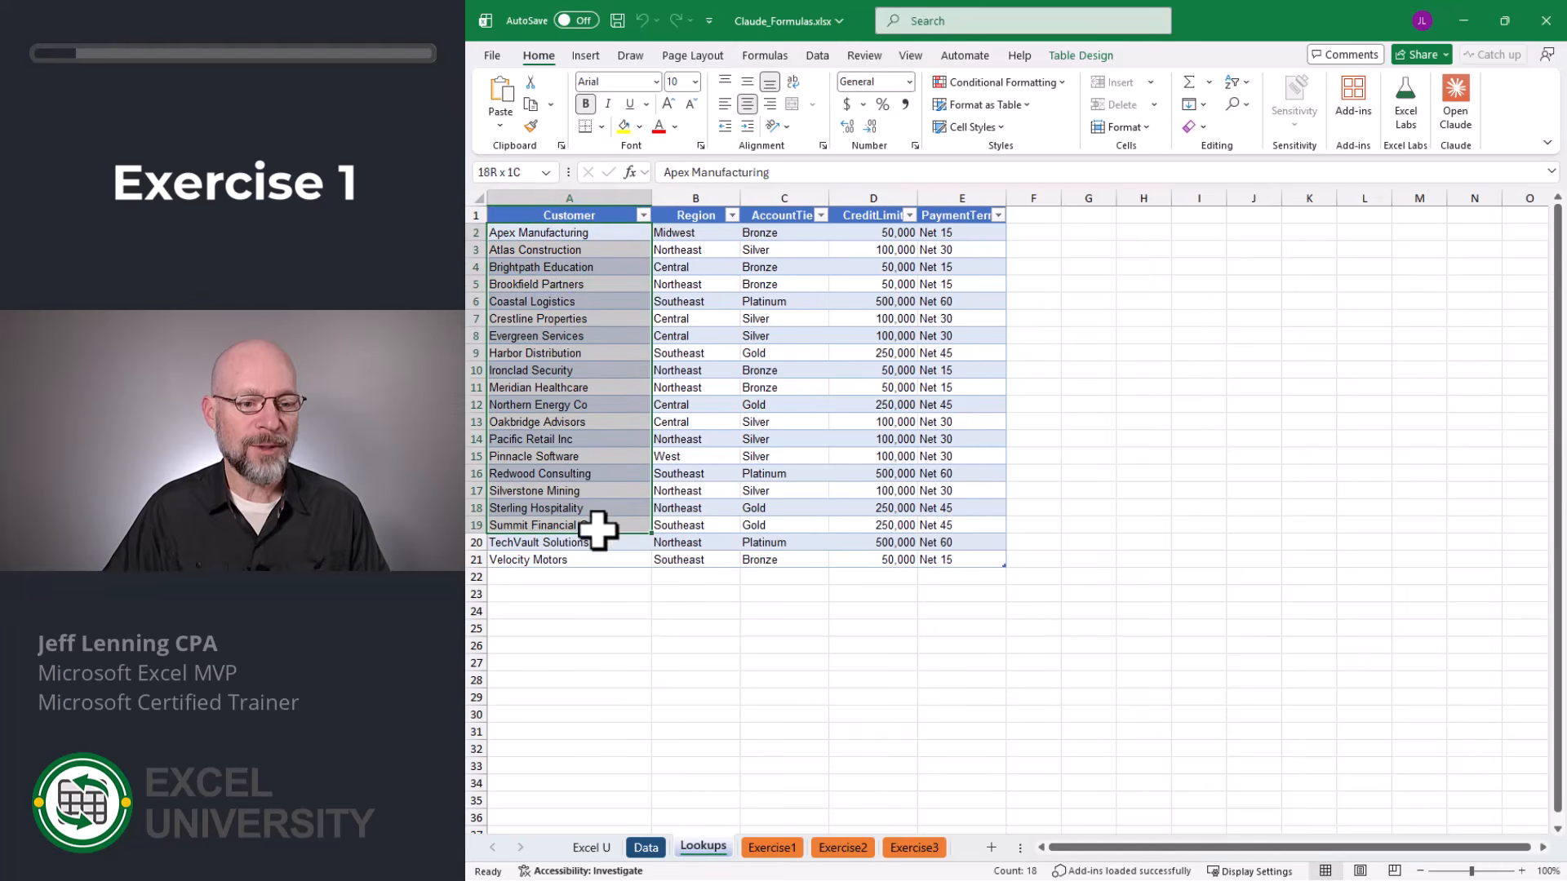
pyautogui.click(650, 851)
pyautogui.moveTo(718, 231); pyautogui.dragTo(712, 625)
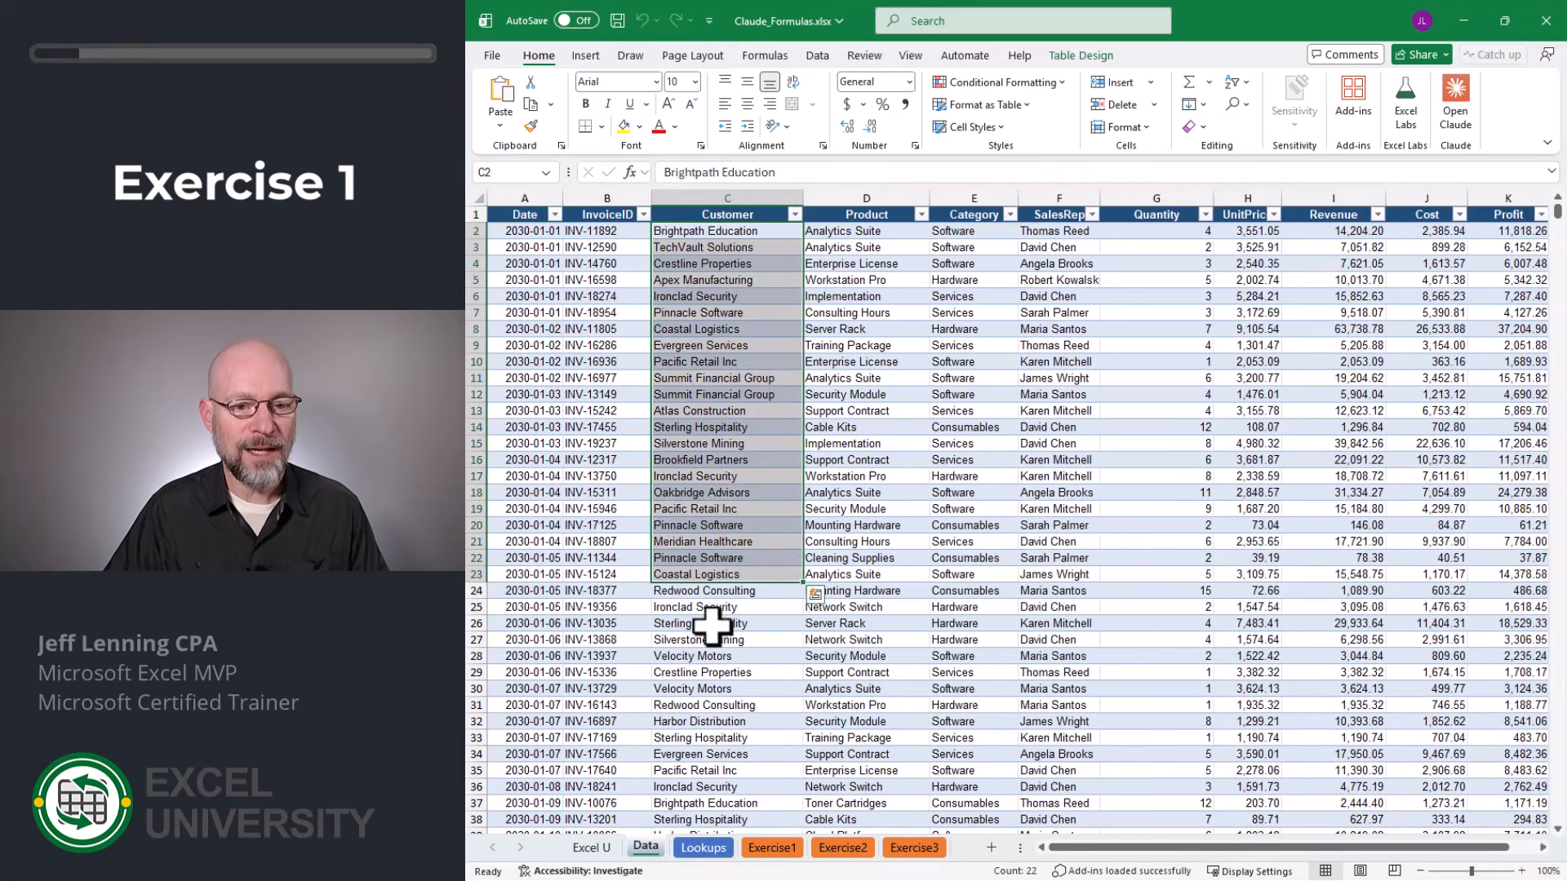
pyautogui.click(704, 849)
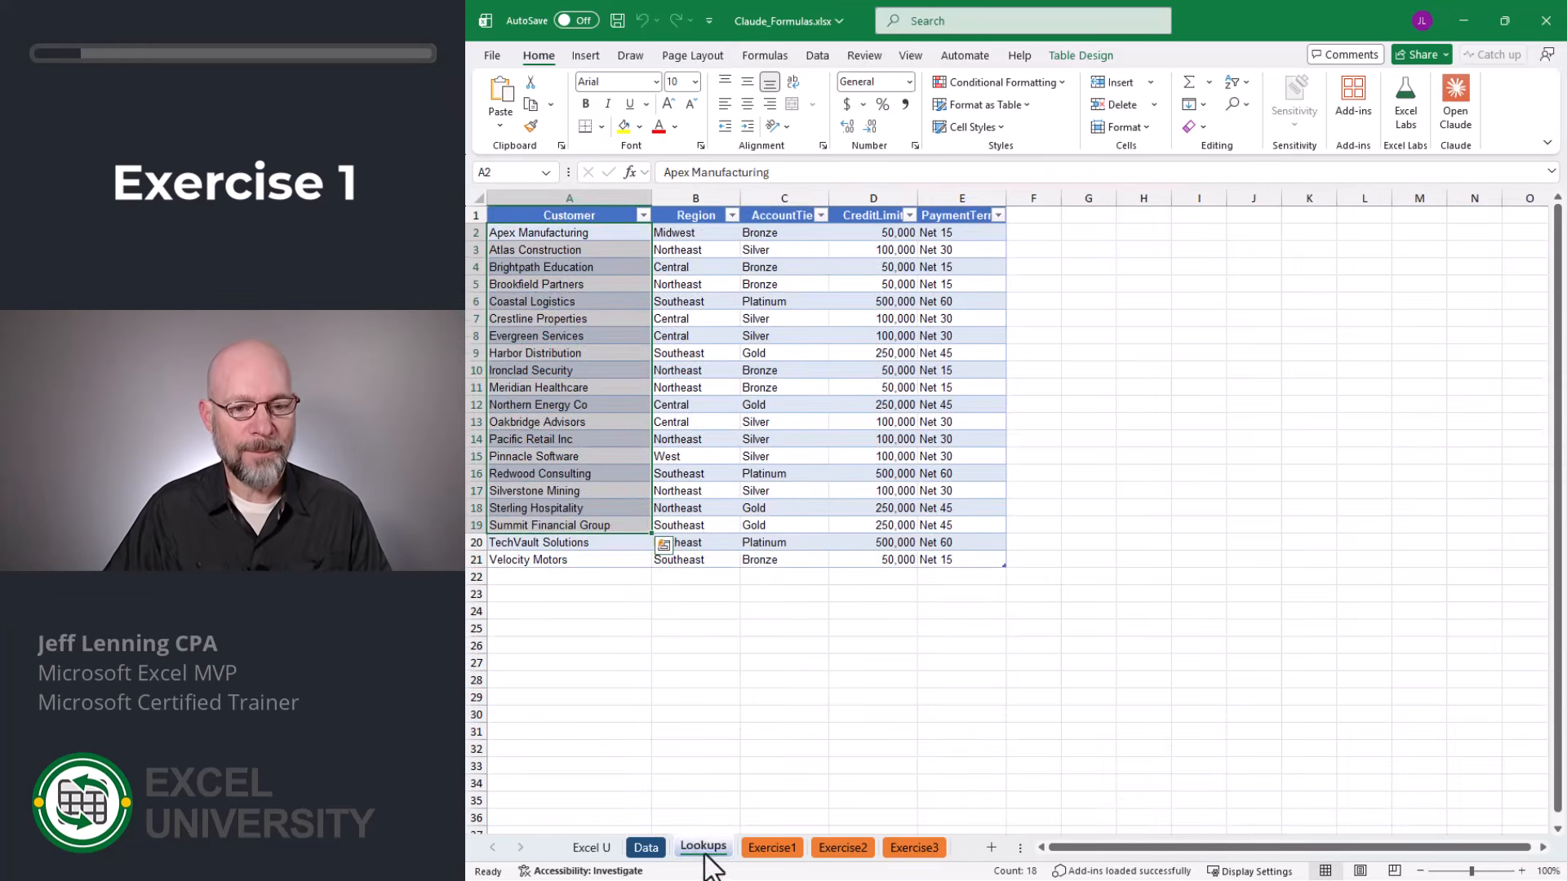
# - Examine the region, account tier, credit limit and payment terms columns in Lookups, plus the product and sales rep columns in Data
pyautogui.click(702, 233)
pyautogui.click(763, 235)
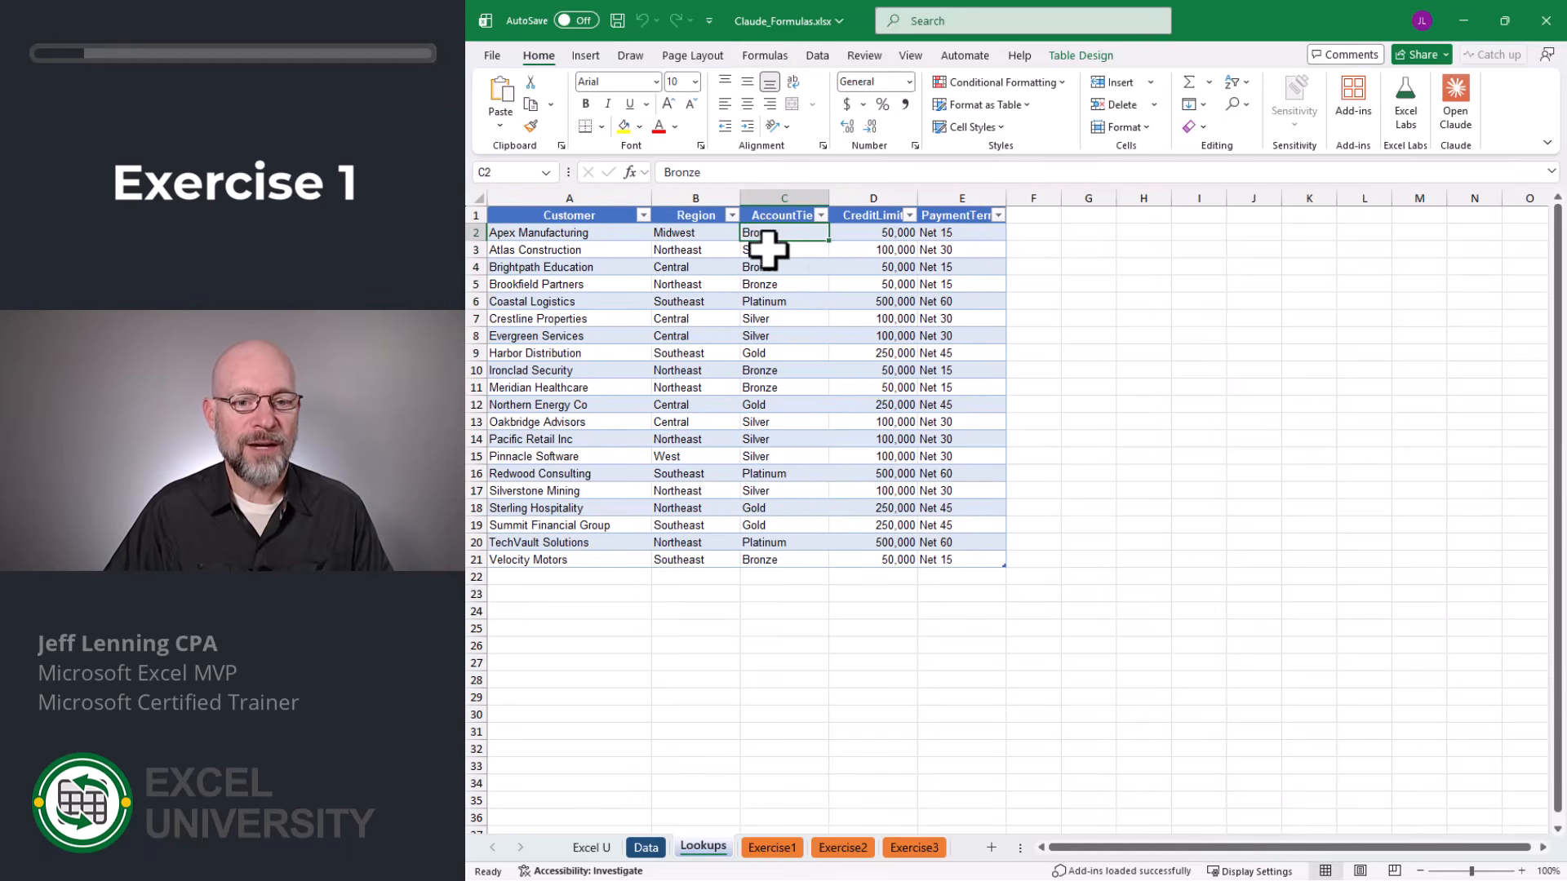
pyautogui.click(872, 238)
pyautogui.click(943, 235)
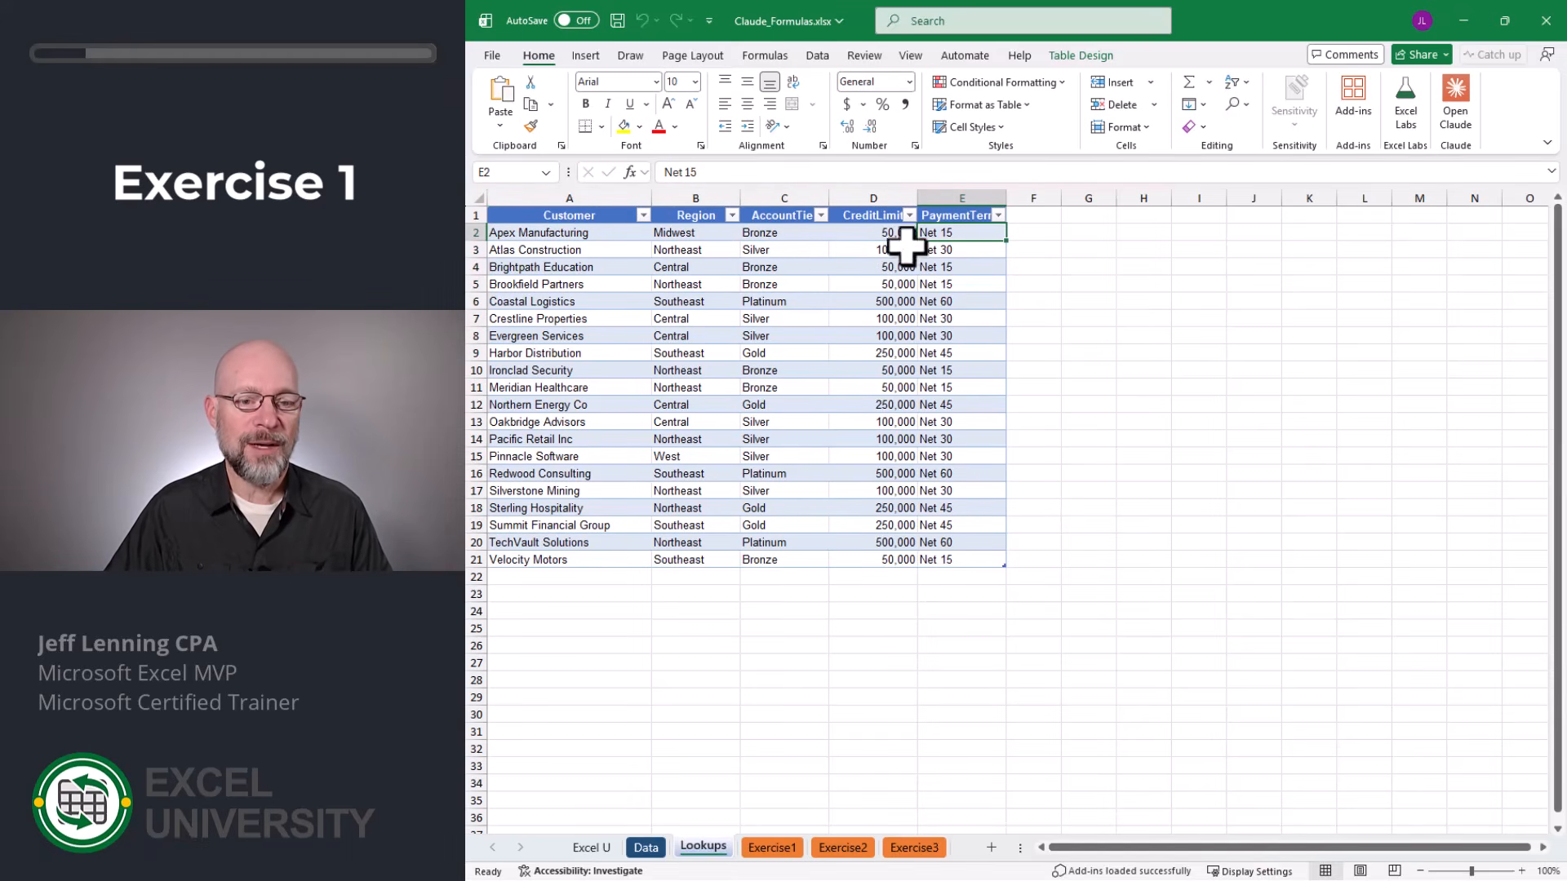
pyautogui.click(682, 235)
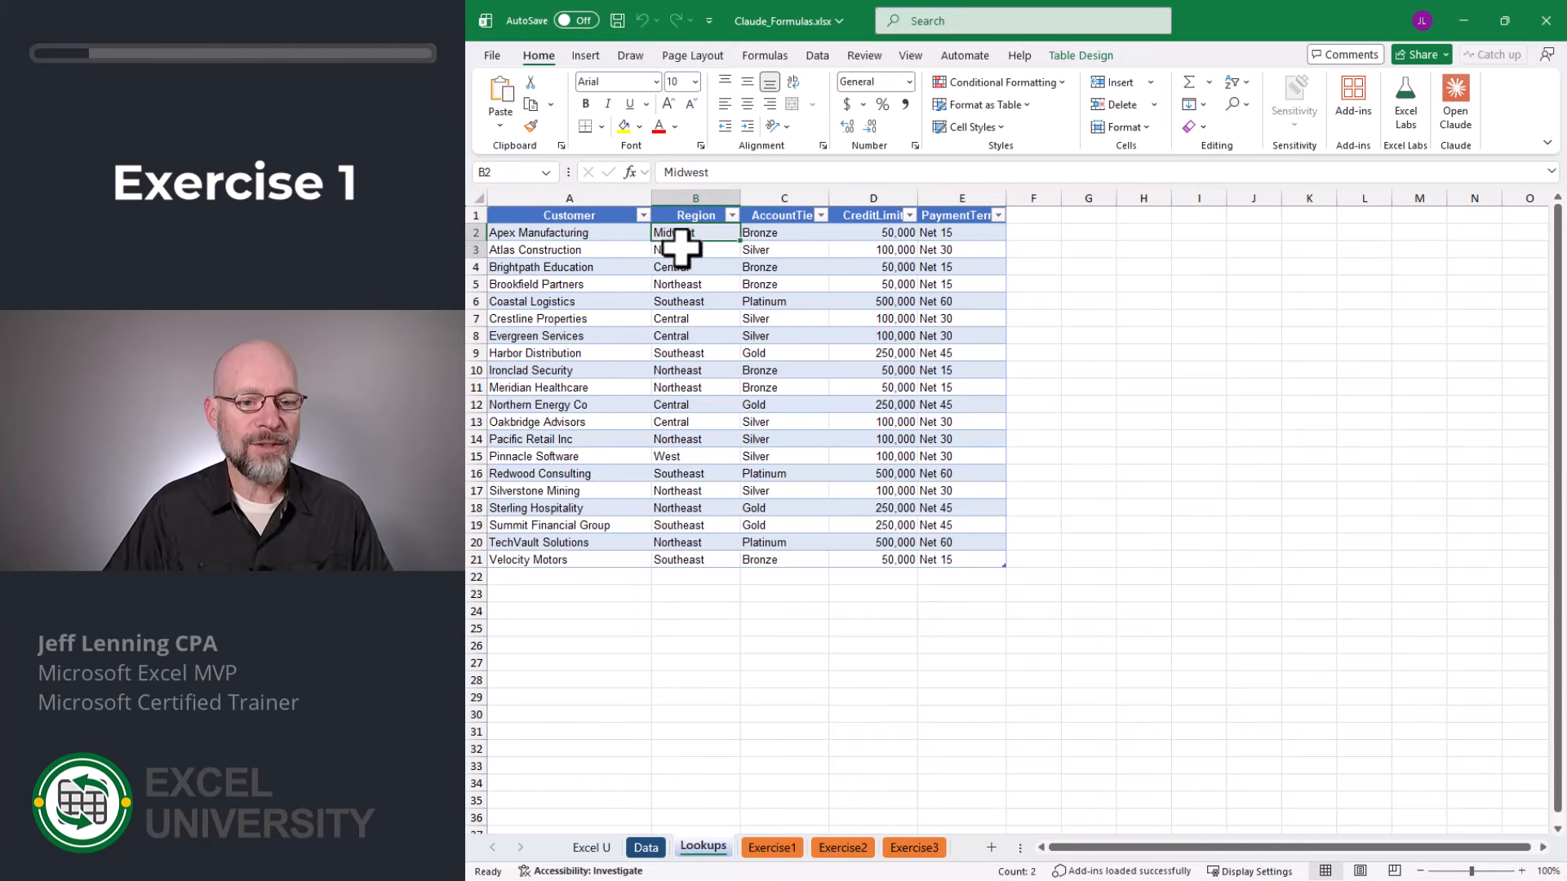
pyautogui.moveTo(682, 246); pyautogui.dragTo(689, 560)
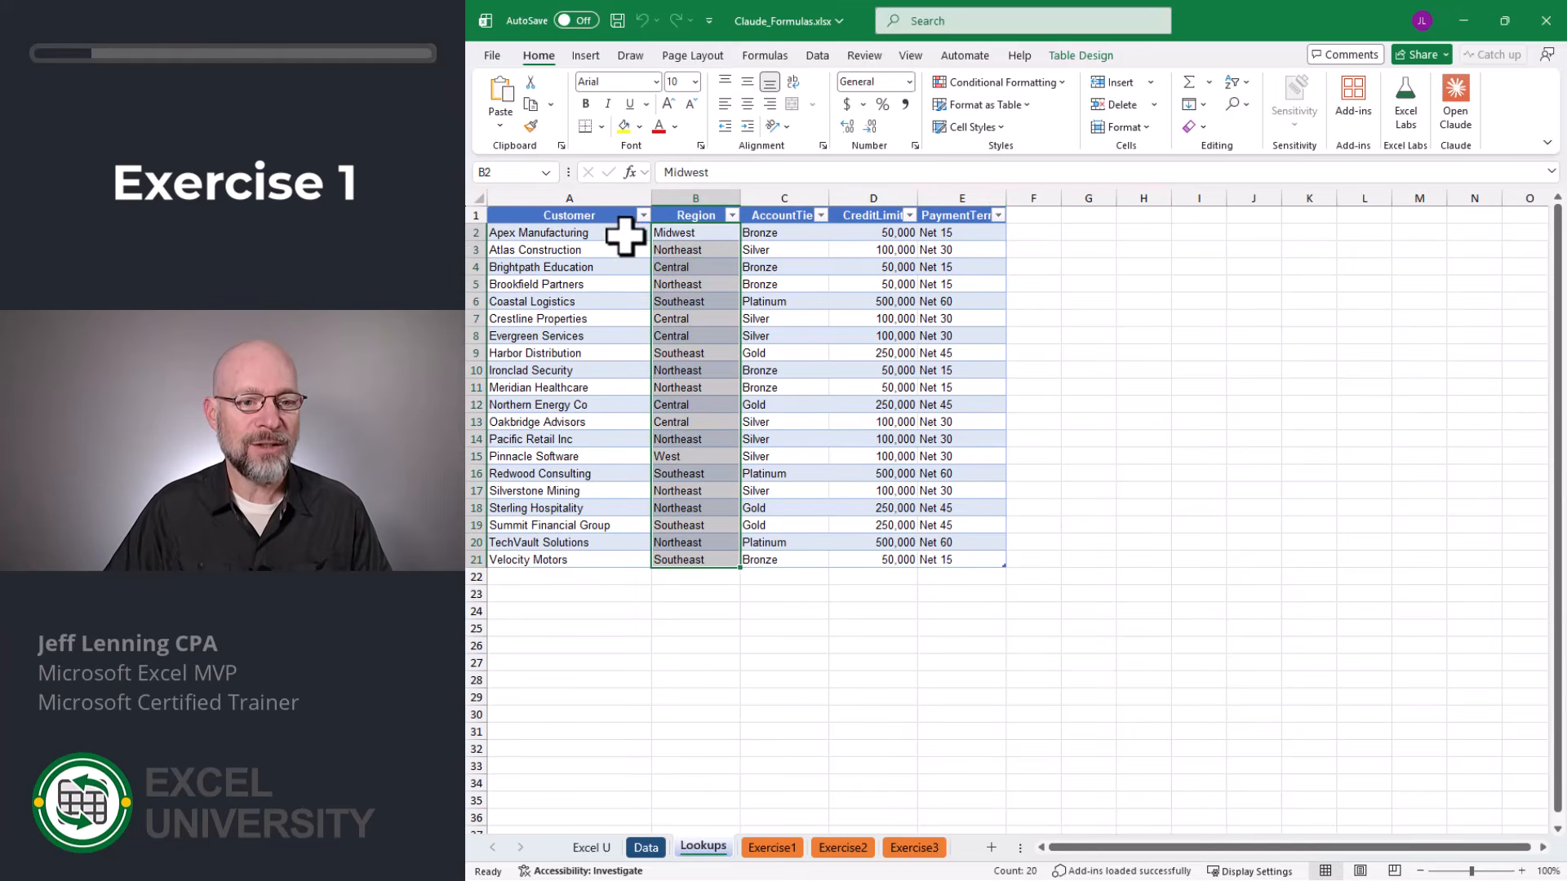
pyautogui.moveTo(625, 236); pyautogui.dragTo(612, 558)
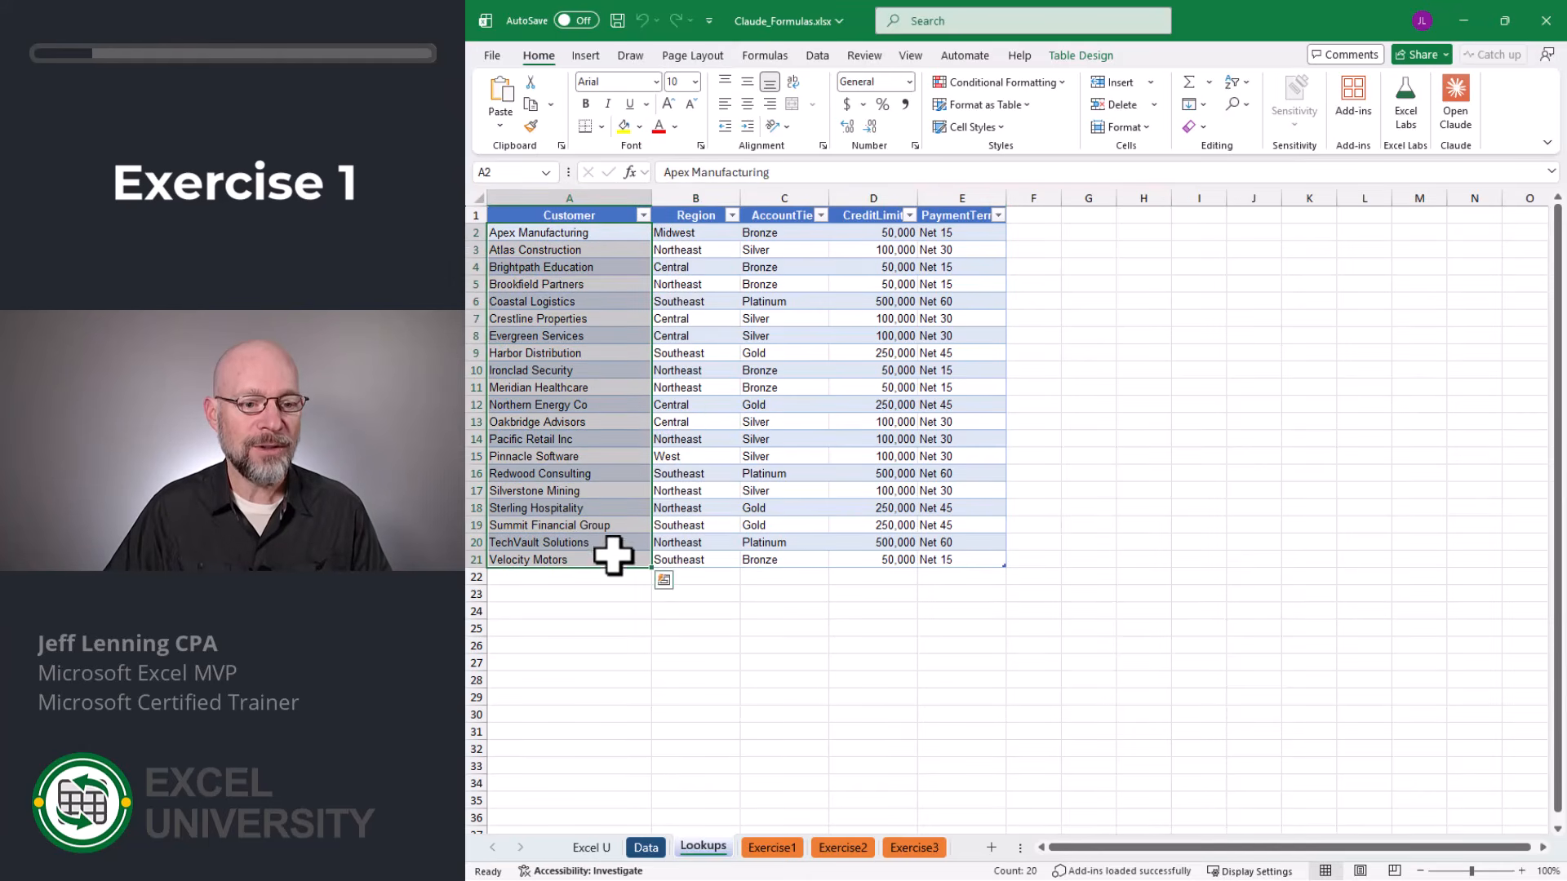
pyautogui.click(647, 848)
pyautogui.click(845, 230)
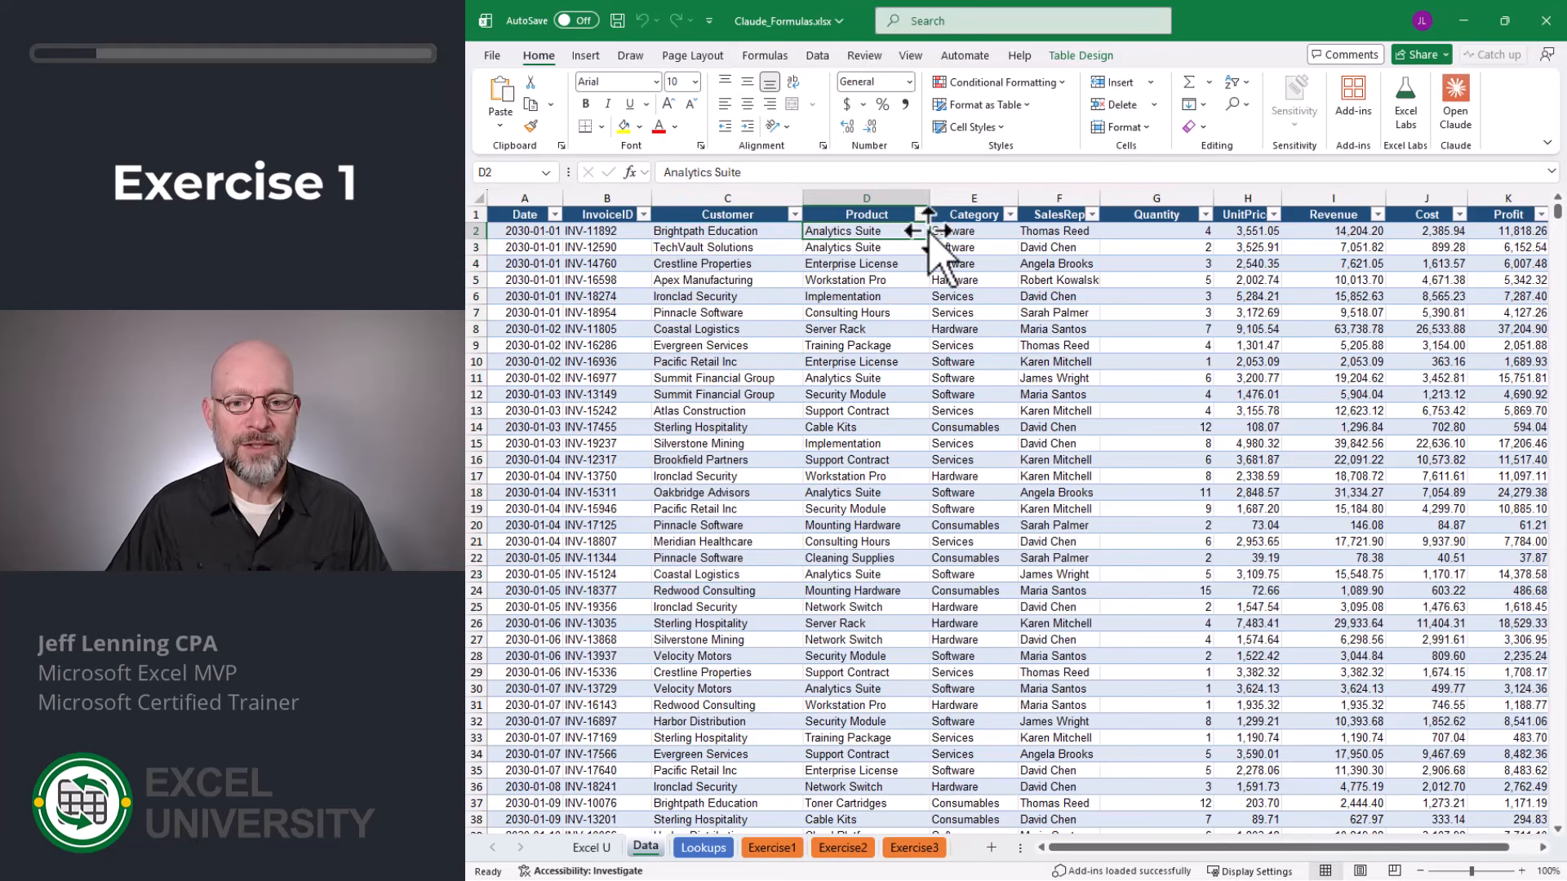
pyautogui.click(1024, 232)
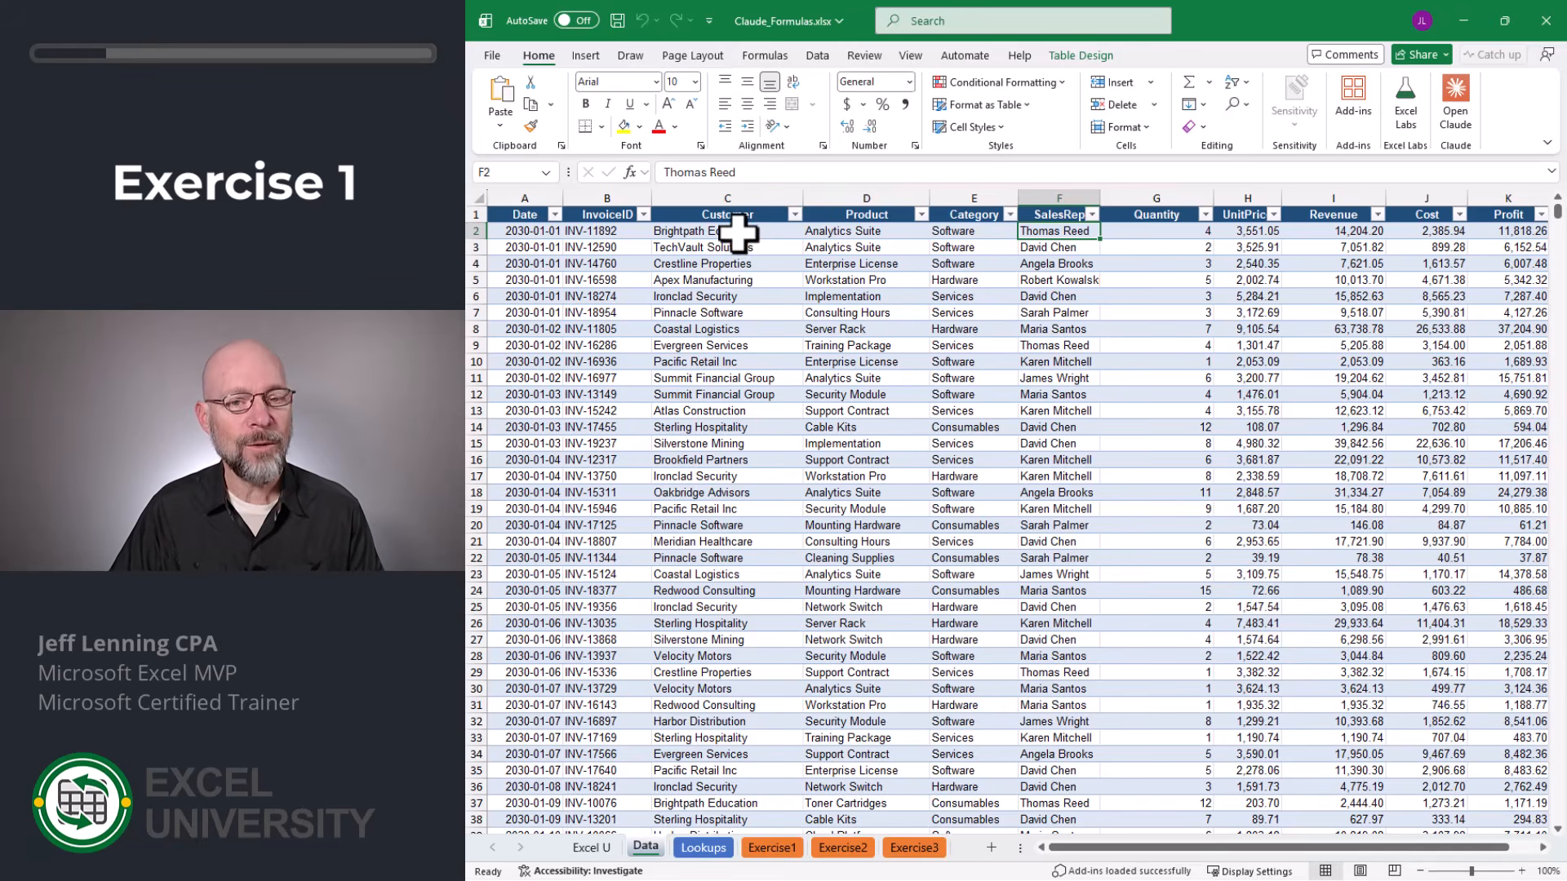
# - Read the Exercise1 instructions, checking them against the Lookups table and the sheet's columns A and B
pyautogui.click(773, 849)
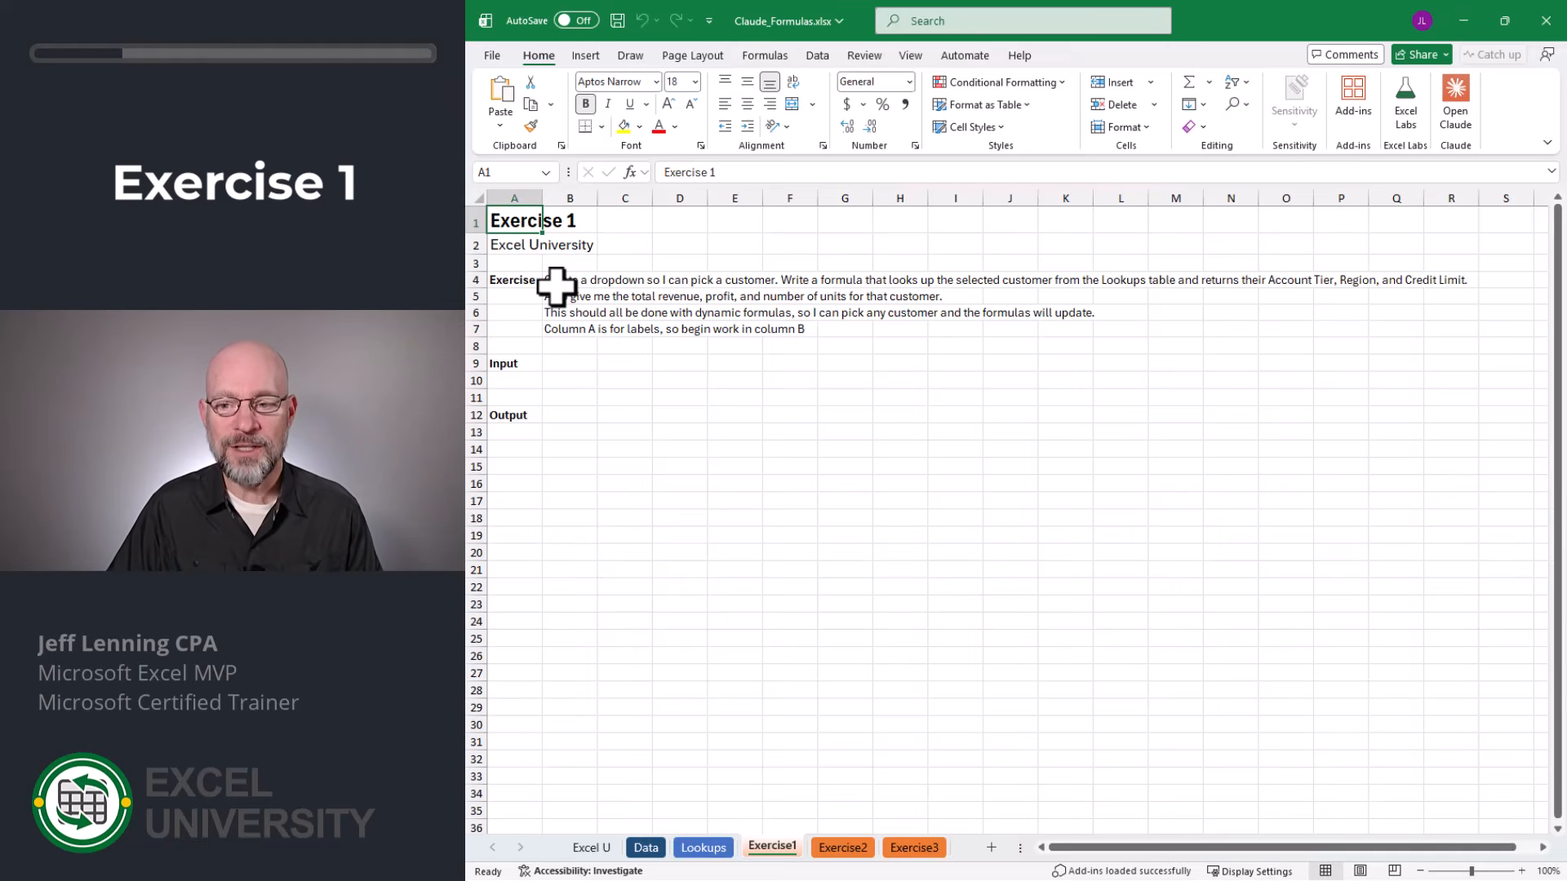
pyautogui.click(703, 852)
pyautogui.moveTo(678, 235); pyautogui.dragTo(904, 547)
pyautogui.click(846, 524)
pyautogui.click(773, 853)
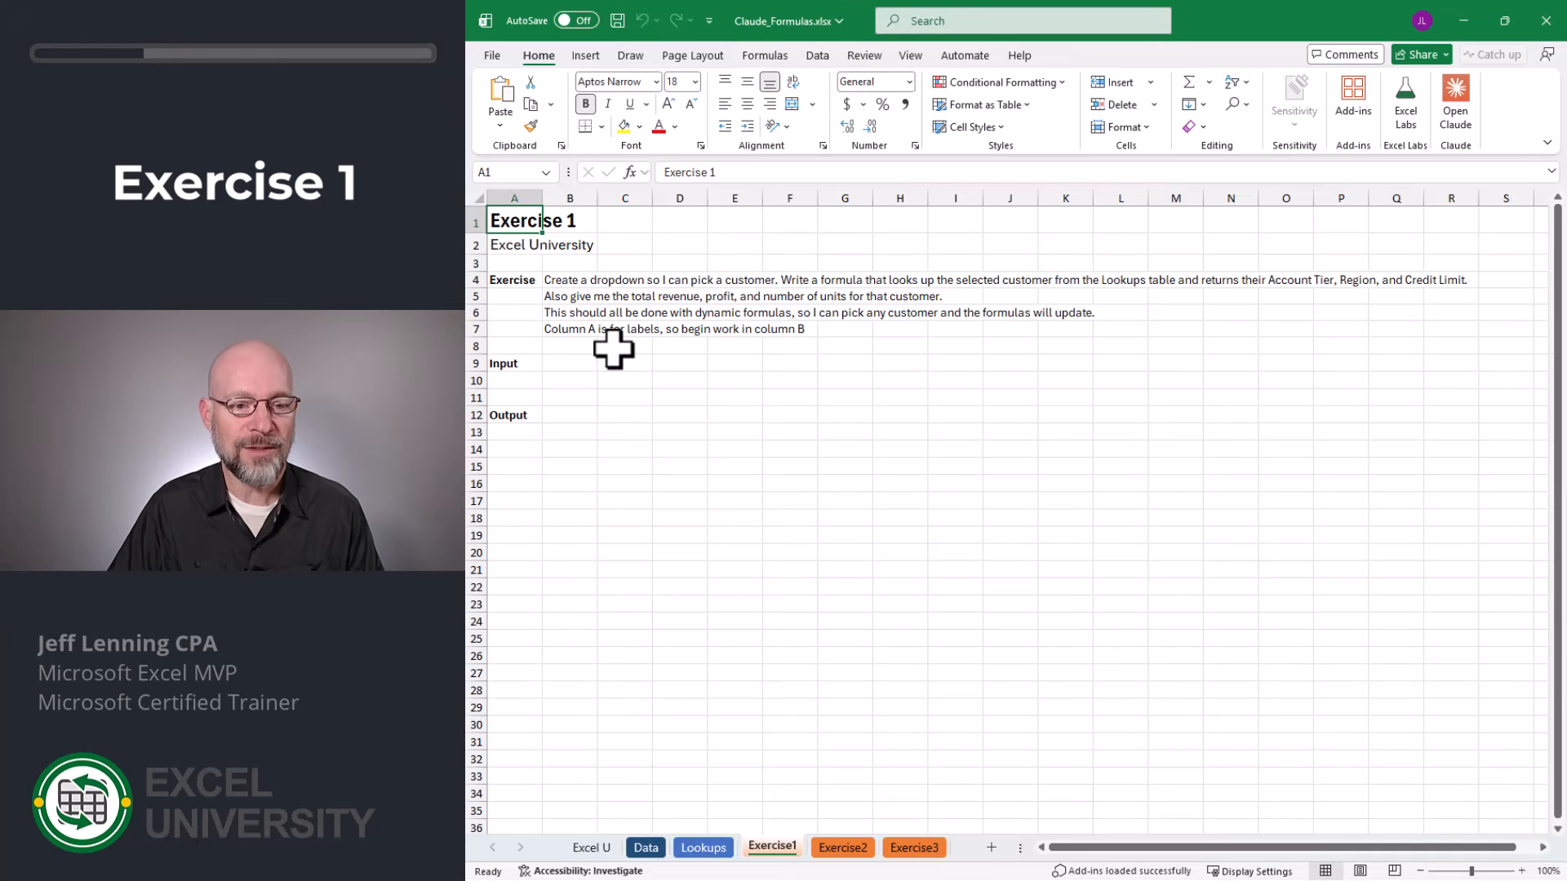
pyautogui.click(514, 198)
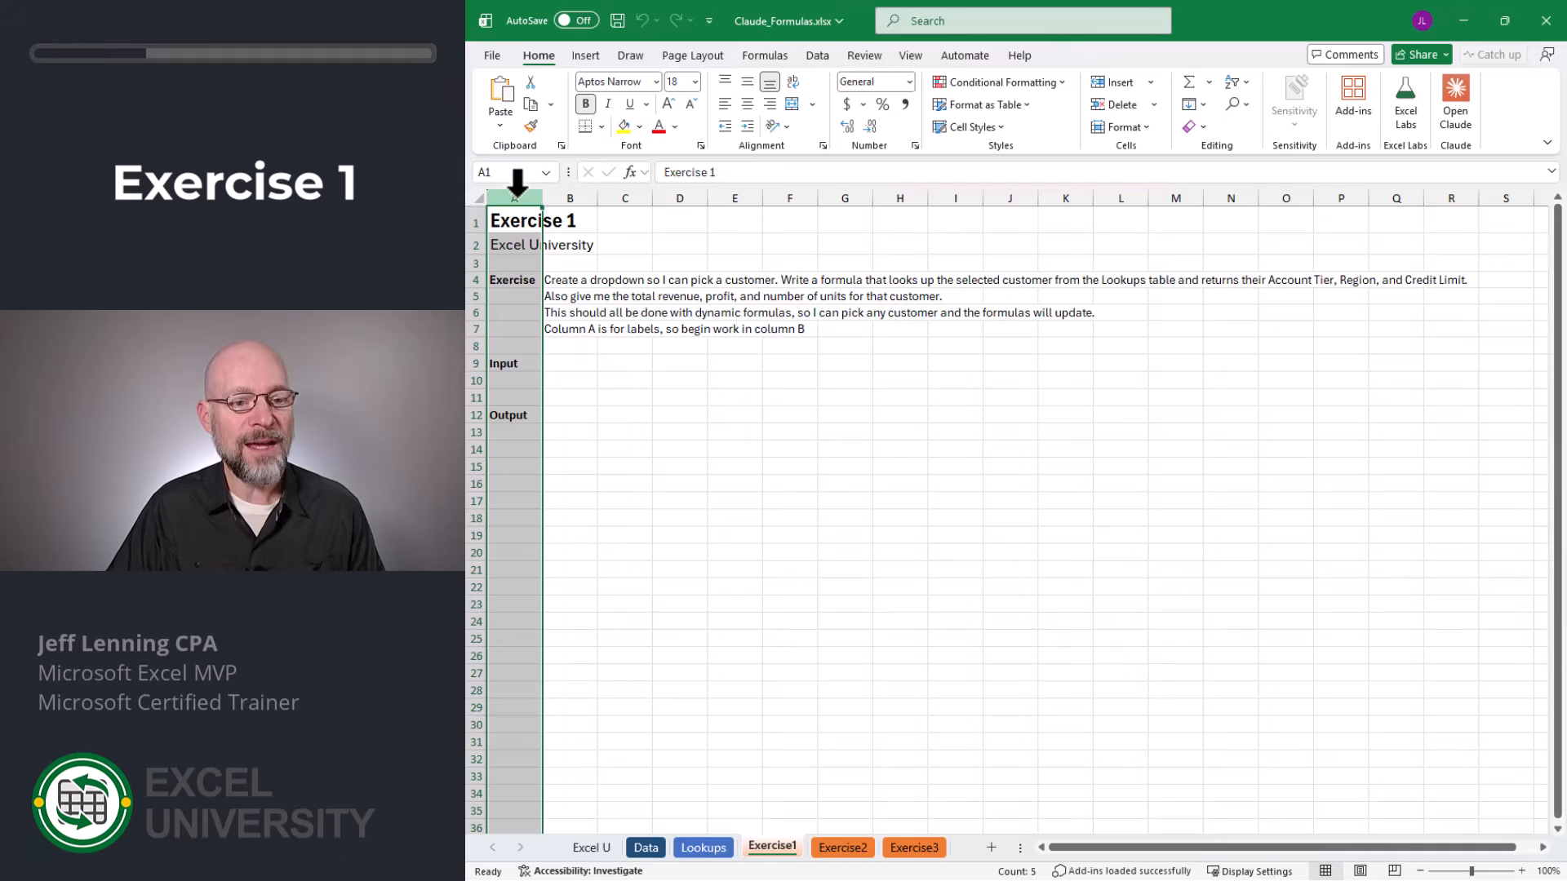
pyautogui.click(575, 196)
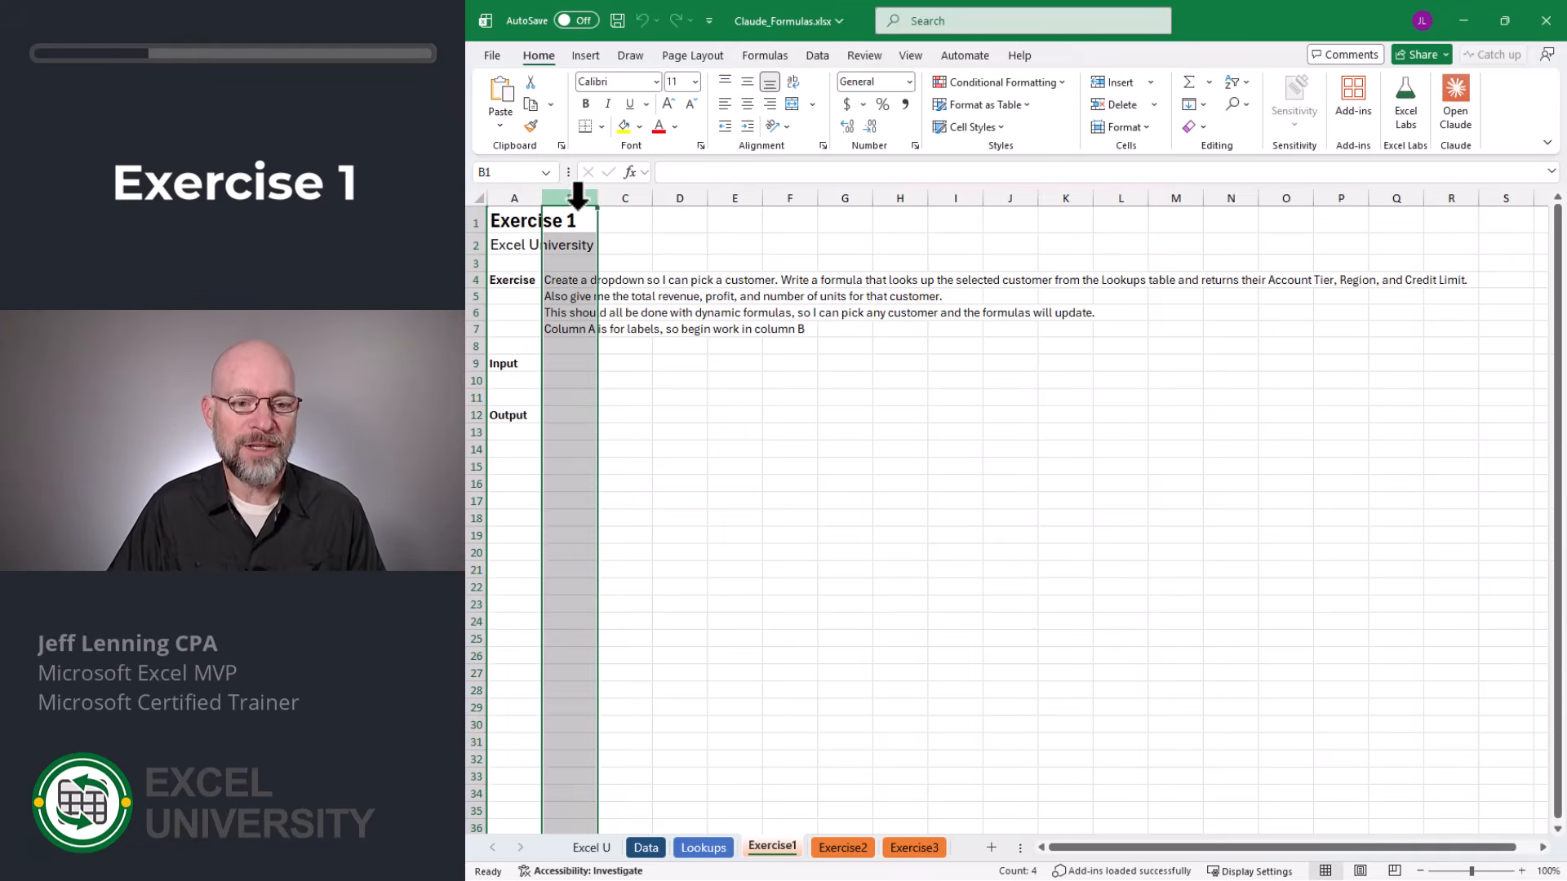
pyautogui.click(669, 447)
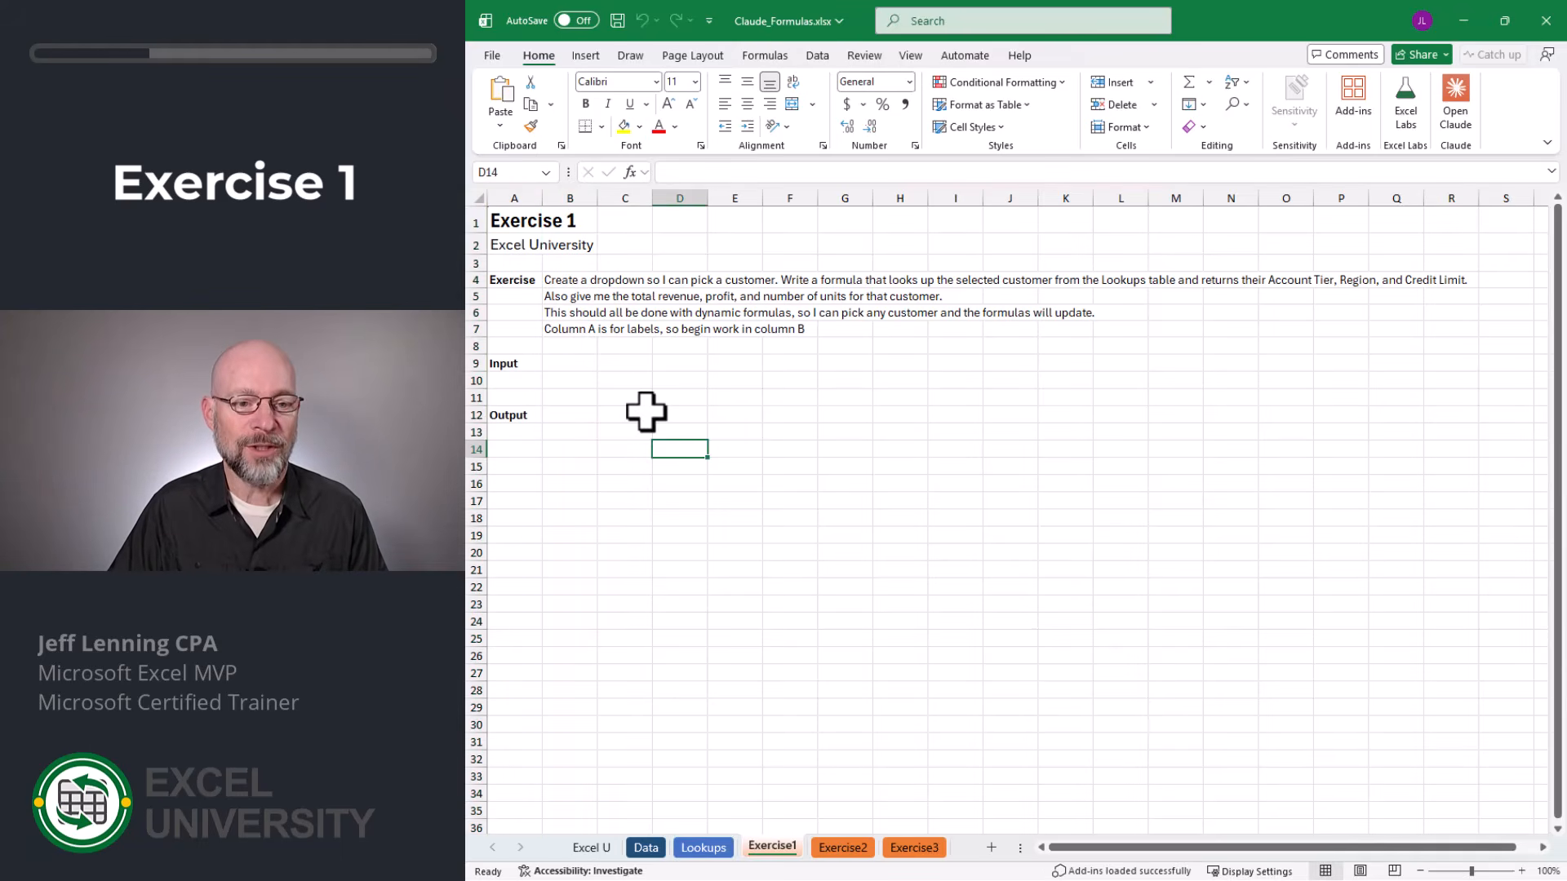
# - Copy the exercise instructions from B4:B7 on Exercise1 and submit them to Claude as a prompt
pyautogui.click(579, 282)
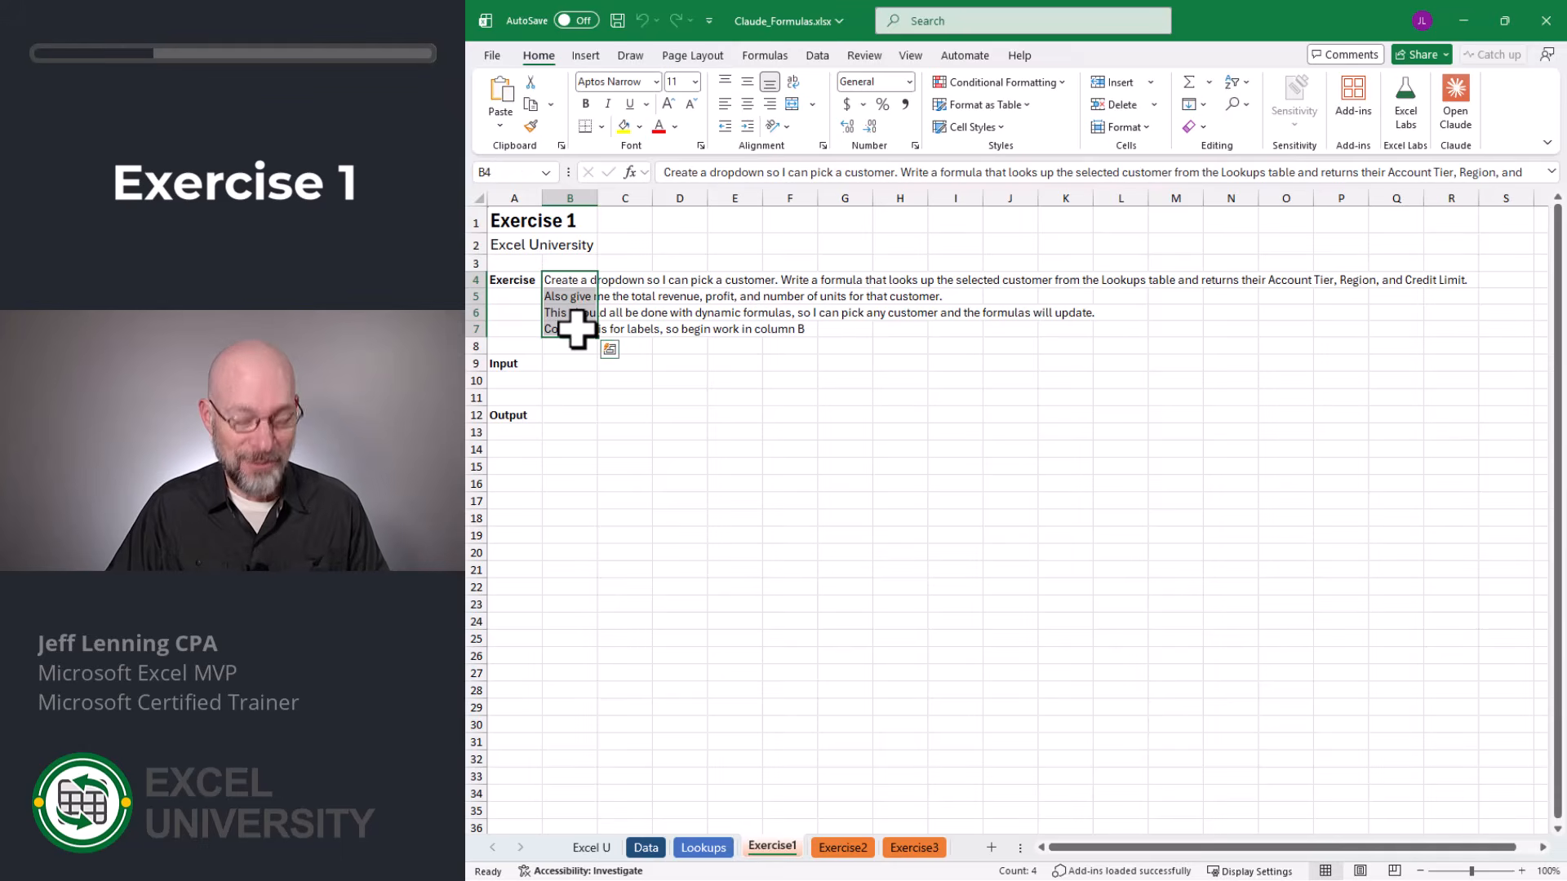
pyautogui.hotkey('ctrl', 'c')
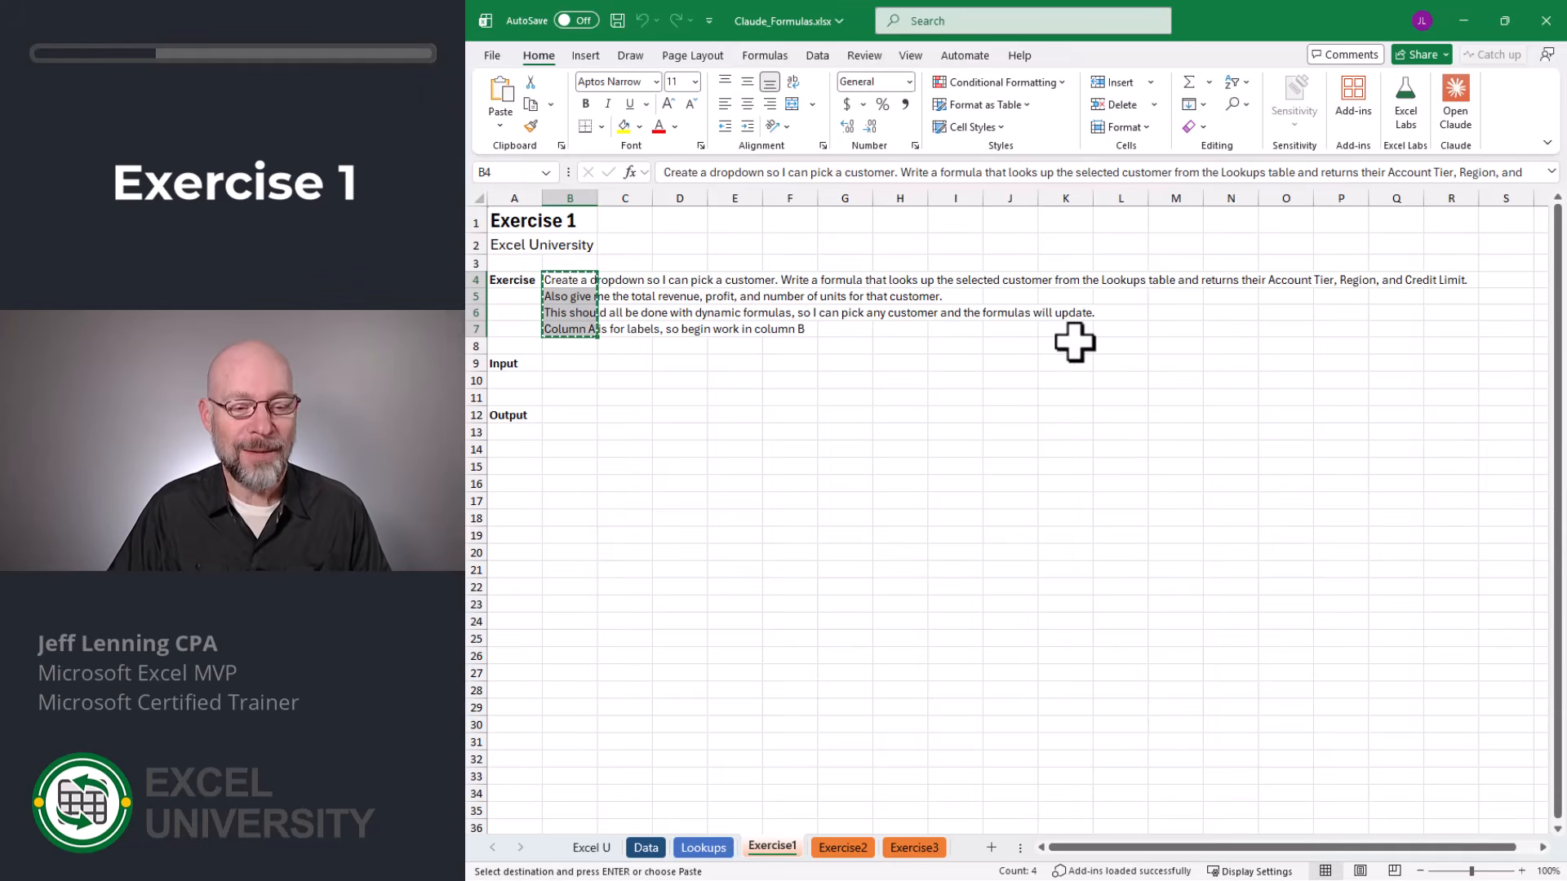
pyautogui.click(1457, 115)
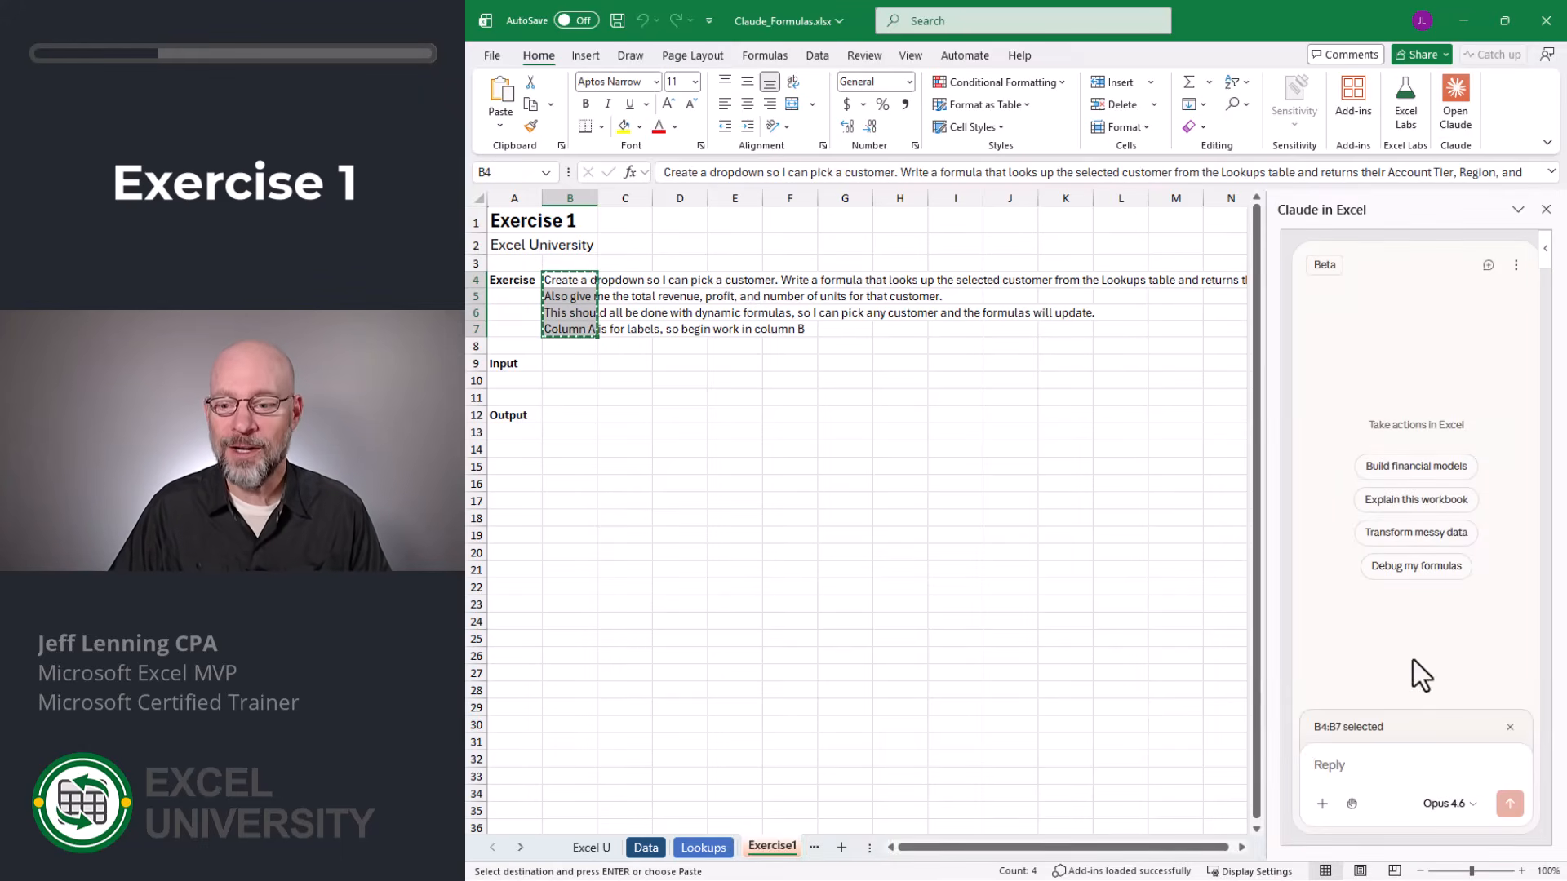
pyautogui.click(1402, 767)
pyautogui.hotkey('ctrl', 'v')
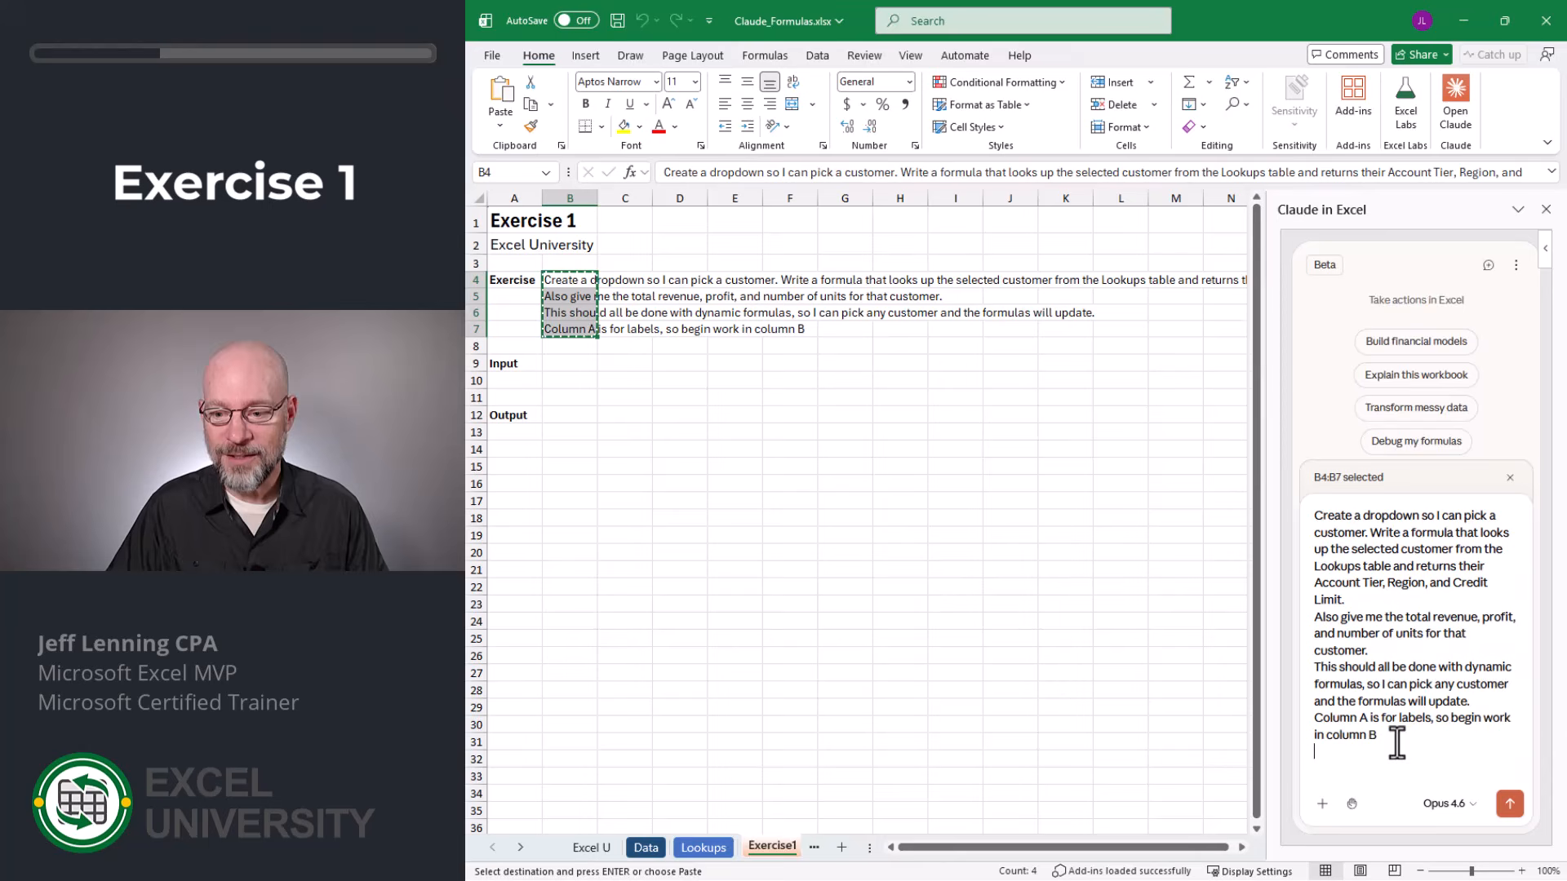
pyautogui.click(1510, 804)
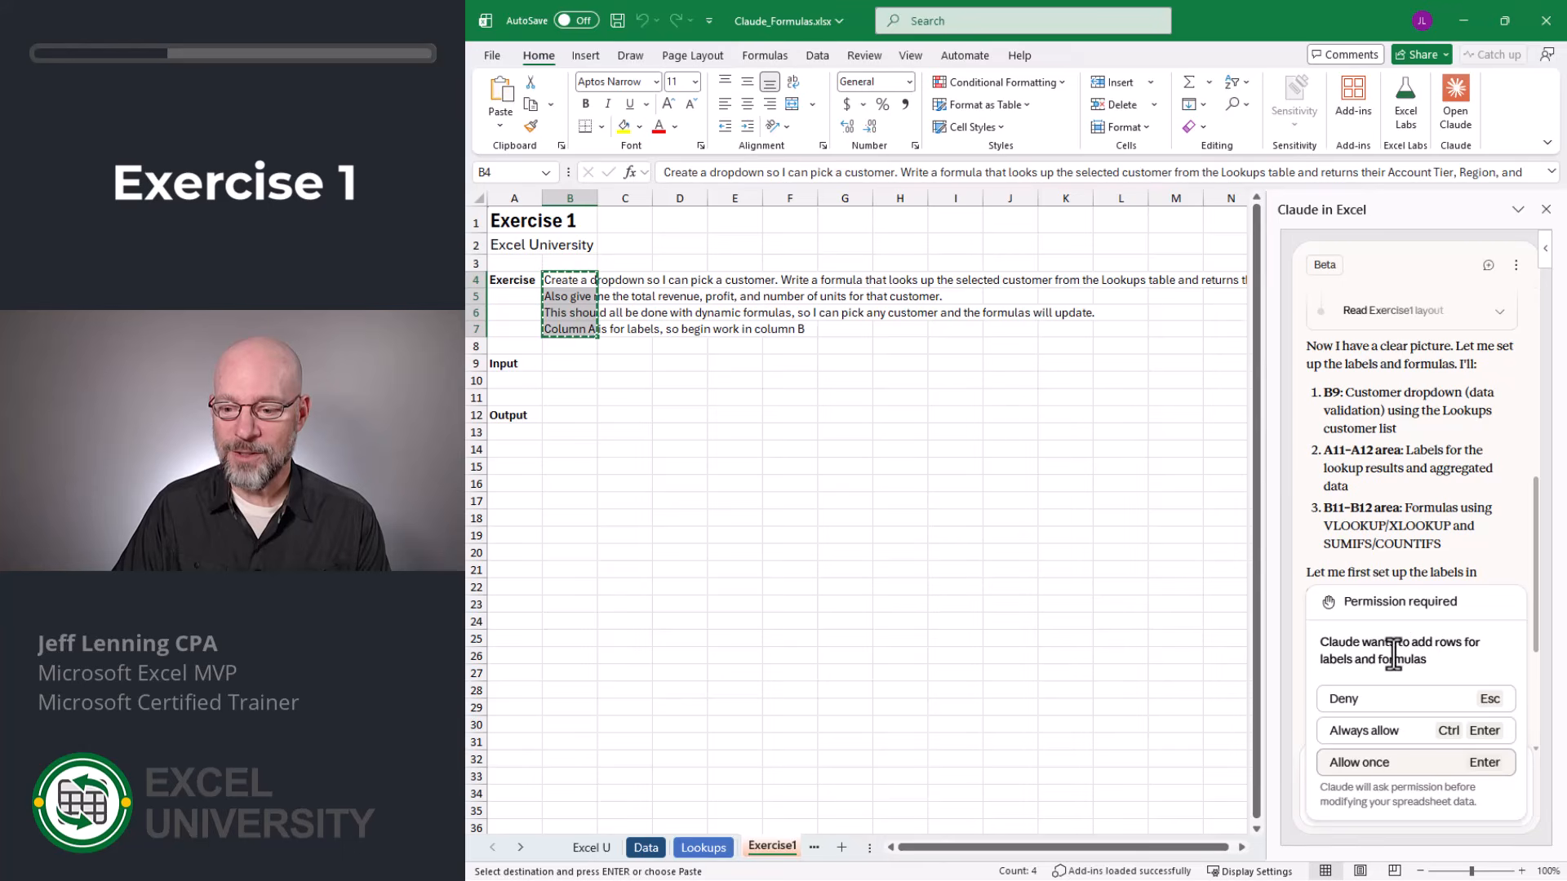
# - Always allow Claude's edits to the workbook, and widen columns A and B of Exercise1 to fit the labels and amounts
pyautogui.click(1392, 732)
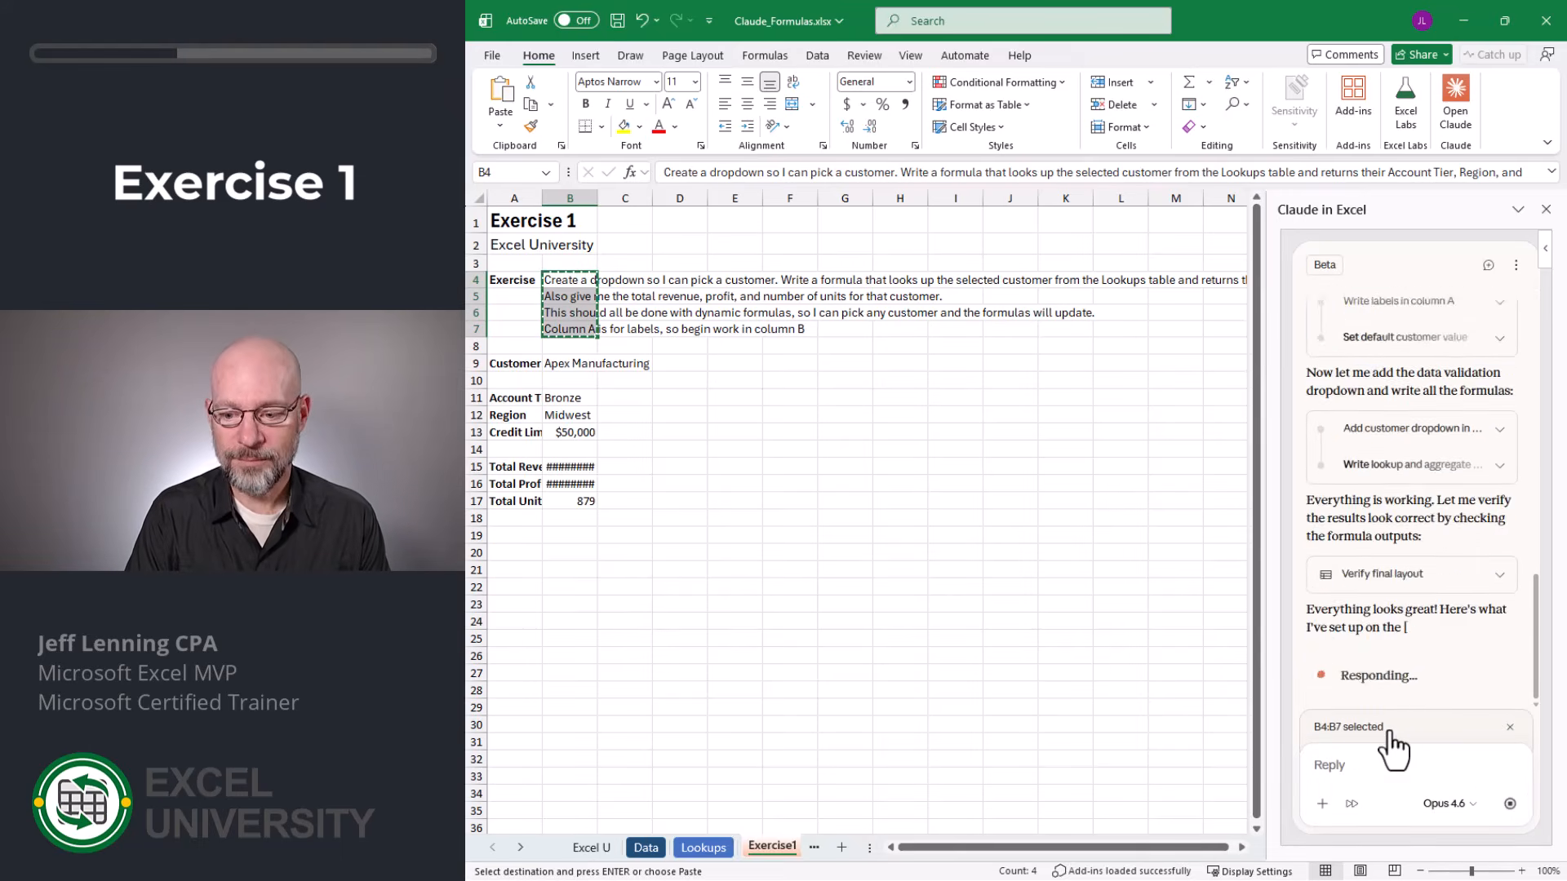
pyautogui.click(1068, 556)
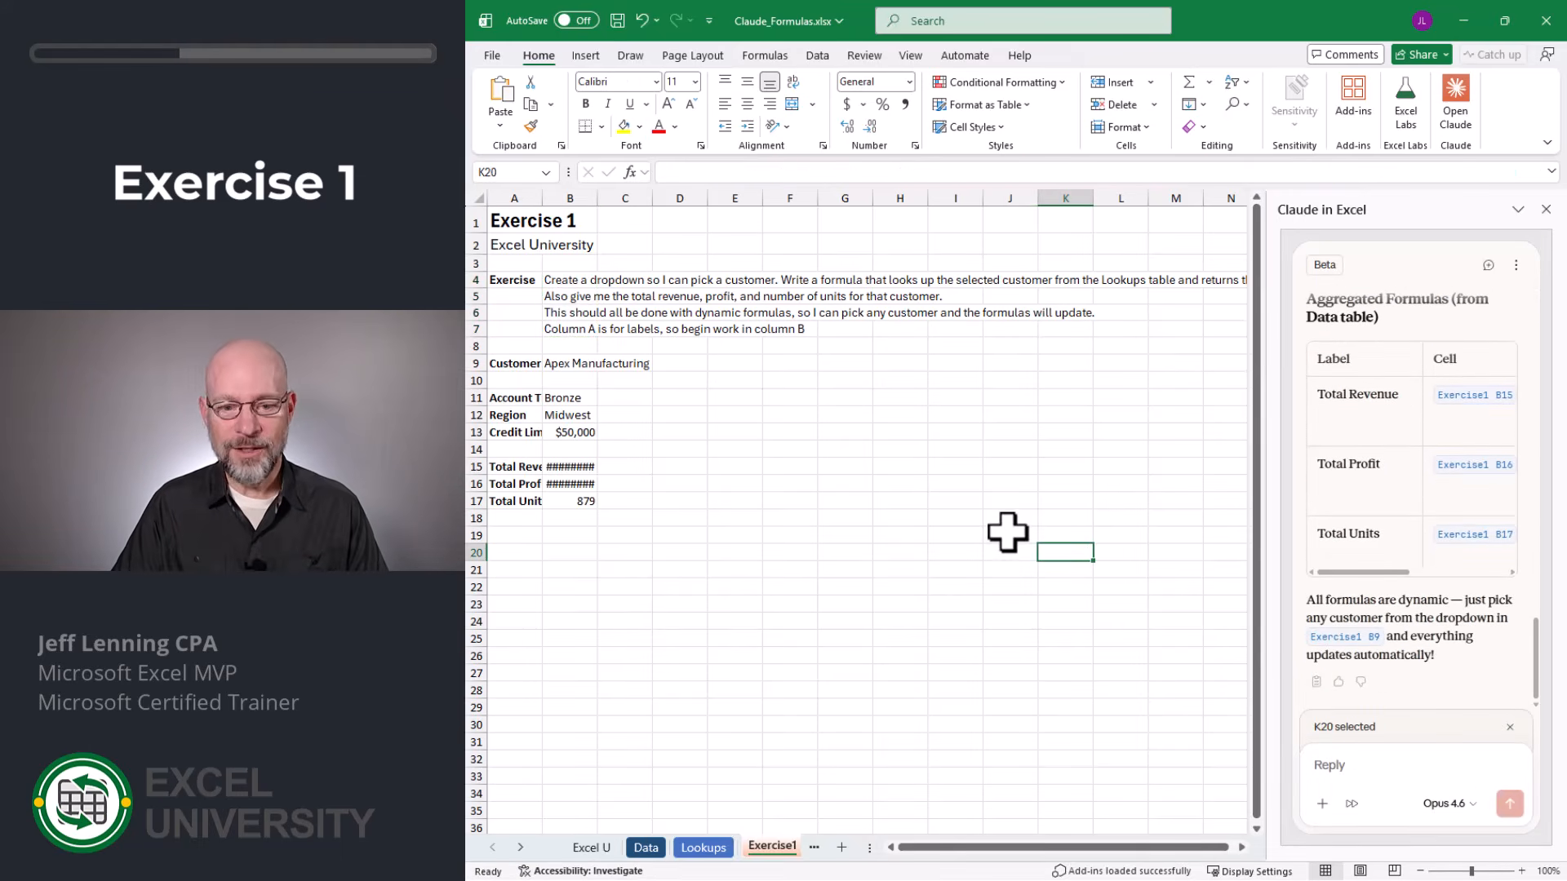
pyautogui.moveTo(544, 199); pyautogui.dragTo(704, 199)
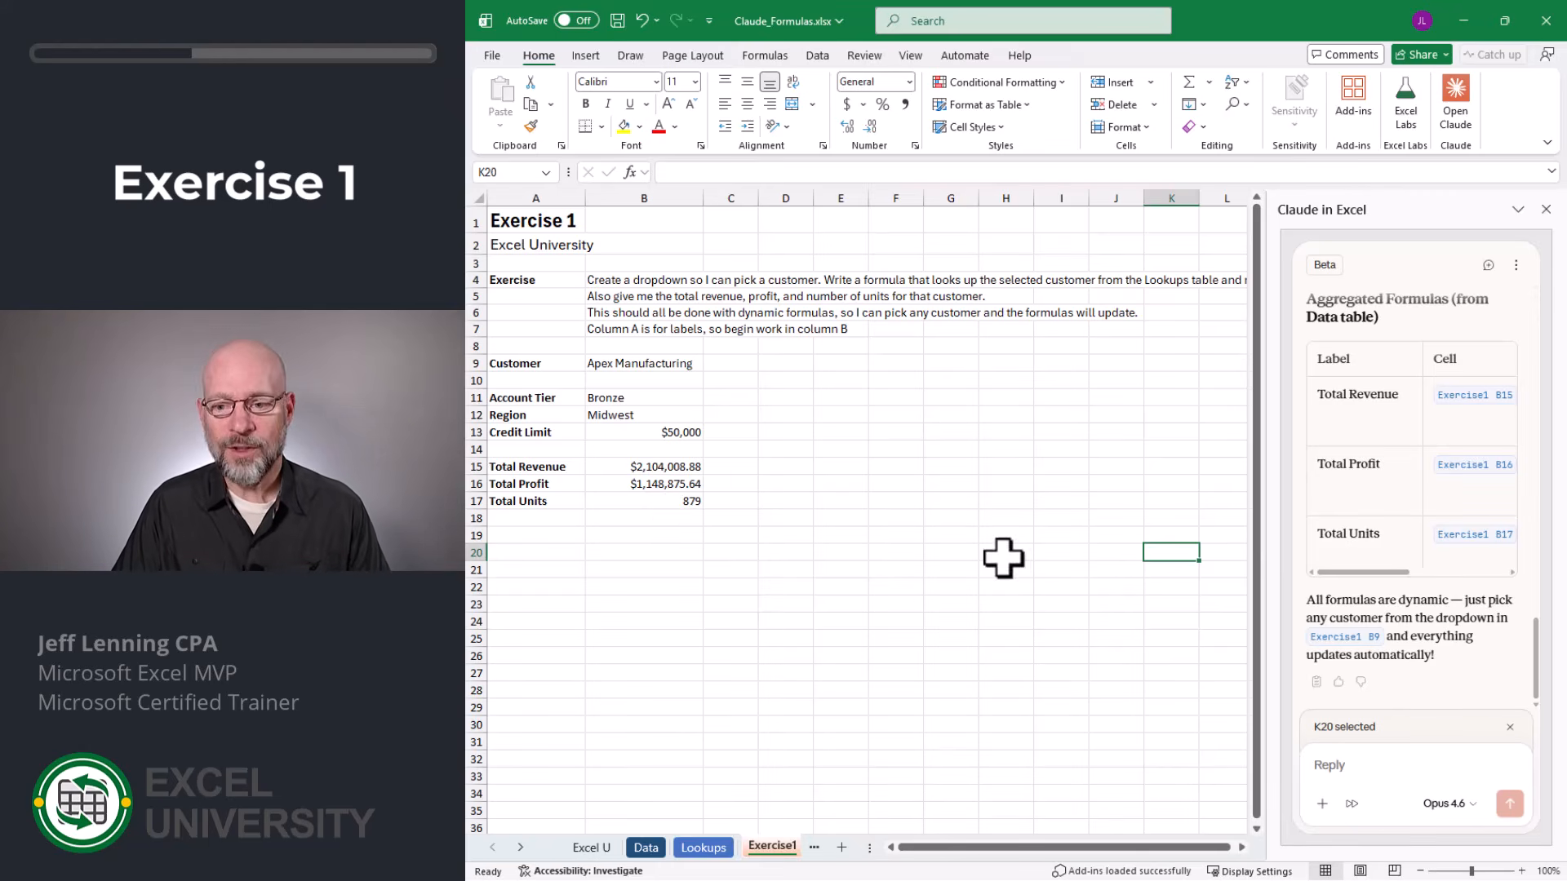
# - Review Claude's summary of the setup and compare the Apex Manufacturing lookup results with its row in the Lookups sheet
pyautogui.moveTo(1542, 683); pyautogui.dragTo(1532, 549)
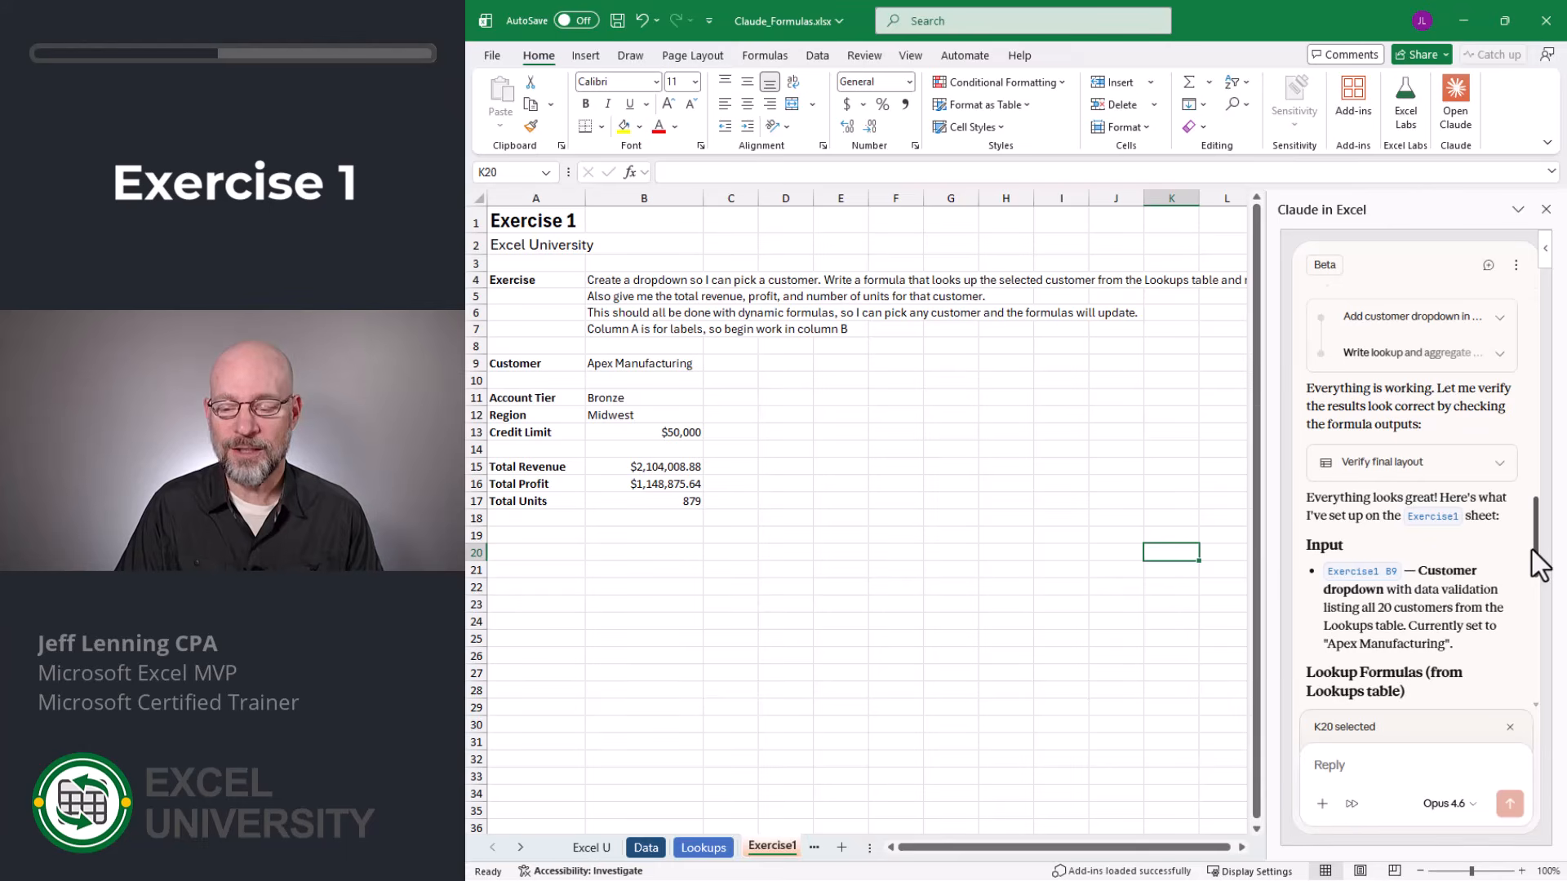
pyautogui.moveTo(1531, 550); pyautogui.dragTo(1534, 678)
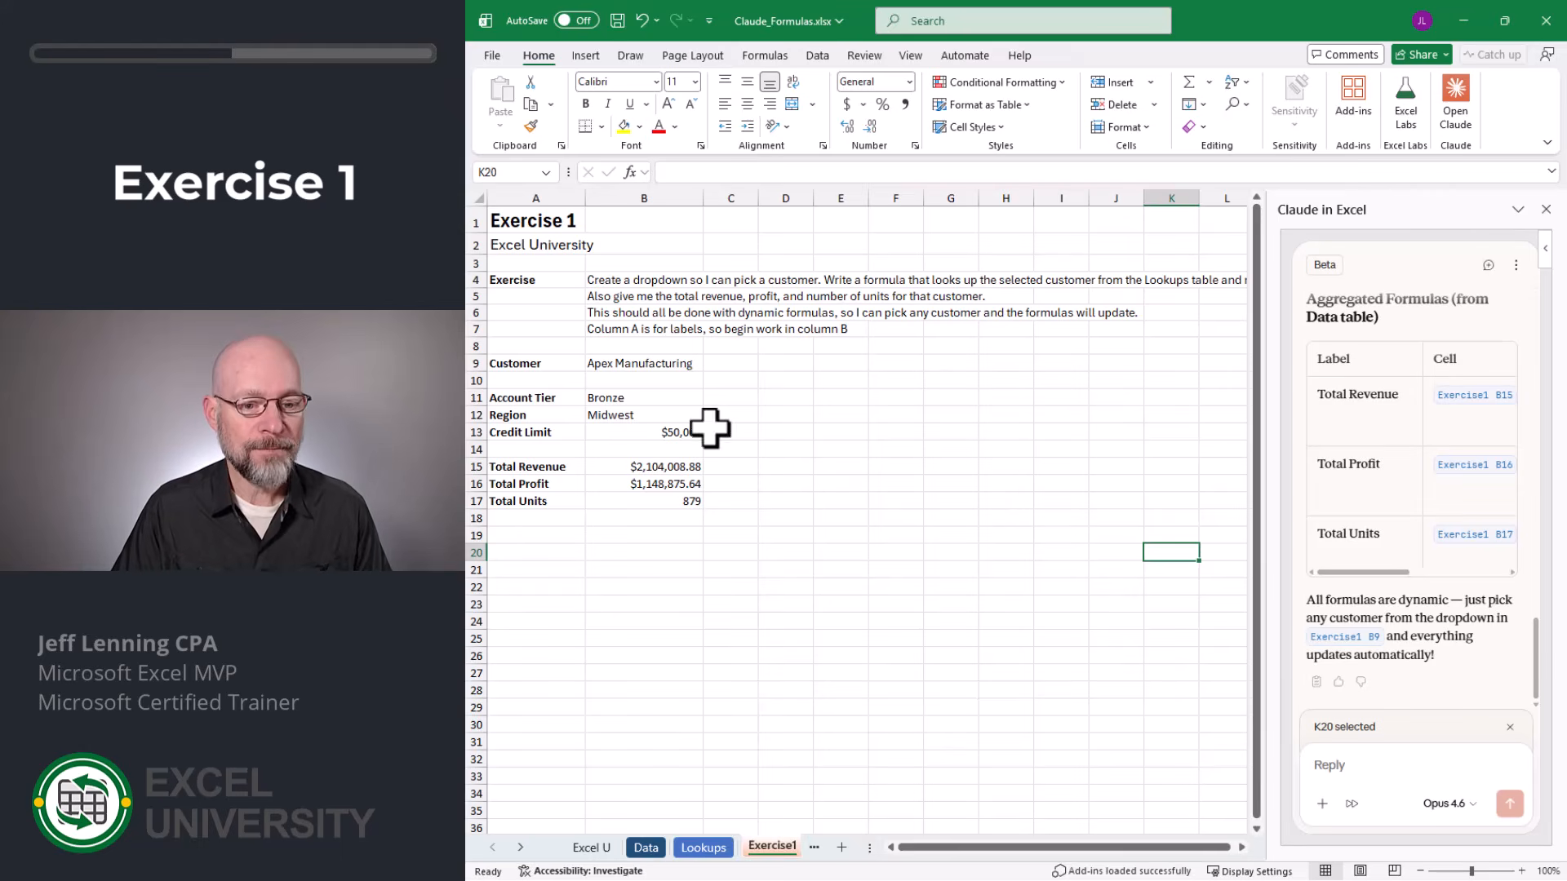
pyautogui.click(639, 363)
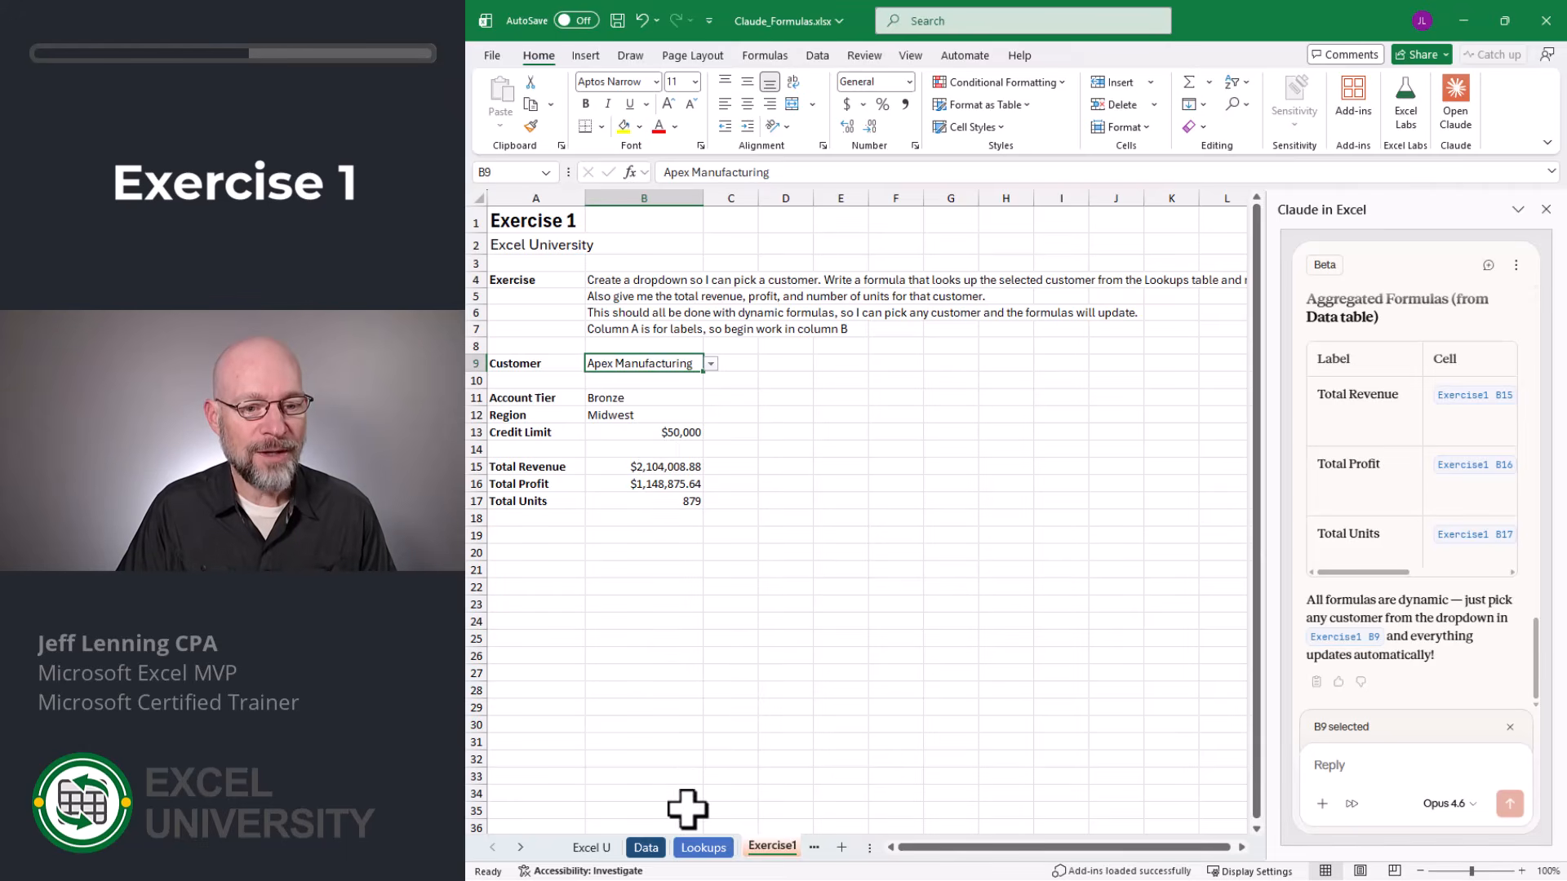
pyautogui.click(703, 849)
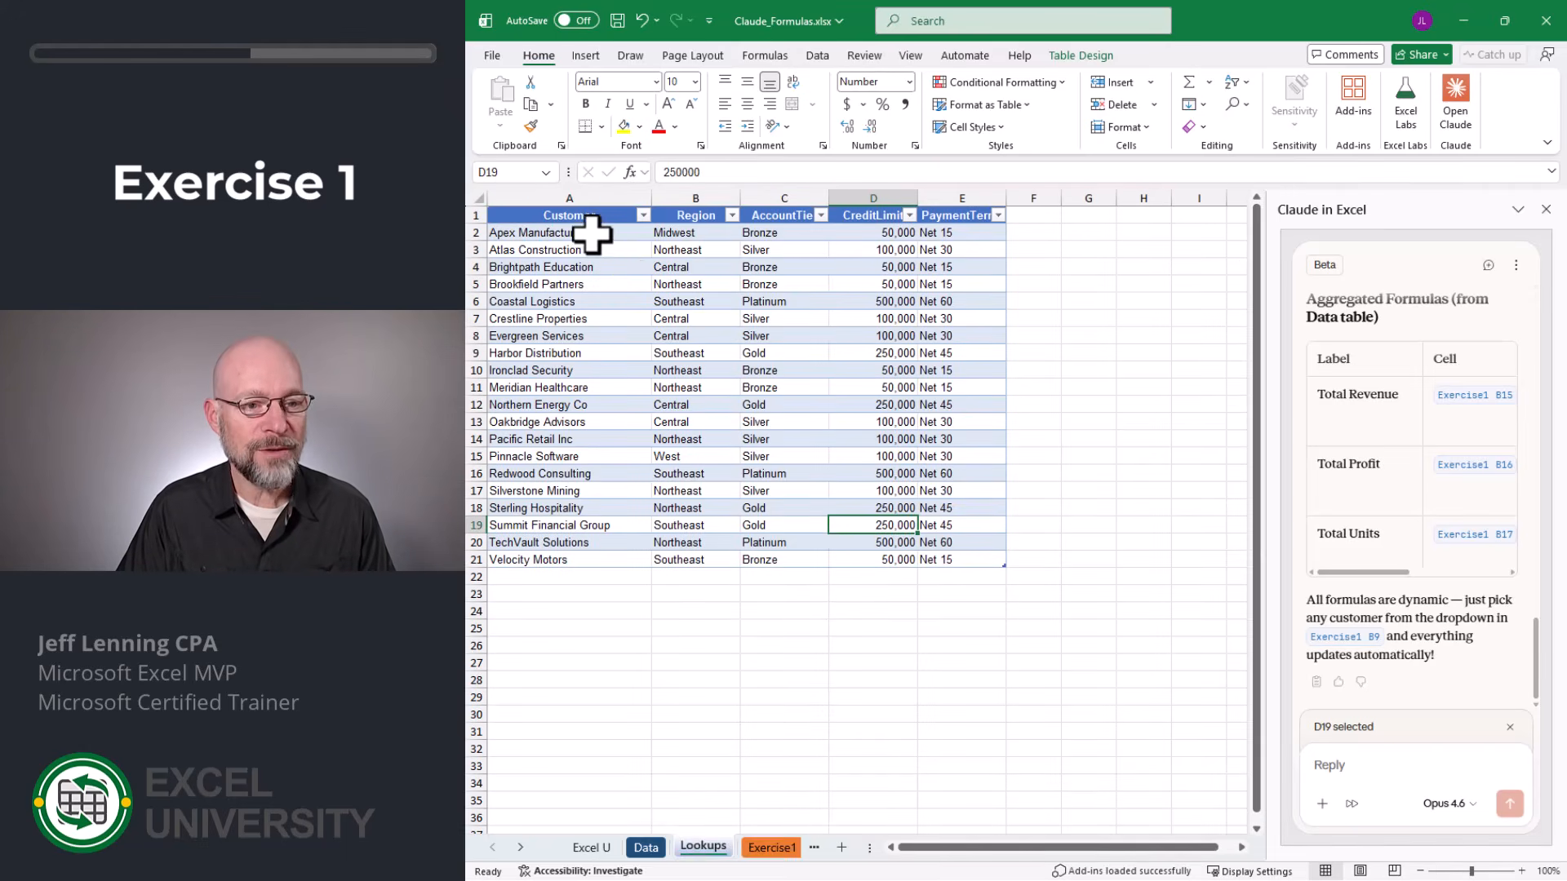
pyautogui.click(861, 233)
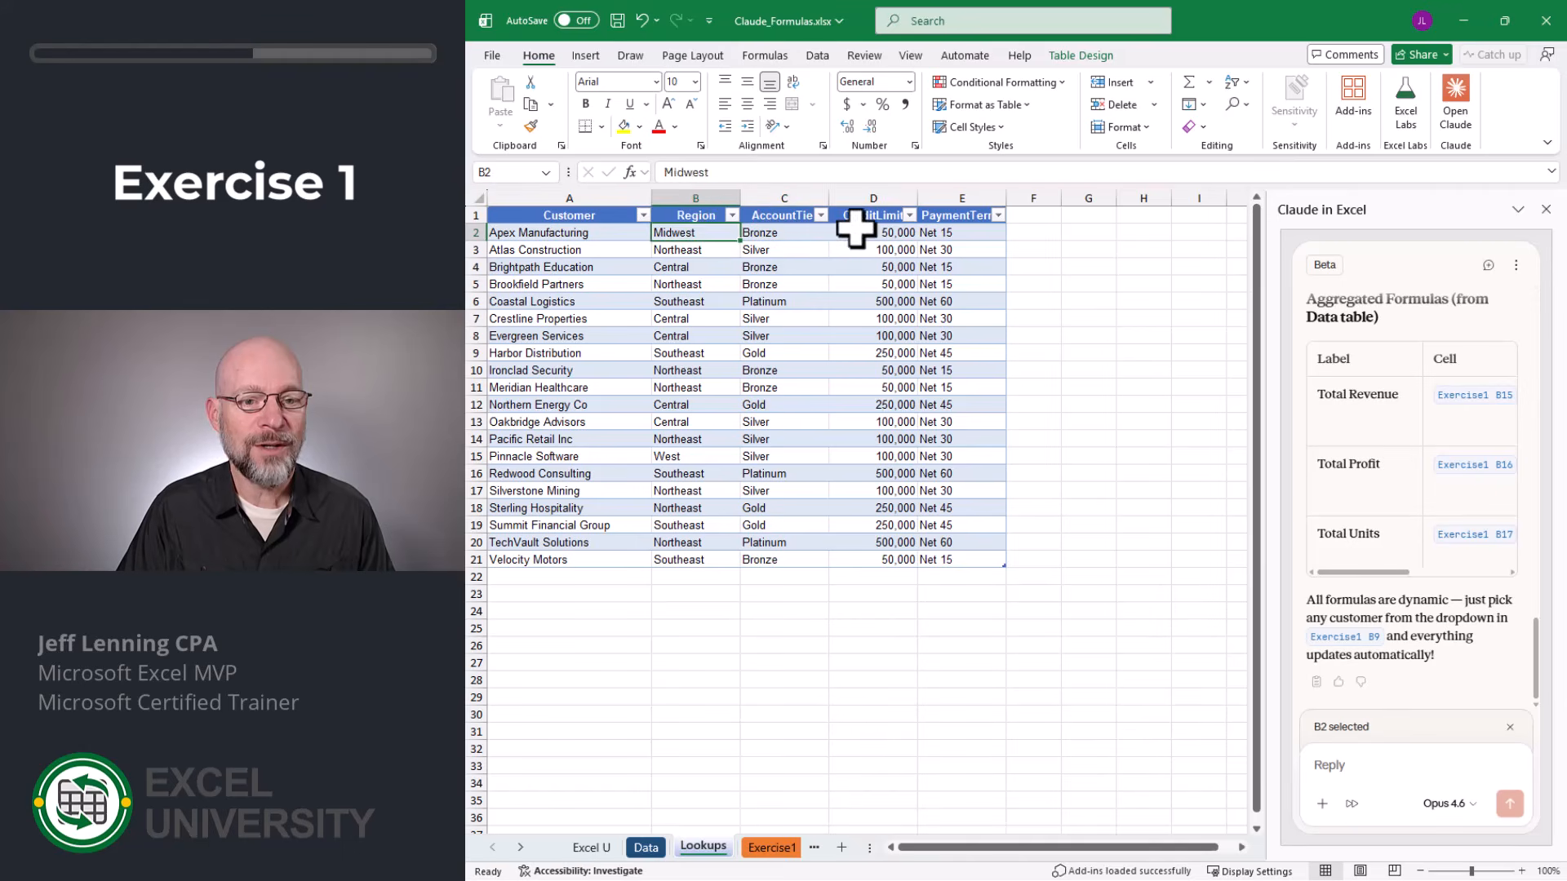
pyautogui.click(759, 847)
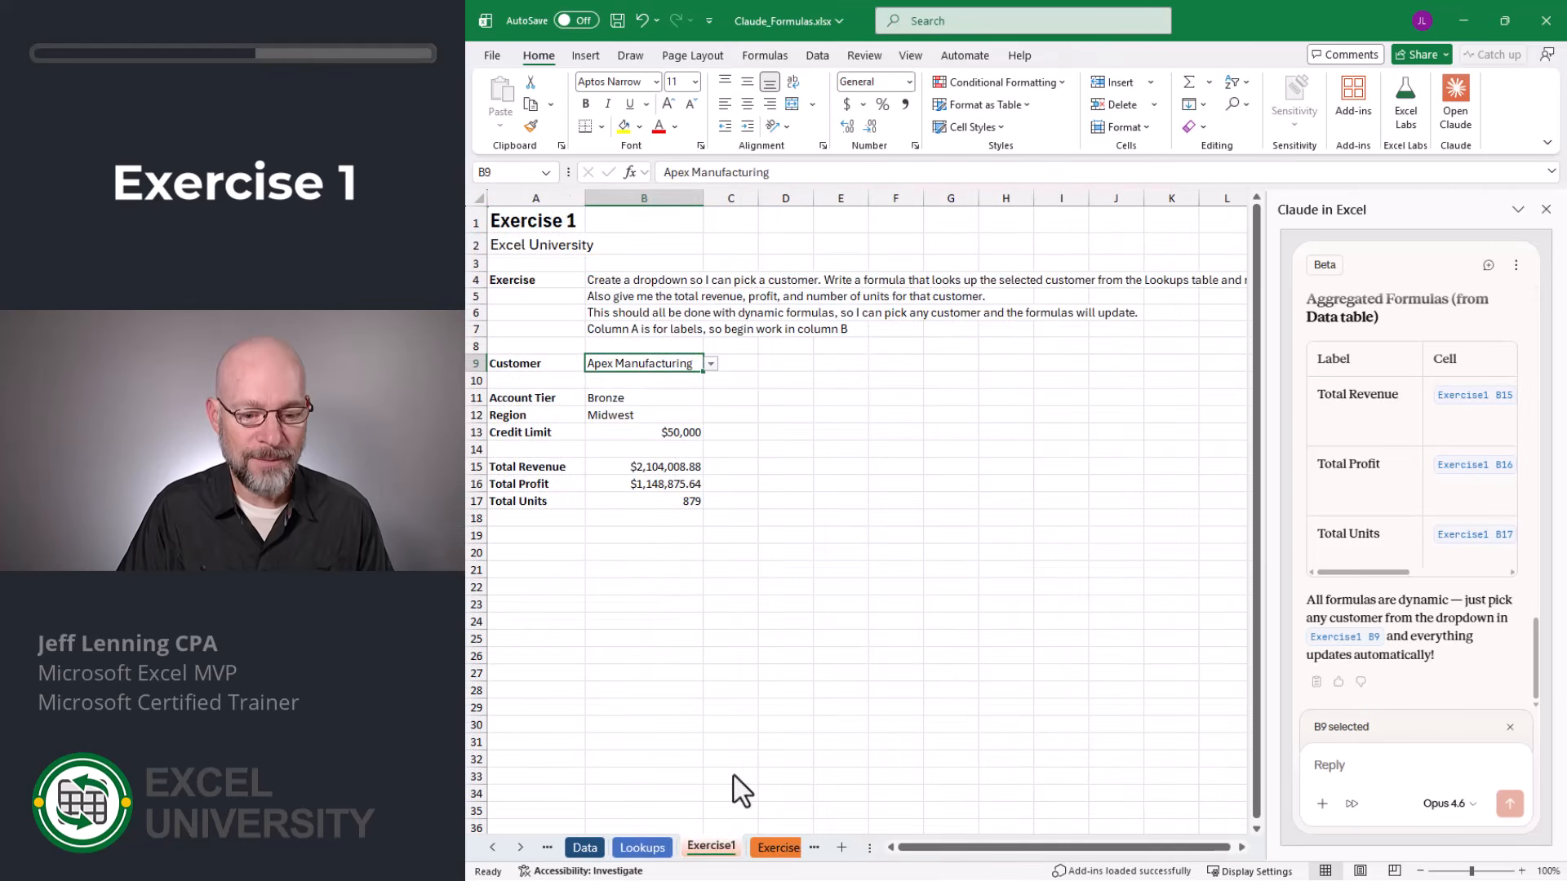
# - Inspect the Total Revenue, Total Profit and Total Units formulas in B15:B17 of Exercise1
pyautogui.click(606, 467)
pyautogui.click(613, 487)
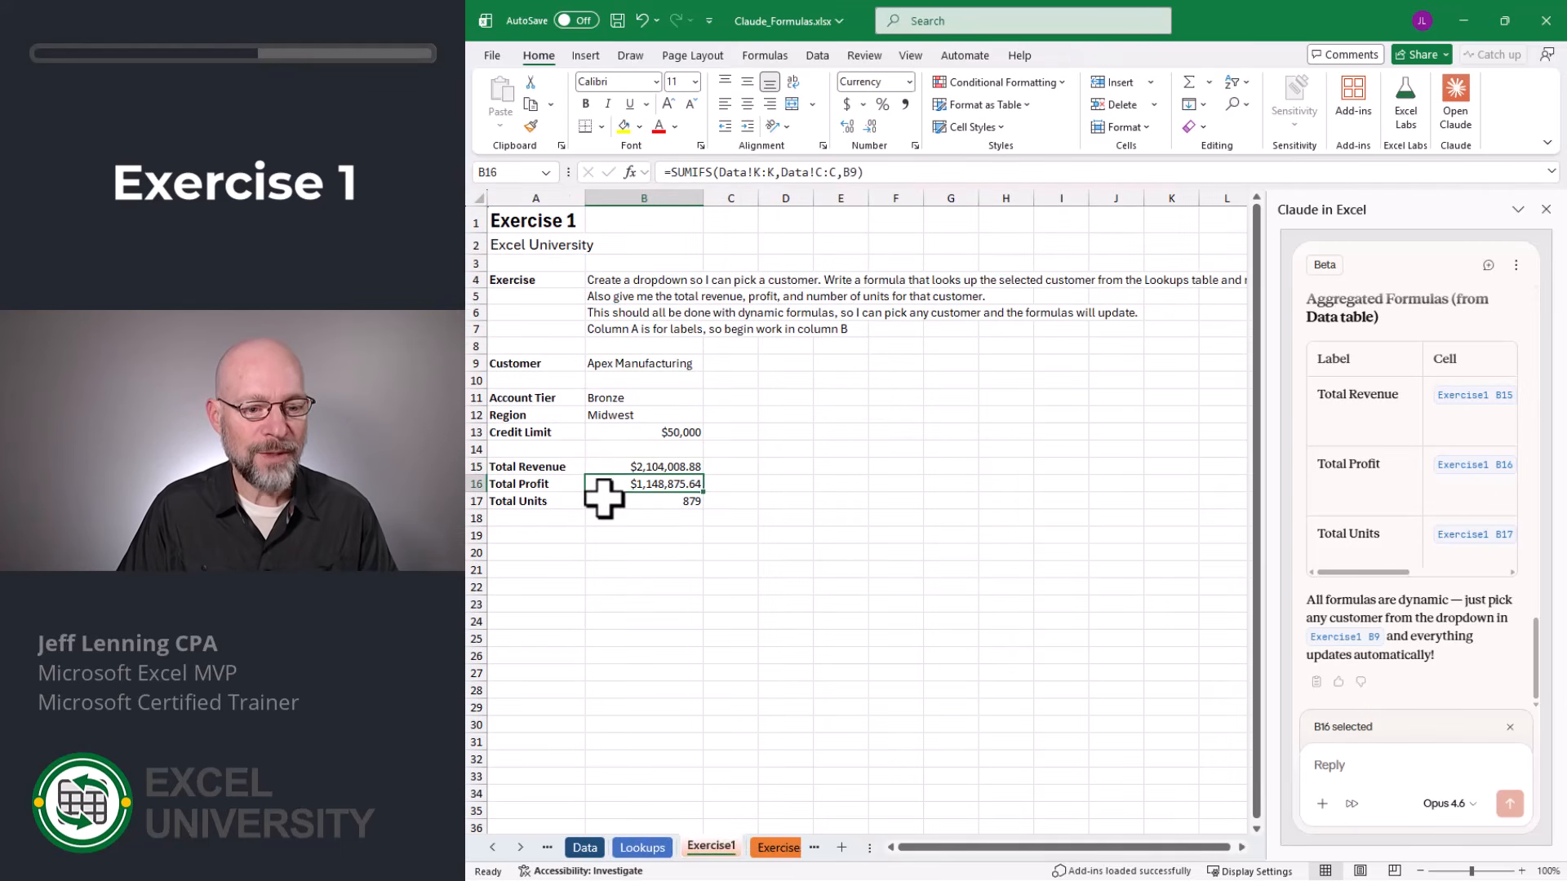
pyautogui.click(604, 500)
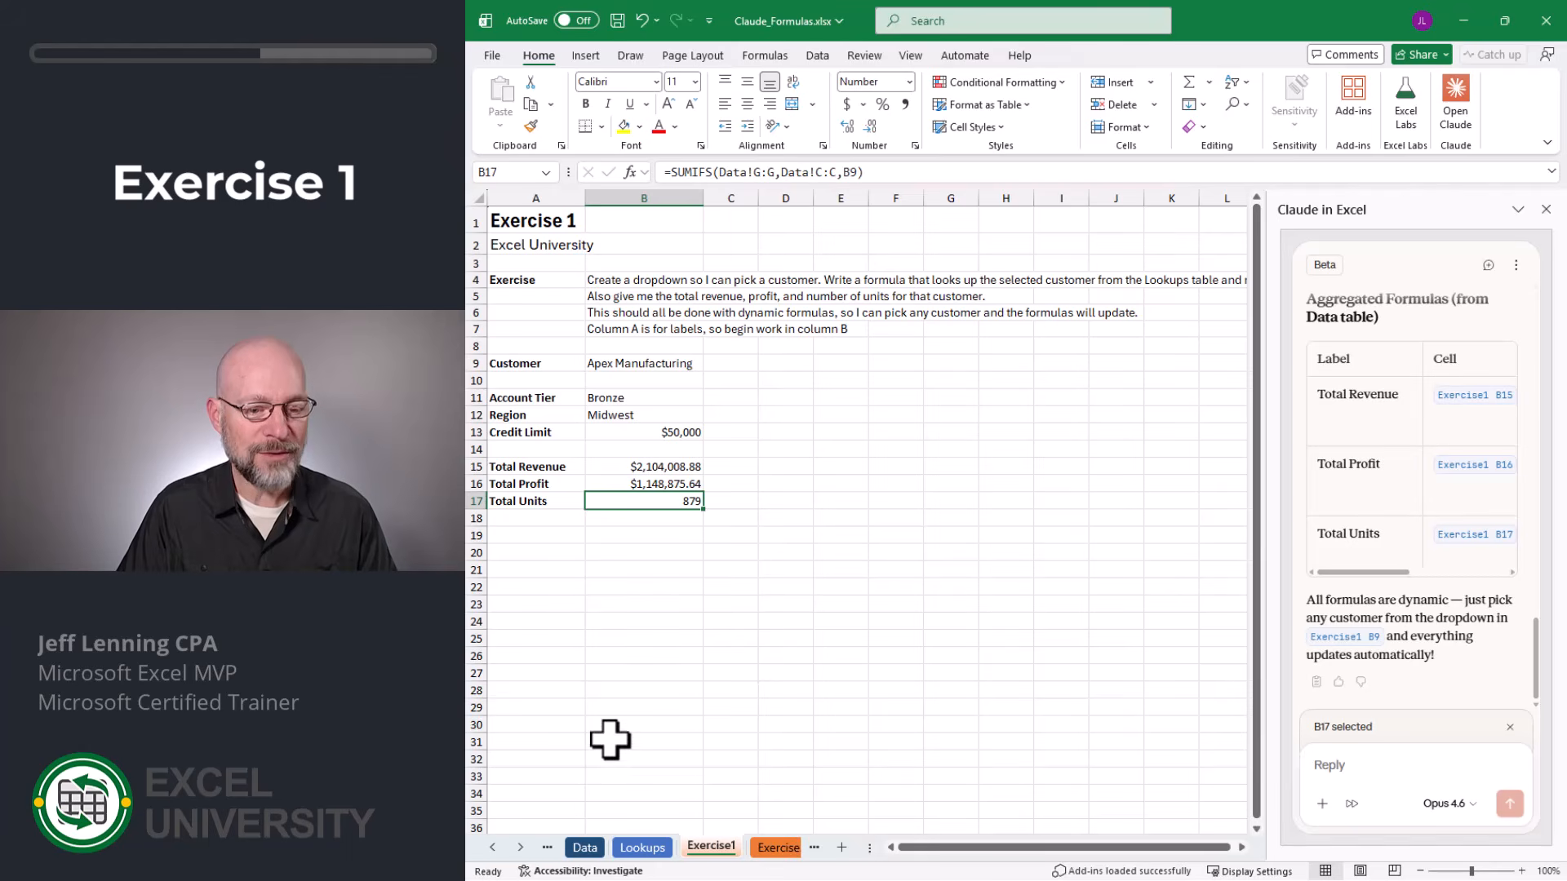
# - Filter the Data sheet's Customer column to show only Apex Manufacturing
pyautogui.click(585, 849)
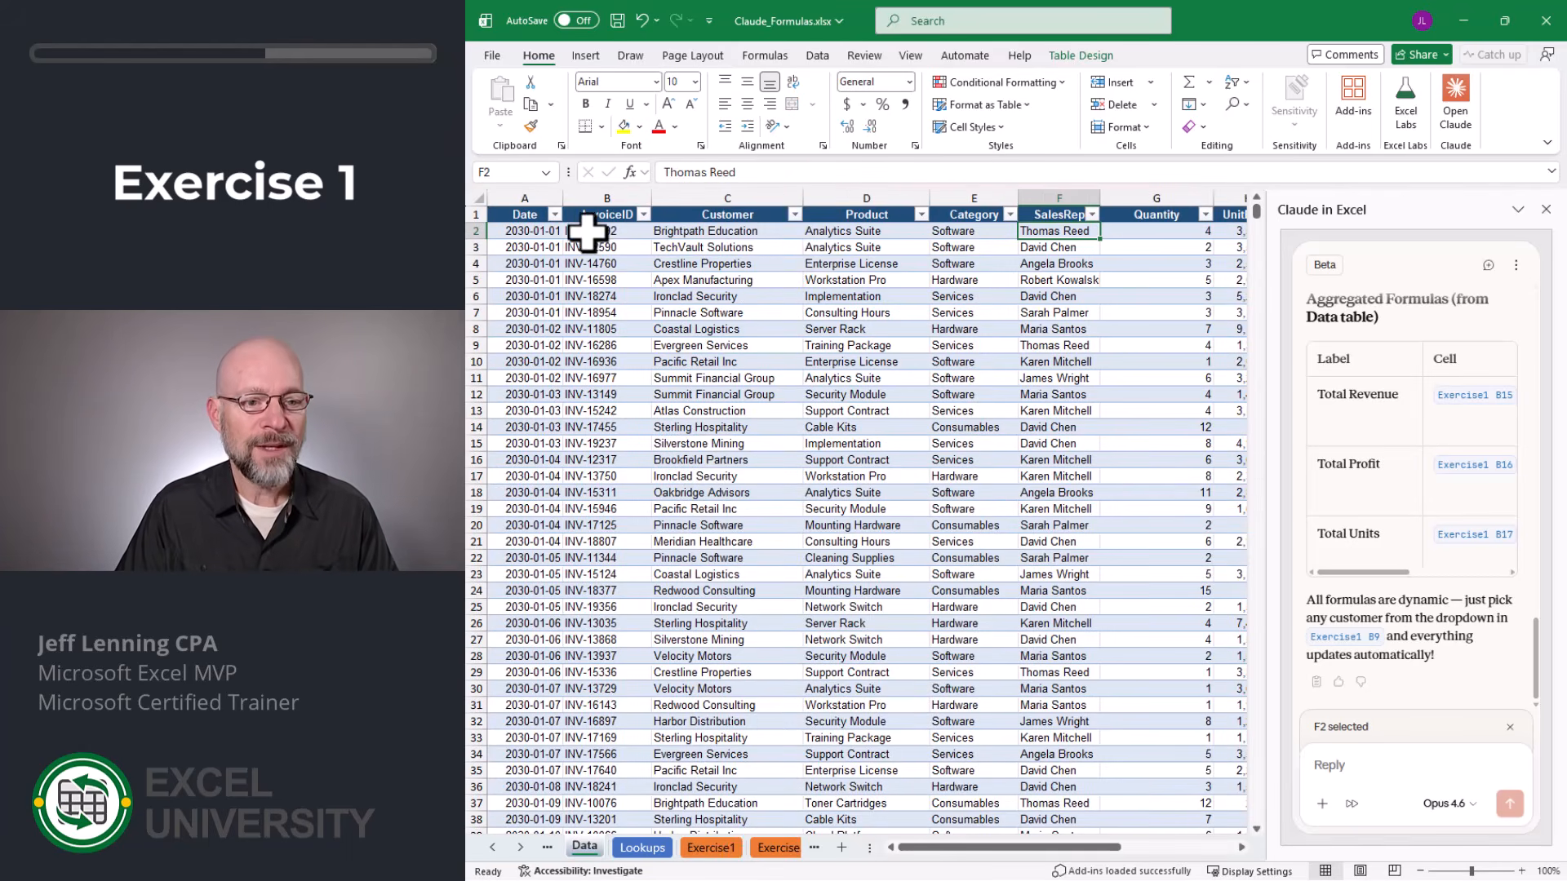
pyautogui.click(795, 213)
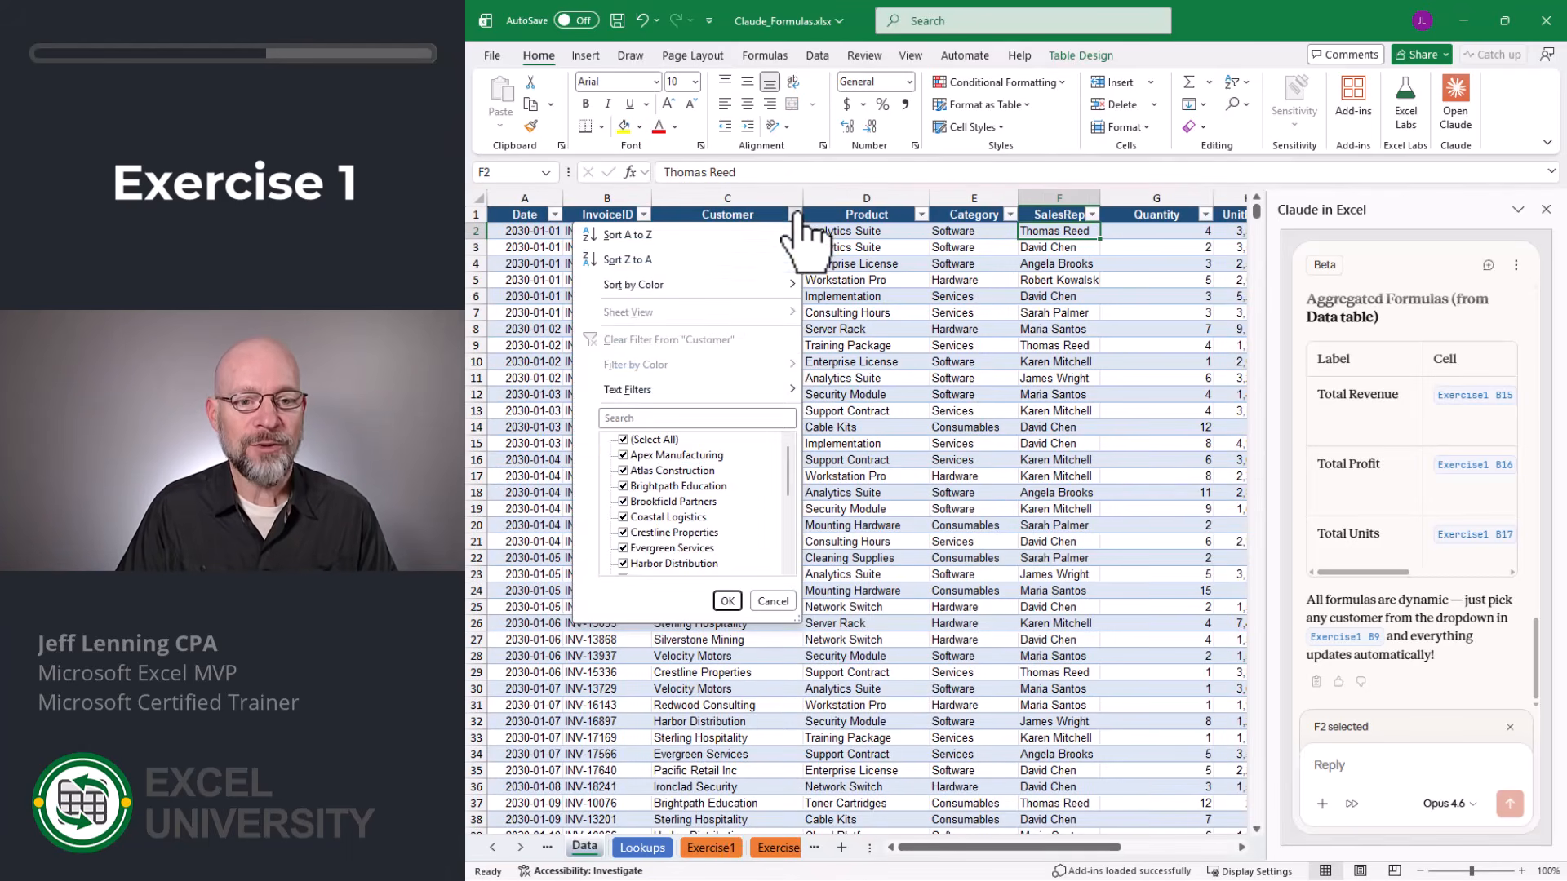
pyautogui.click(625, 440)
pyautogui.click(653, 455)
pyautogui.click(725, 604)
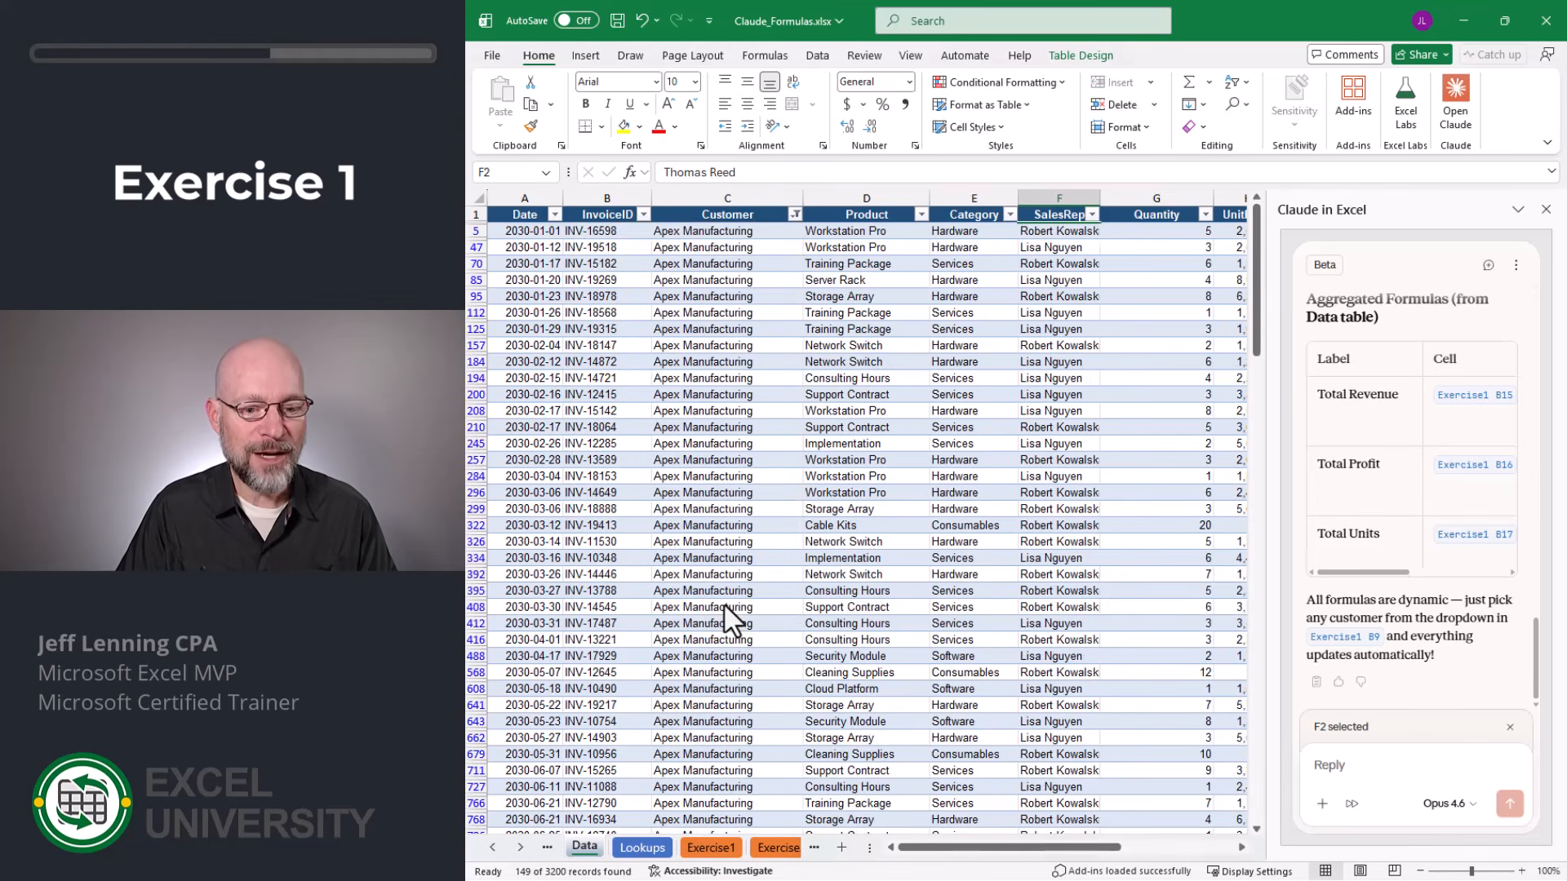
# - Compare Apex Manufacturing's revenue, profit and quantity totals in the filtered Data sheet's Total row with B15:B17 of Exercise1
pyautogui.click(723, 232)
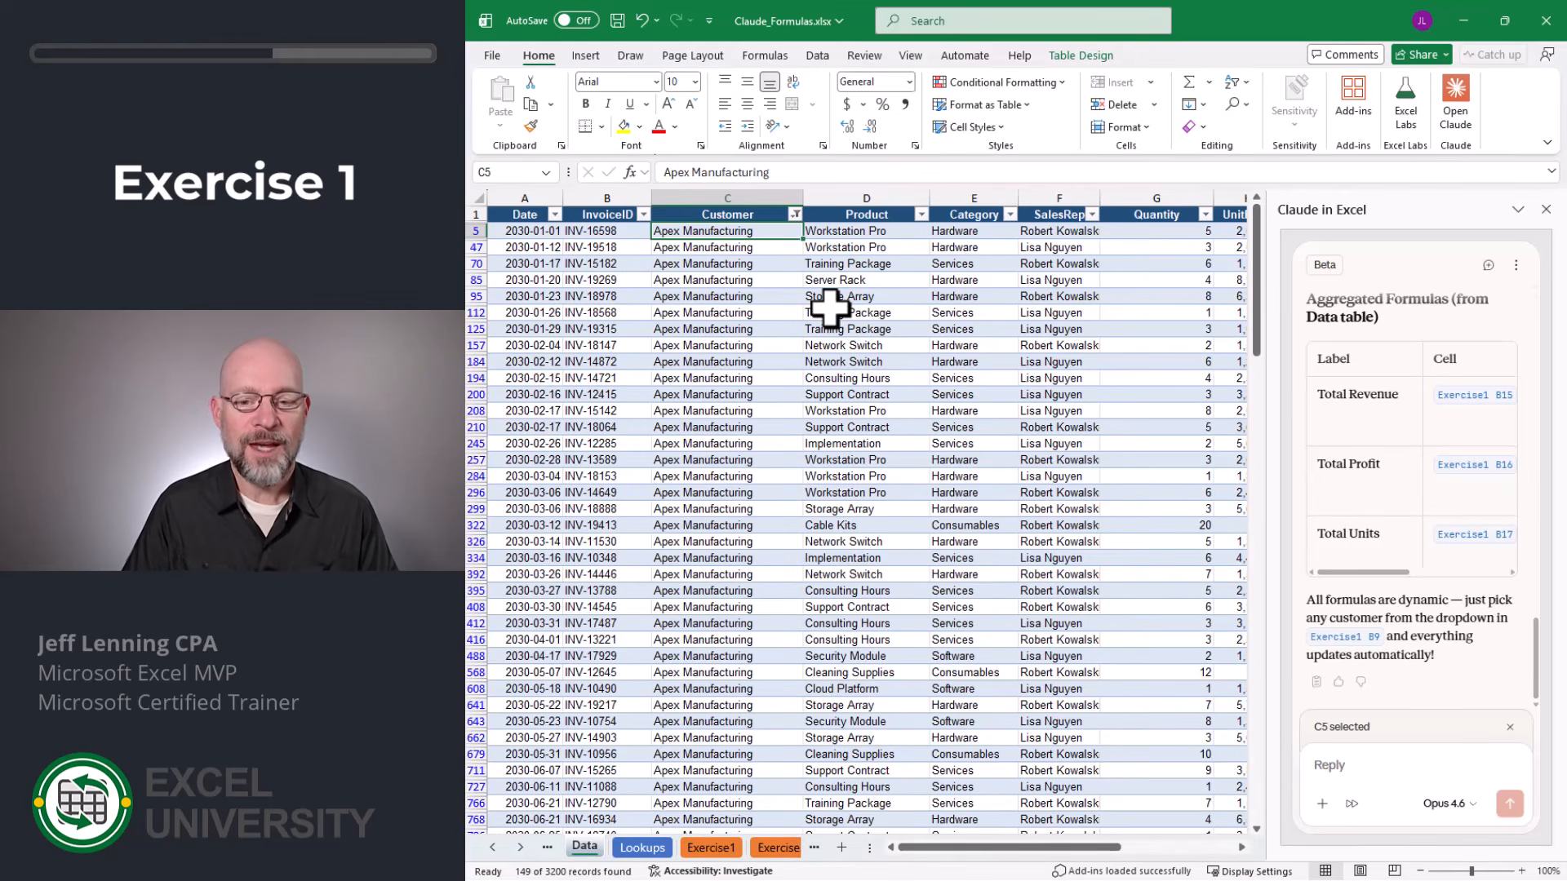
pyautogui.hotkey('ctrl', 'Down')
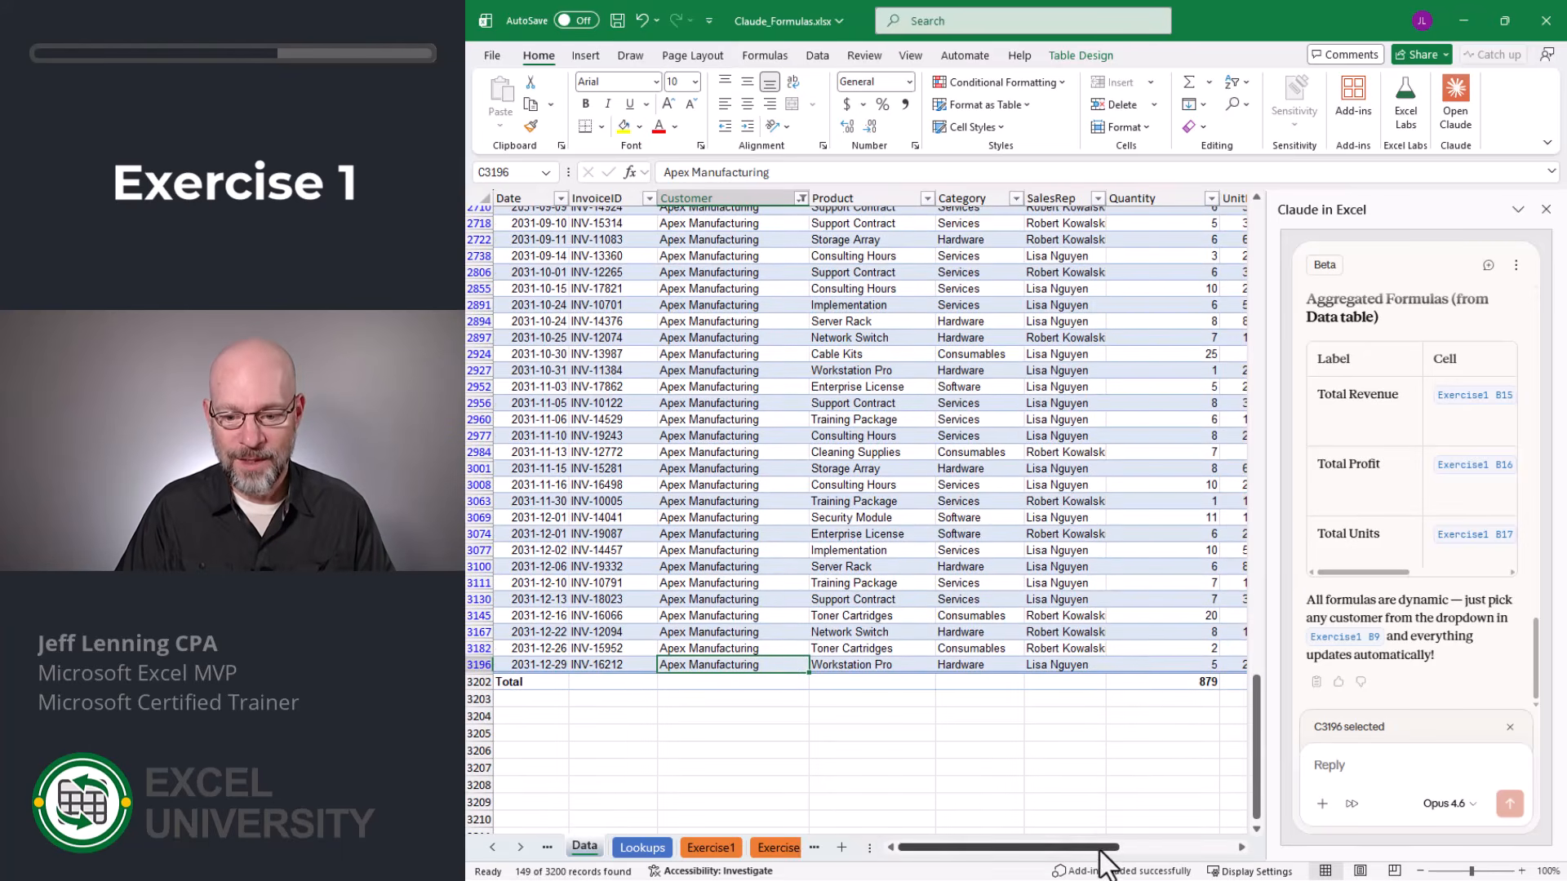
pyautogui.moveTo(1100, 851); pyautogui.dragTo(1211, 857)
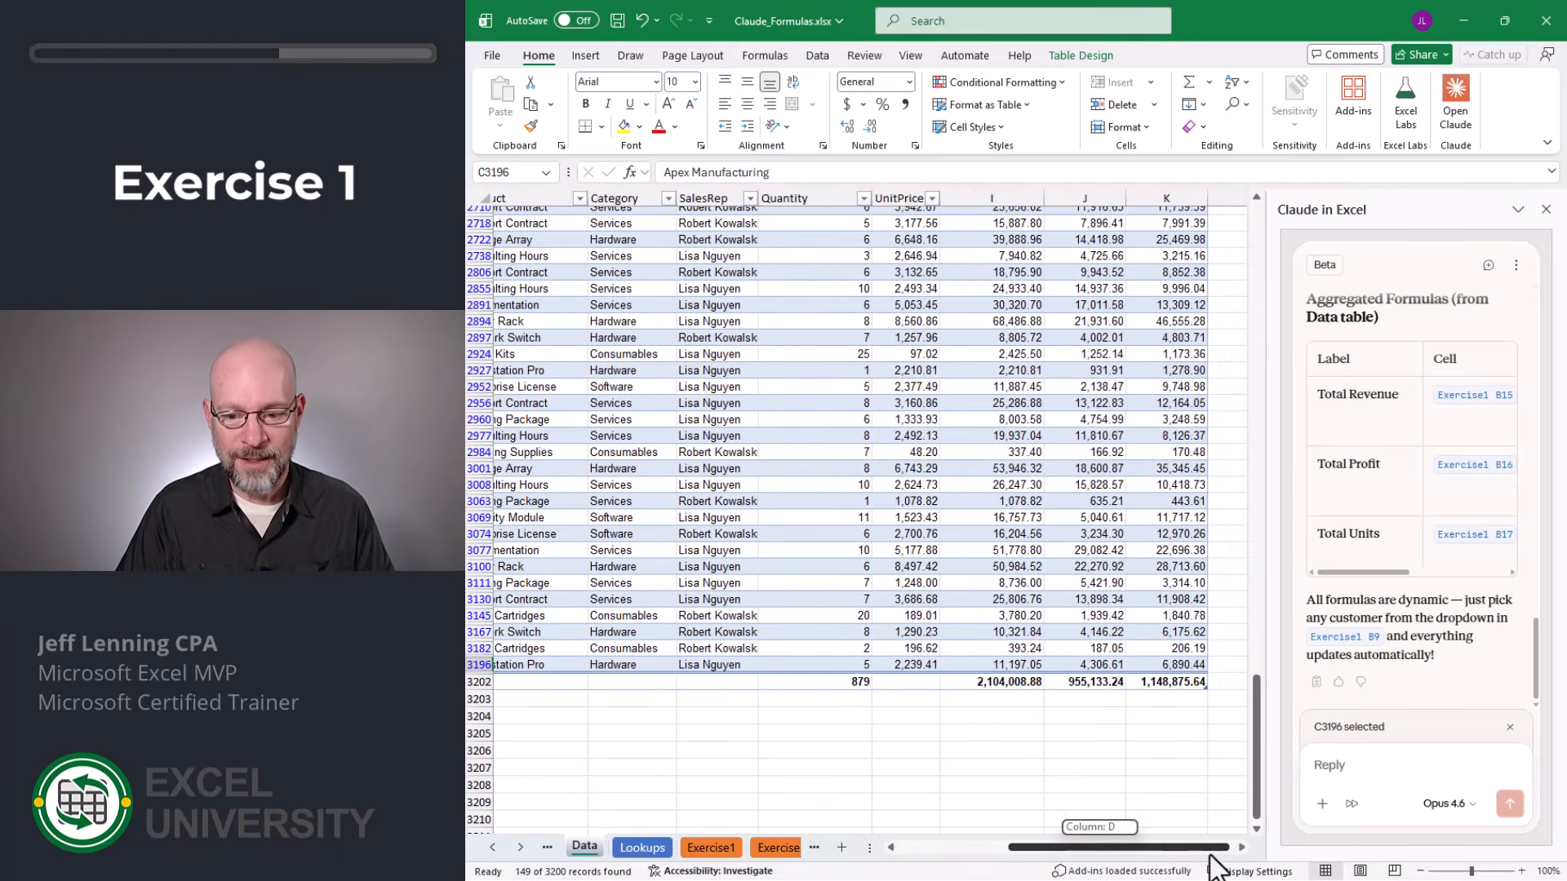
pyautogui.click(1026, 253)
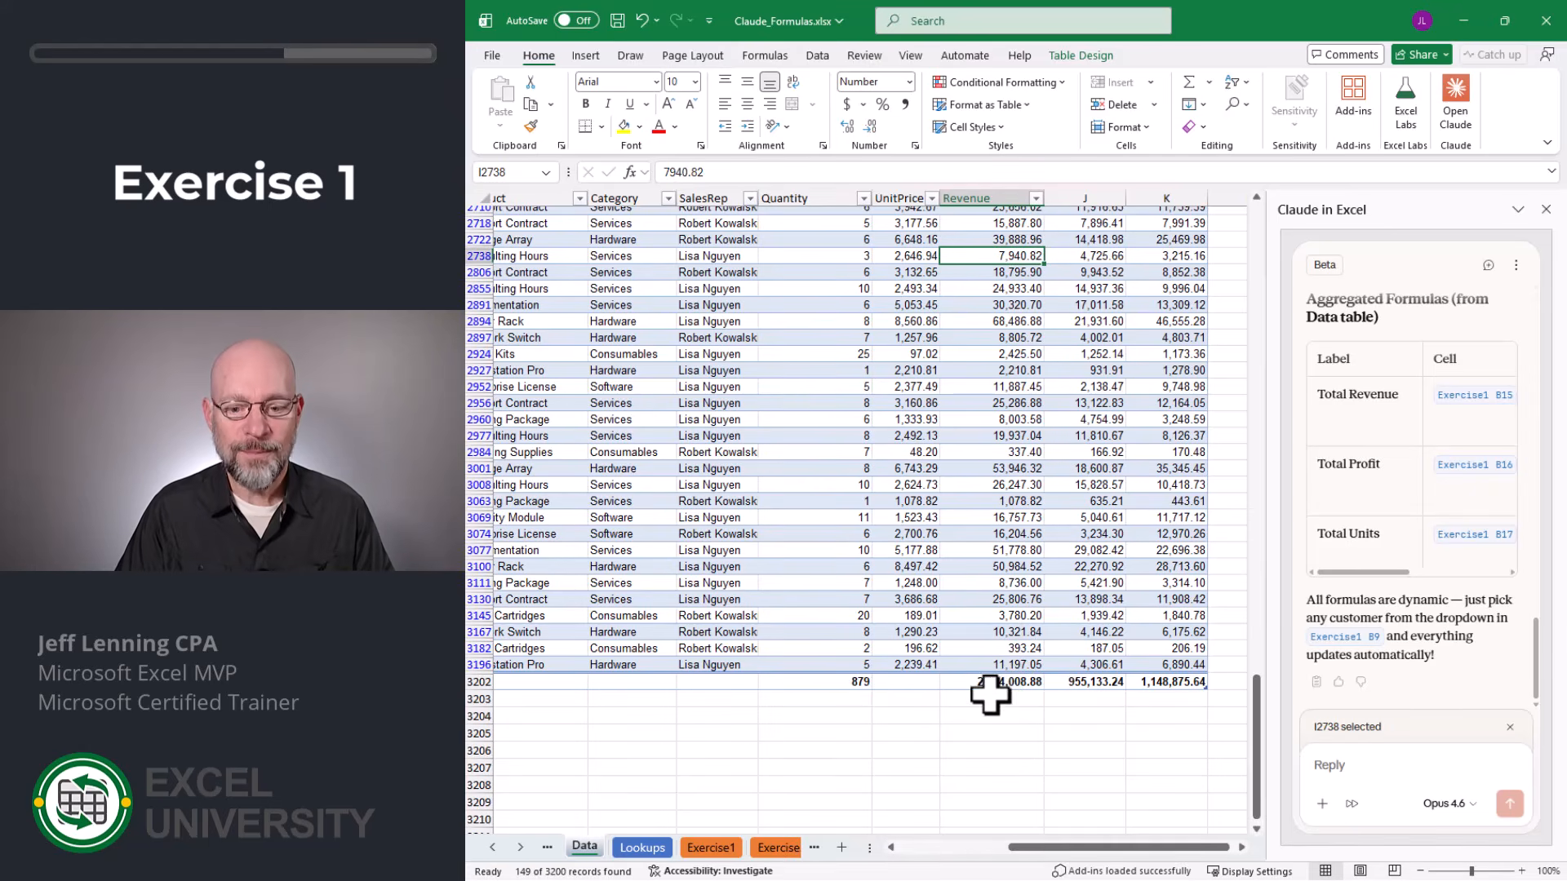
pyautogui.click(710, 848)
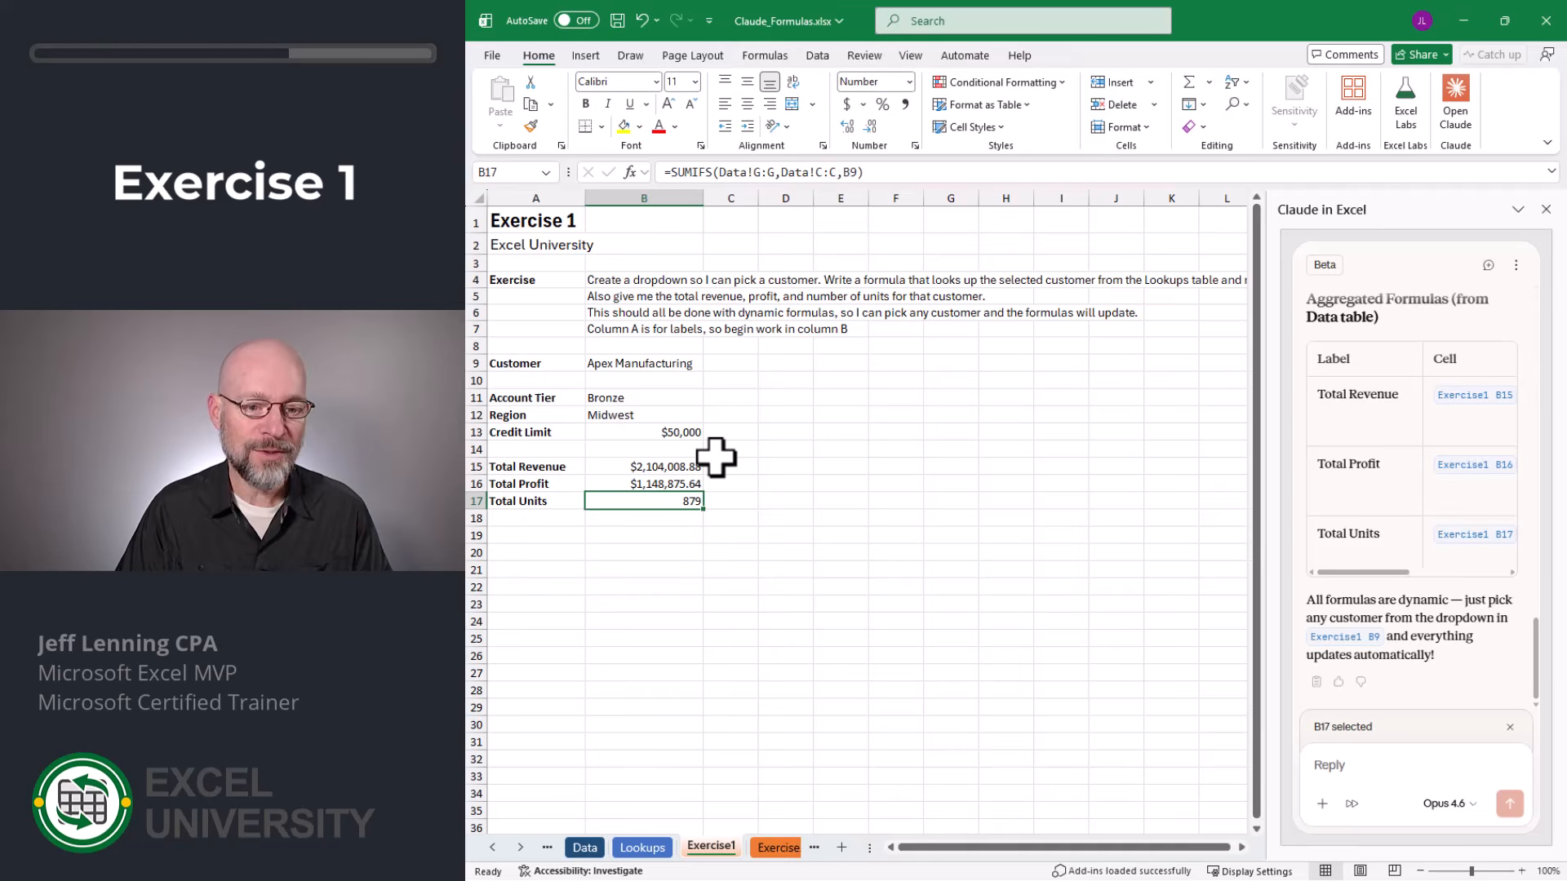
pyautogui.click(598, 851)
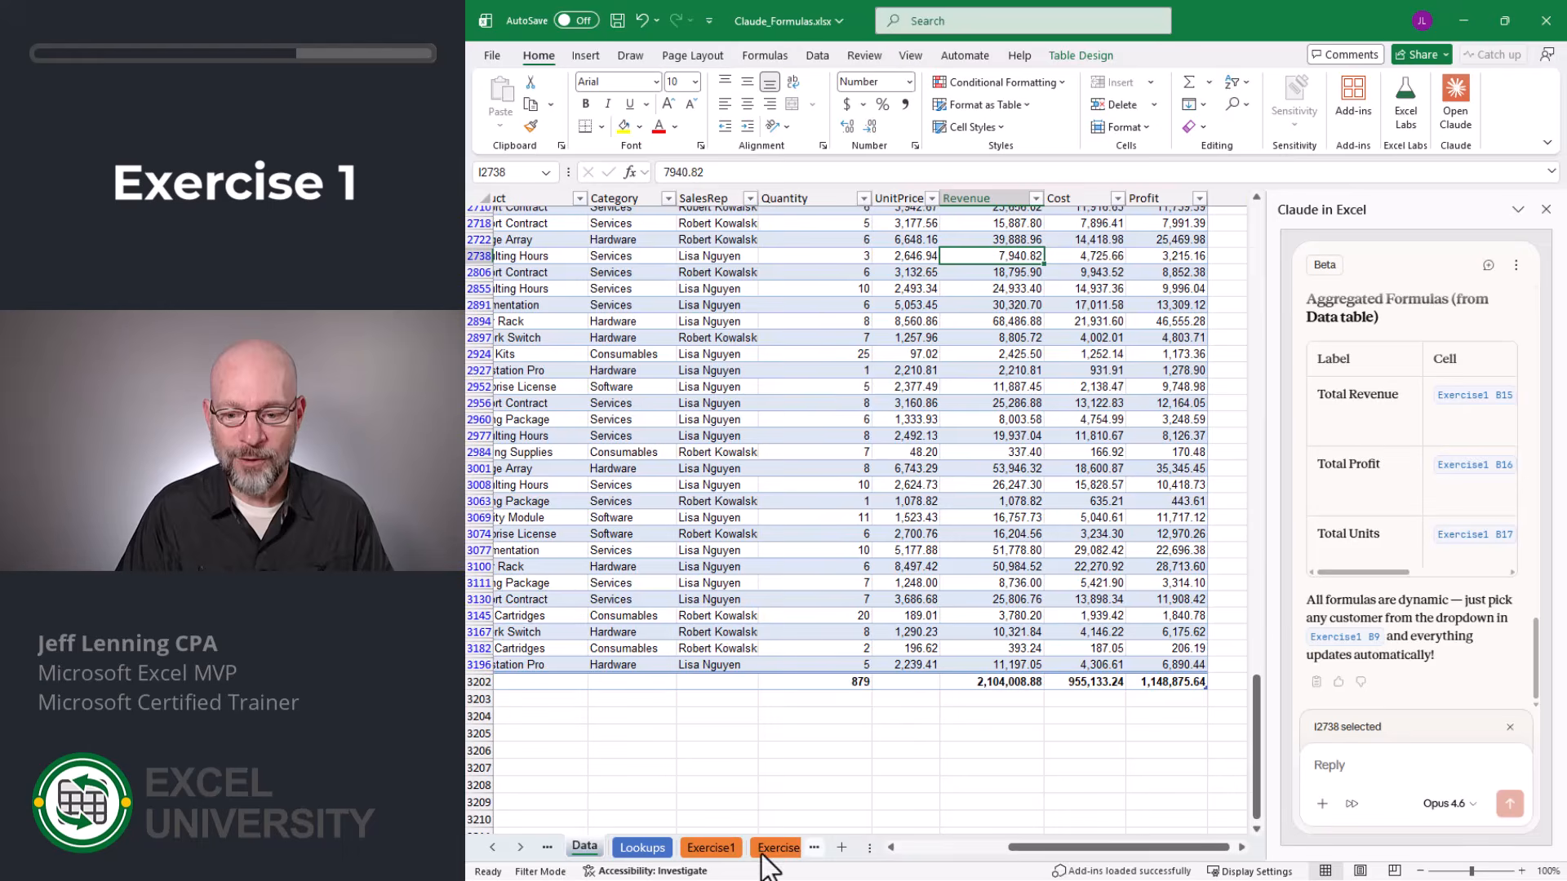
pyautogui.click(716, 851)
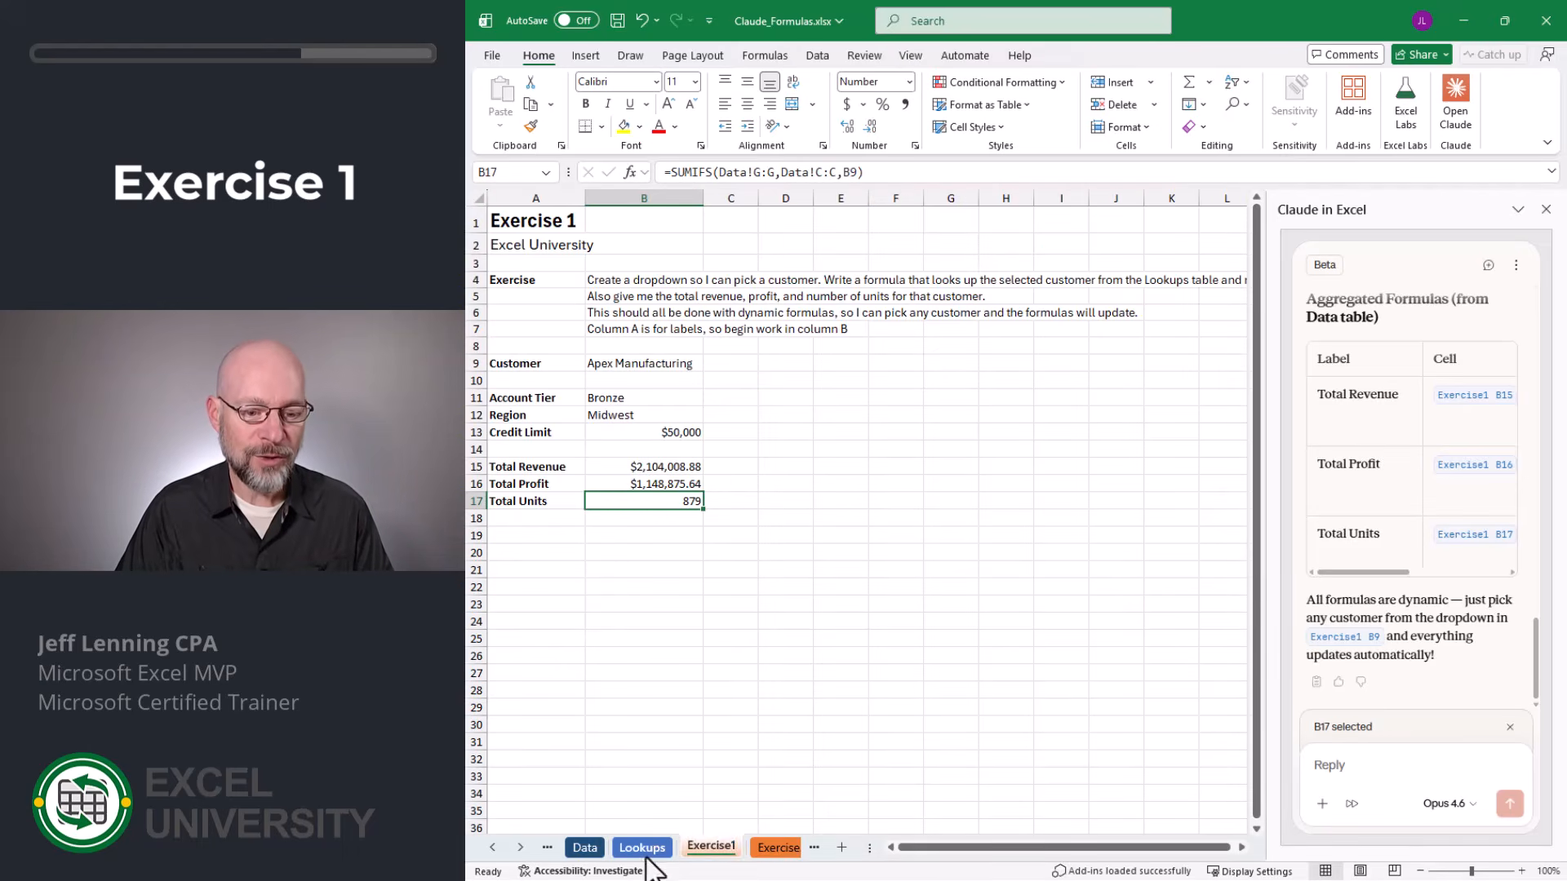
pyautogui.click(584, 847)
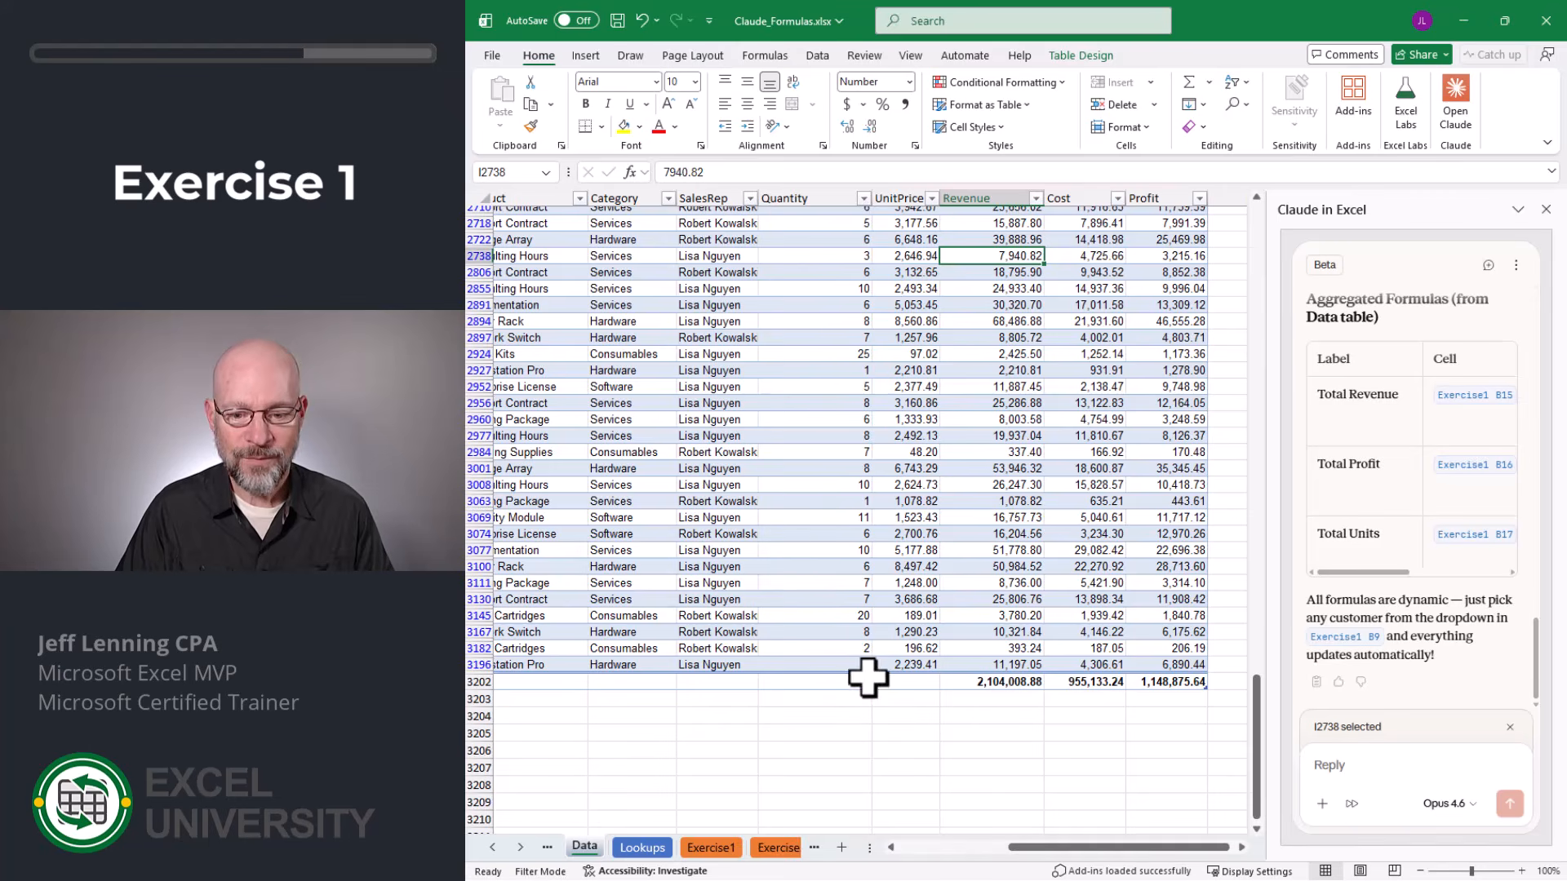
pyautogui.click(653, 849)
pyautogui.click(707, 848)
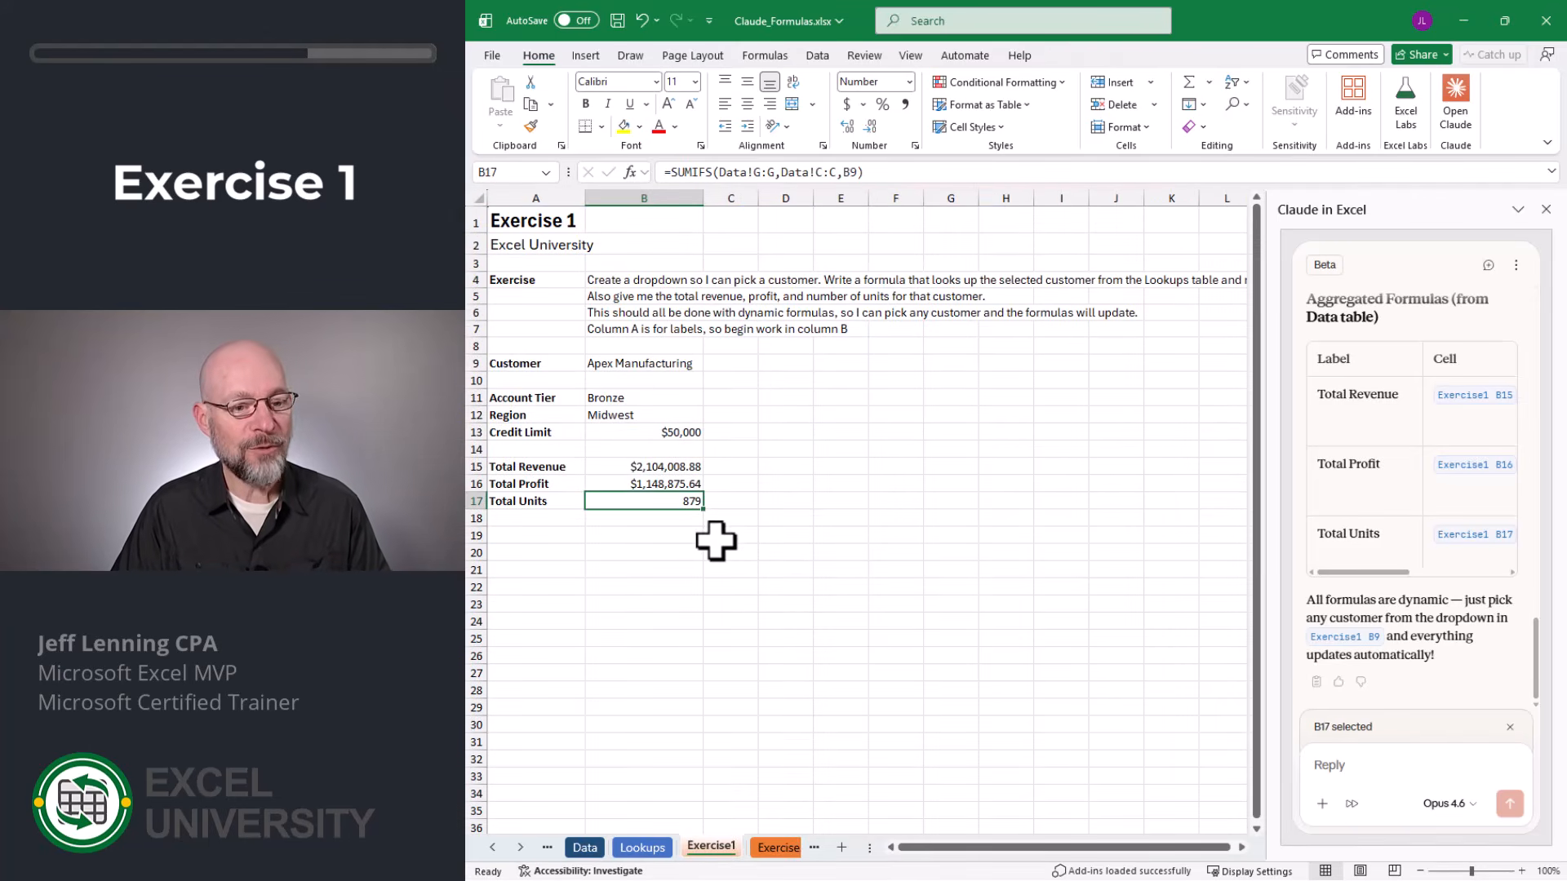
# - Tell Claude "the data validation is not working. fix it." for the customer cell B9, and allow its dropdown fix once
pyautogui.click(682, 366)
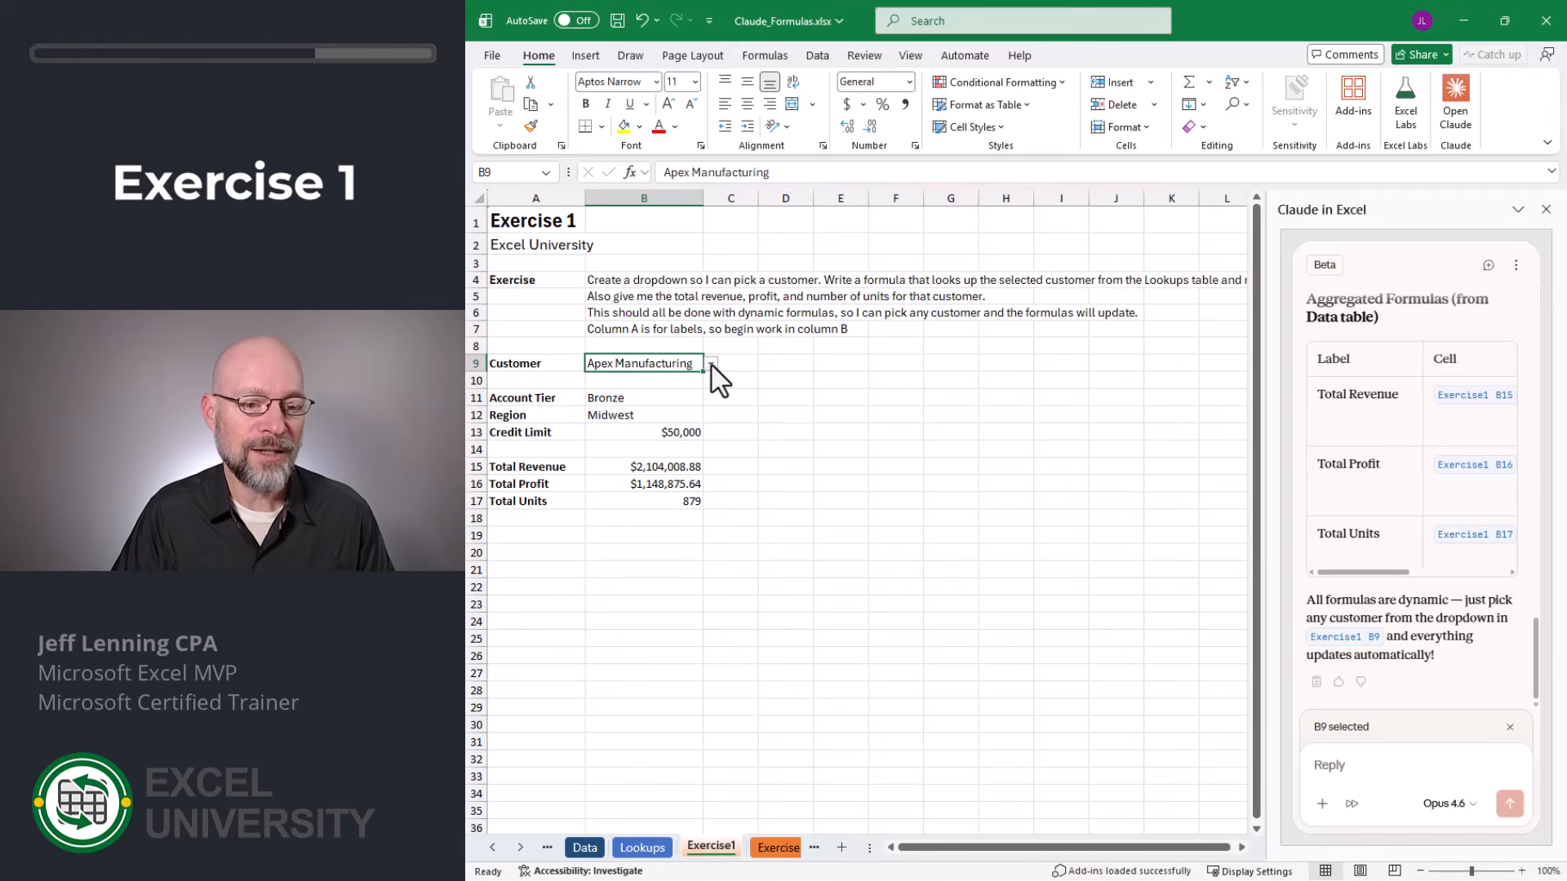
pyautogui.click(1375, 775)
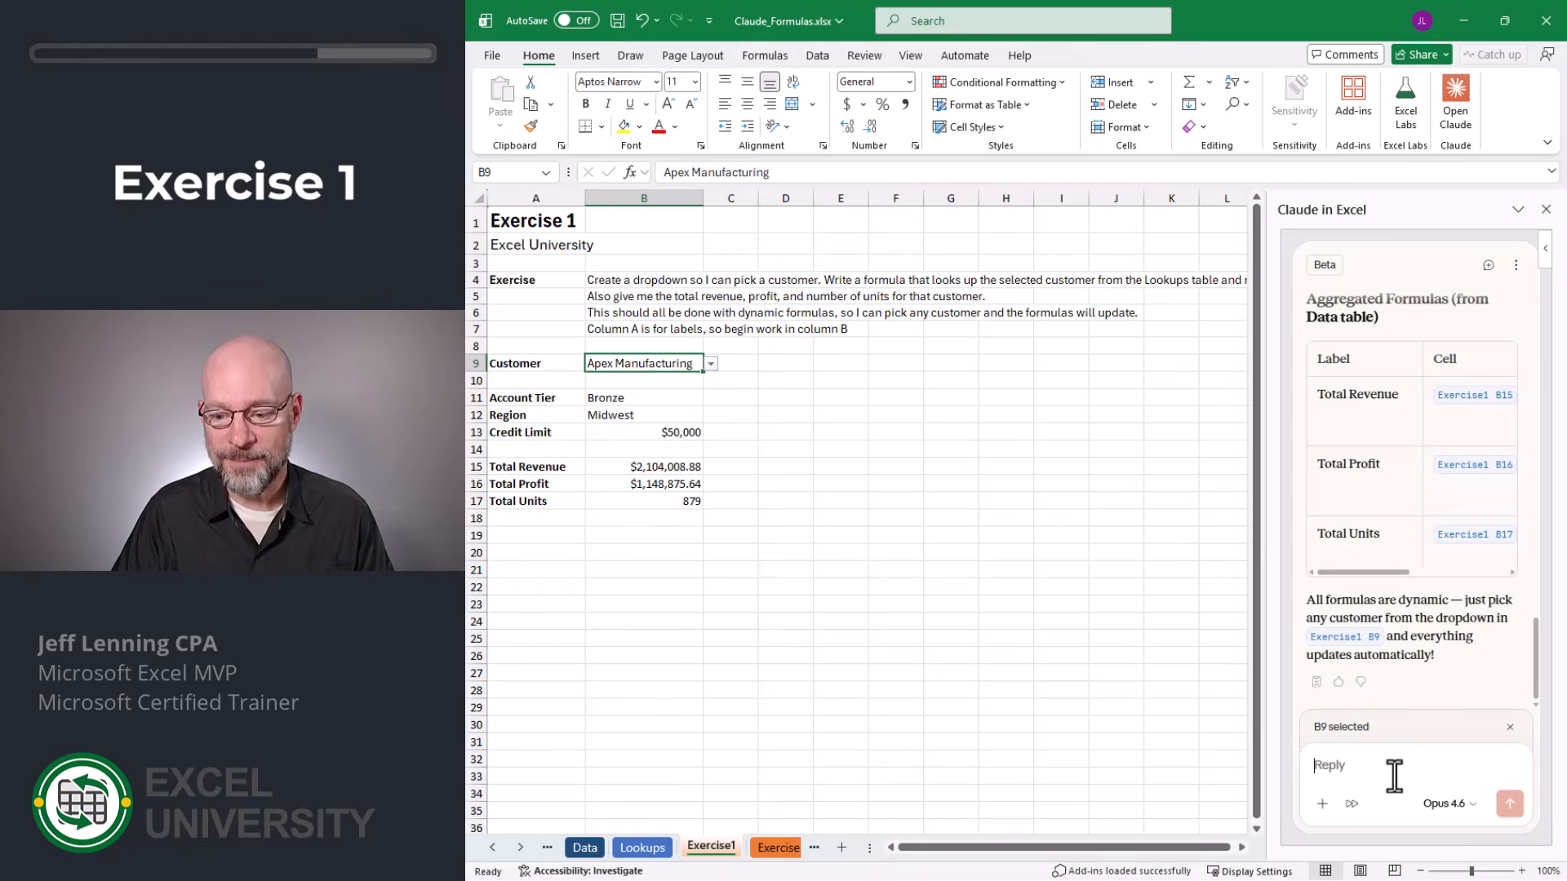
pyautogui.write('the data validation is not worki')
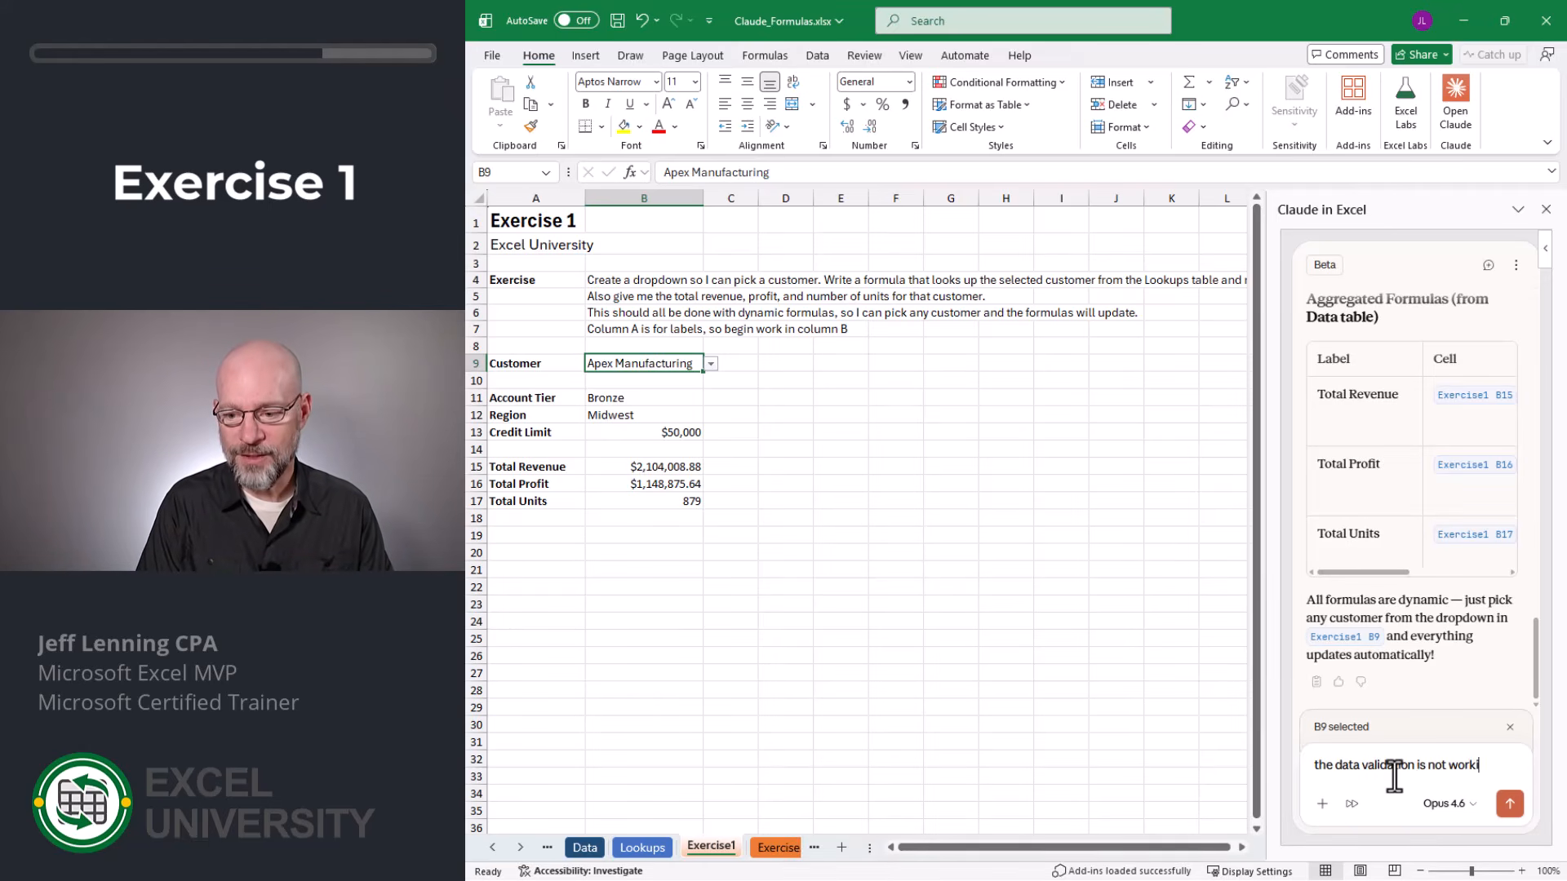
pyautogui.write('ng. fix it.')
pyautogui.press('Return')
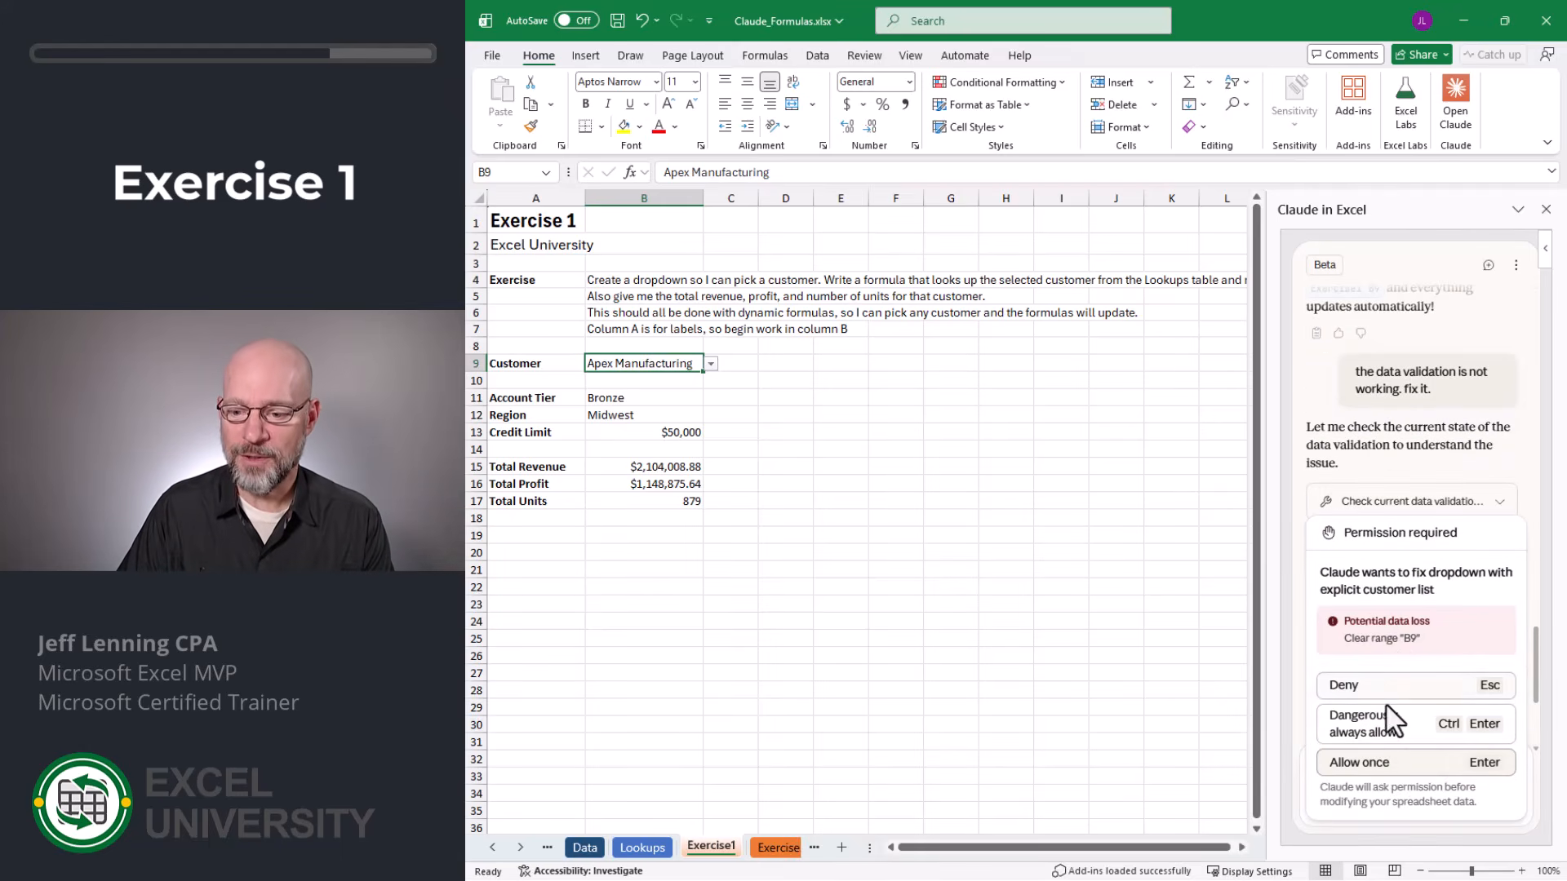
pyautogui.click(1388, 765)
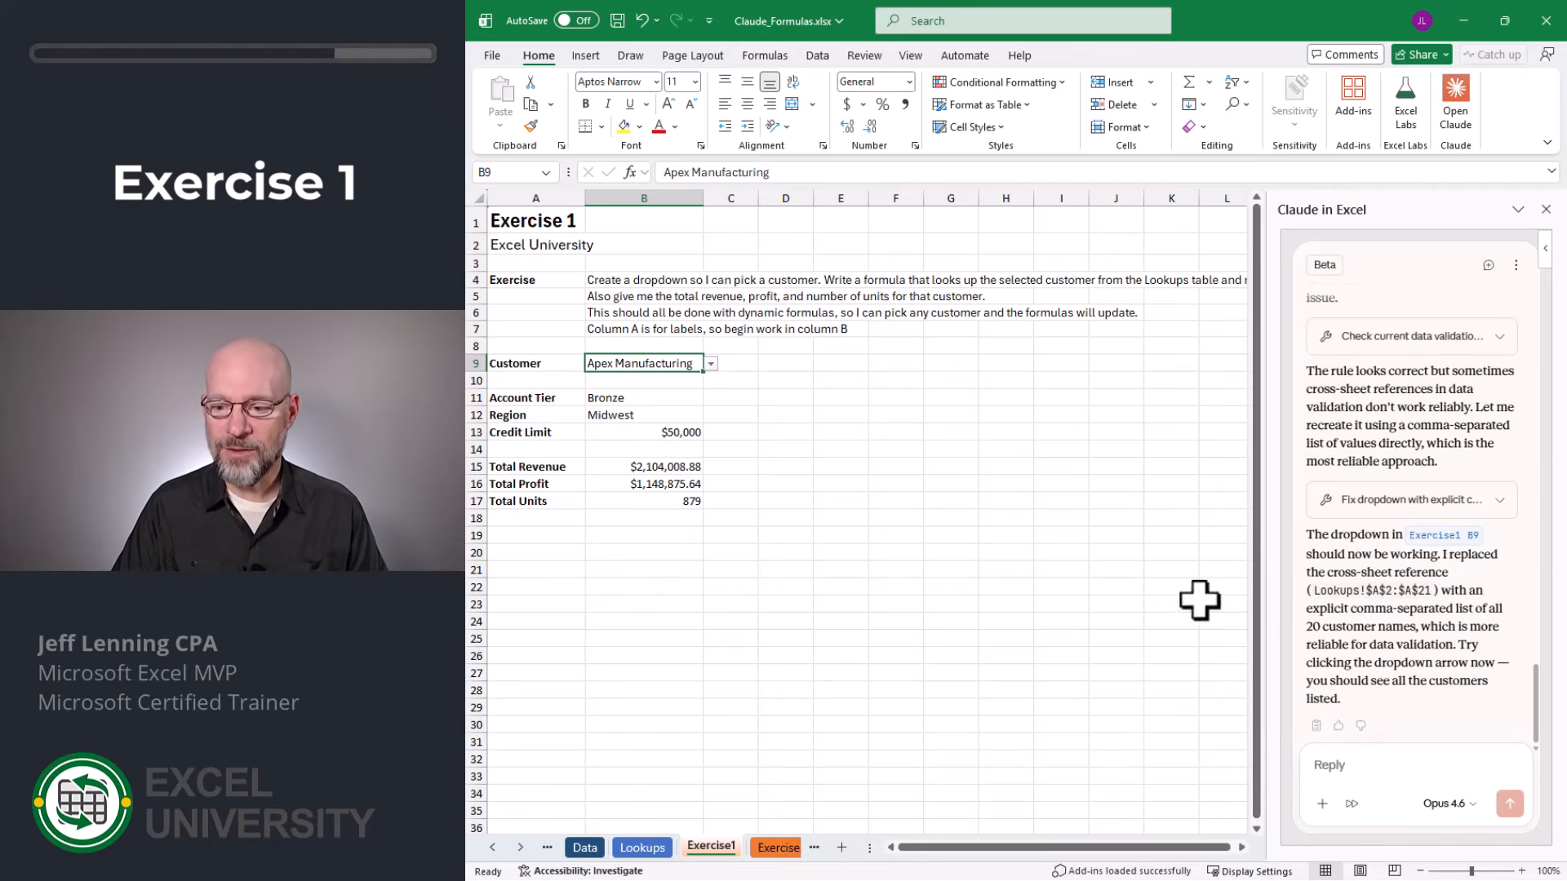
# - Select Atlas Construction in the B9 customer dropdown and compare its lookup results with its row in the Lookups sheet
pyautogui.click(710, 365)
pyautogui.scroll(-3, 694, 440)
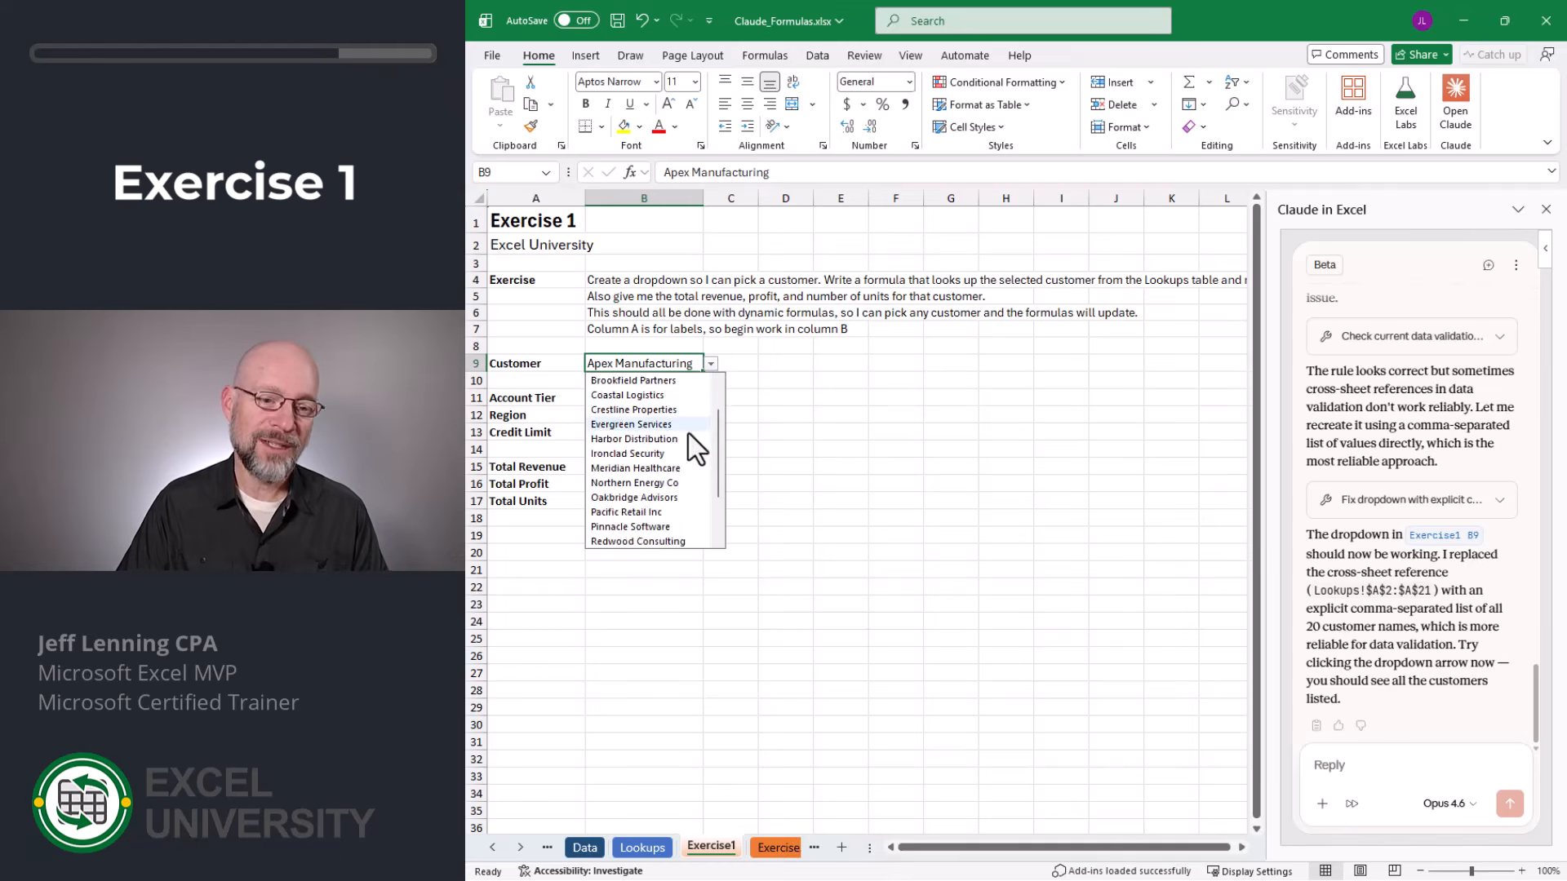
pyautogui.scroll(3, 677, 461)
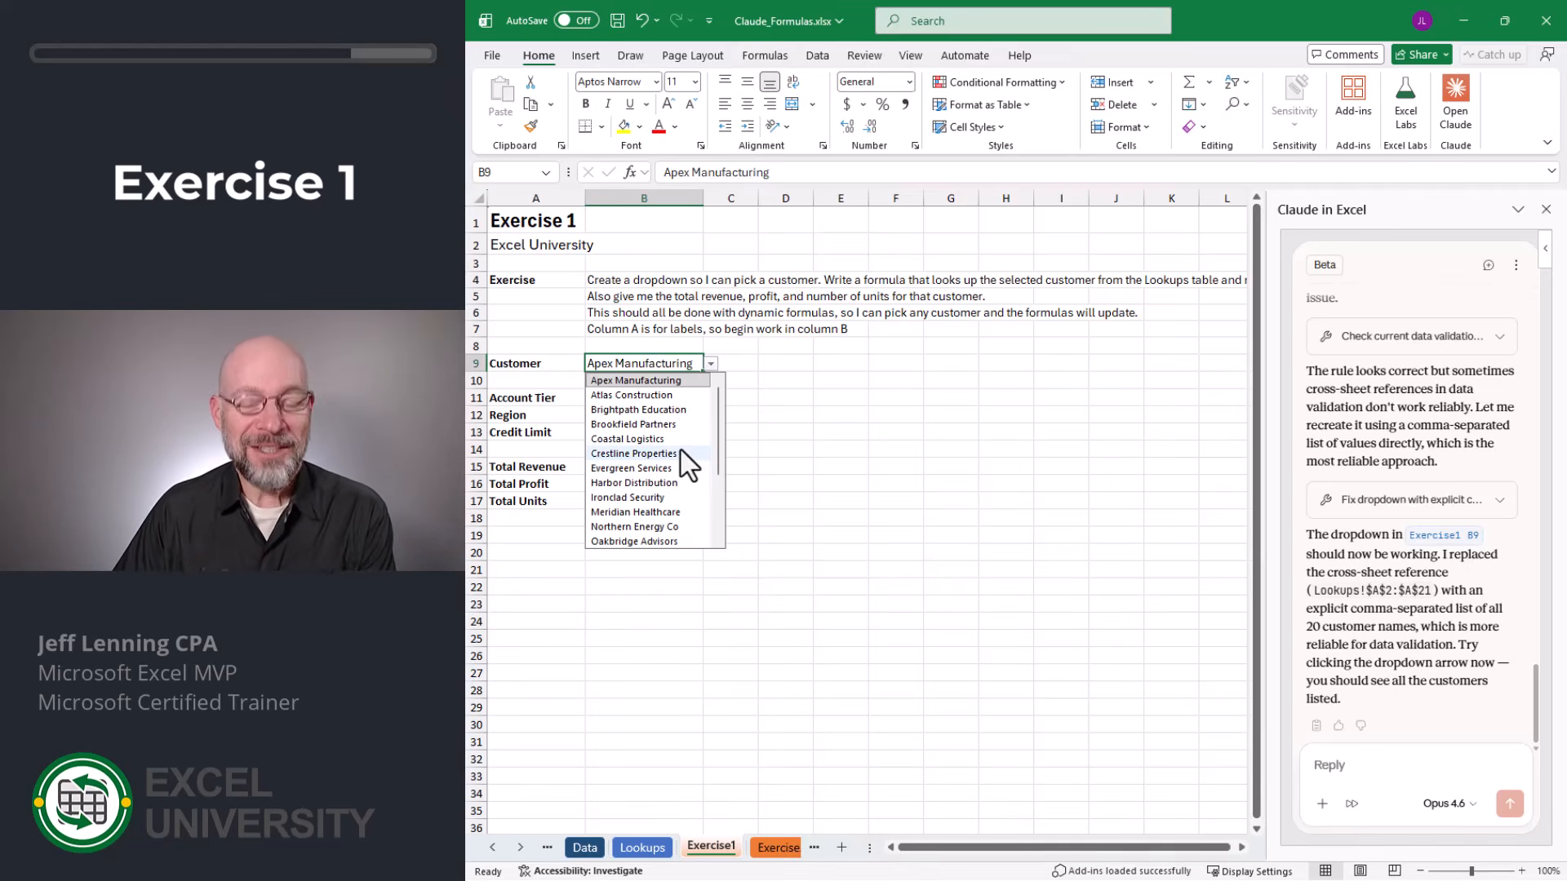
pyautogui.click(651, 395)
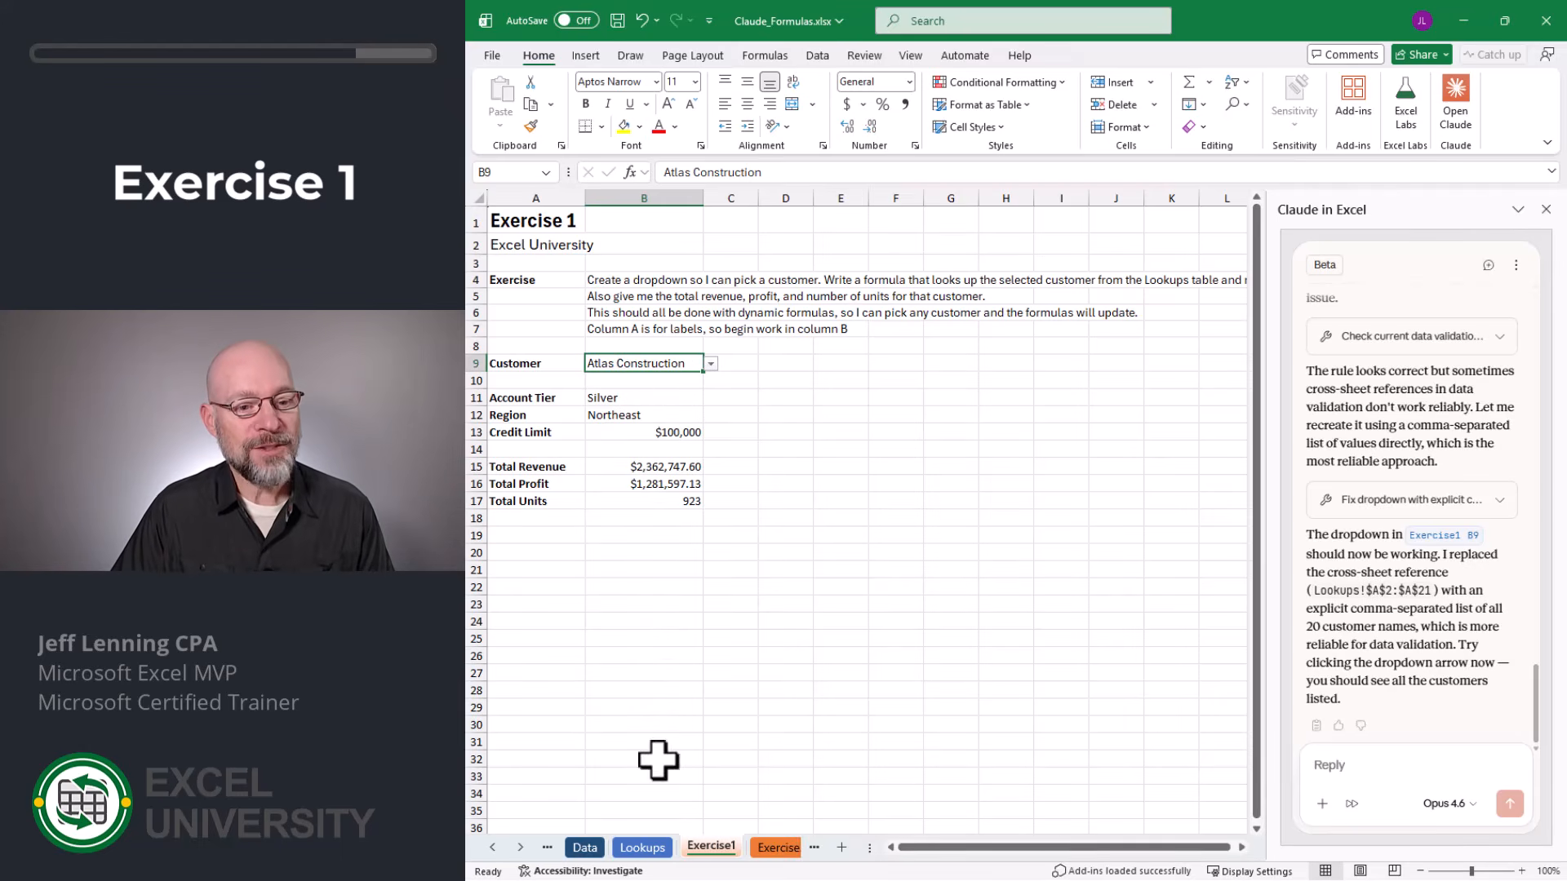
pyautogui.click(628, 849)
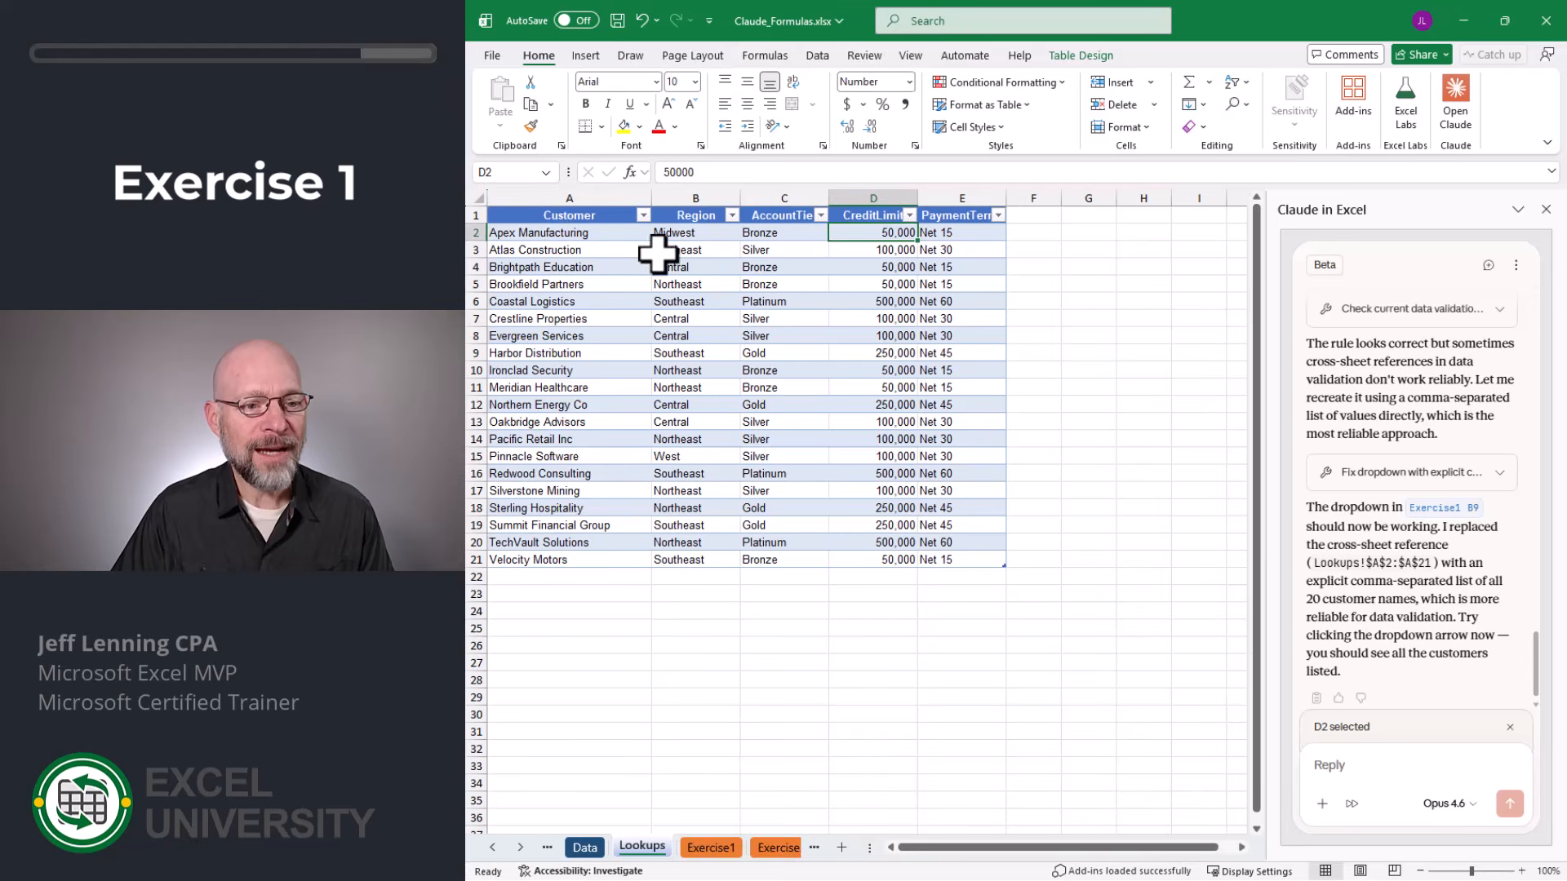
pyautogui.click(710, 849)
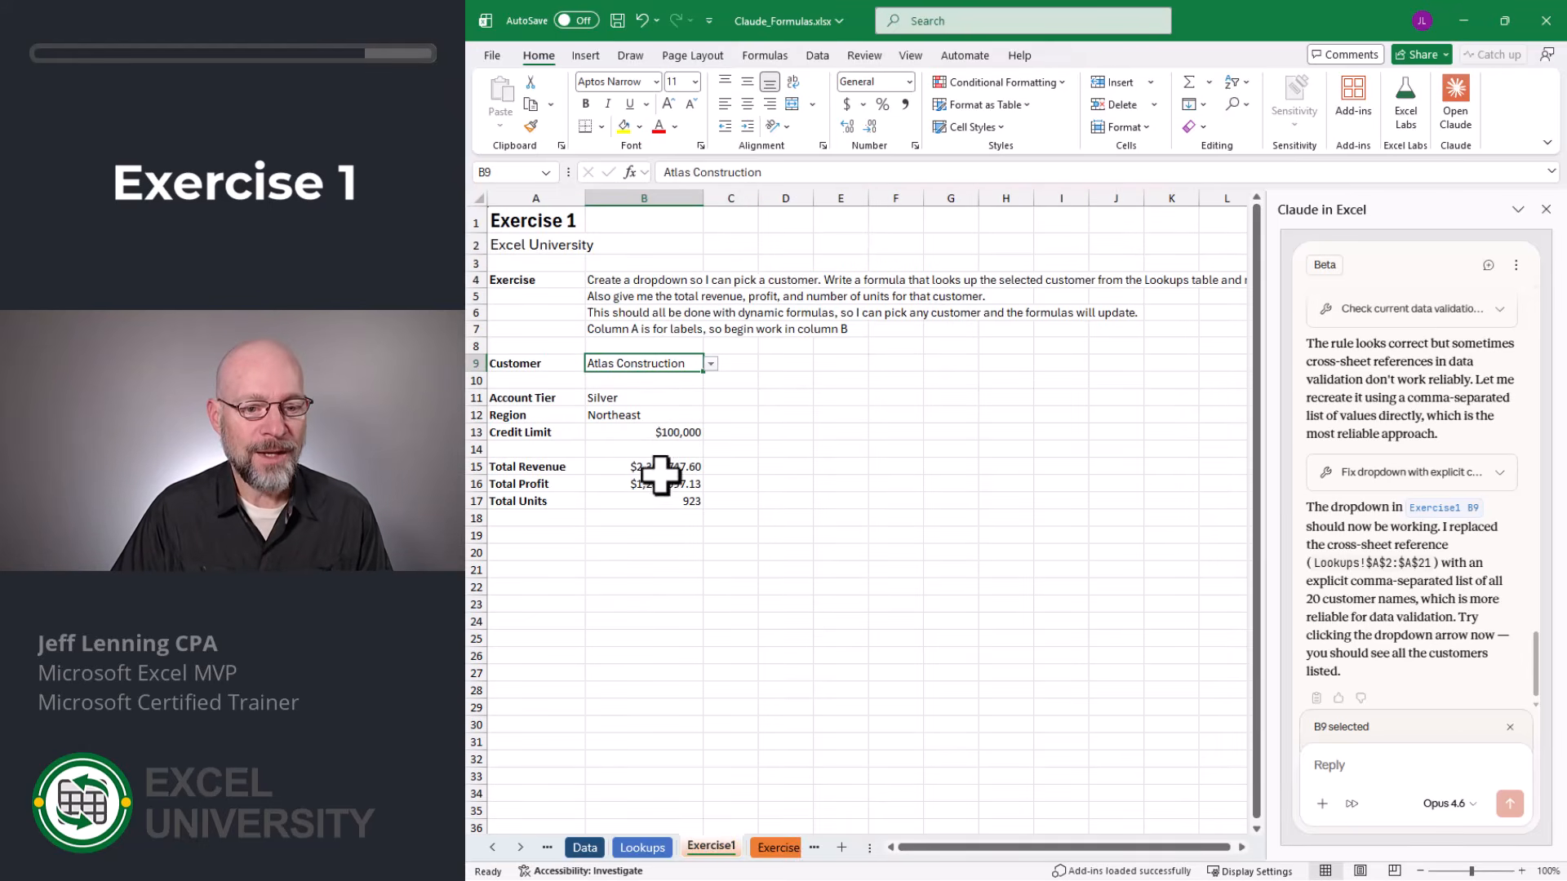
# - Change the Data sheet's Customer filter from Apex Manufacturing to show only Atlas Construction
pyautogui.click(585, 848)
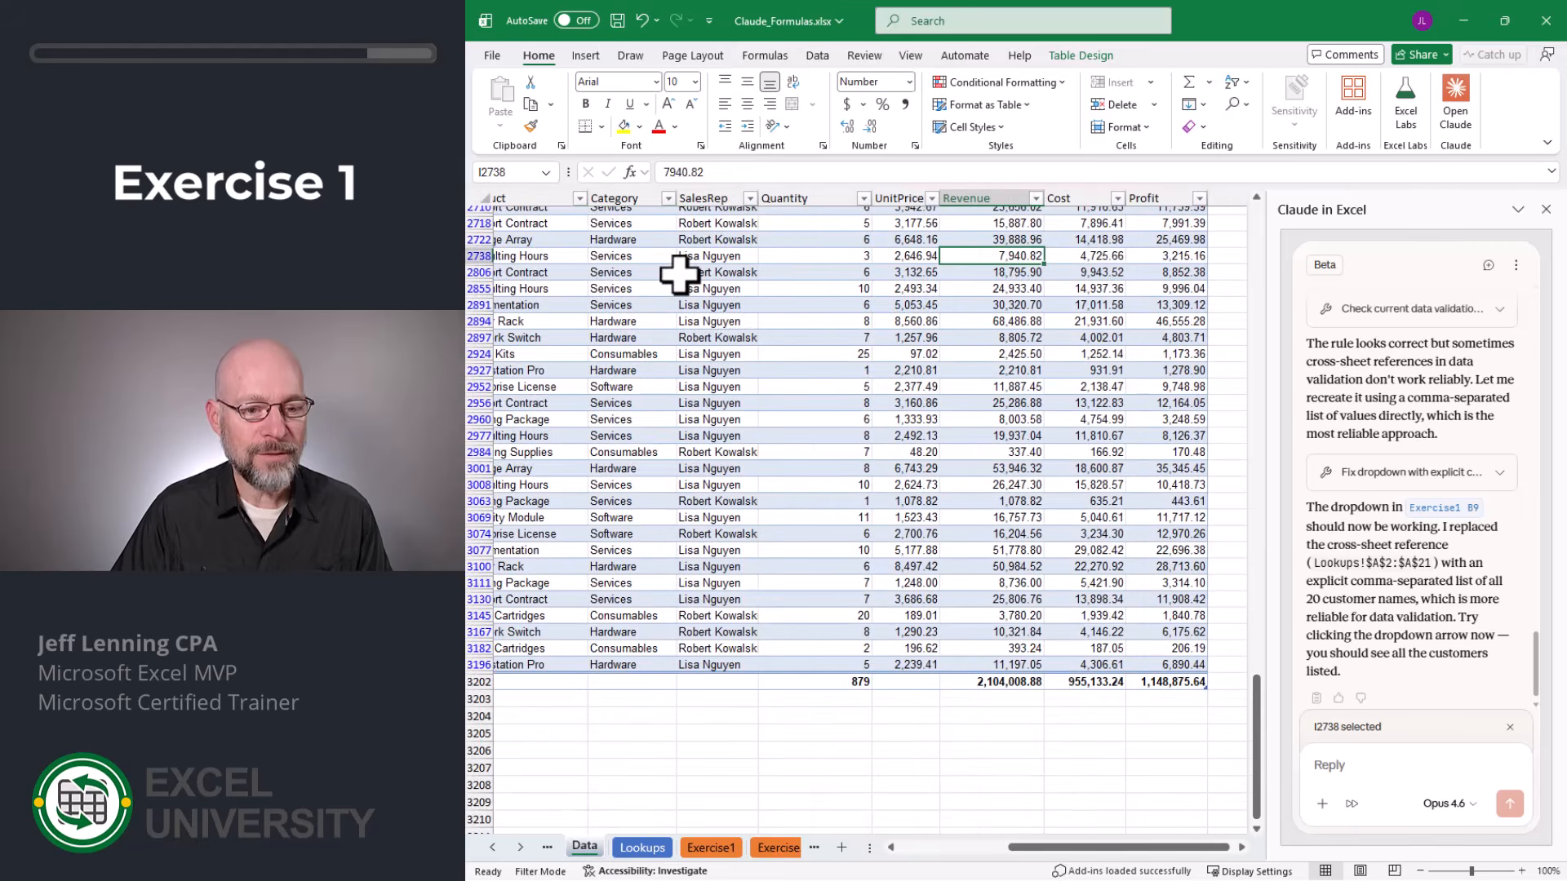
pyautogui.click(562, 239)
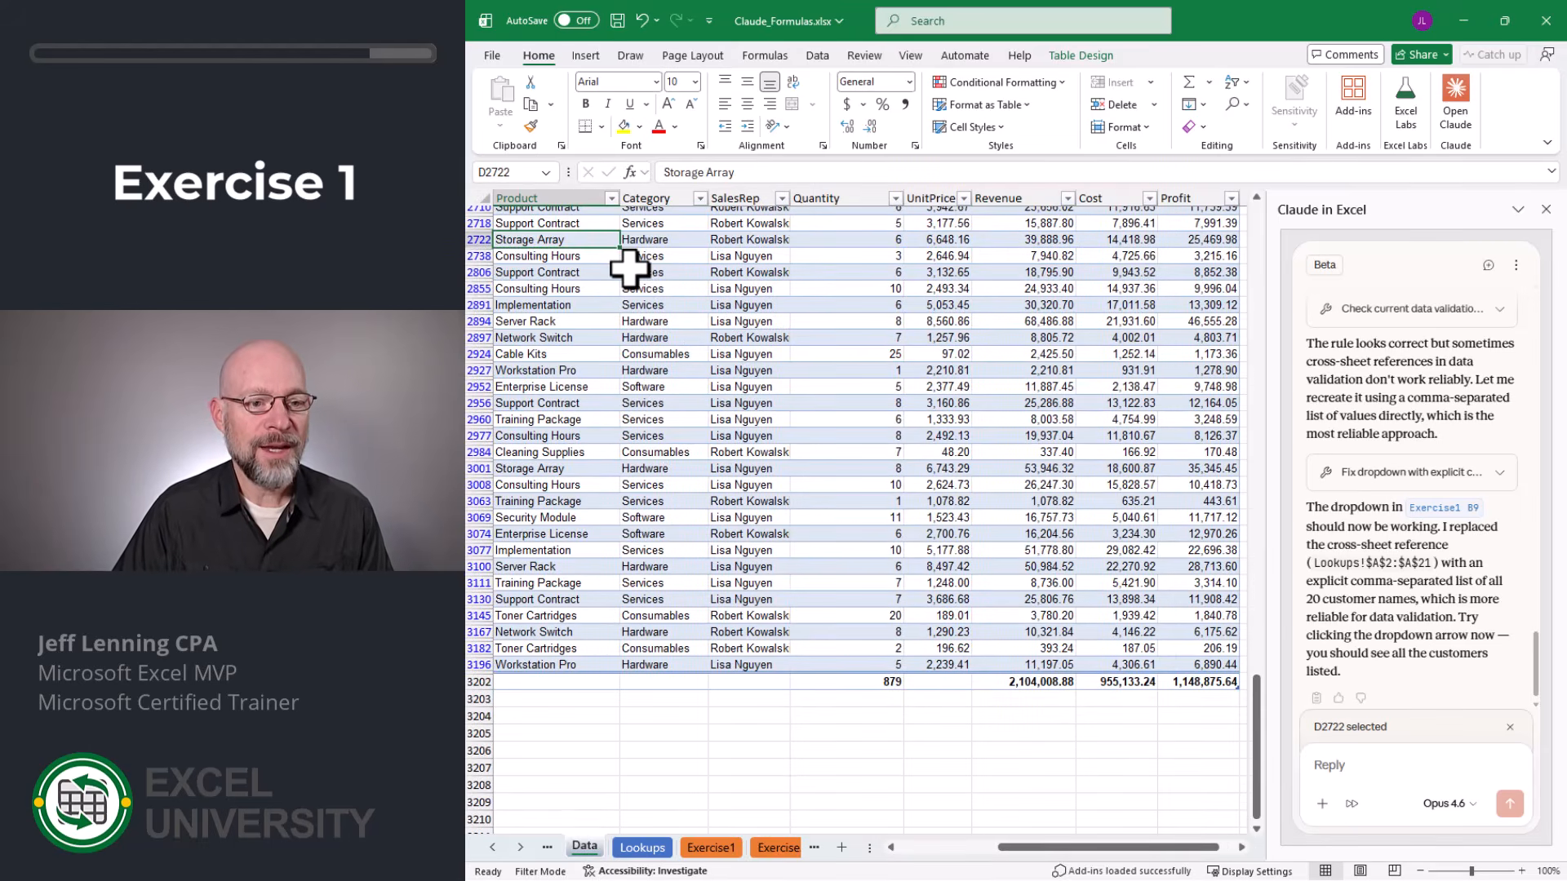
pyautogui.press('Home')
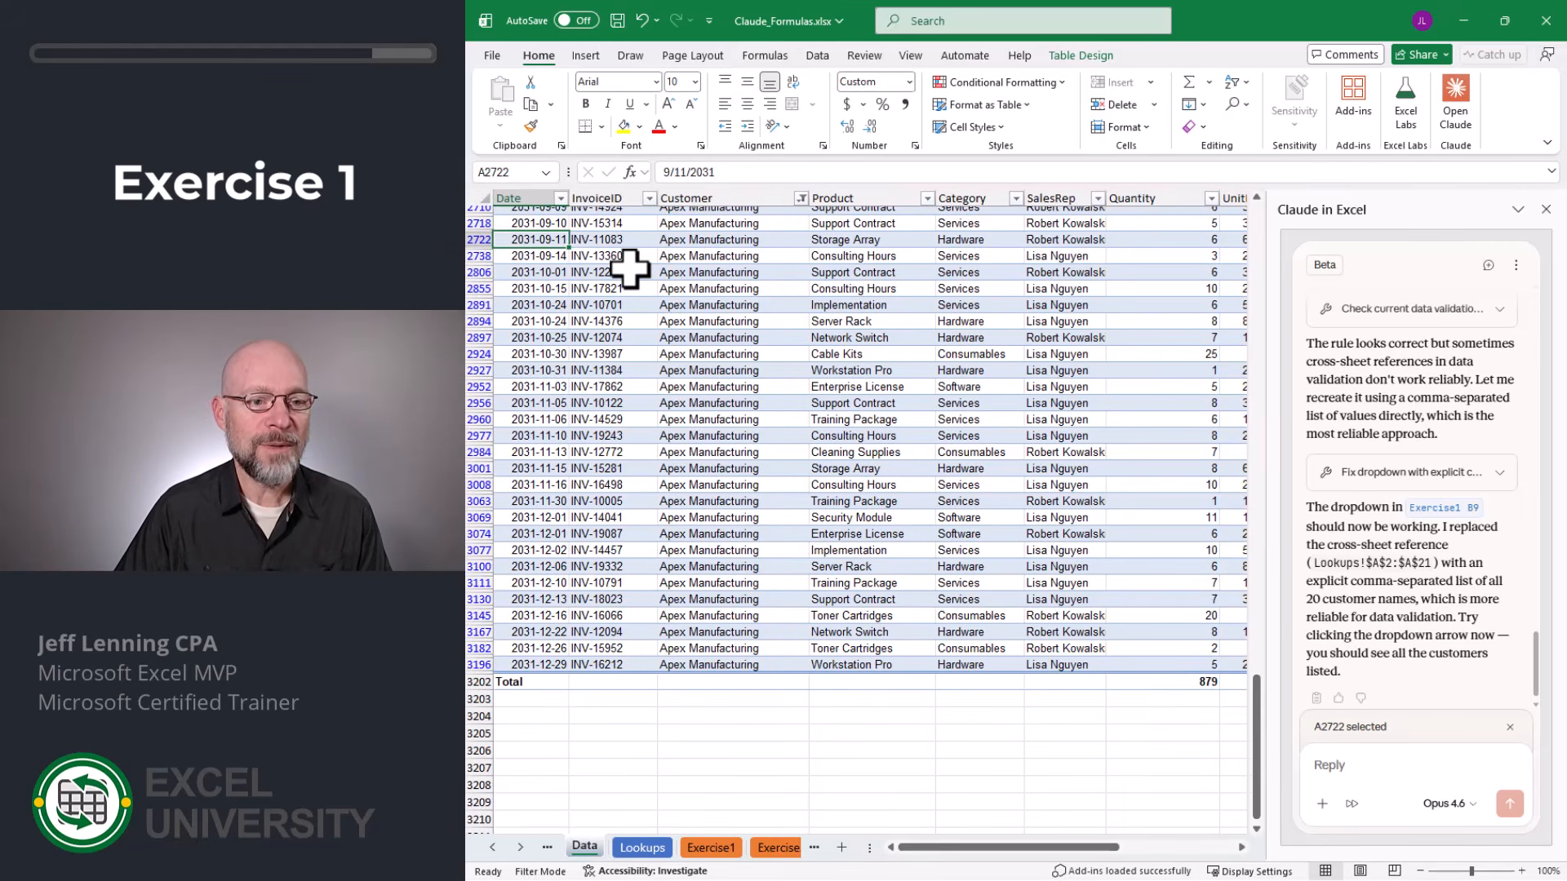
pyautogui.press('Right')
pyautogui.click(802, 199)
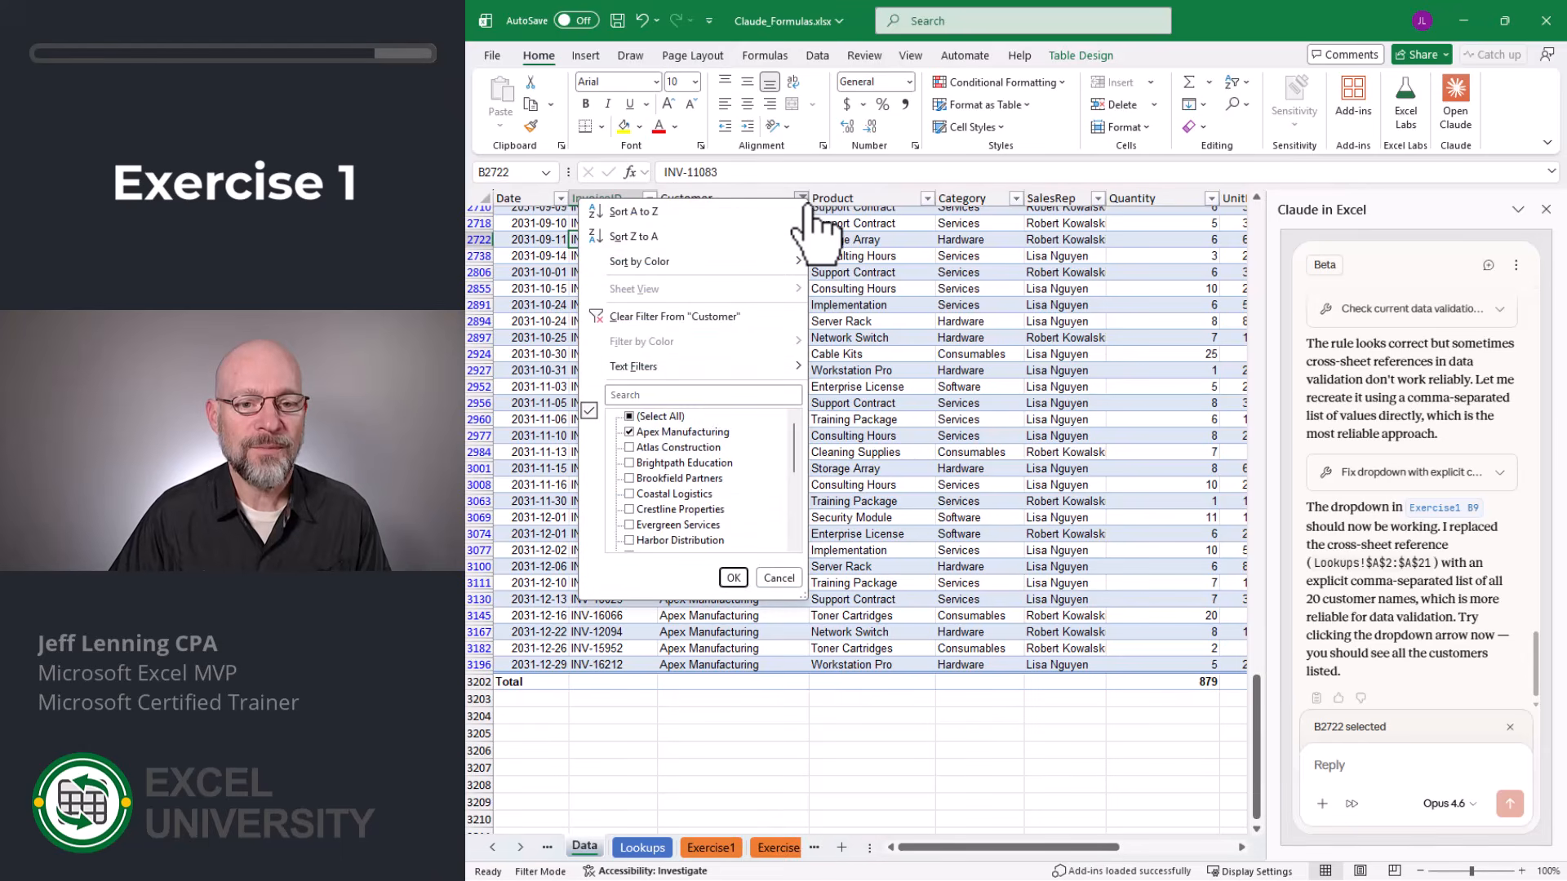
pyautogui.click(652, 448)
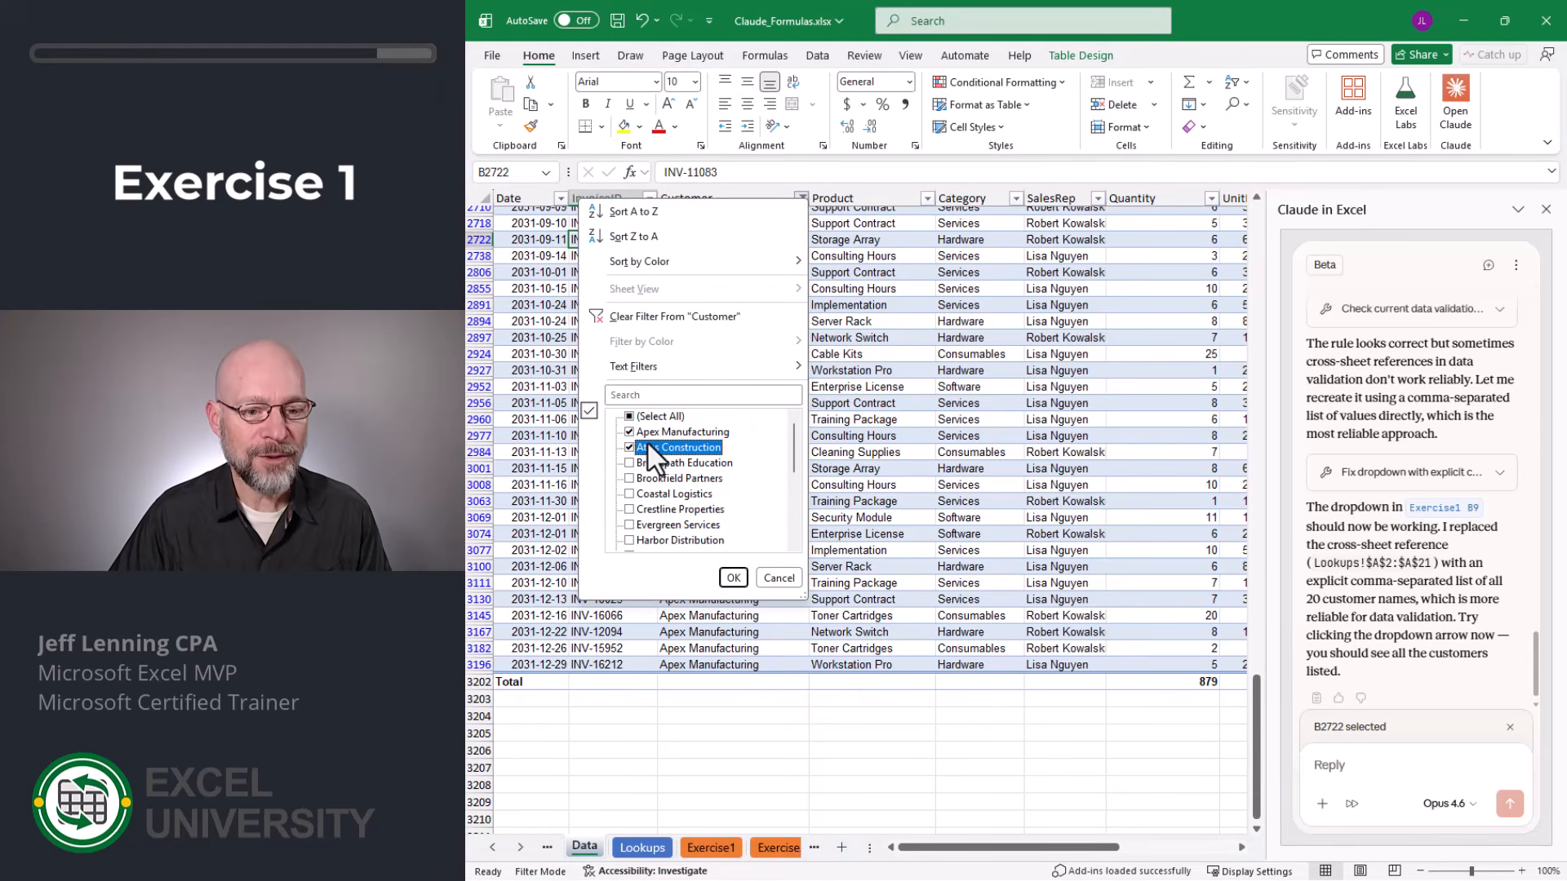
pyautogui.click(673, 432)
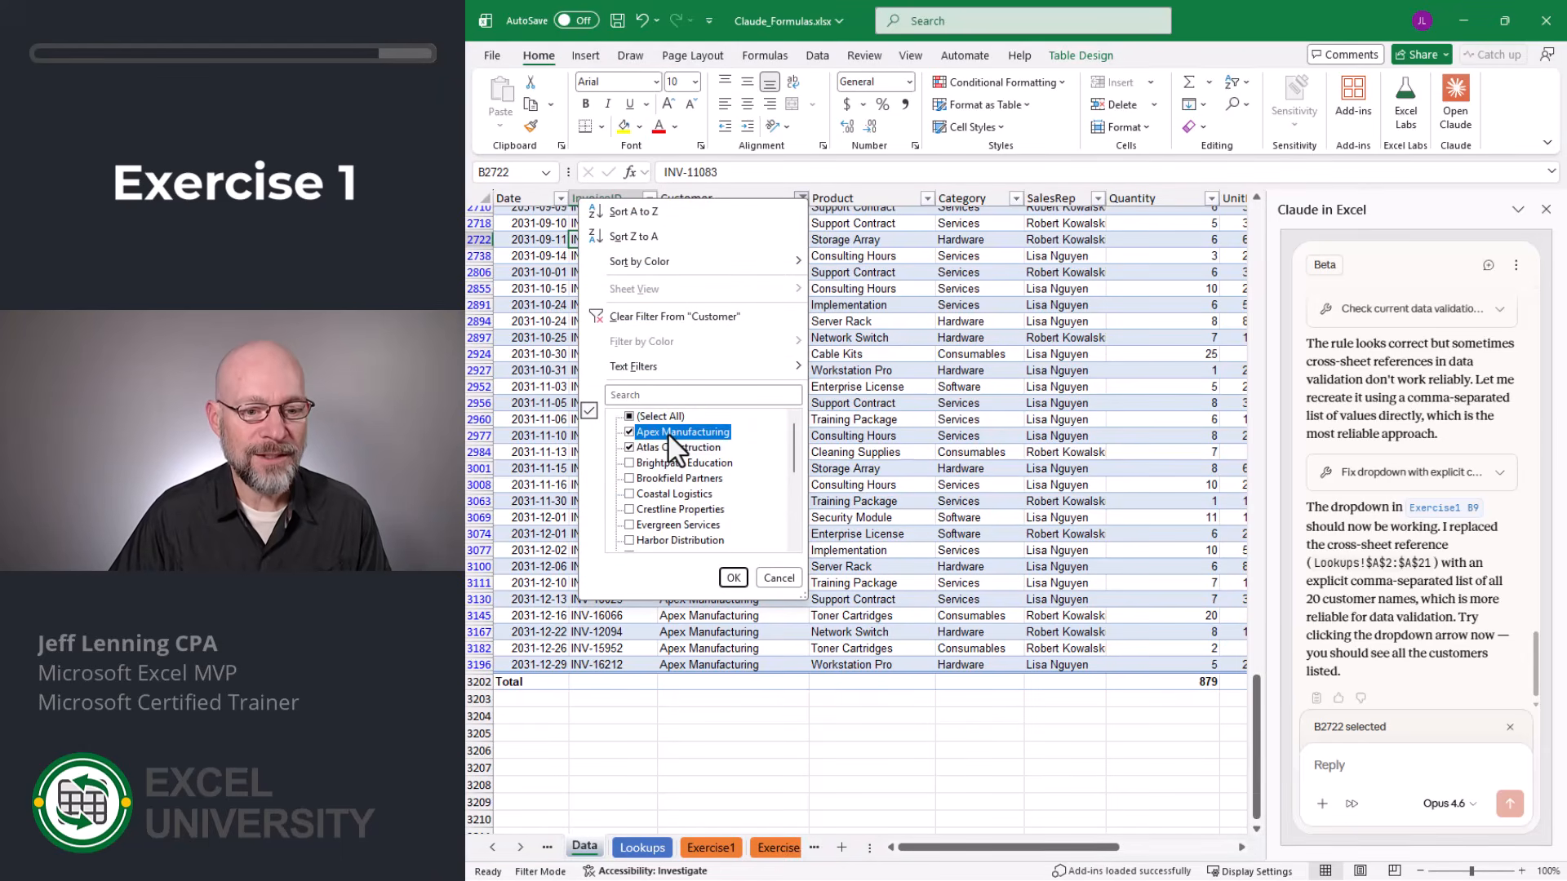
pyautogui.click(734, 578)
# - Check the Data sheet's Total row for Atlas Construction's quantity, revenue and profit against the totals in Exercise1
pyautogui.click(1142, 704)
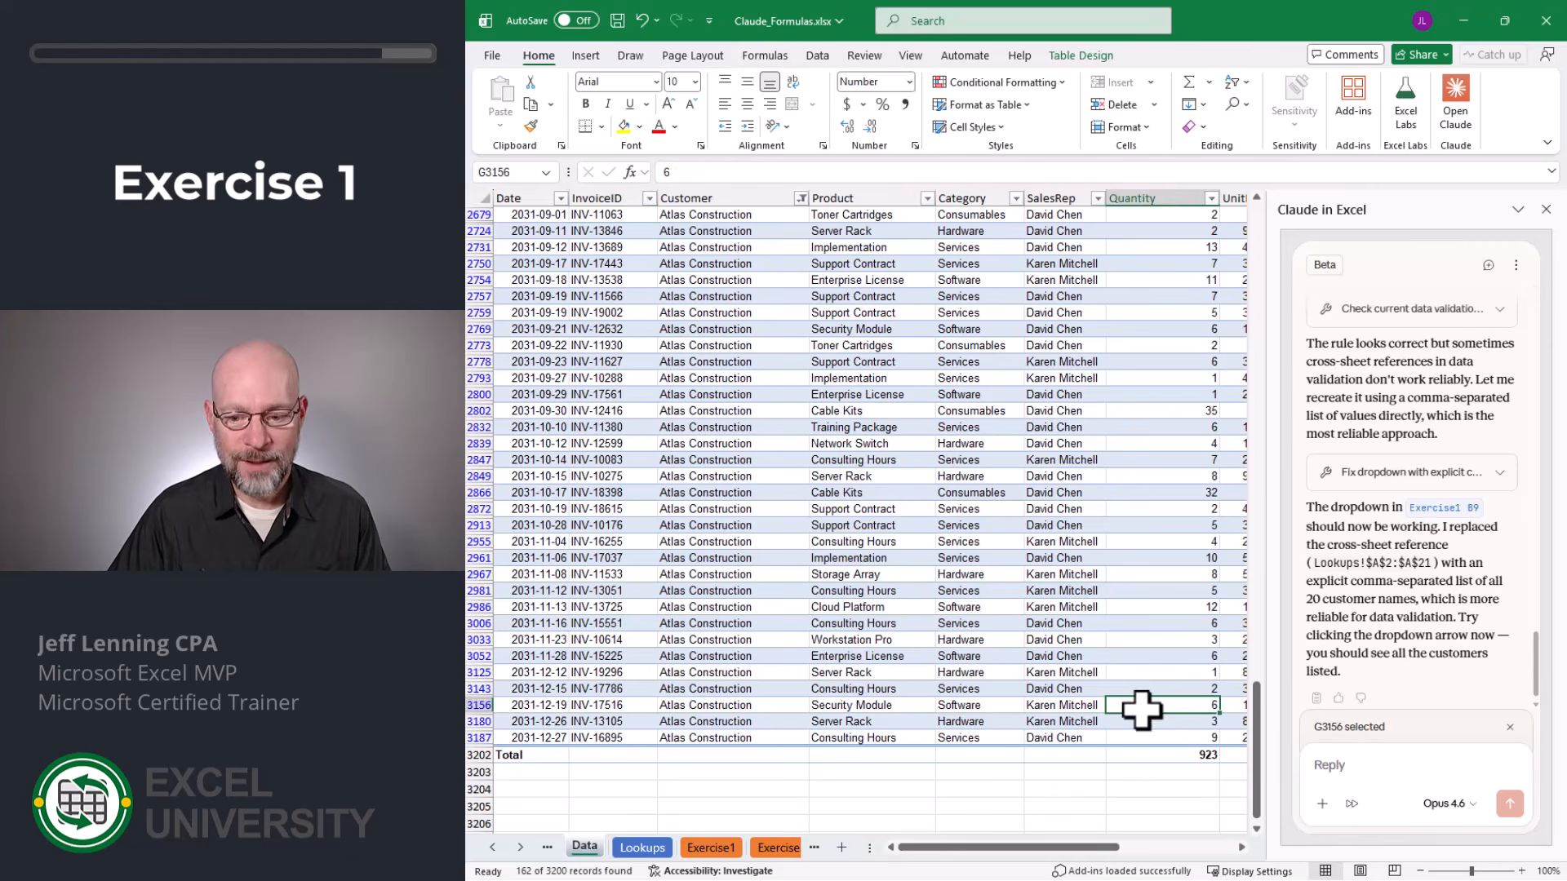
pyautogui.hscroll(5, 1045, 853)
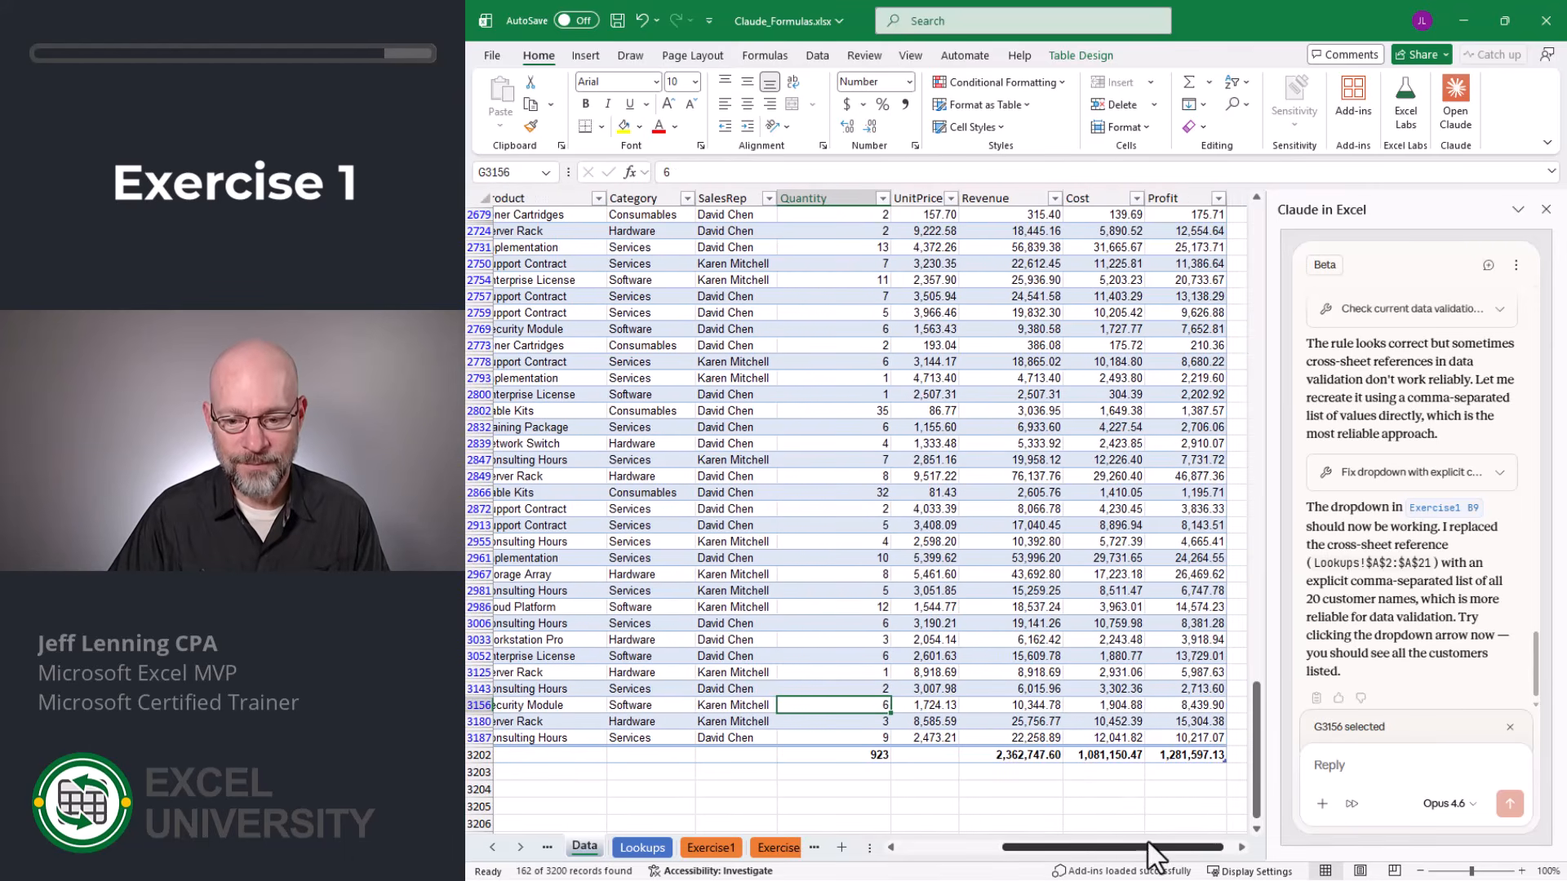
pyautogui.click(1039, 774)
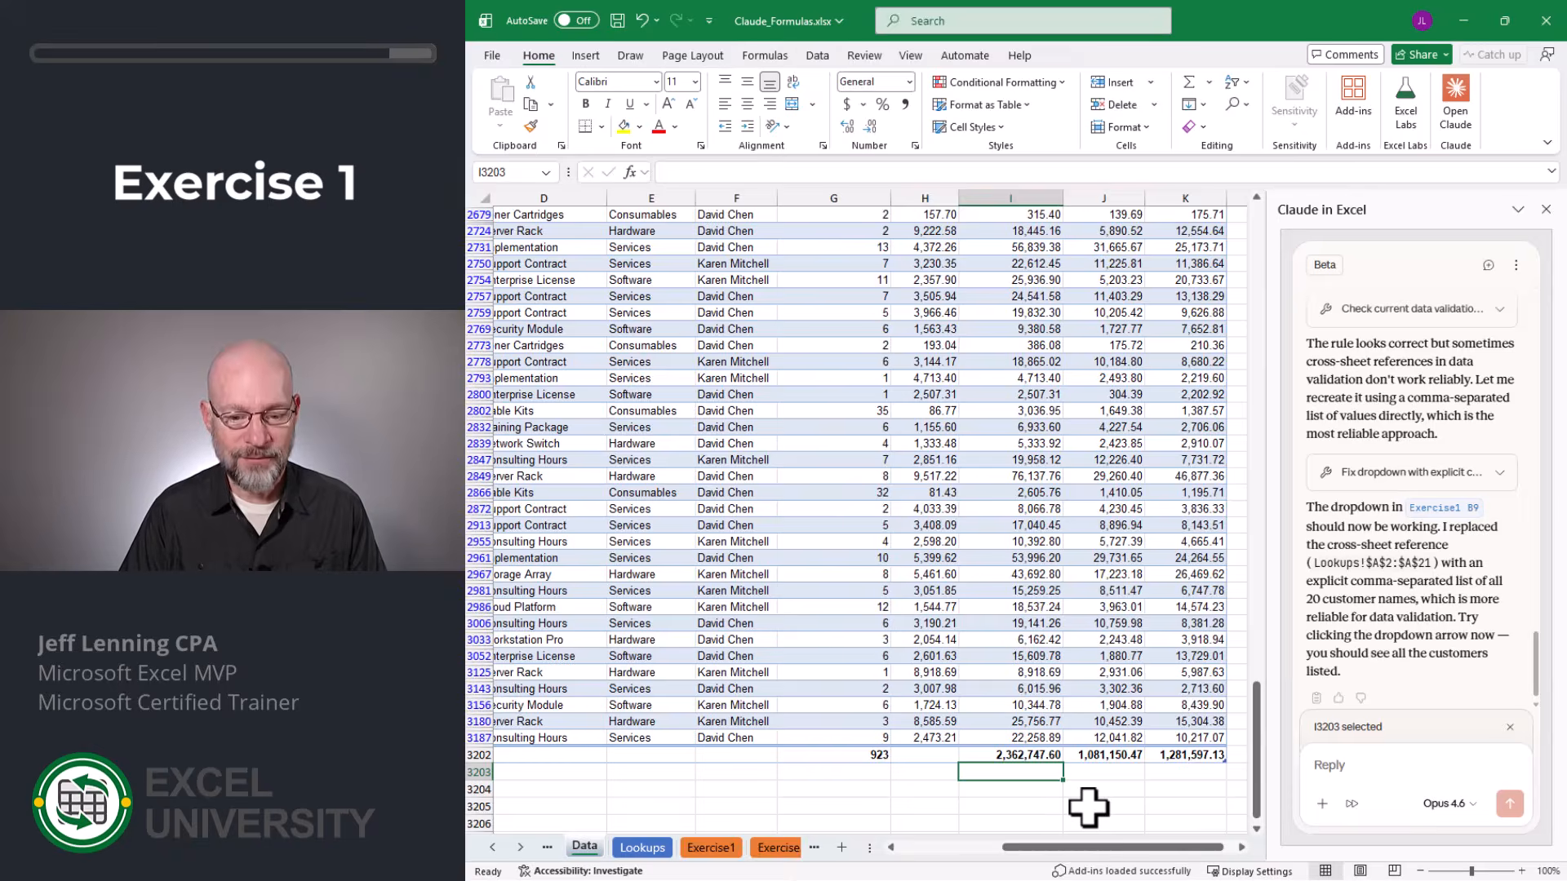
pyautogui.hotkey('ctrl', 'pagedown')
pyautogui.hotkey('ctrl', 'pagedown')
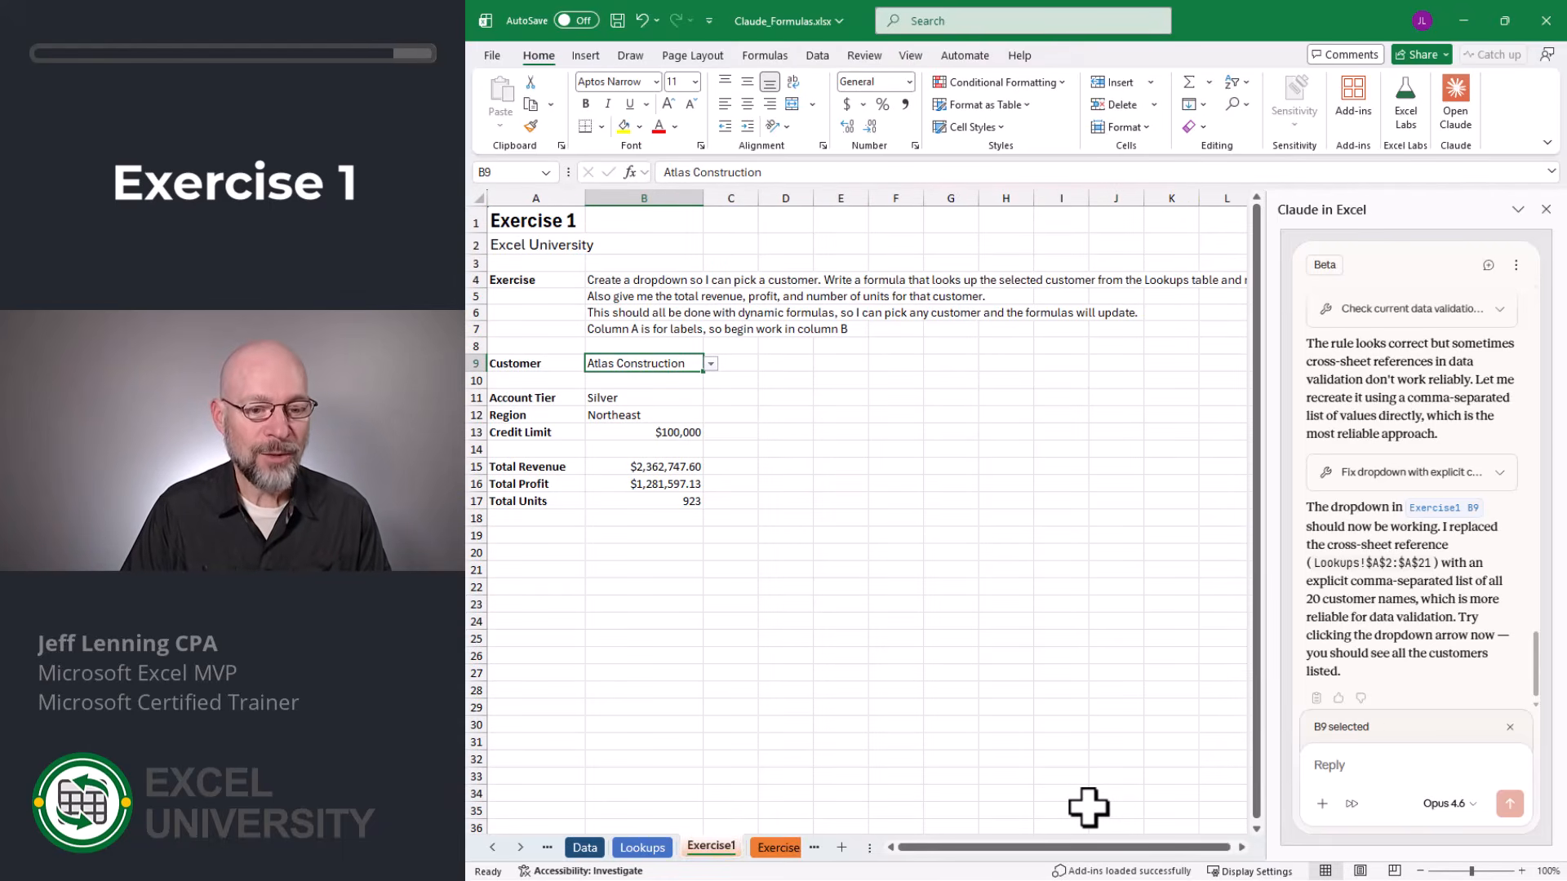
pyautogui.hotkey('ctrl', 'pageup')
pyautogui.hotkey('ctrl', 'pageup')
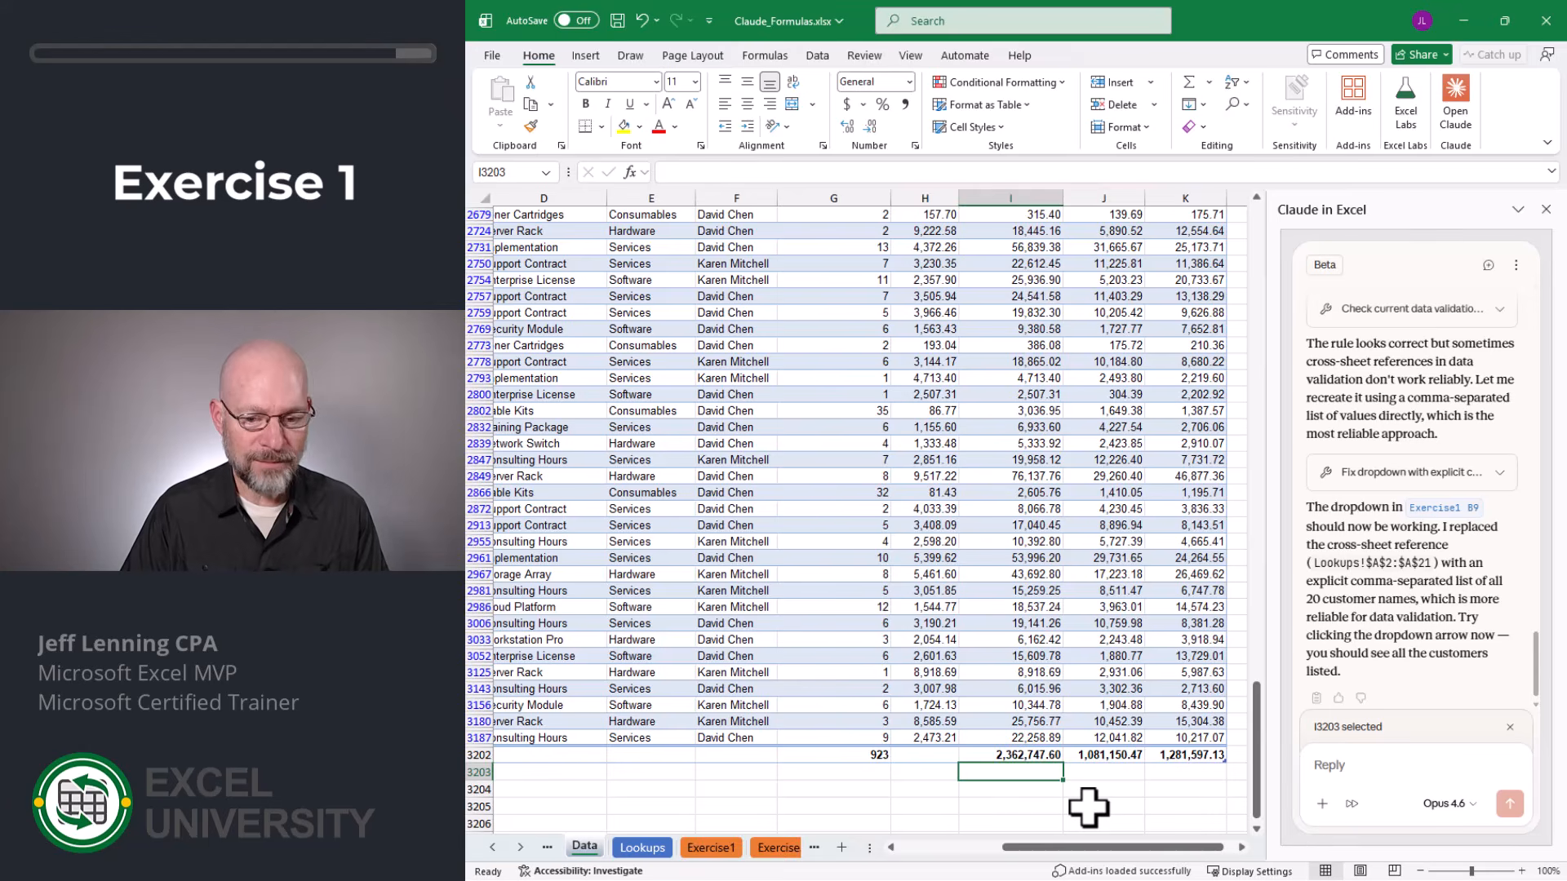
pyautogui.press('Right')
pyautogui.press('Right')
pyautogui.press('Up')
pyautogui.press('Left')
pyautogui.press('Left')
pyautogui.press('Left')
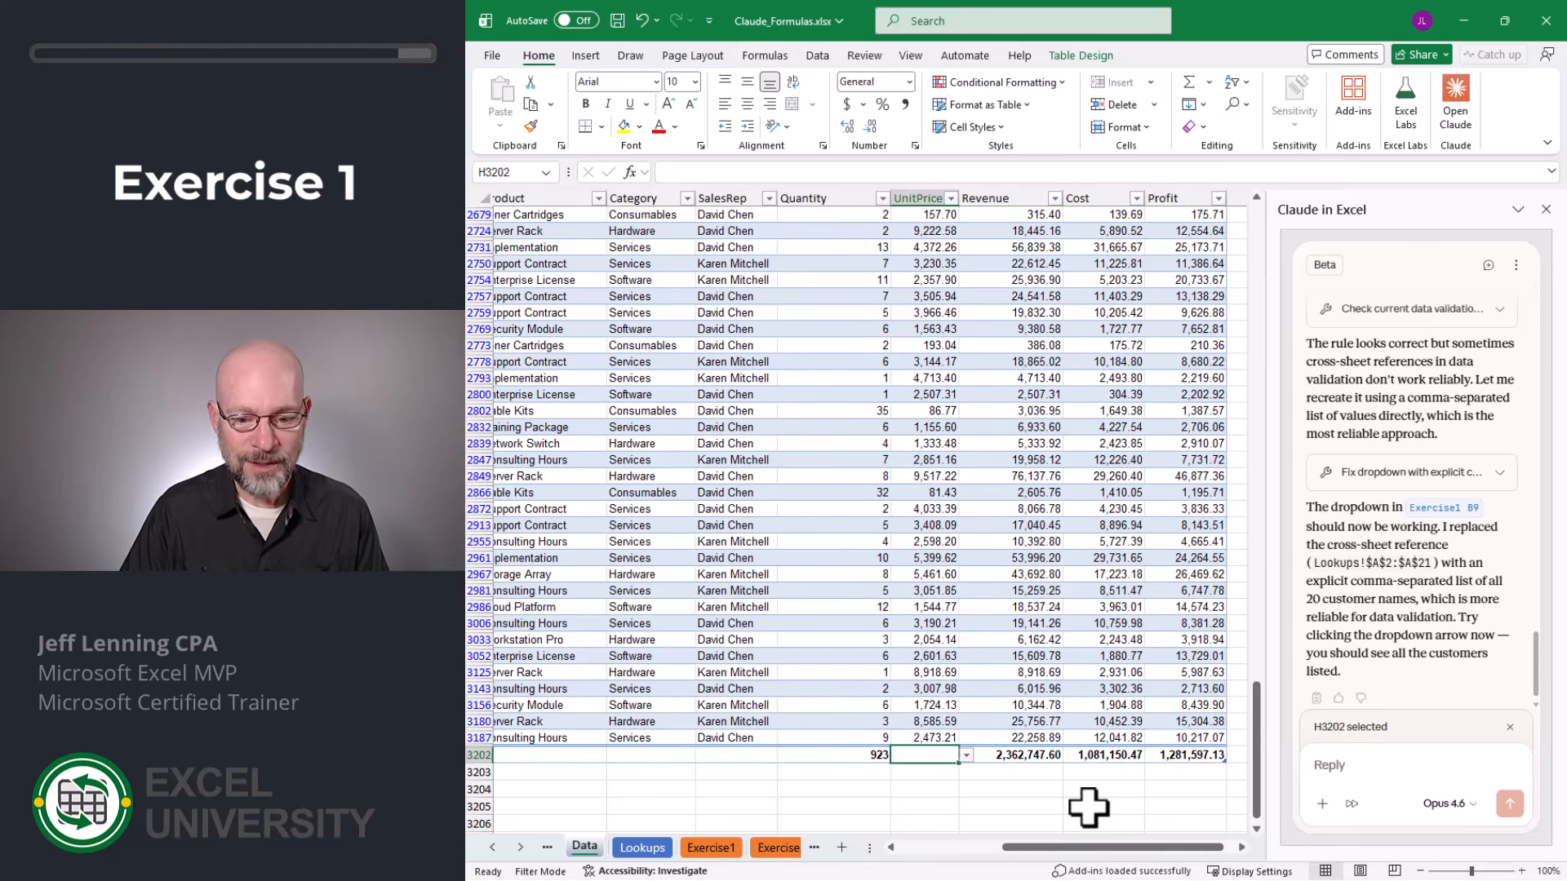
pyautogui.press('Left')
pyautogui.hotkey('ctrl', 'pagedown')
pyautogui.hotkey('ctrl', 'pagedown')
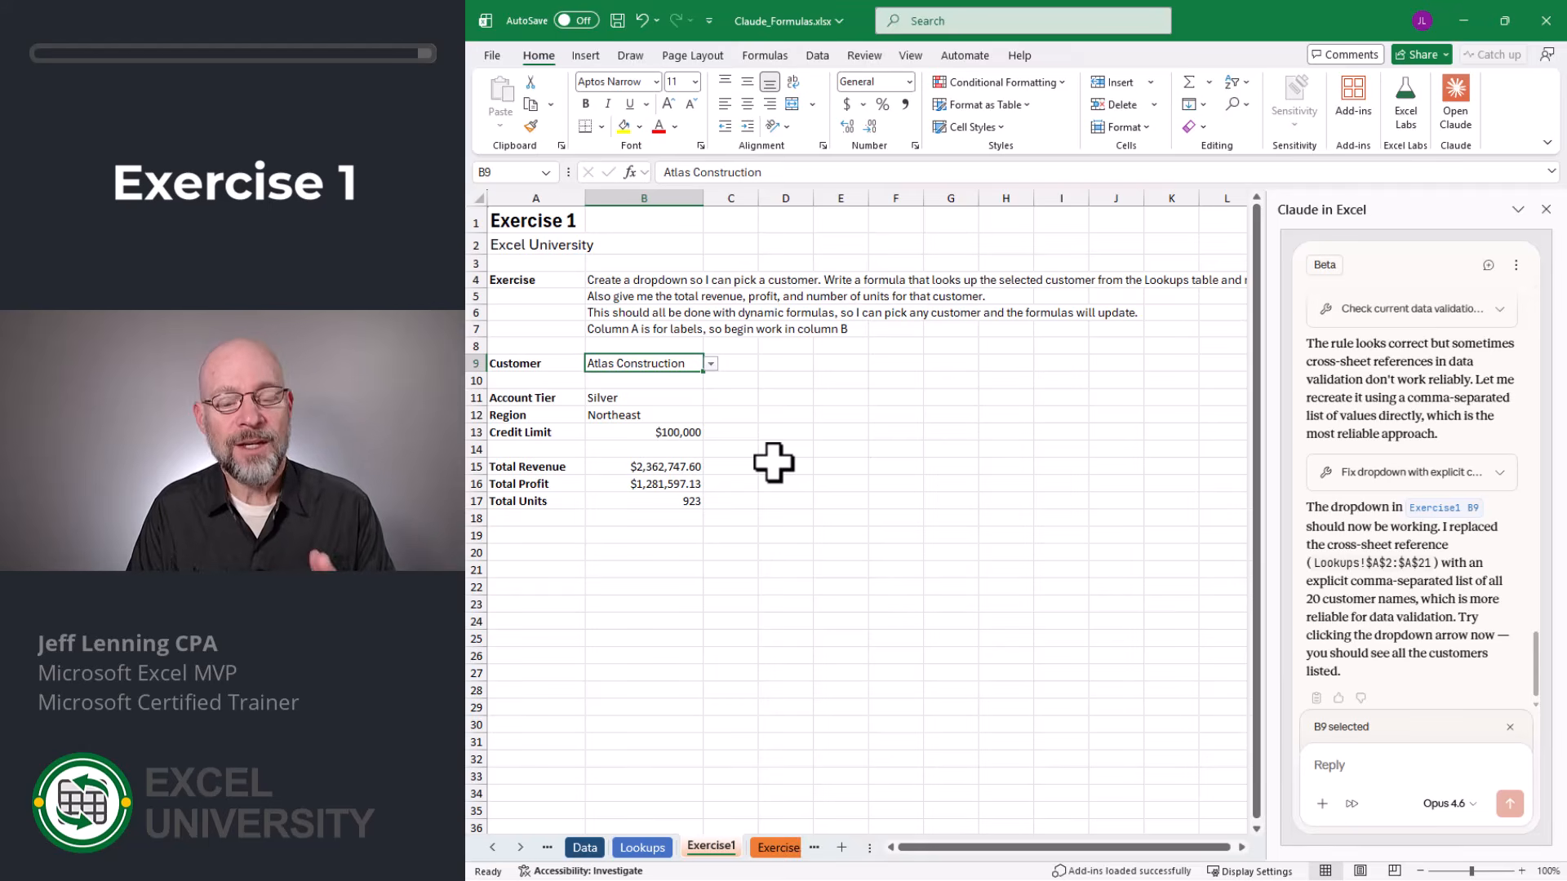
# - Inspect the Account Tier, Region and Credit Limit lookup formulas in B11:B13 of Exercise1
pyautogui.press('Down')
pyautogui.press('Down')
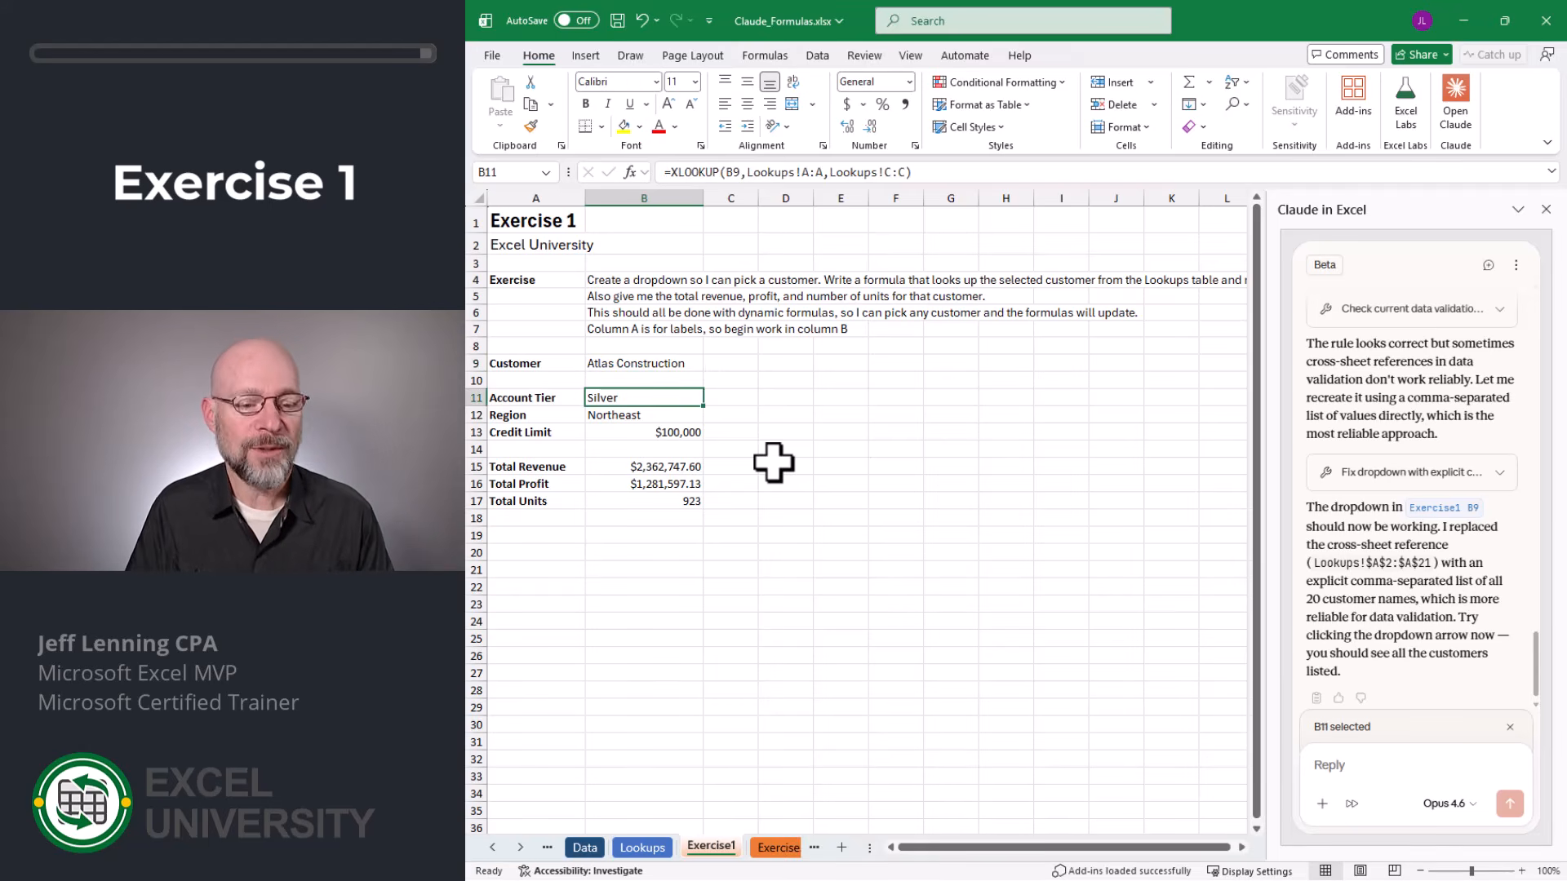
pyautogui.press('F2')
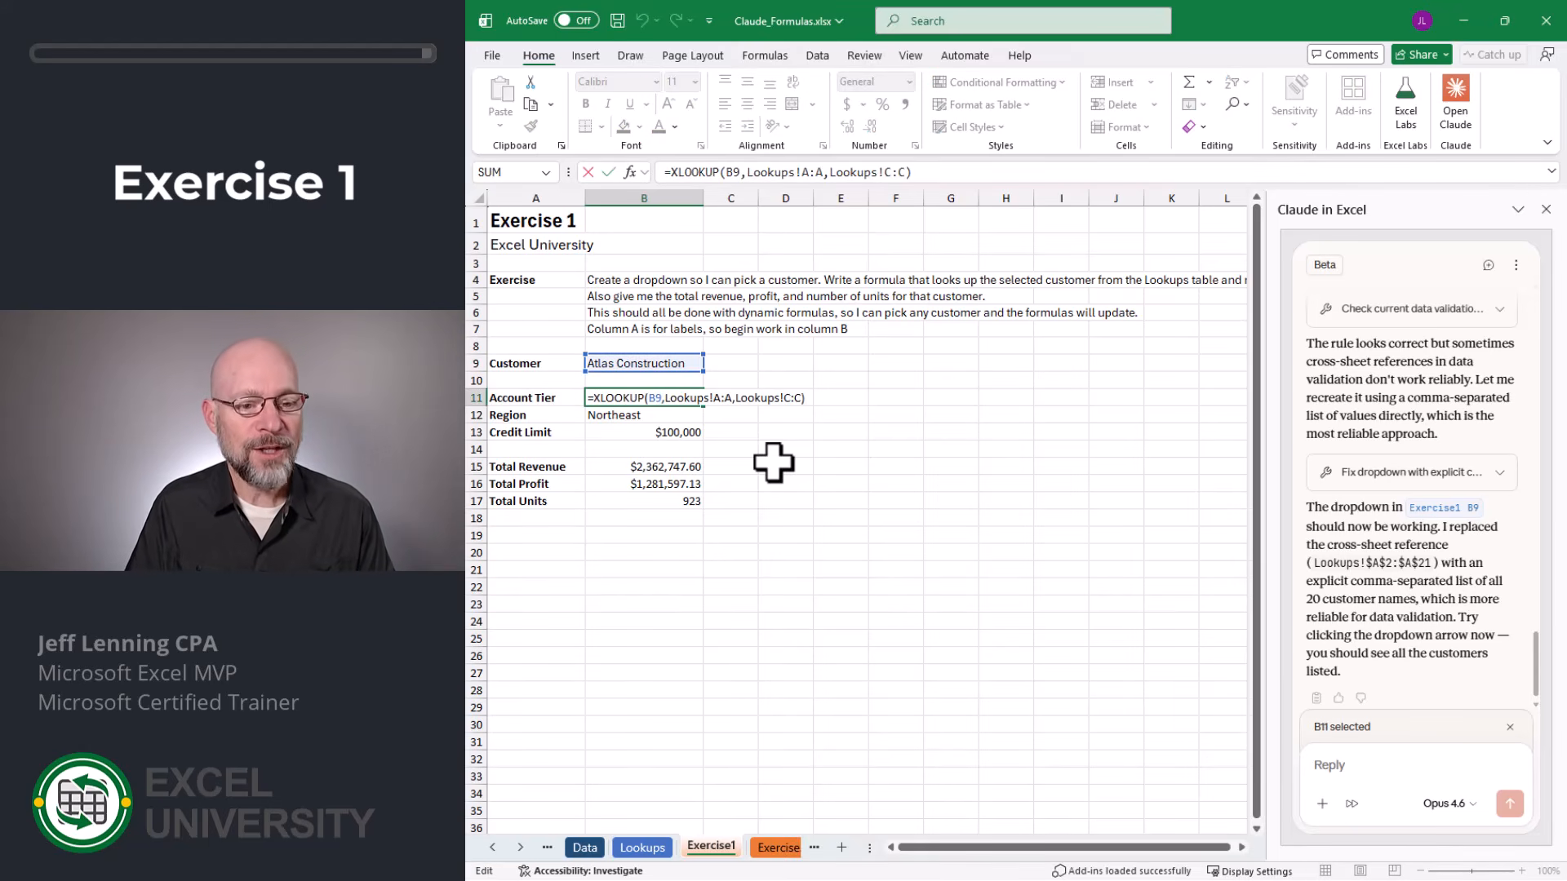
pyautogui.press('Return')
pyautogui.press('F2')
pyautogui.press('Return')
pyautogui.press('F2')
pyautogui.press('Return')
pyautogui.press('Return')
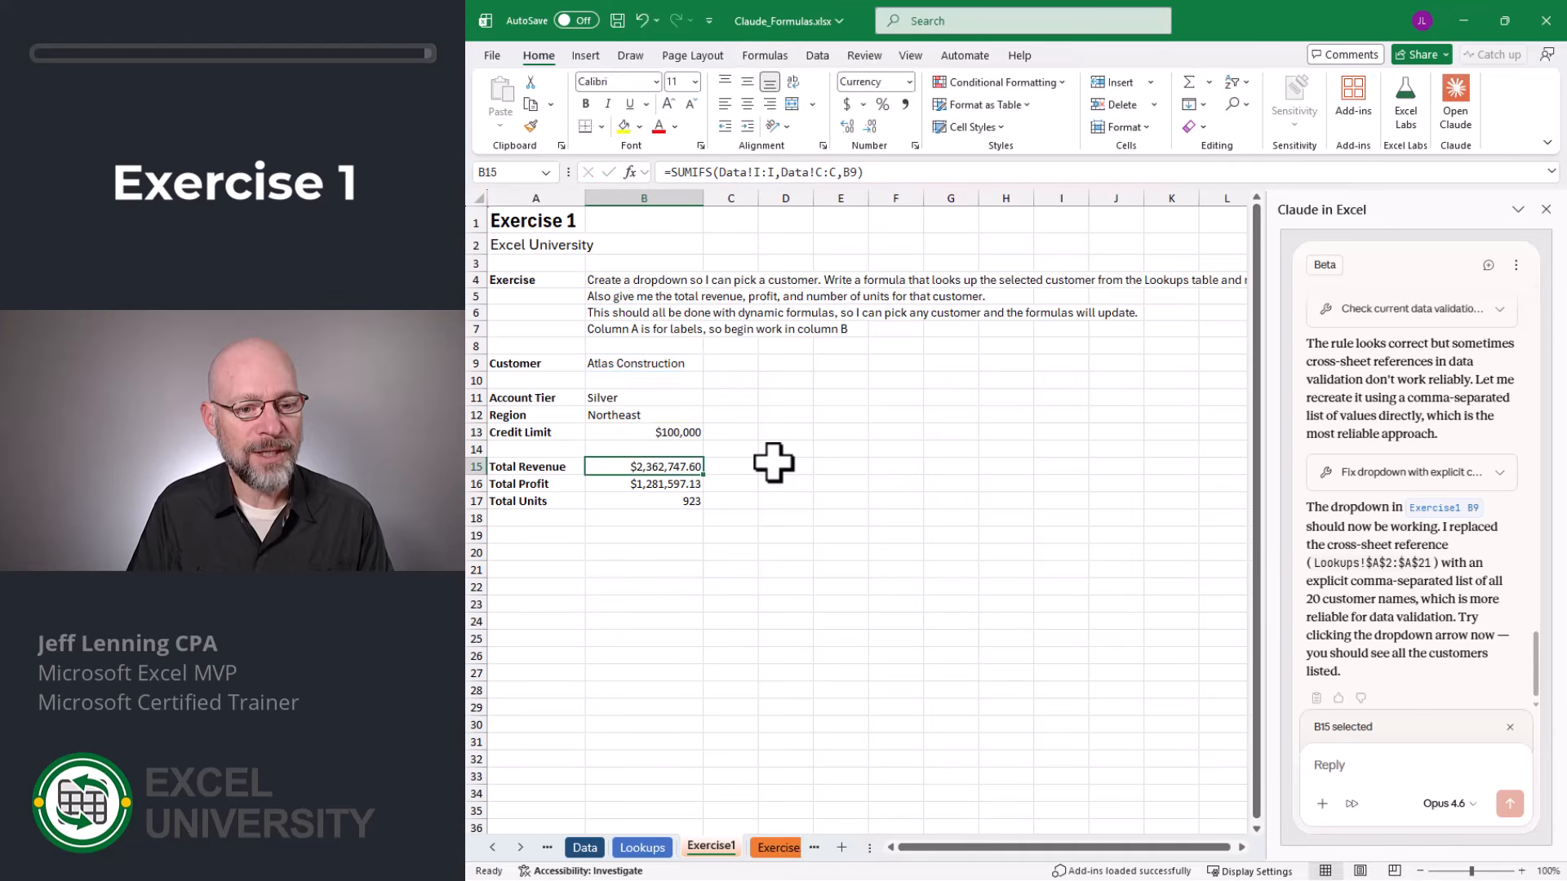
# - Inspect the Total Revenue, Total Profit and Total Units formulas in B15:B17 of Exercise1
pyautogui.press('F2')
pyautogui.press('Return')
pyautogui.press('F2')
pyautogui.press('Return')
pyautogui.press('F2')
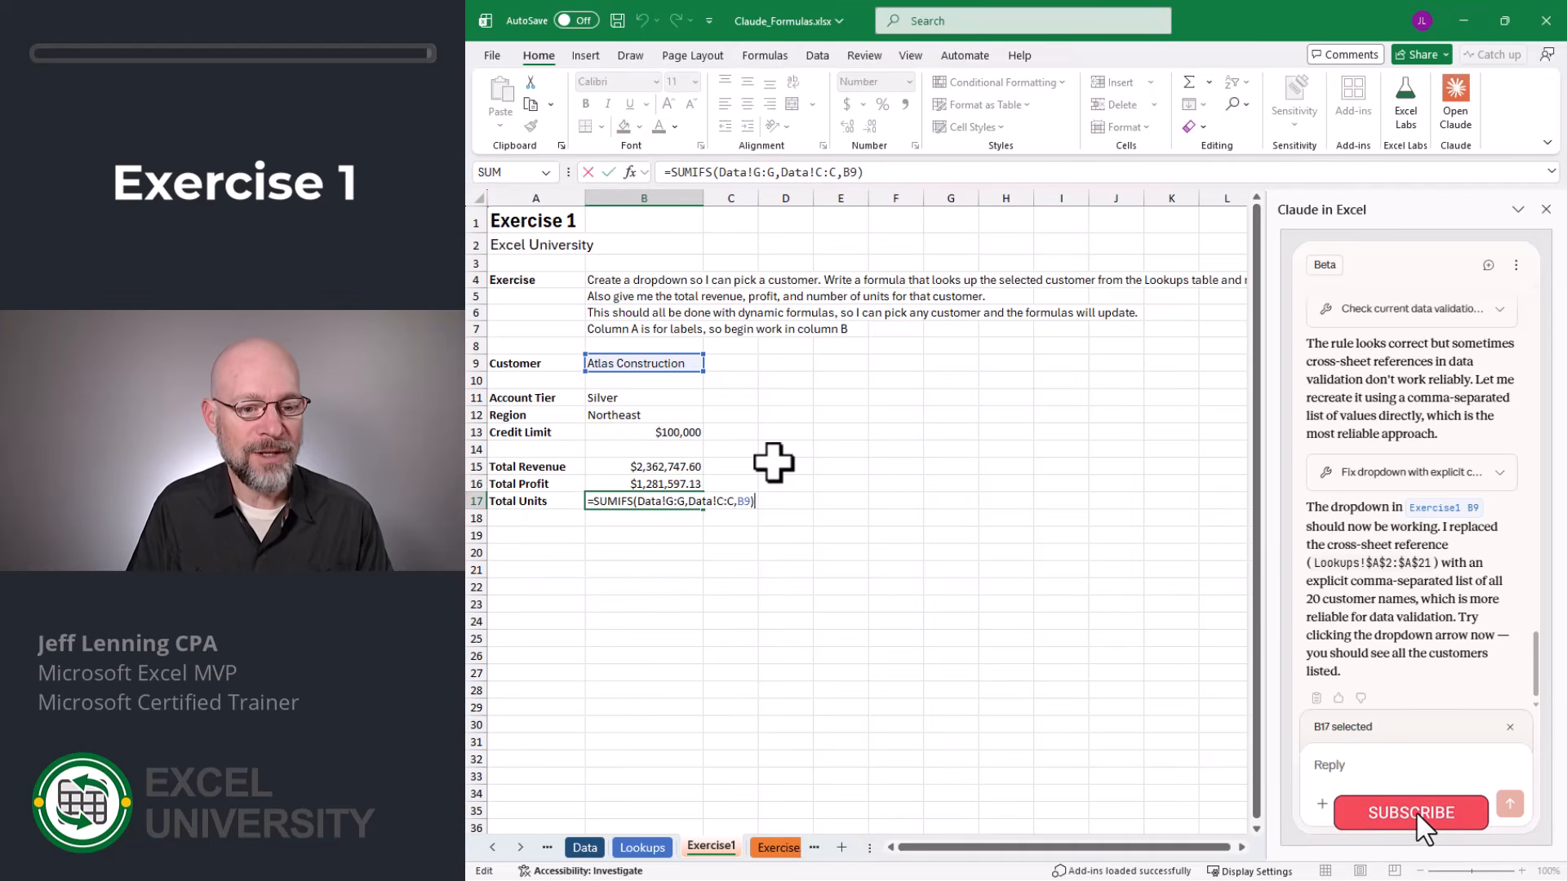
pyautogui.press('Return')
pyautogui.press('Up')
pyautogui.press('Up')
pyautogui.press('Up')
pyautogui.press('Up')
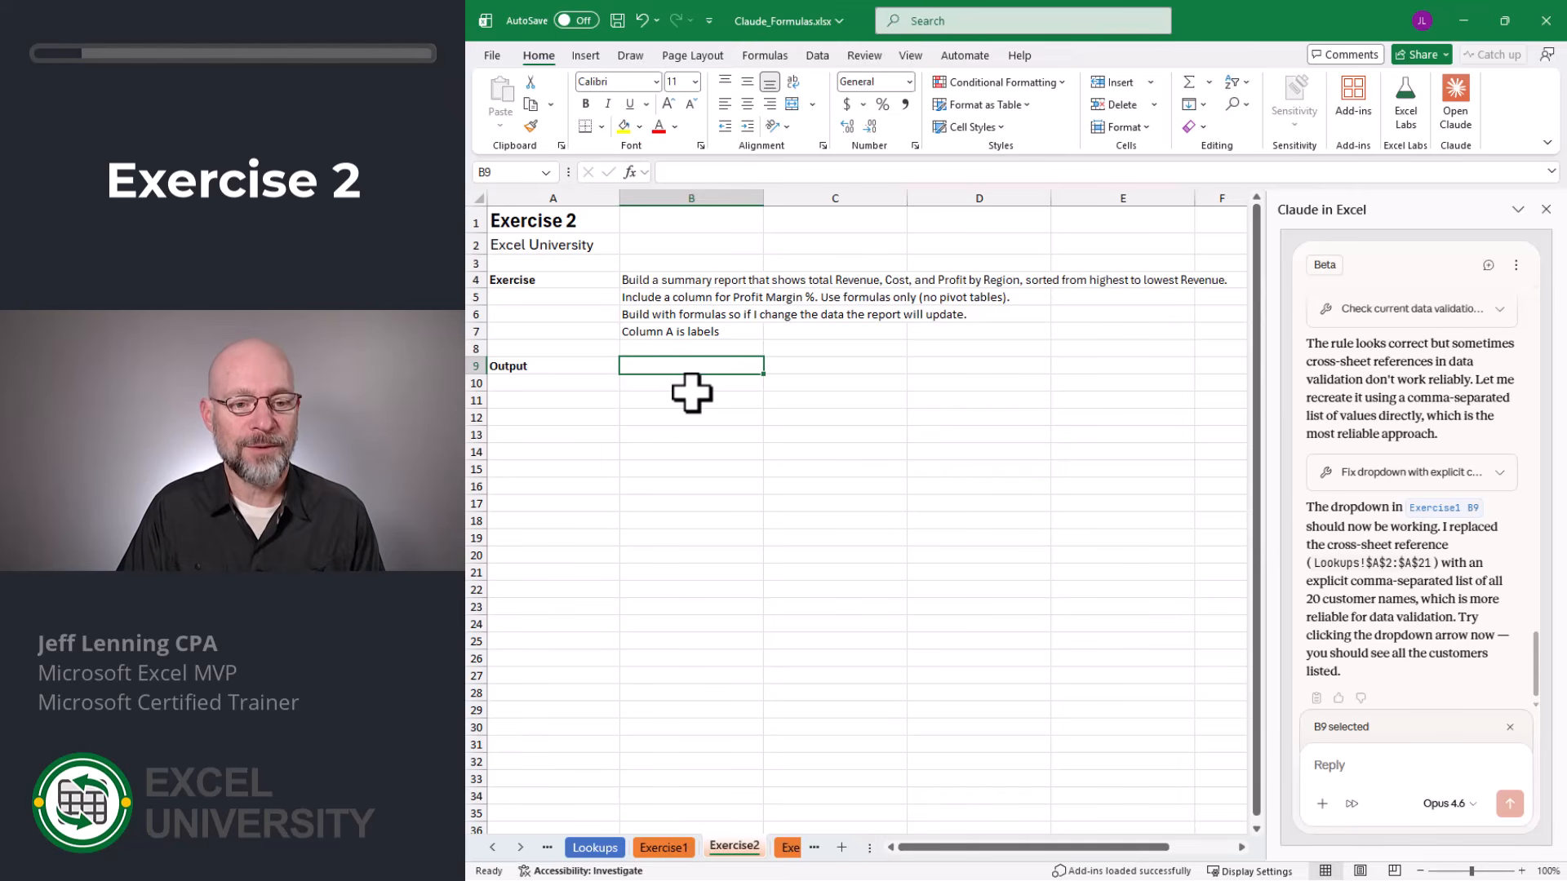
# - Copy the Exercise2 instructions from B4:B7 and submit them to Claude as a prompt to build the regional summary report
pyautogui.moveTo(675, 280); pyautogui.dragTo(680, 331)
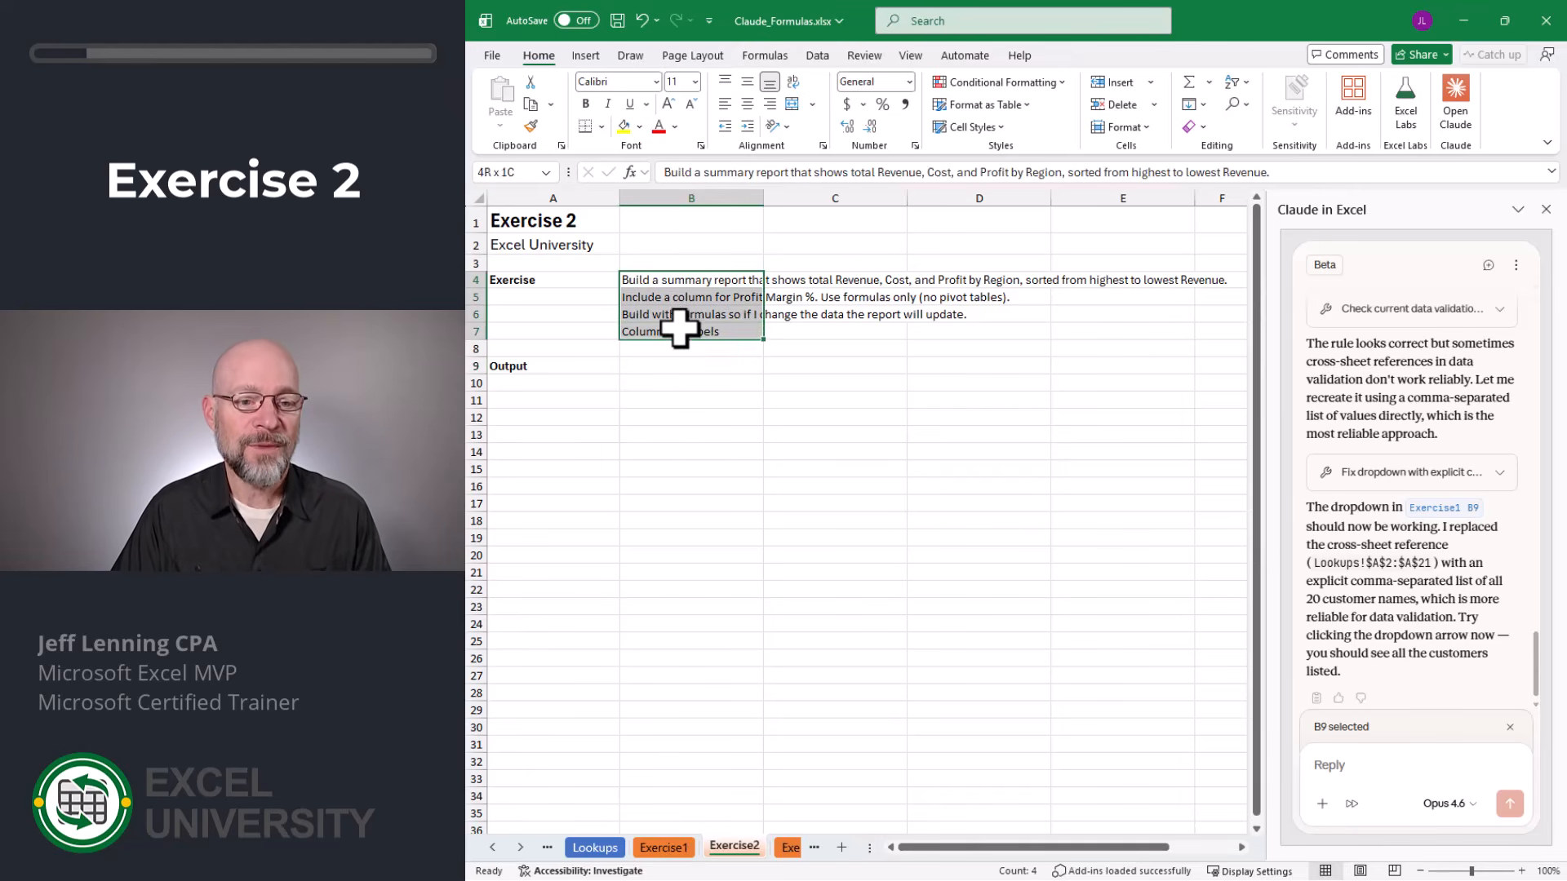
pyautogui.hotkey('ctrl', 'c')
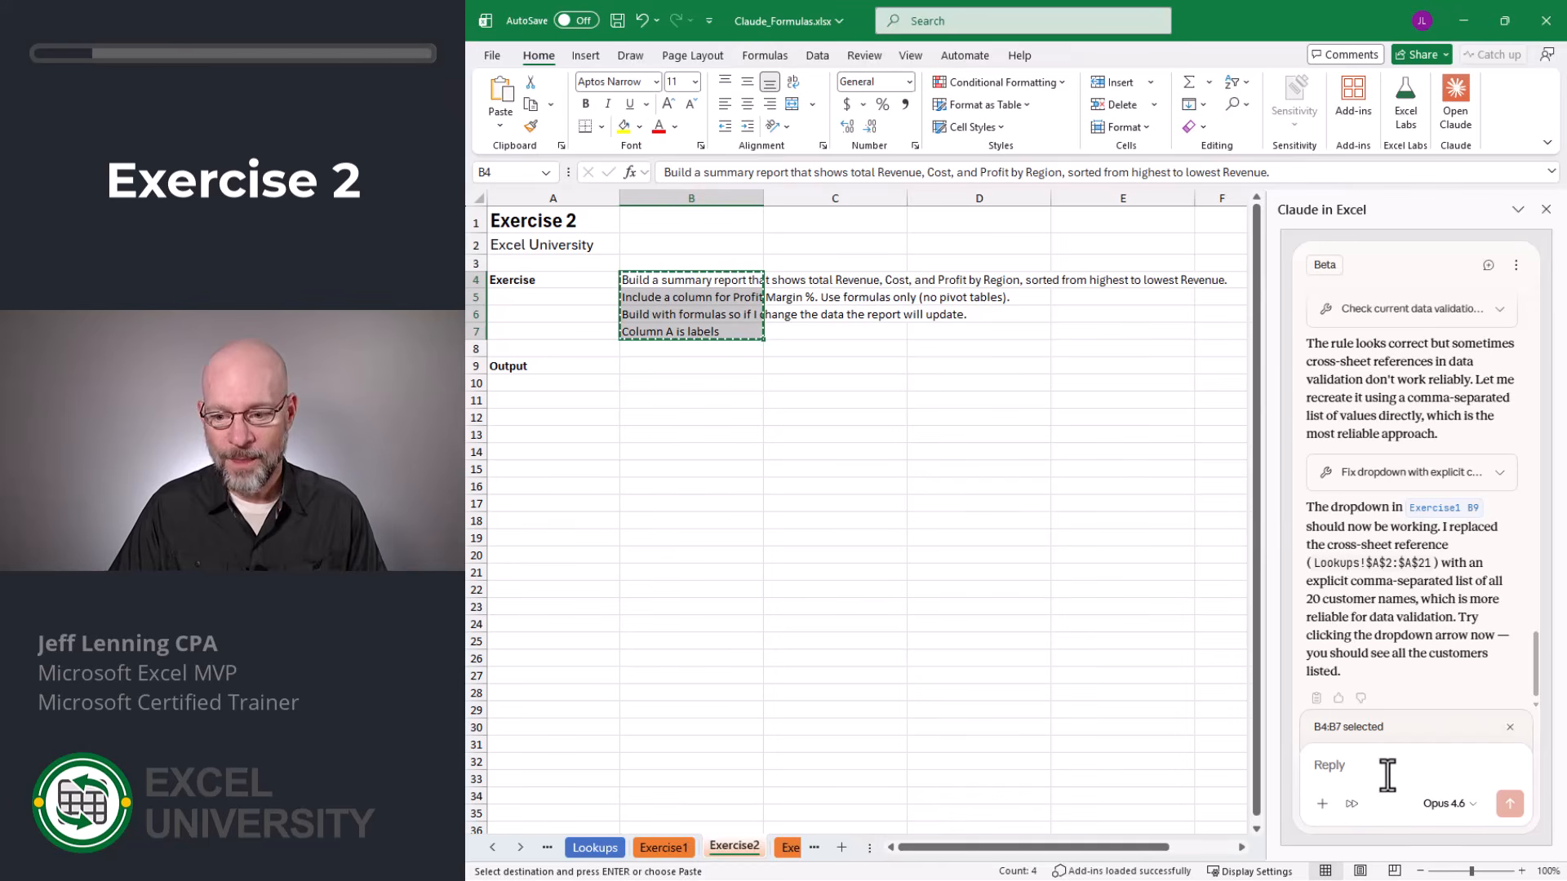
pyautogui.click(1387, 776)
pyautogui.hotkey('ctrl', 'v')
pyautogui.click(1510, 804)
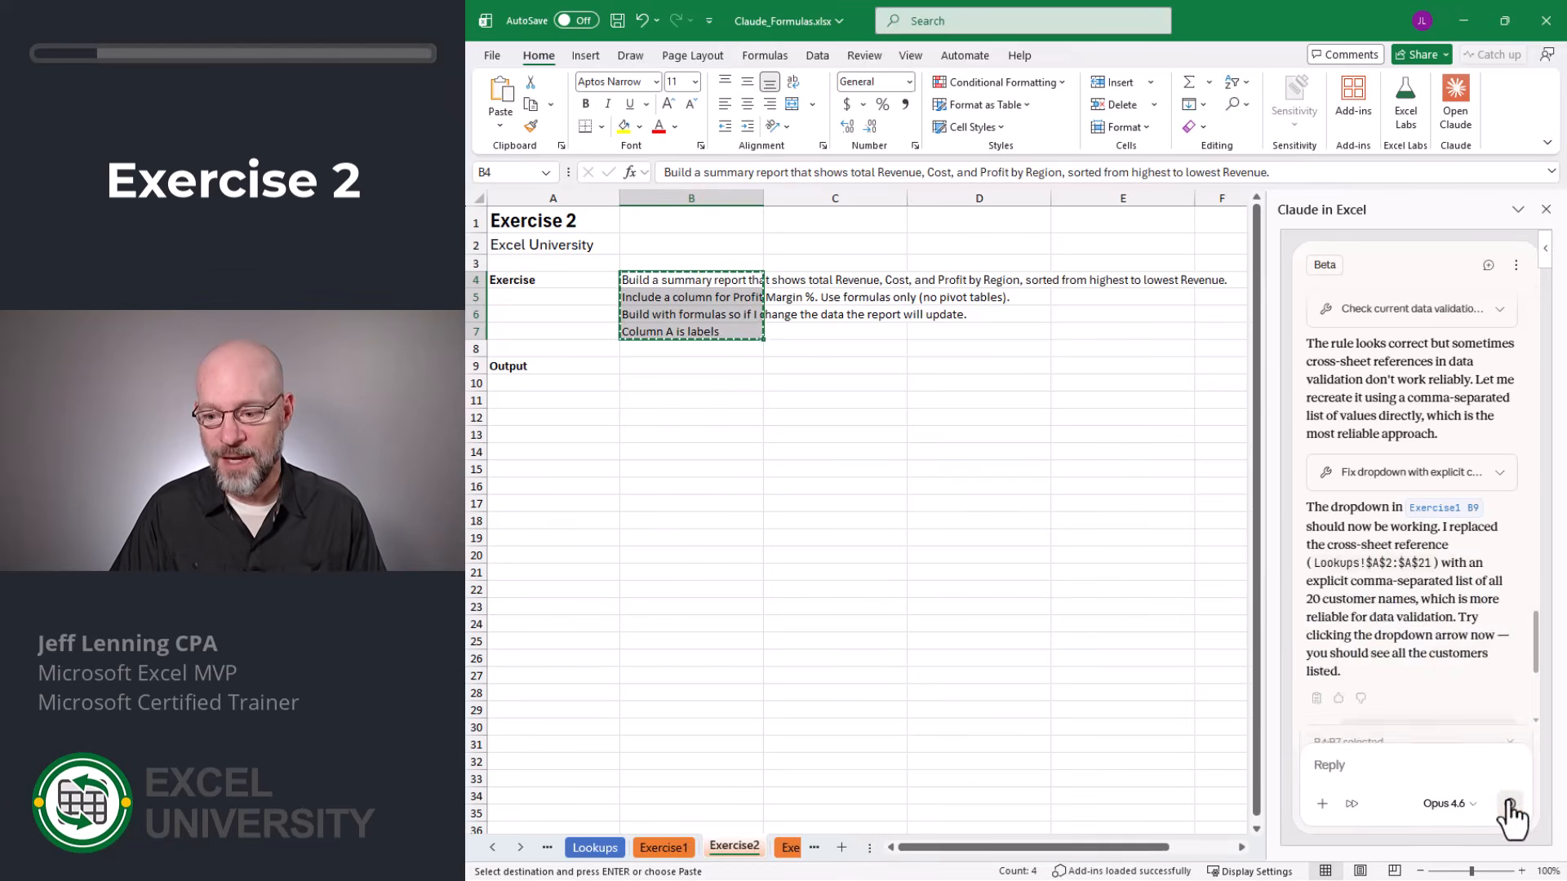
pyautogui.click(841, 382)
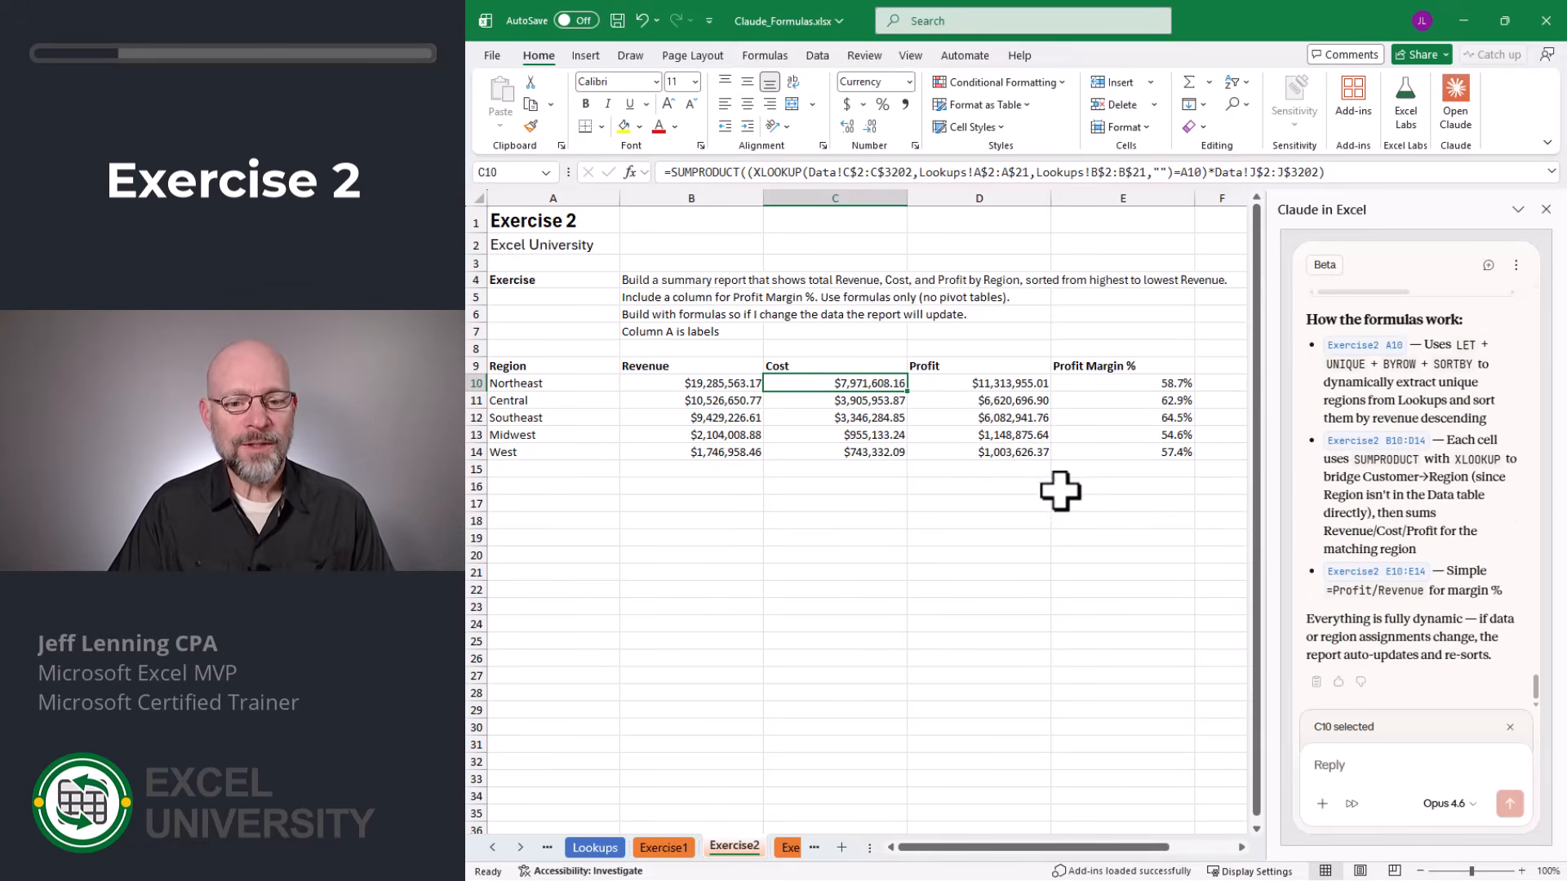
# - Read through Claude's work log for Exercise2, from reading the sheets to its formula attempts, fixes and verification
pyautogui.moveTo(1533, 681); pyautogui.dragTo(1541, 471)
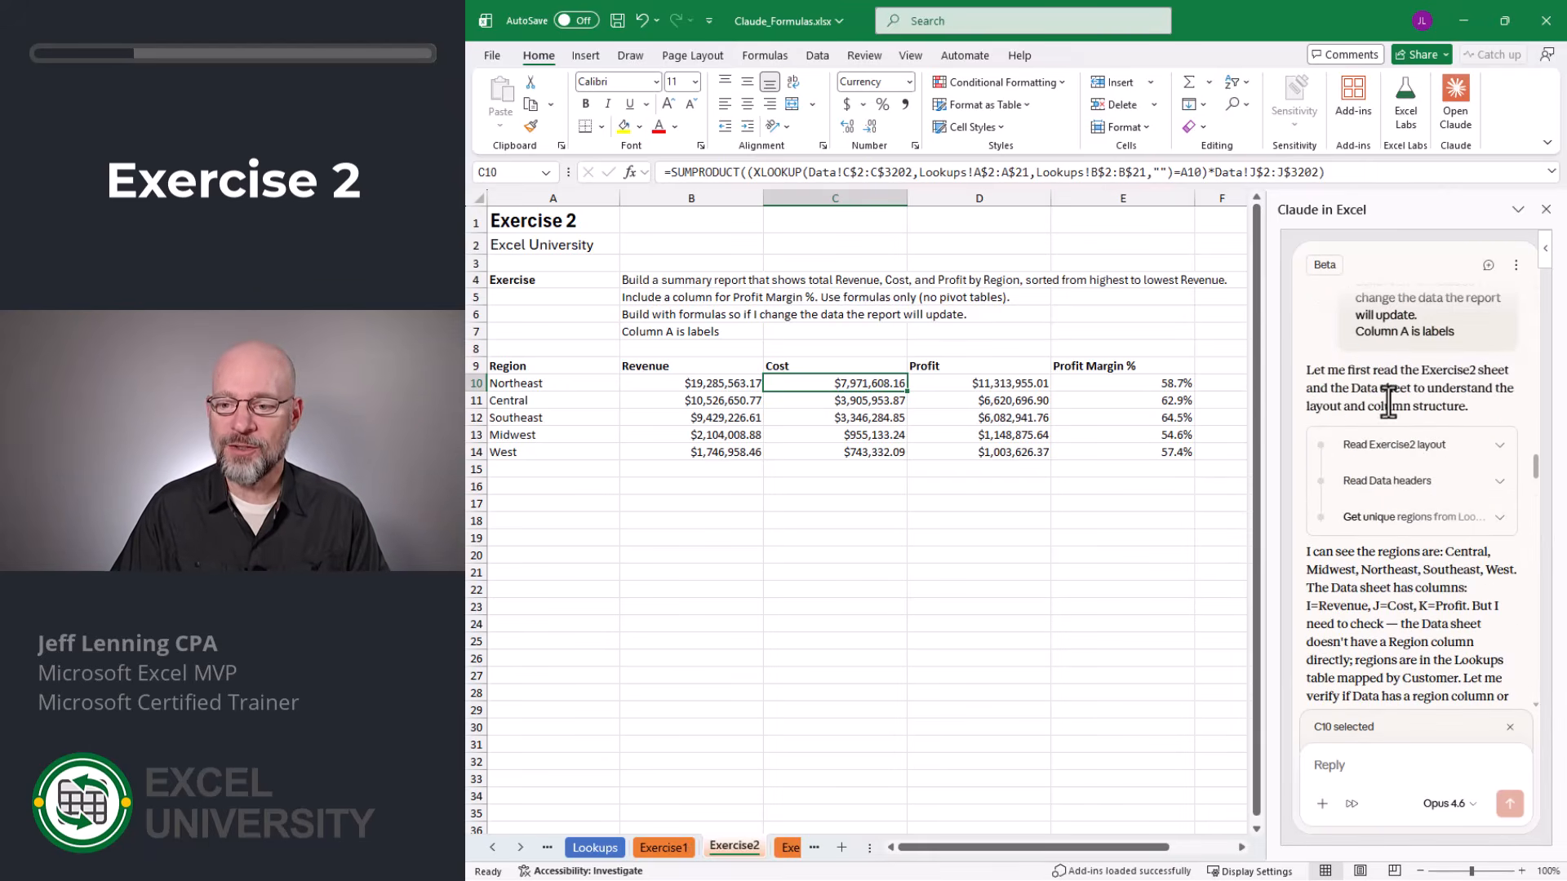
pyautogui.scroll(-1, 1420, 555)
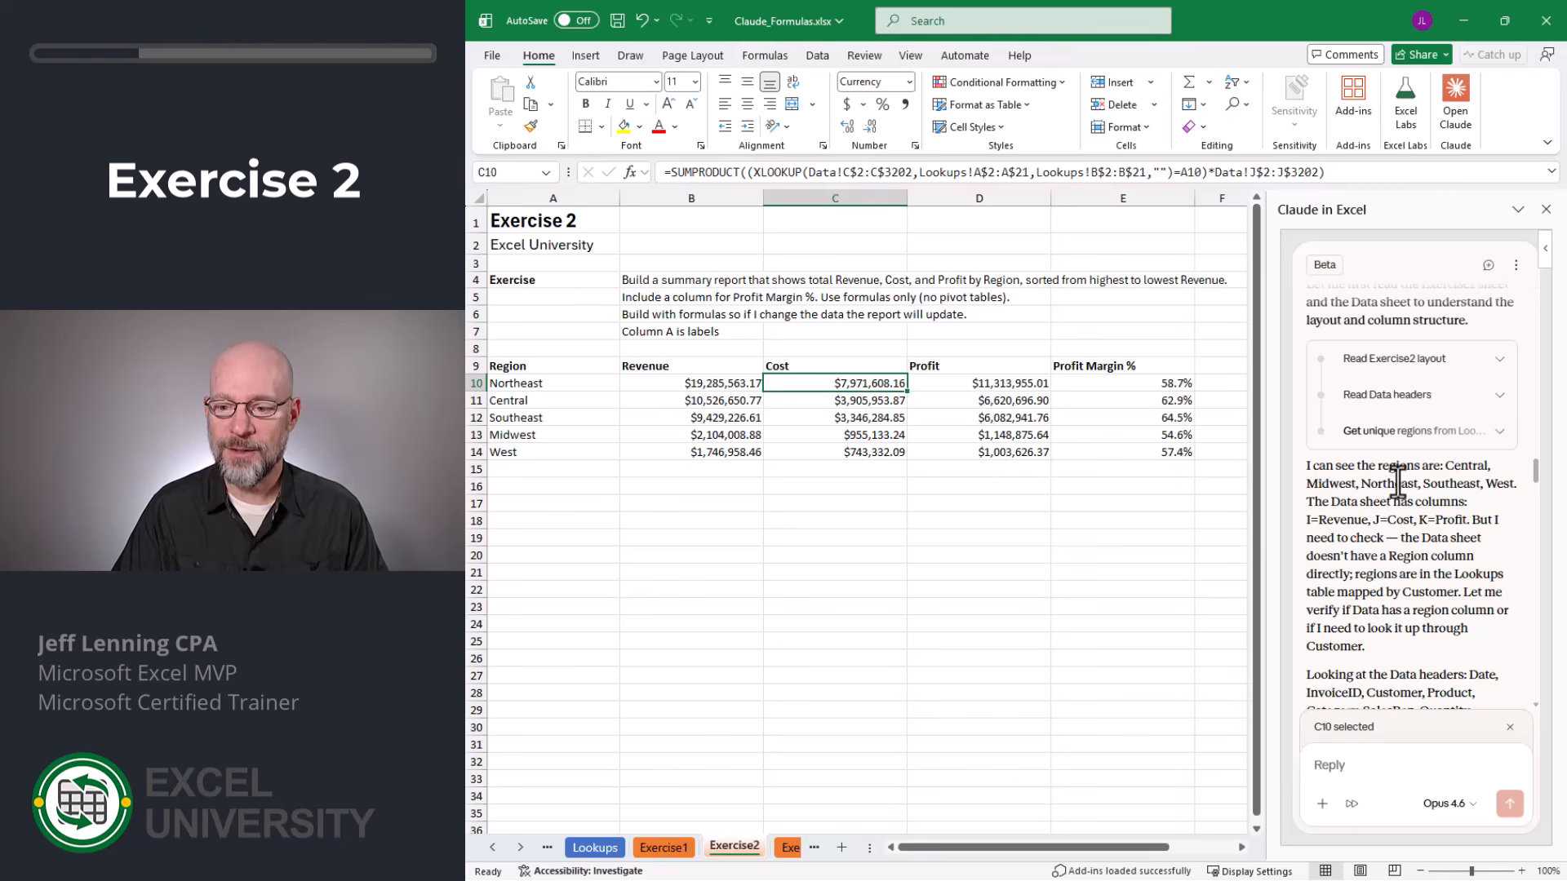
pyautogui.scroll(-3, 1400, 494)
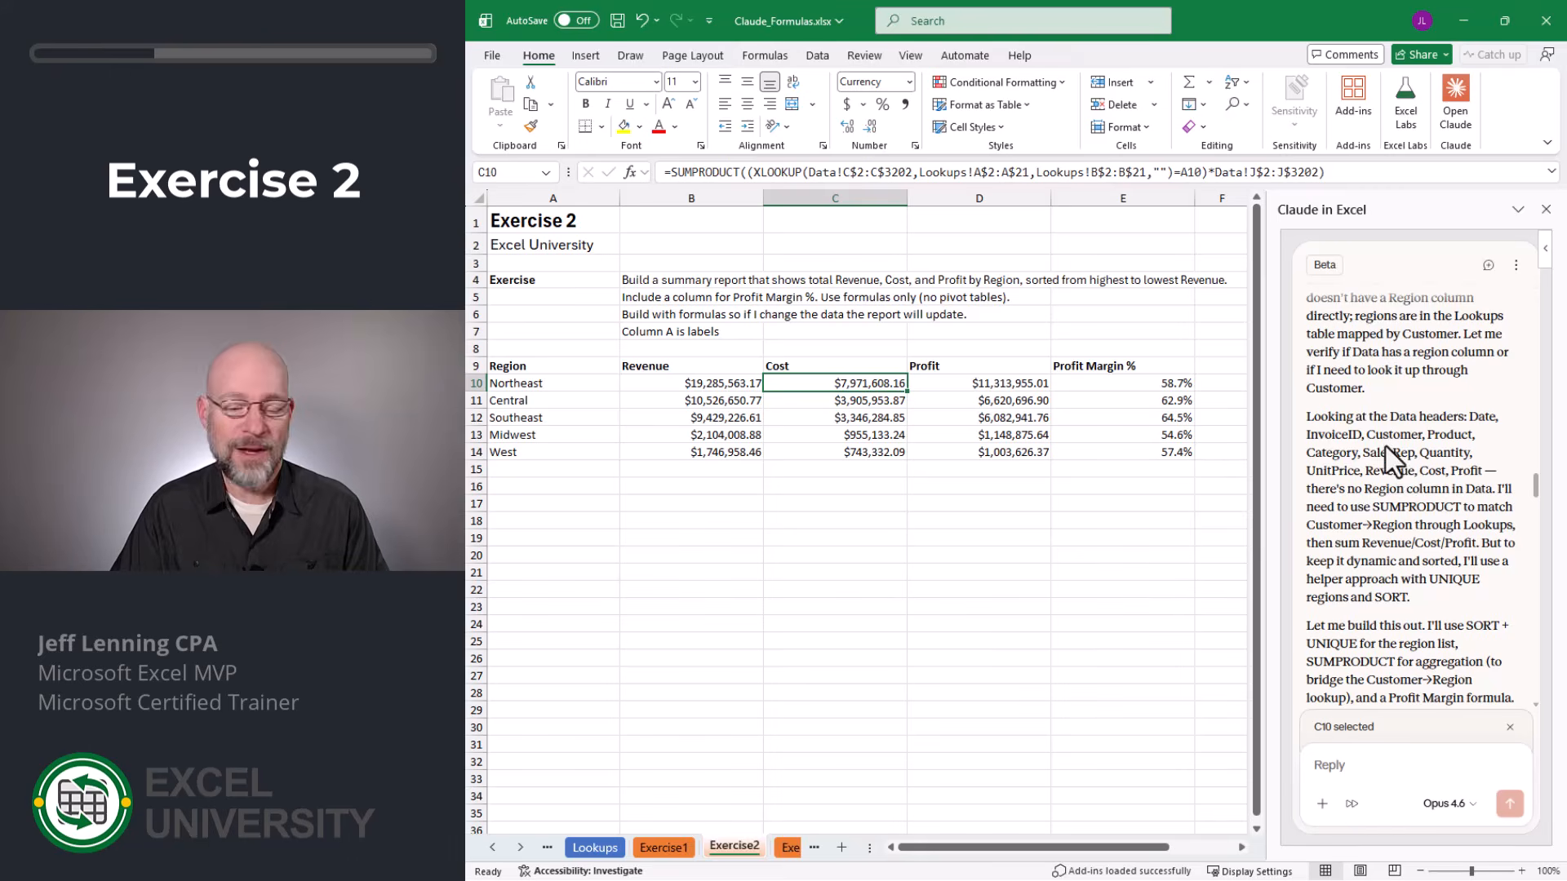
pyautogui.scroll(-2, 1386, 449)
pyautogui.scroll(-2, 1389, 481)
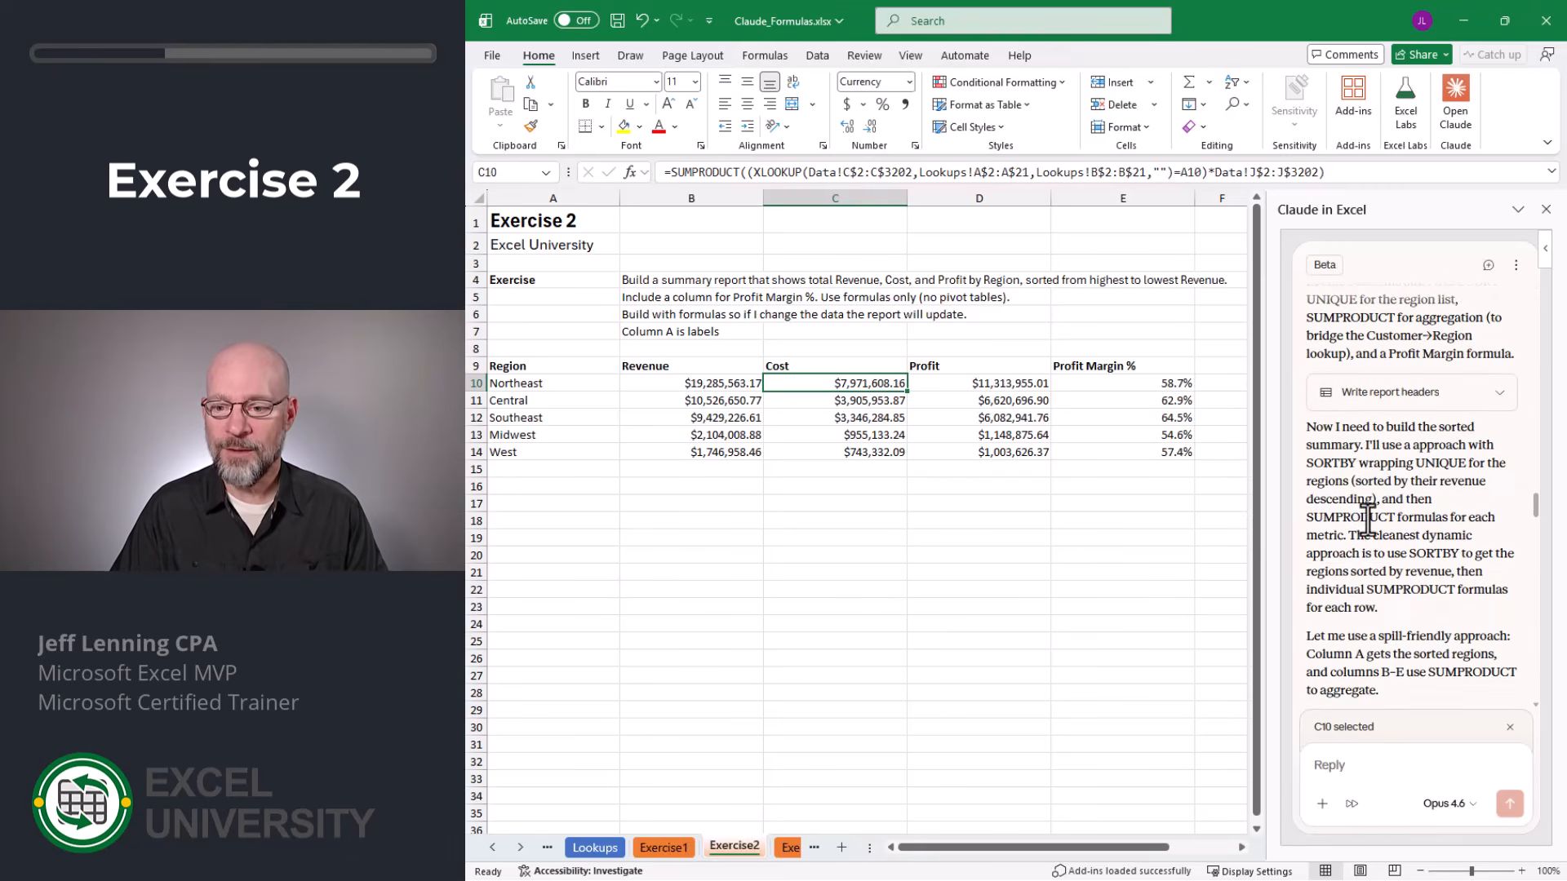
pyautogui.scroll(-3, 1355, 471)
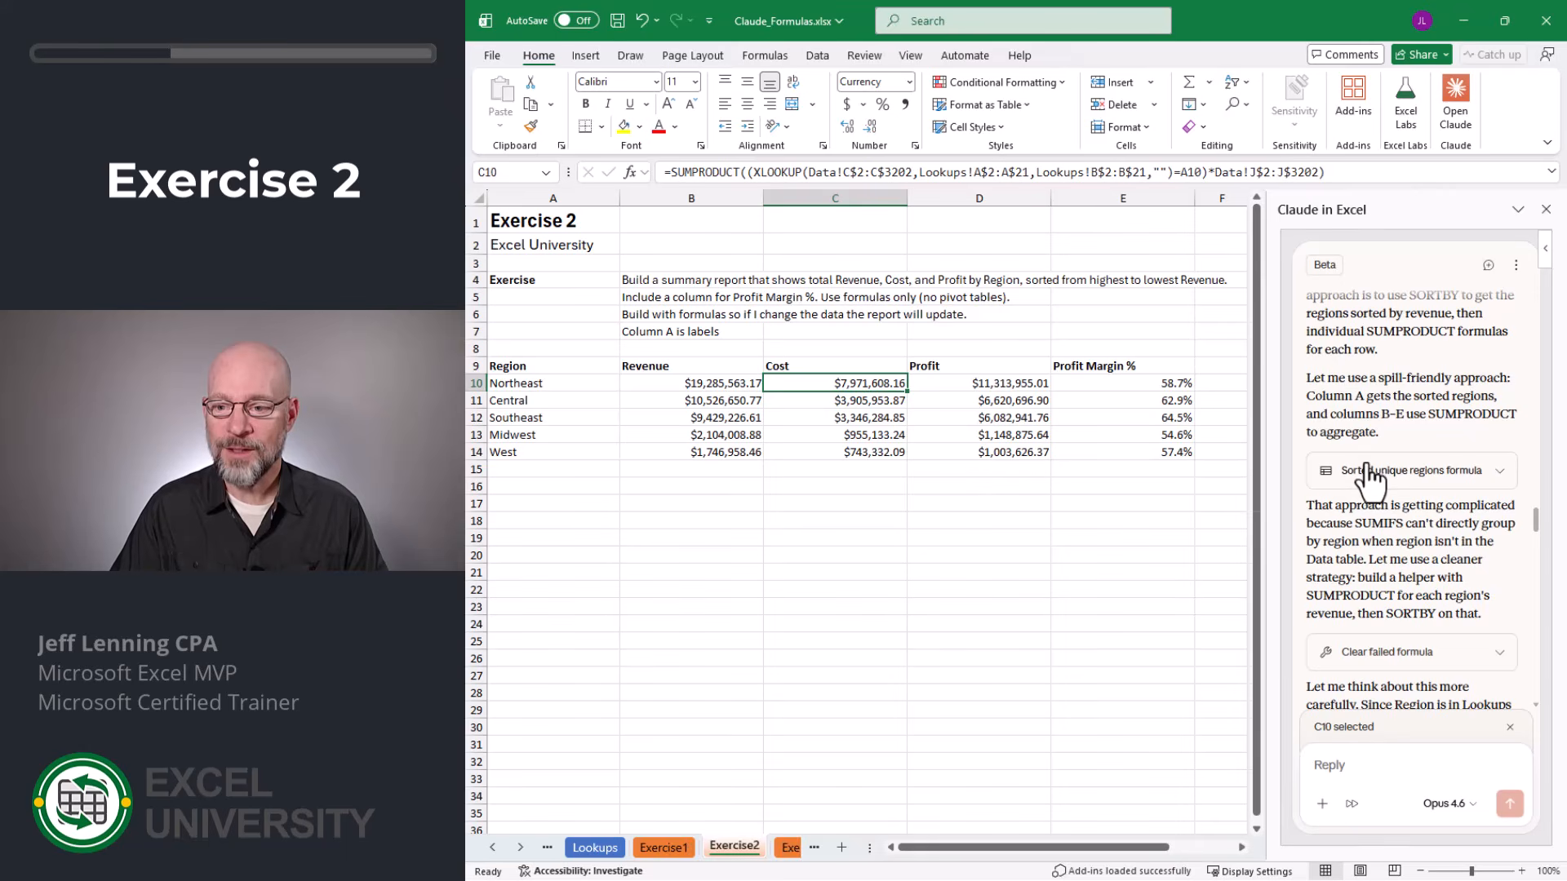
pyautogui.scroll(-2, 1371, 482)
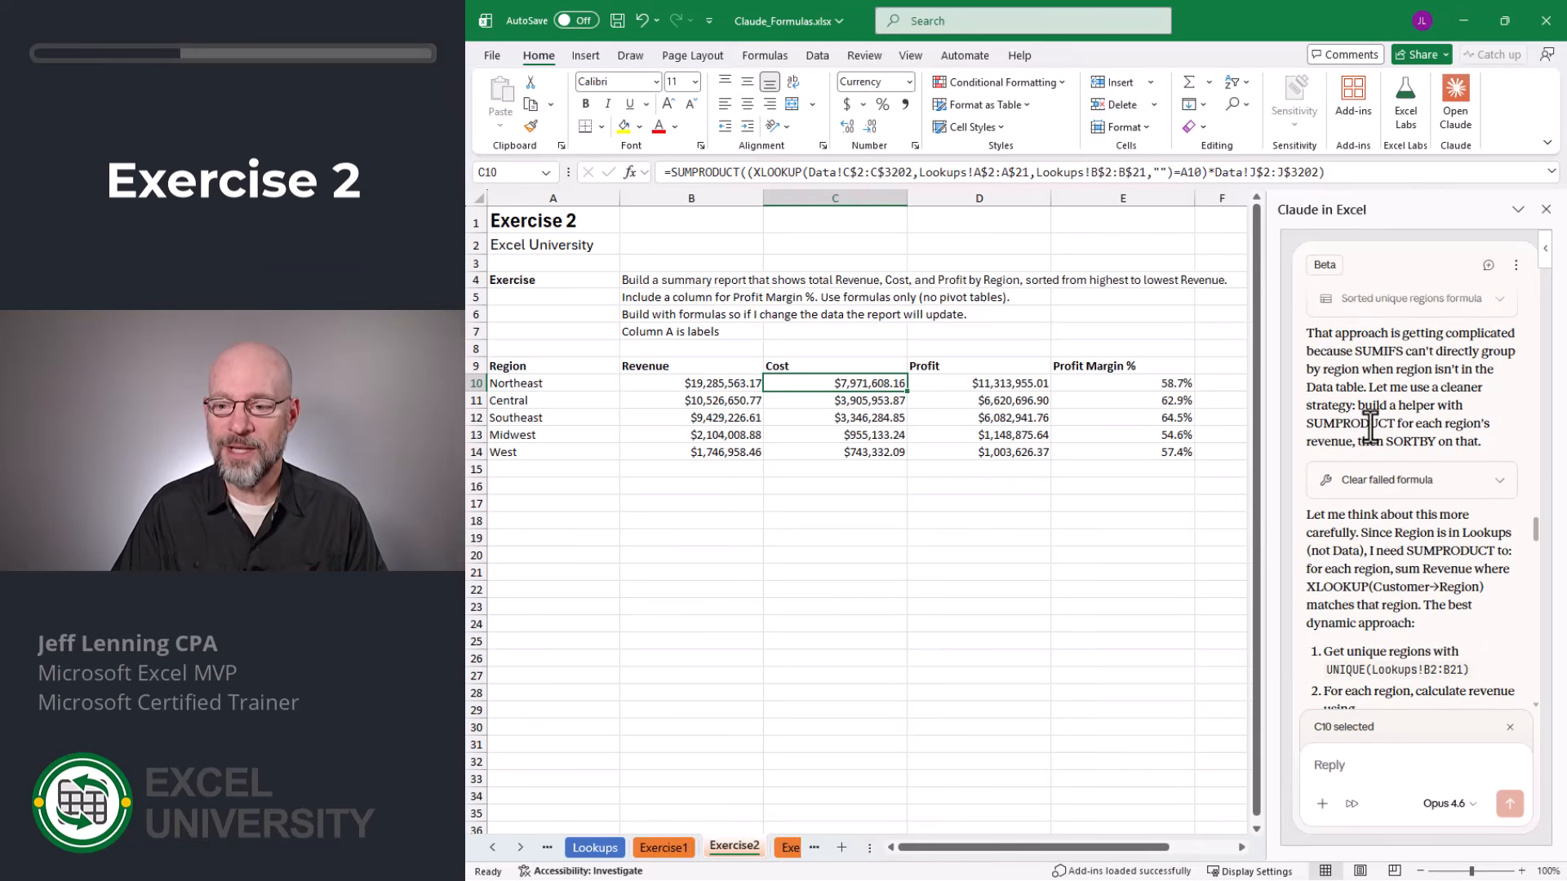
pyautogui.scroll(-2, 1371, 424)
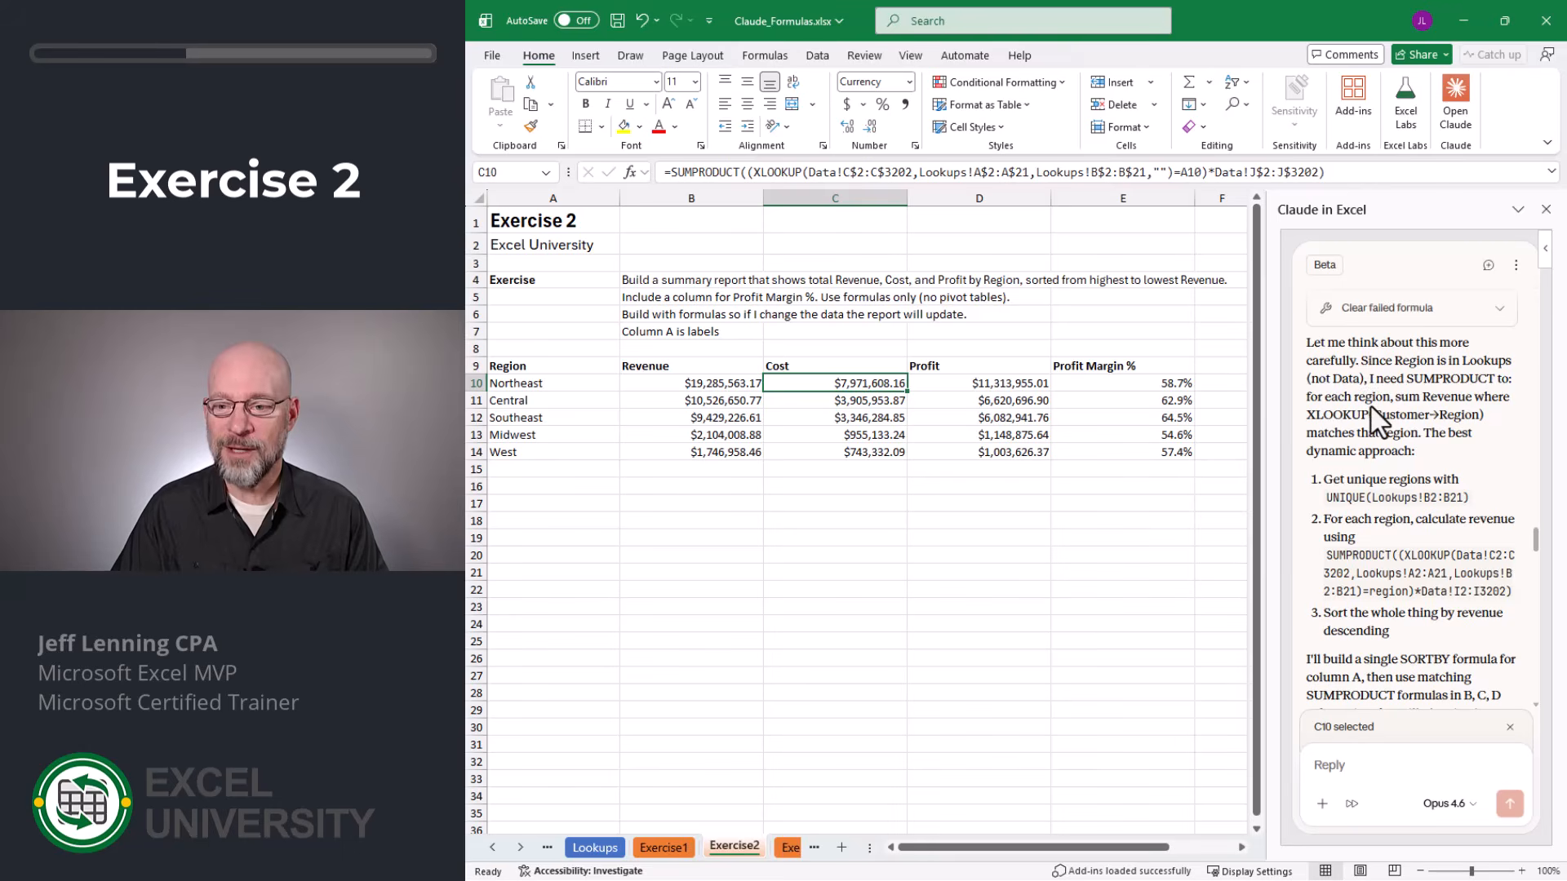
pyautogui.scroll(-3, 1371, 408)
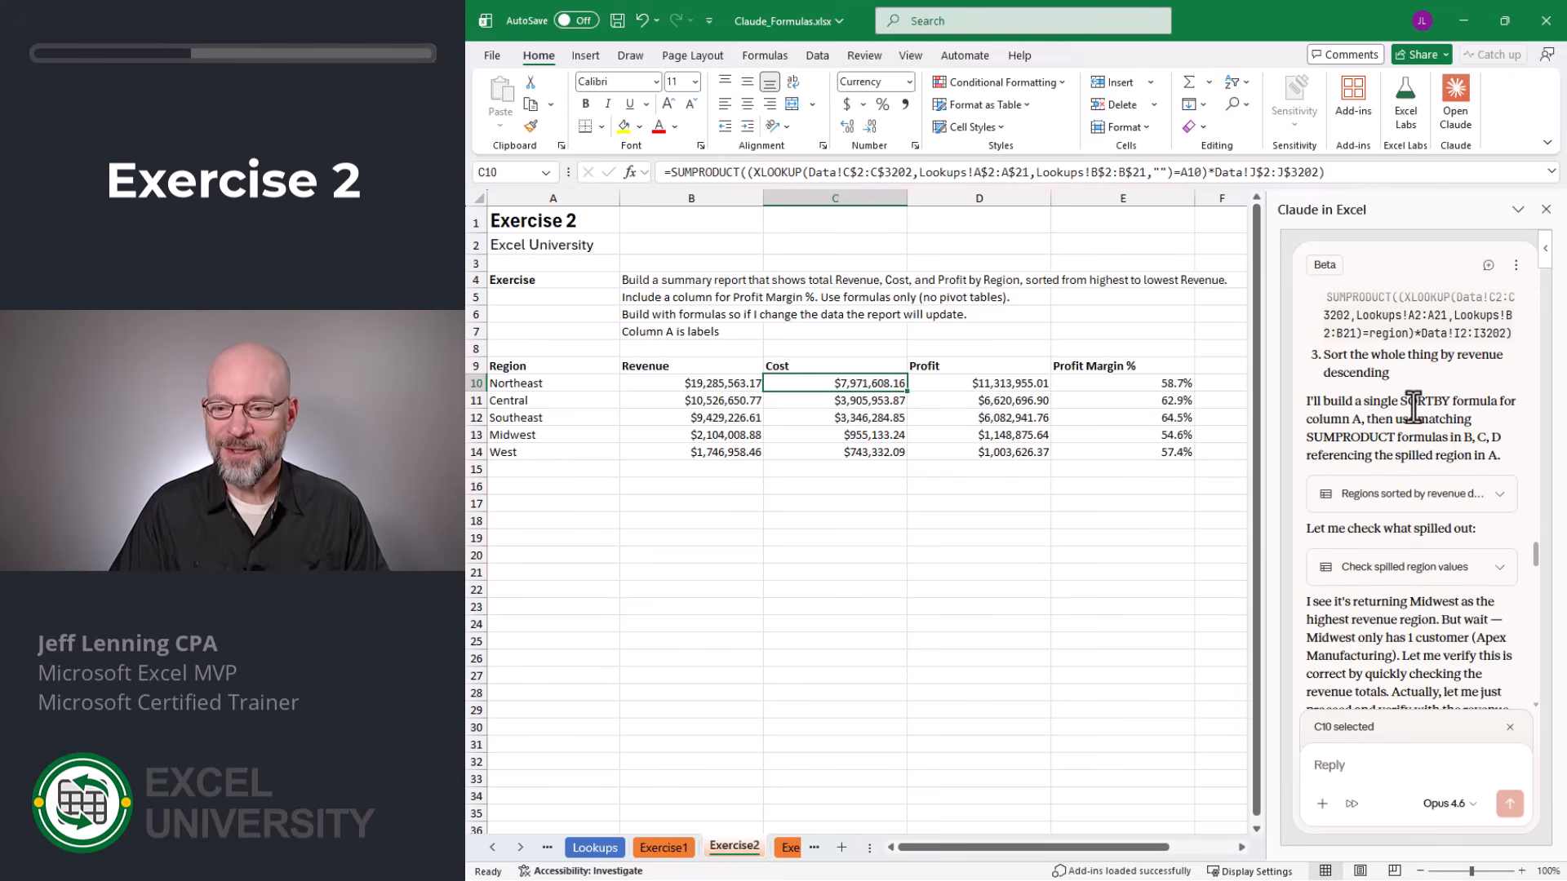
pyautogui.scroll(-3, 1392, 420)
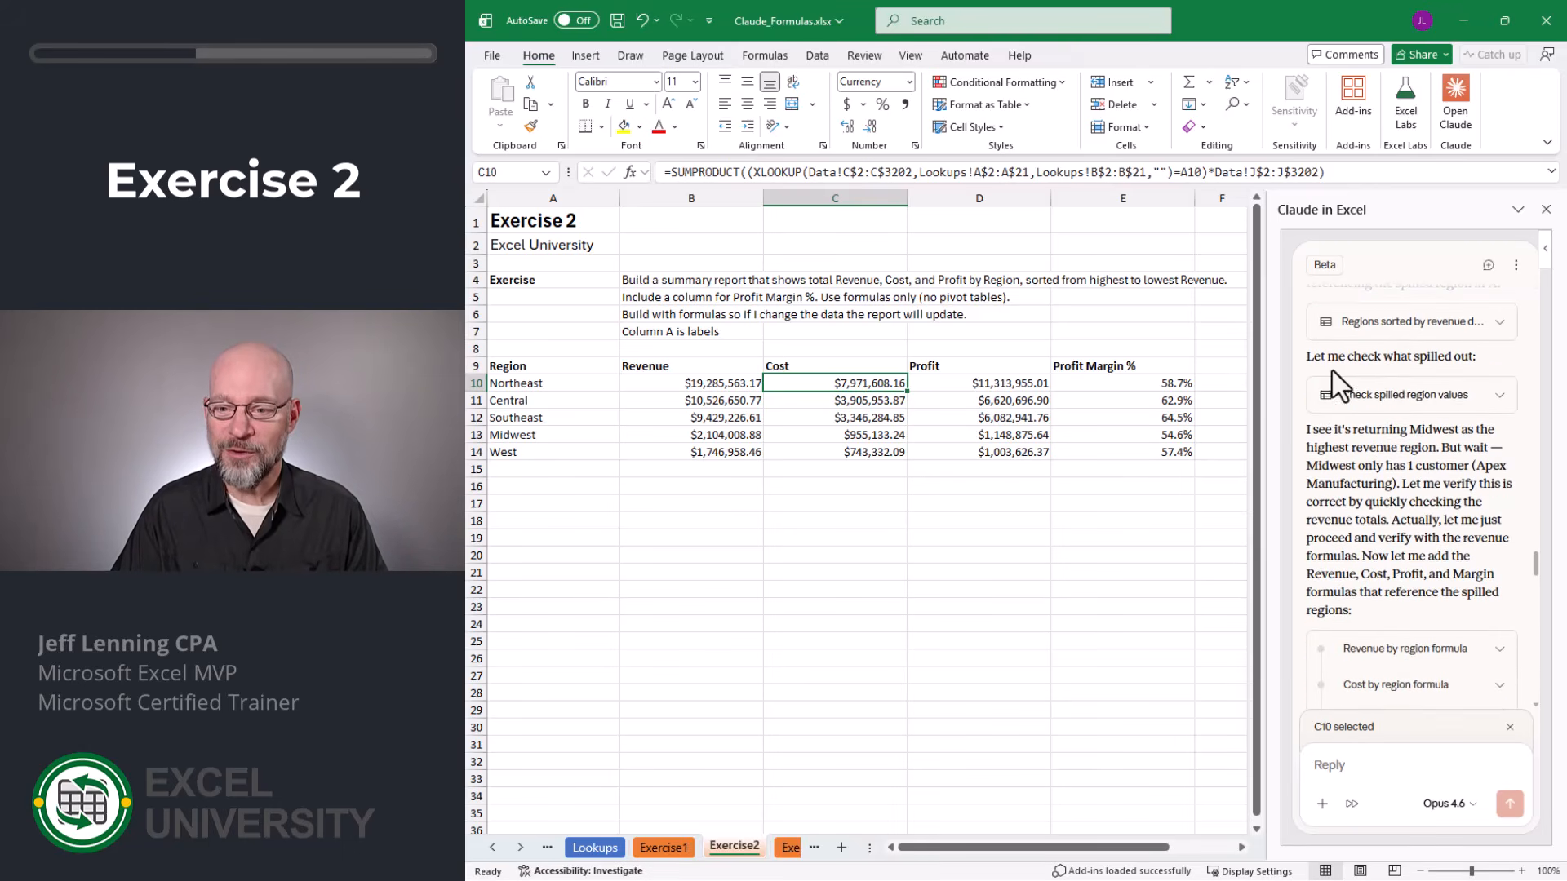
pyautogui.scroll(-5, 1392, 433)
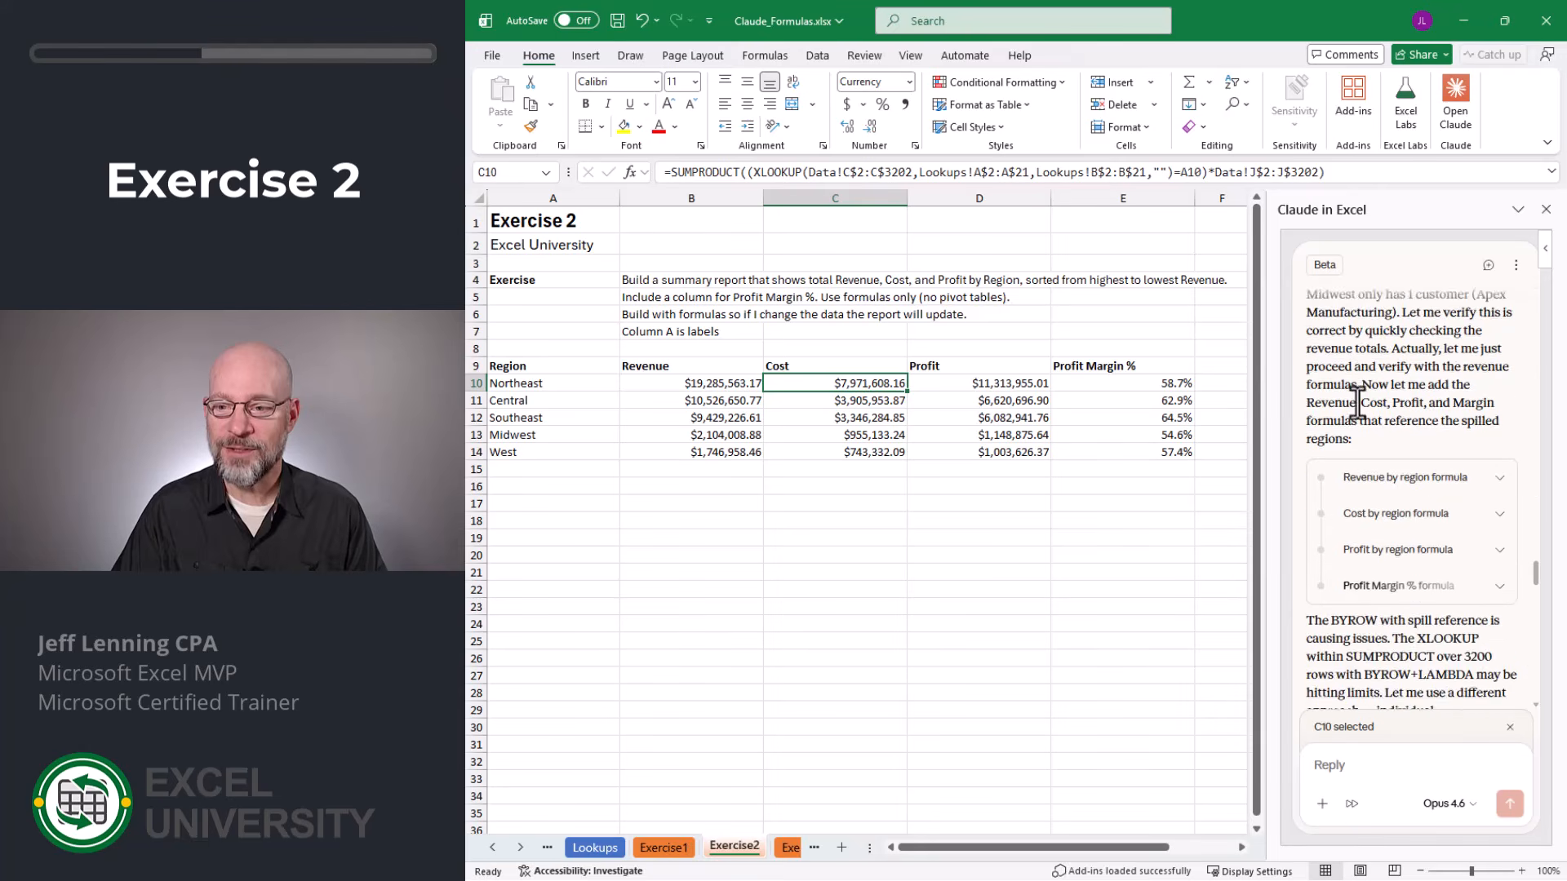
pyautogui.scroll(-3, 1423, 419)
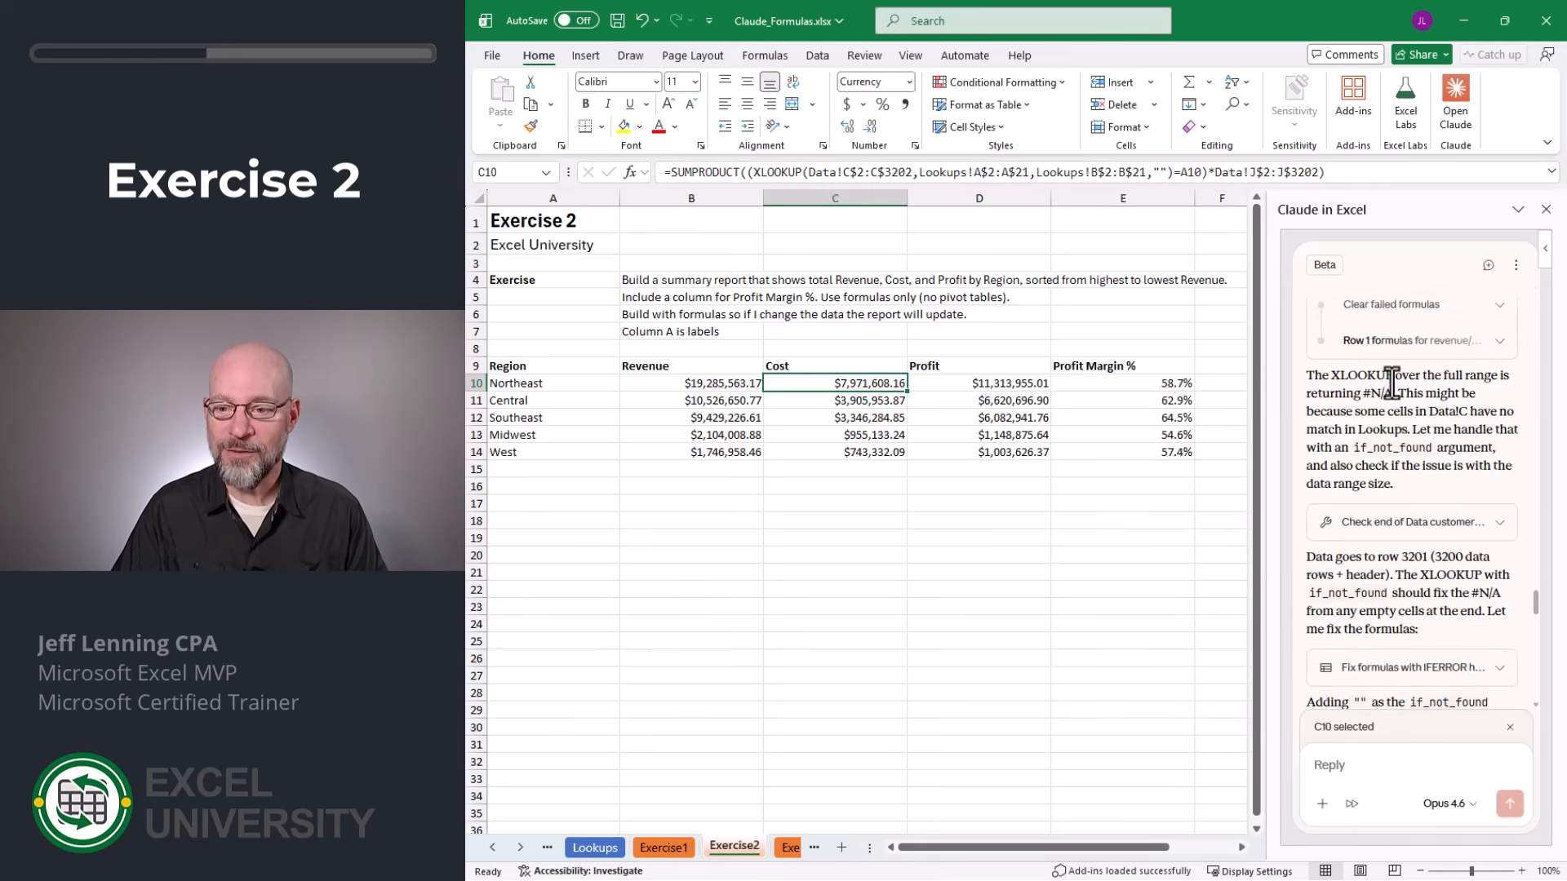
pyautogui.scroll(-4, 1411, 410)
pyautogui.scroll(-8, 1411, 410)
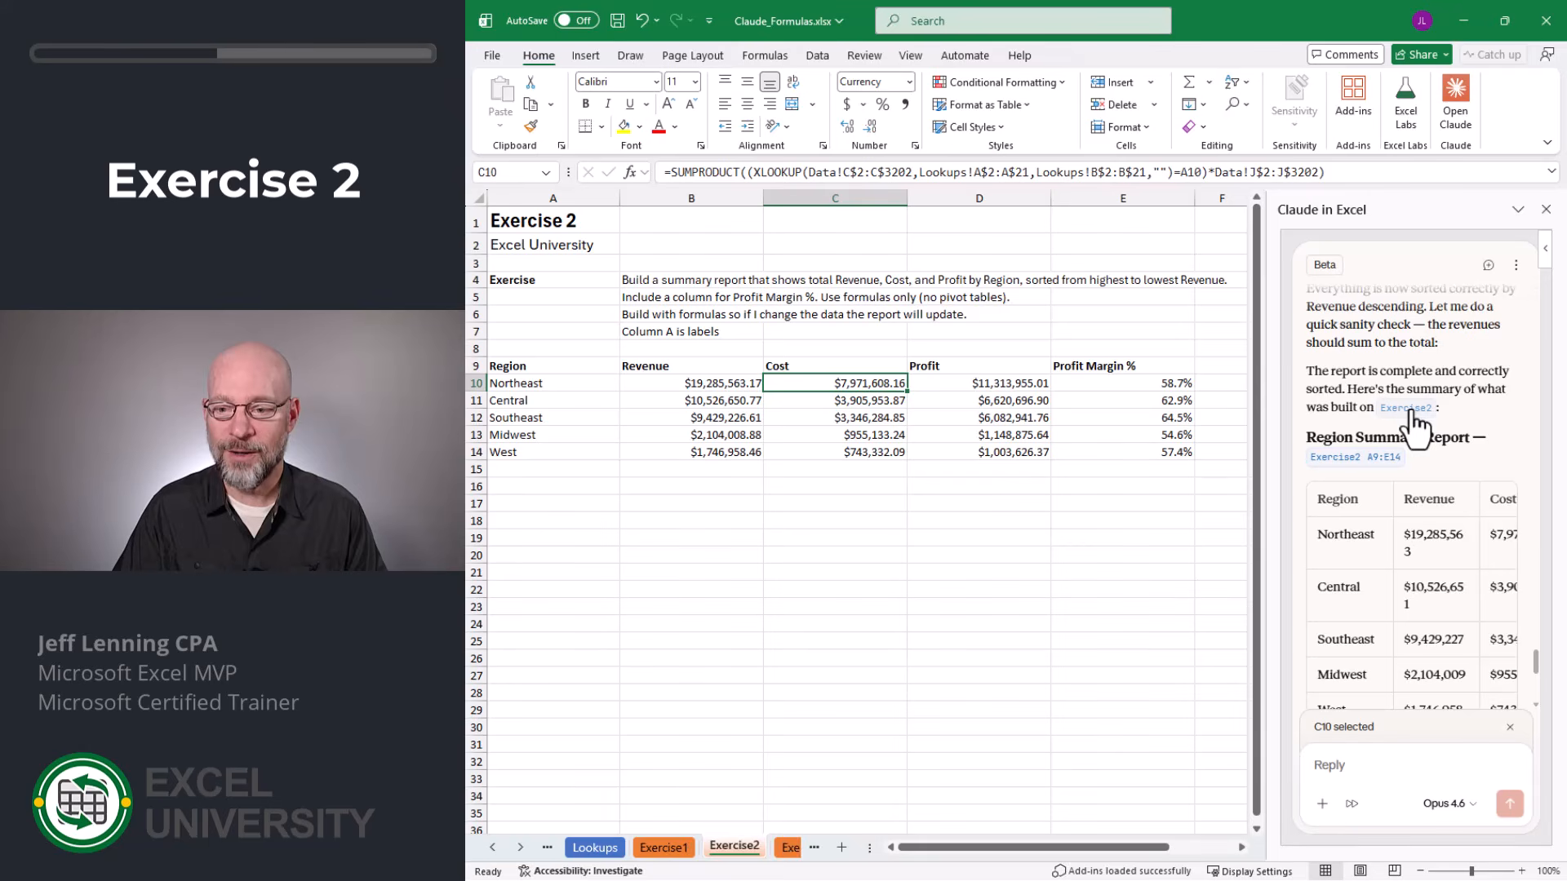
# - Review Claude's Region Summary Report table and its explanation of how the Exercise2 formulas work
pyautogui.scroll(1, 1416, 424)
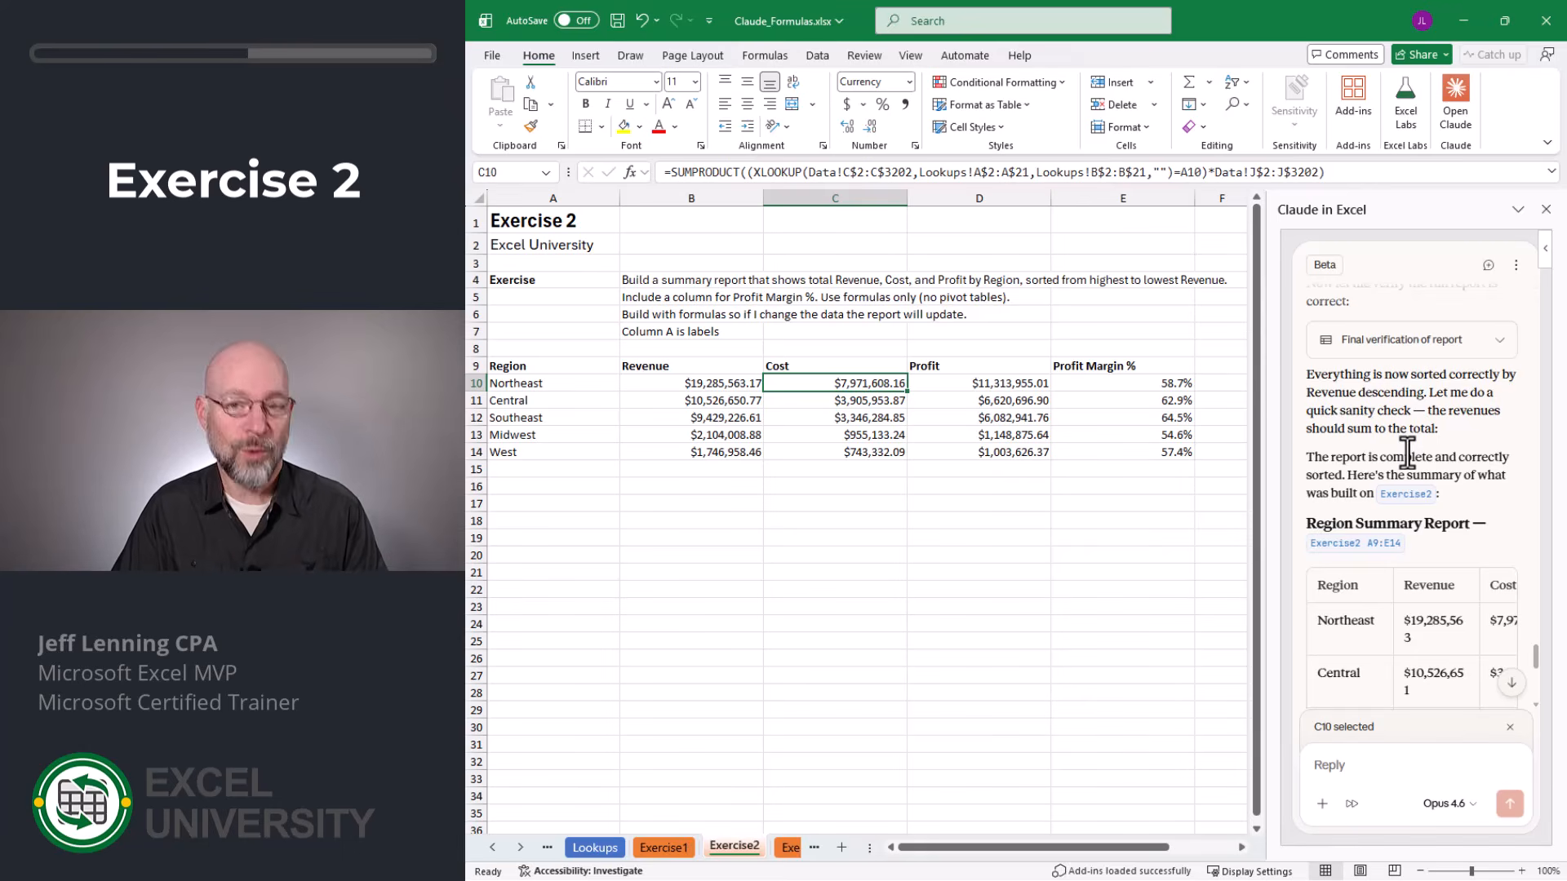
pyautogui.scroll(-3, 1407, 453)
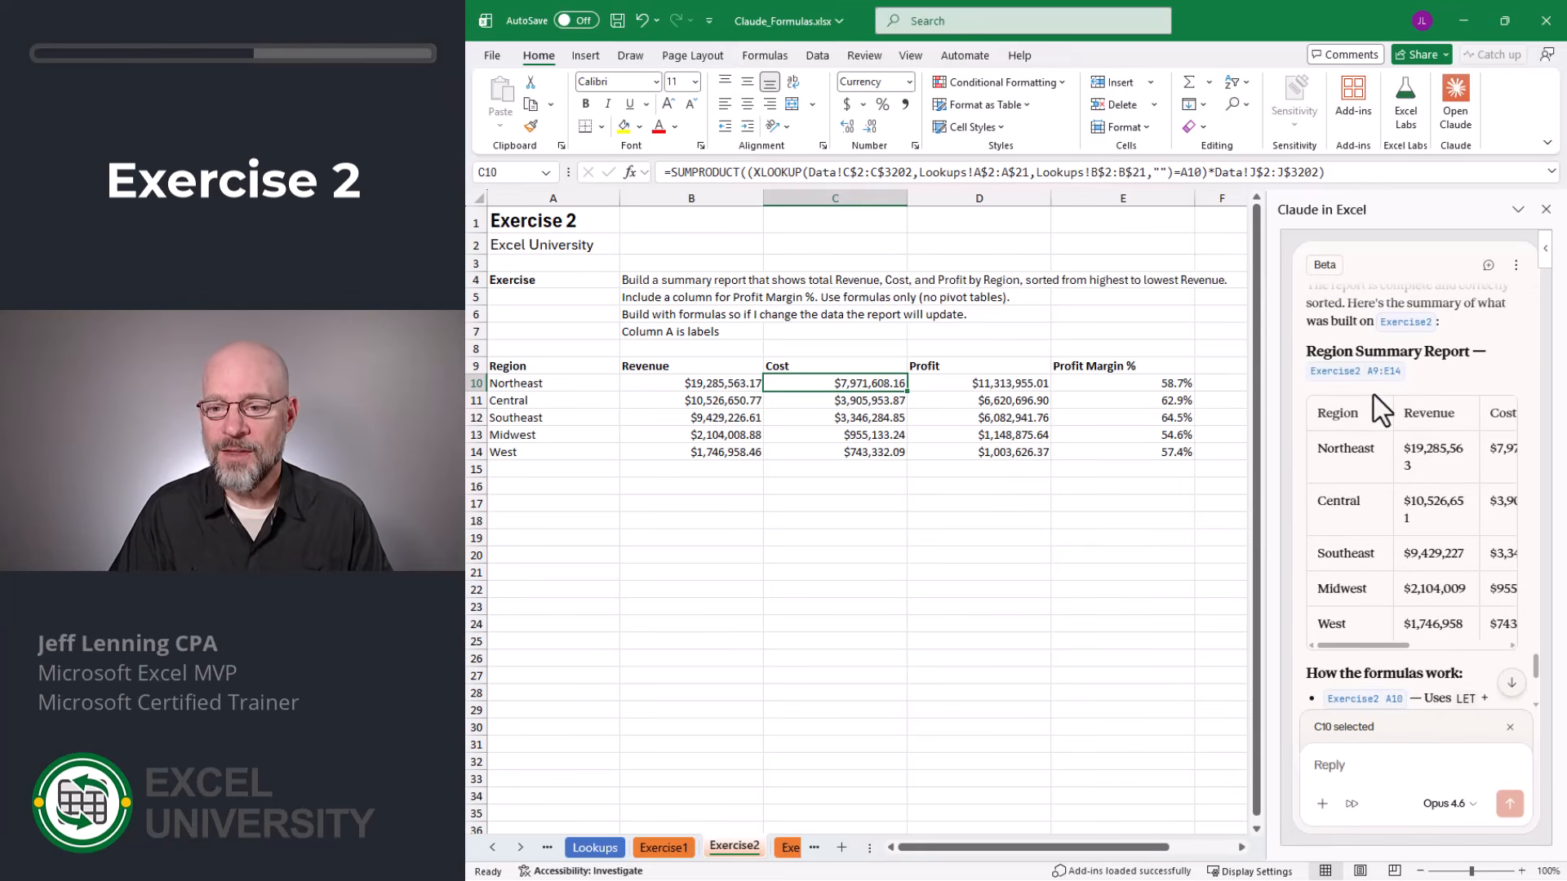
pyautogui.scroll(-3, 1418, 535)
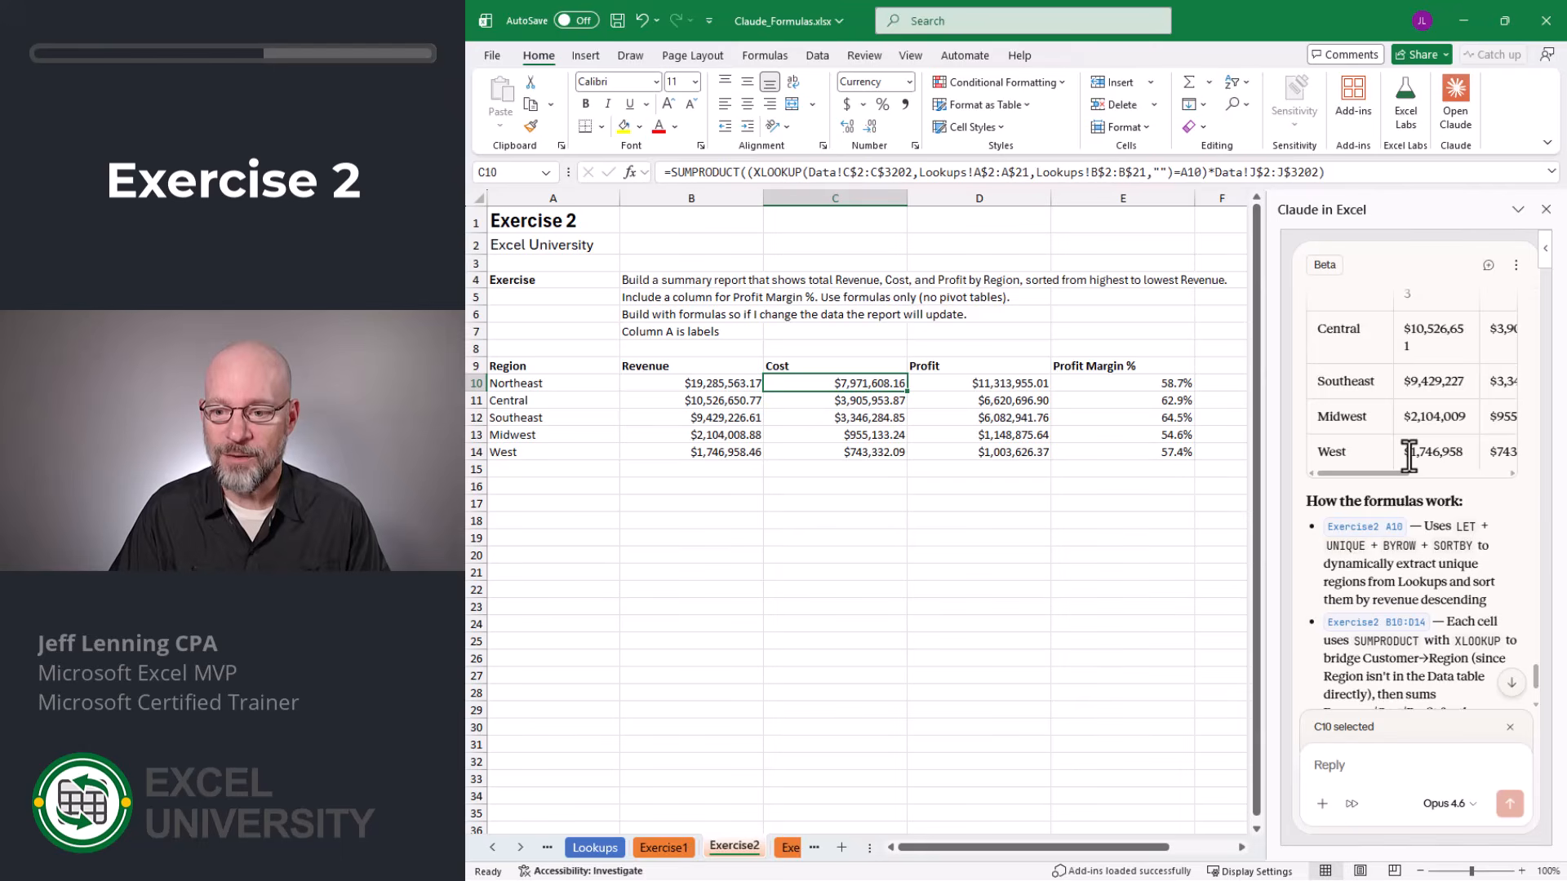
pyautogui.scroll(-3, 1410, 458)
pyautogui.scroll(-1, 1442, 426)
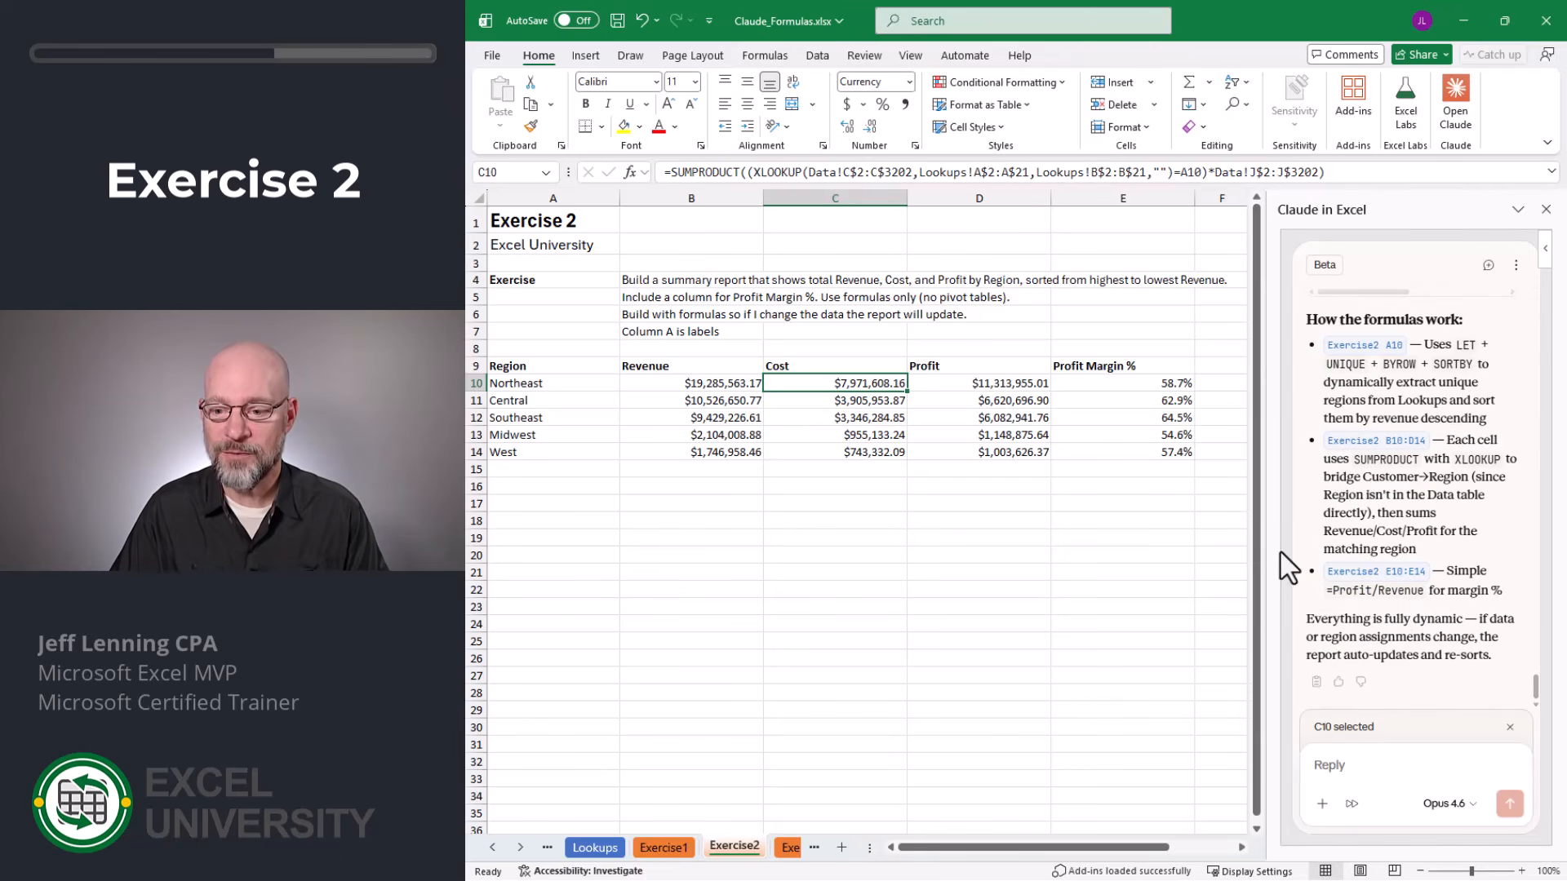
# - Check the report's column headings in A9:E9 and inspect the Profit Margin % formula in E10
pyautogui.click(552, 367)
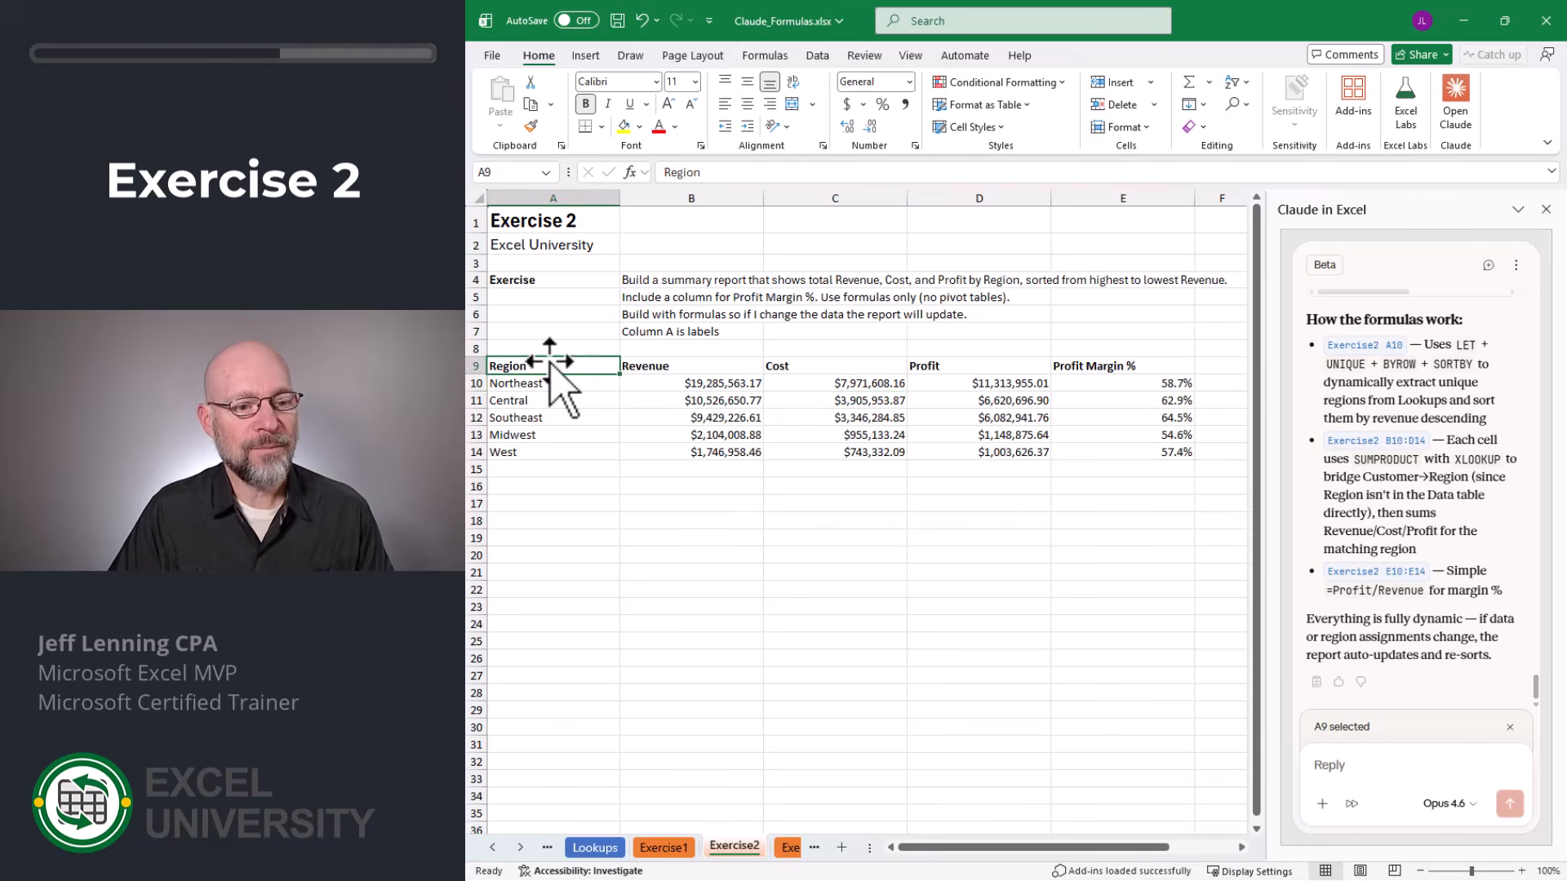
pyautogui.click(649, 367)
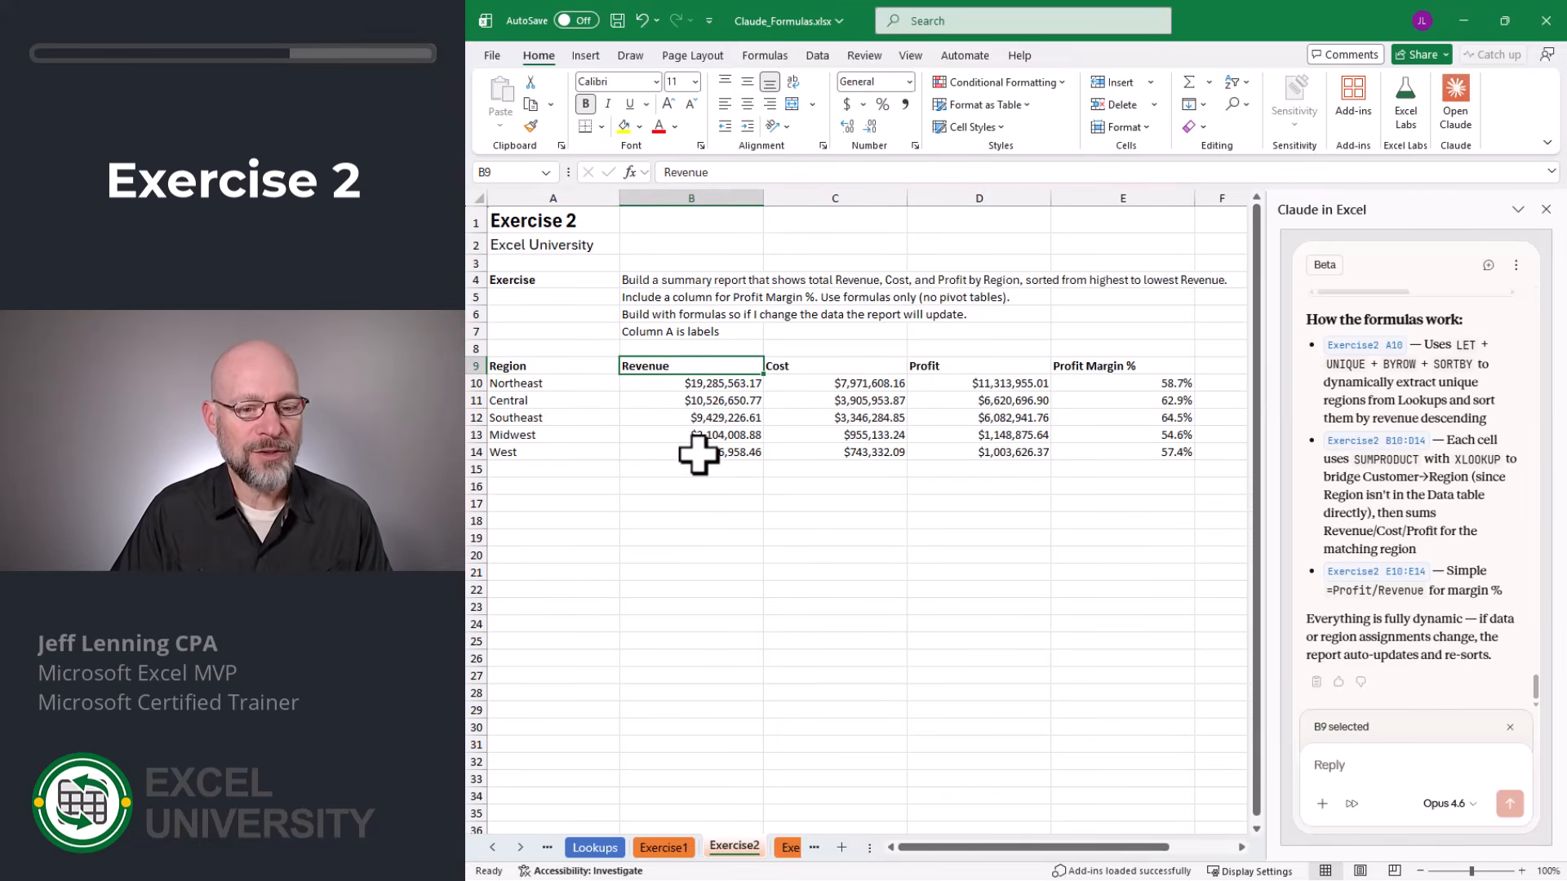
pyautogui.click(803, 367)
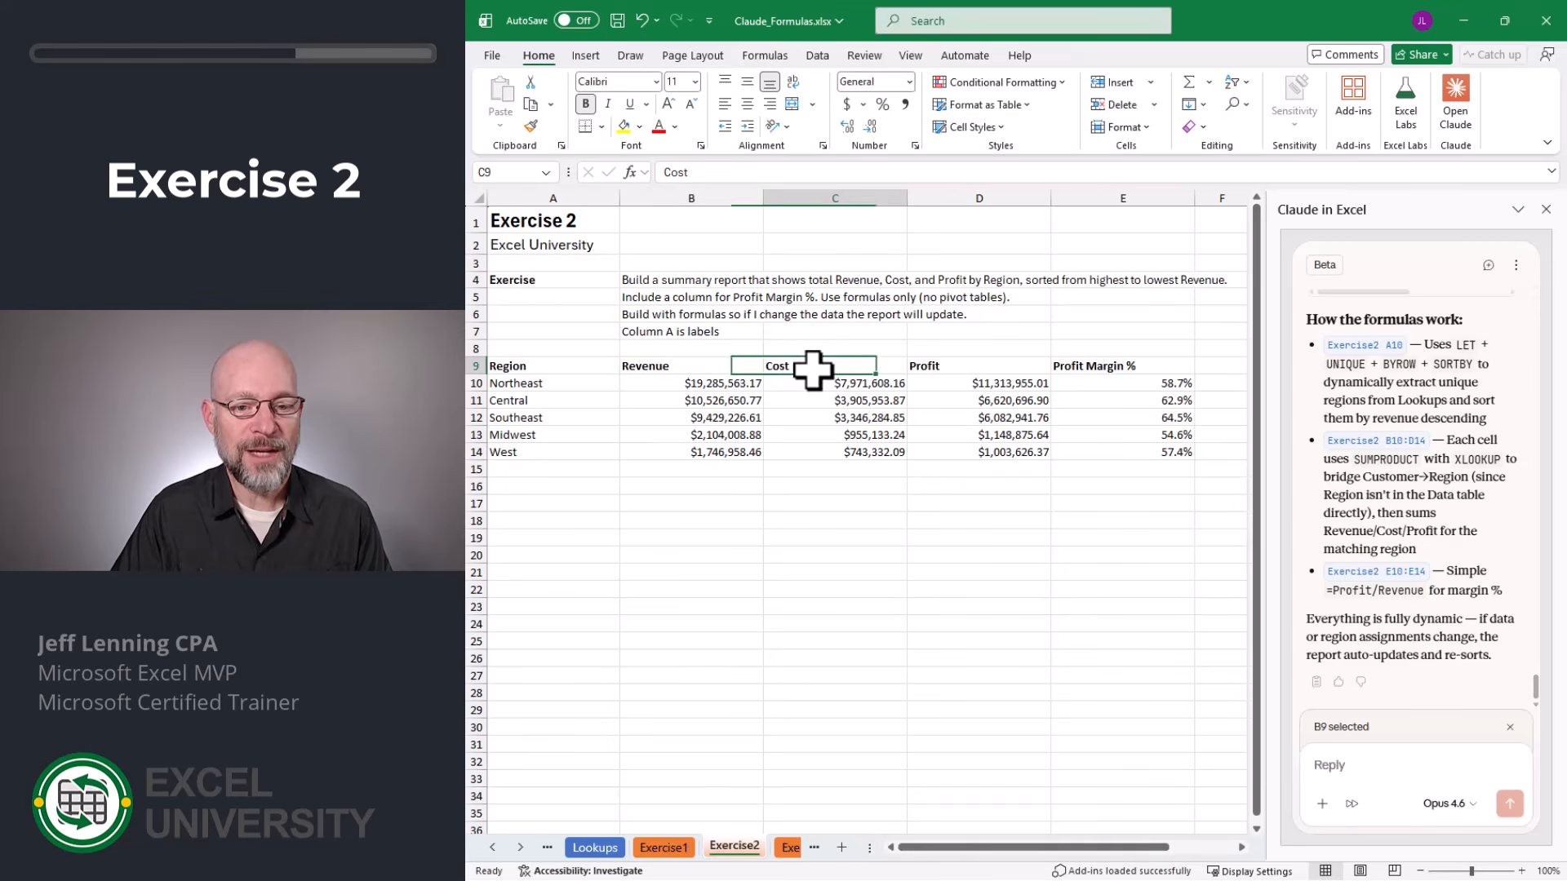
pyautogui.click(930, 369)
pyautogui.click(1091, 365)
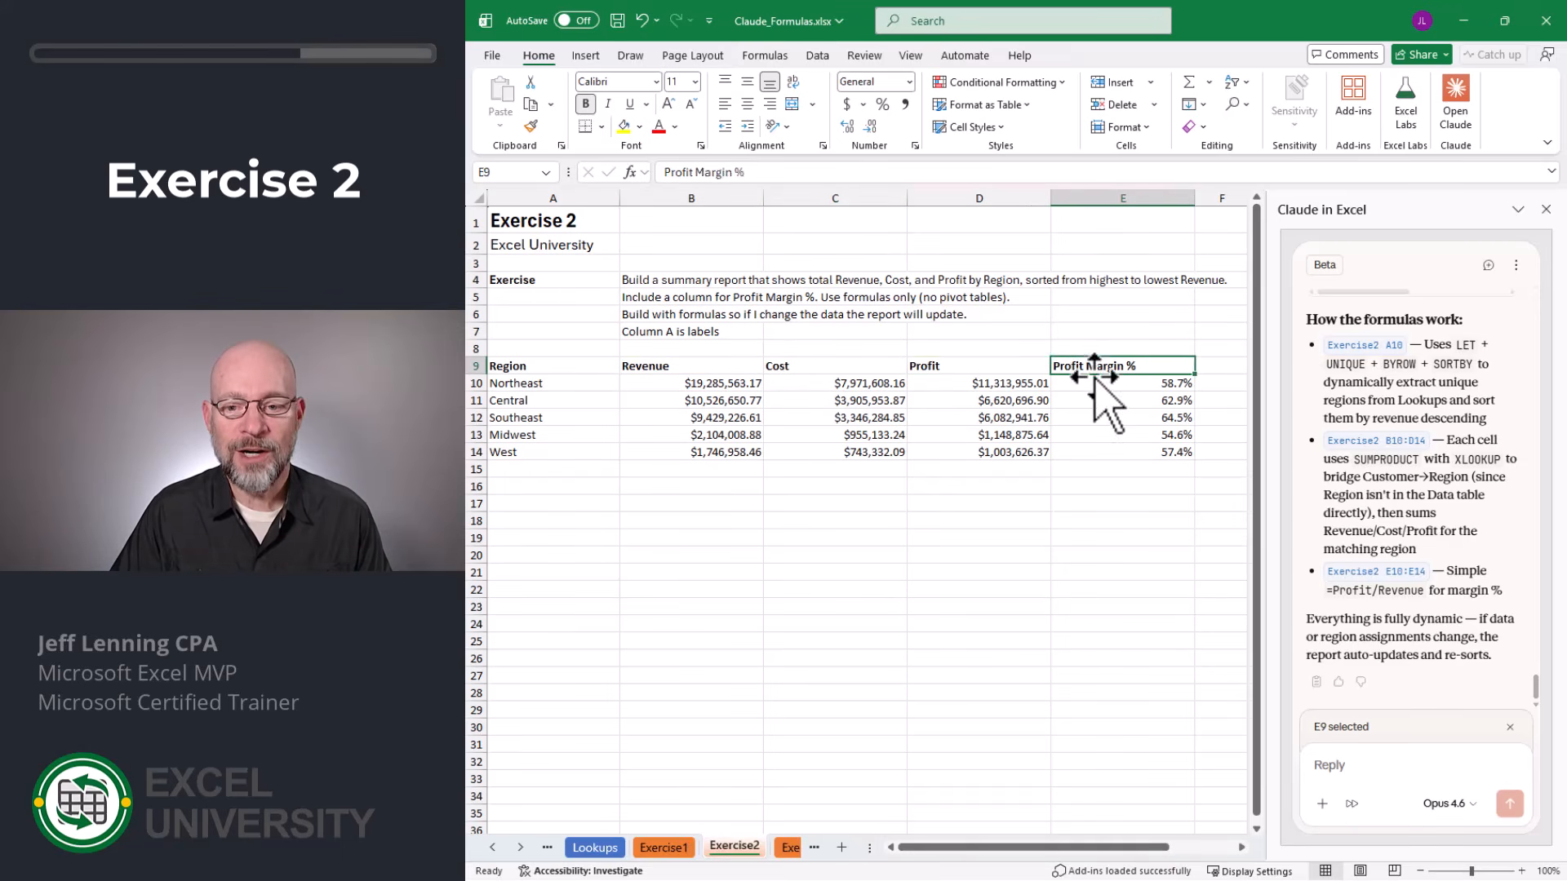
pyautogui.click(1093, 381)
pyautogui.press('F2')
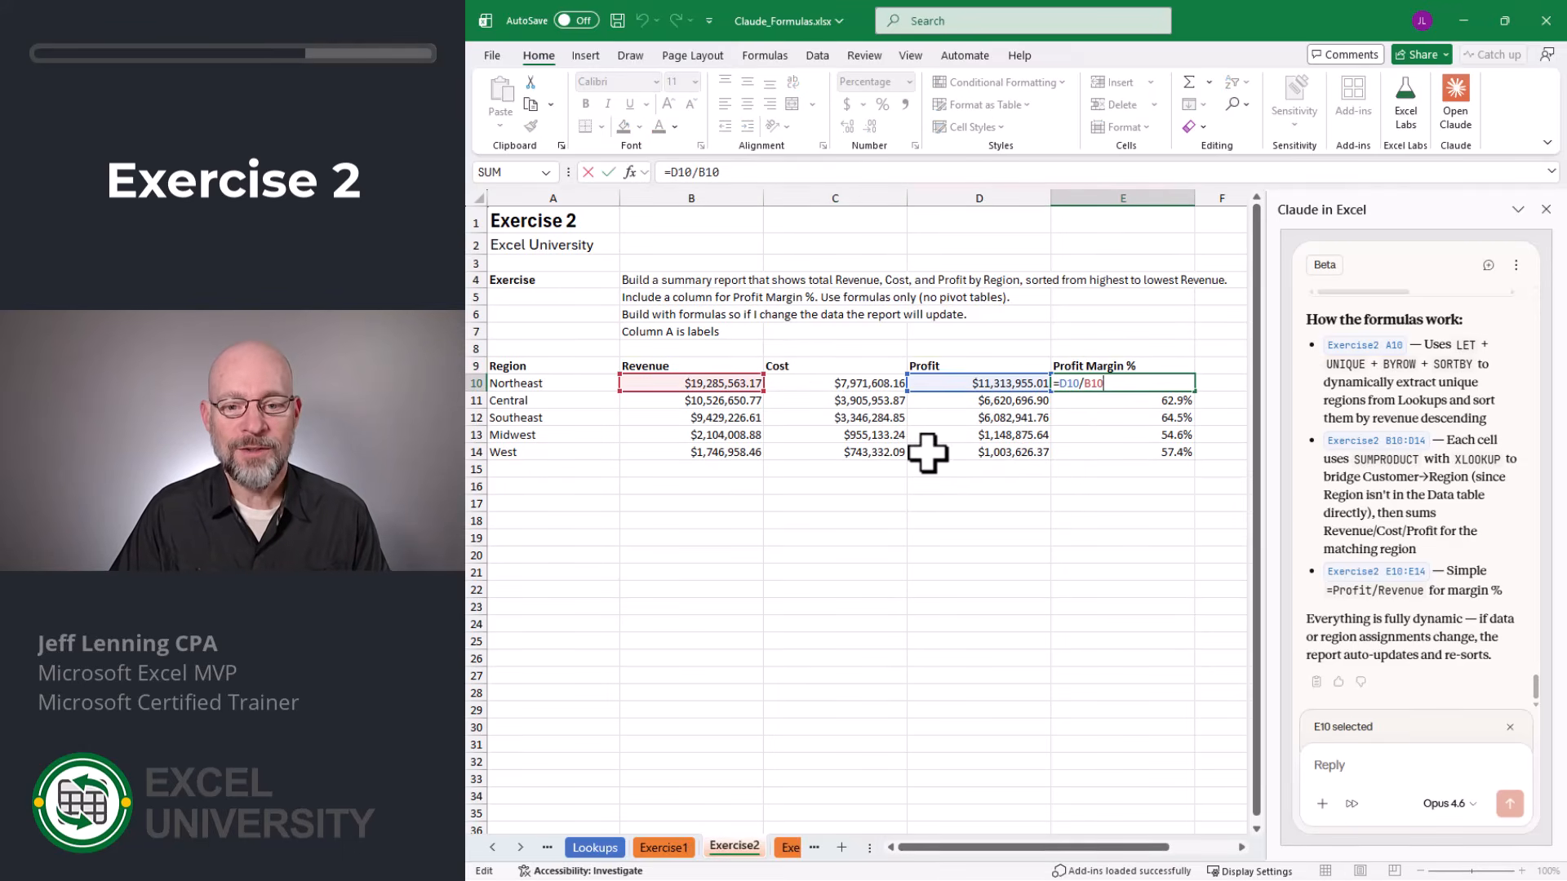
pyautogui.press('Escape')
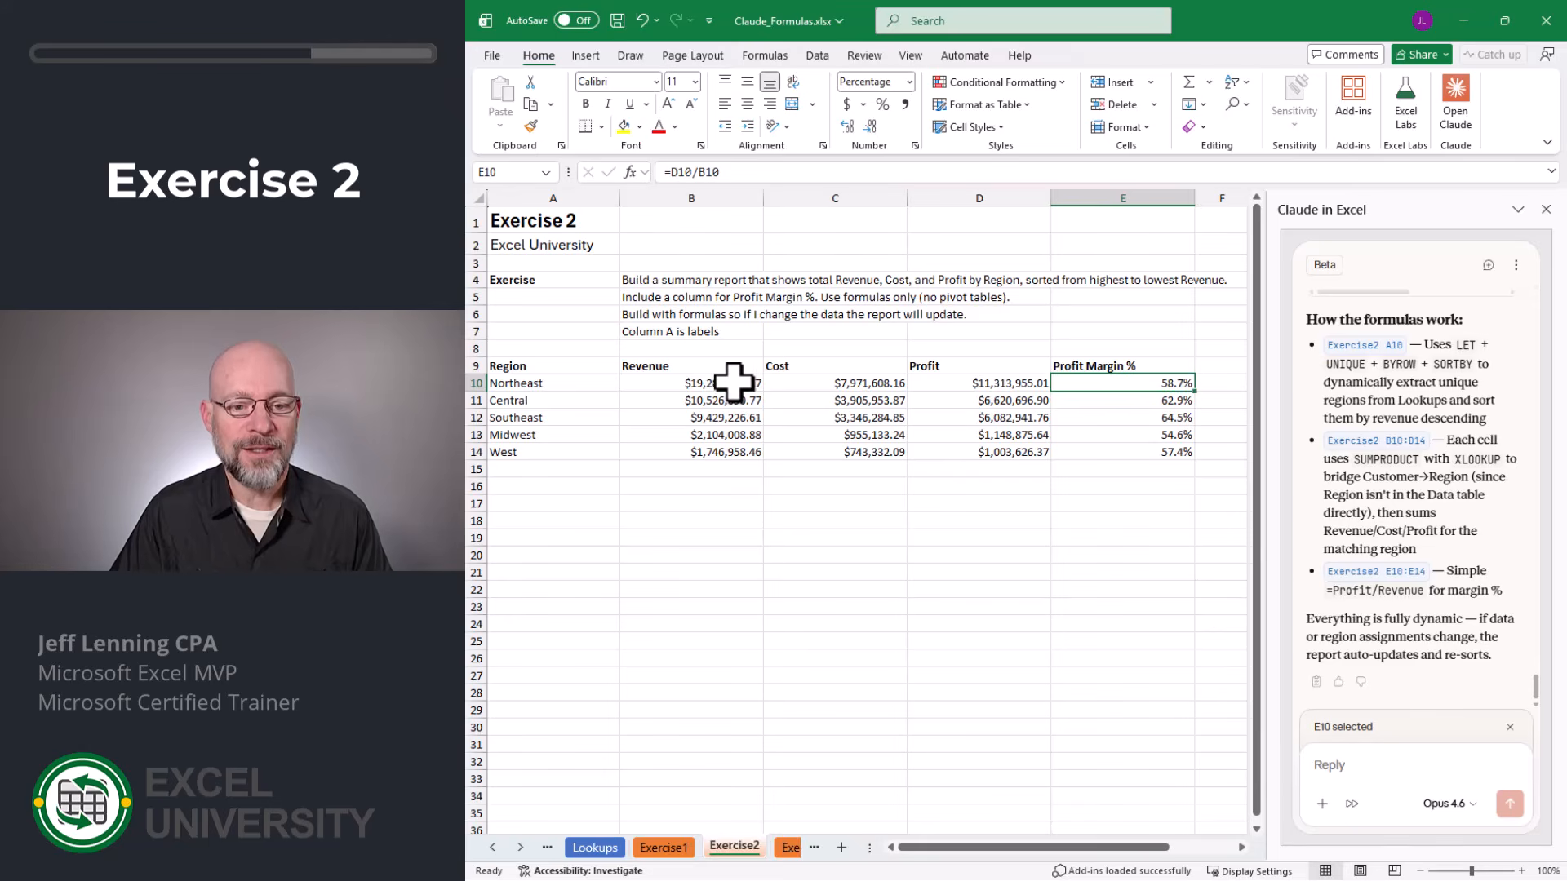
# - Inspect the Northeast Revenue, Cost and Profit formulas in B10:D10, and follow the Profit formula down to D14
pyautogui.click(734, 381)
pyautogui.press('F2')
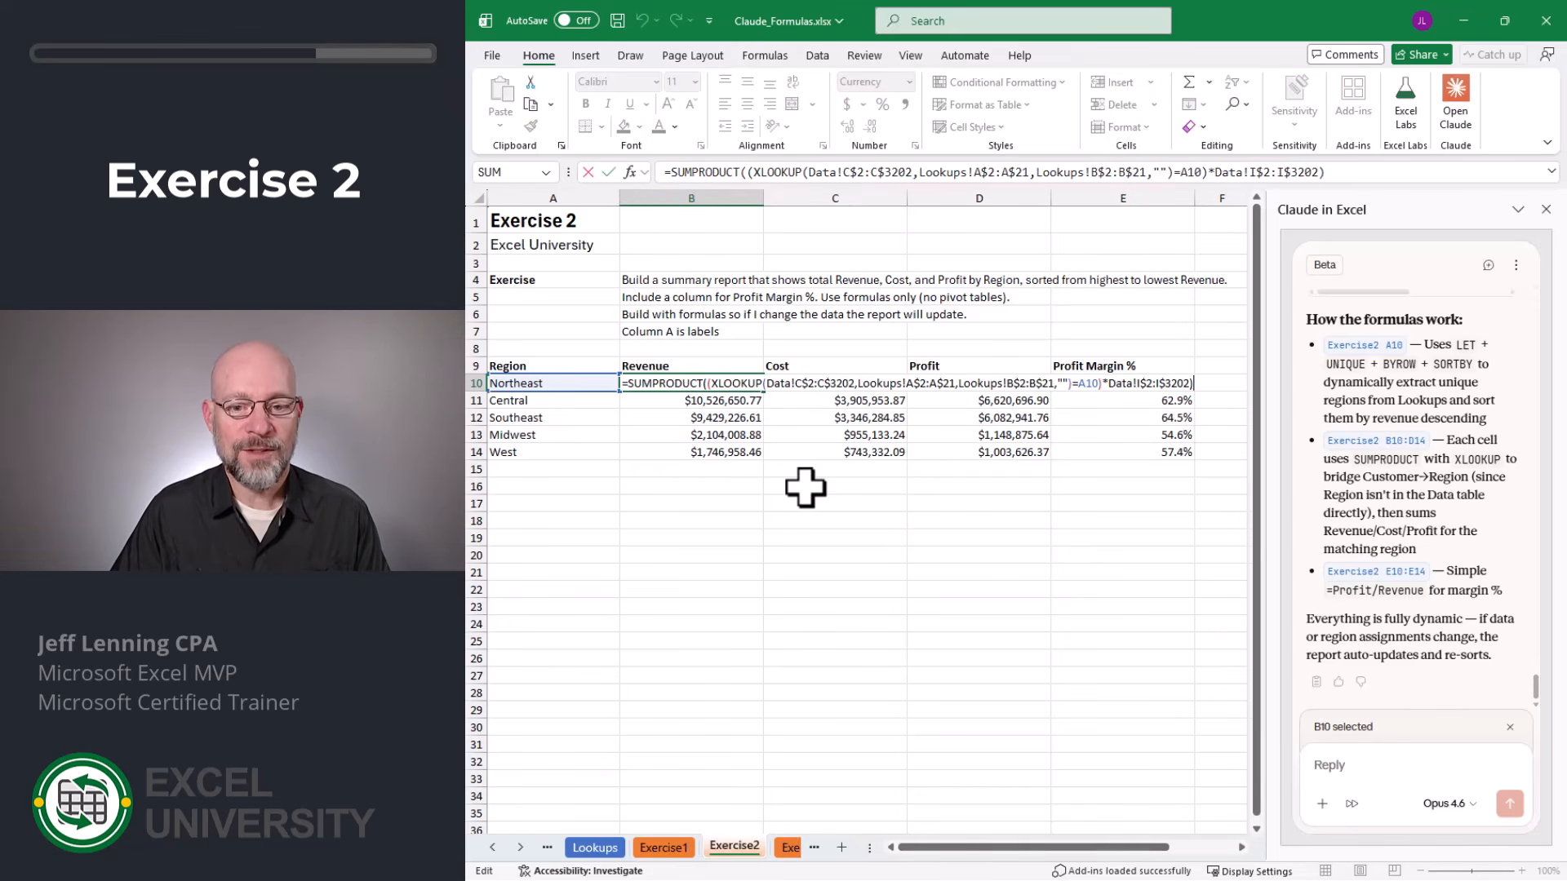
pyautogui.press('Escape')
pyautogui.press('Right')
pyautogui.press('F2')
pyautogui.press('Escape')
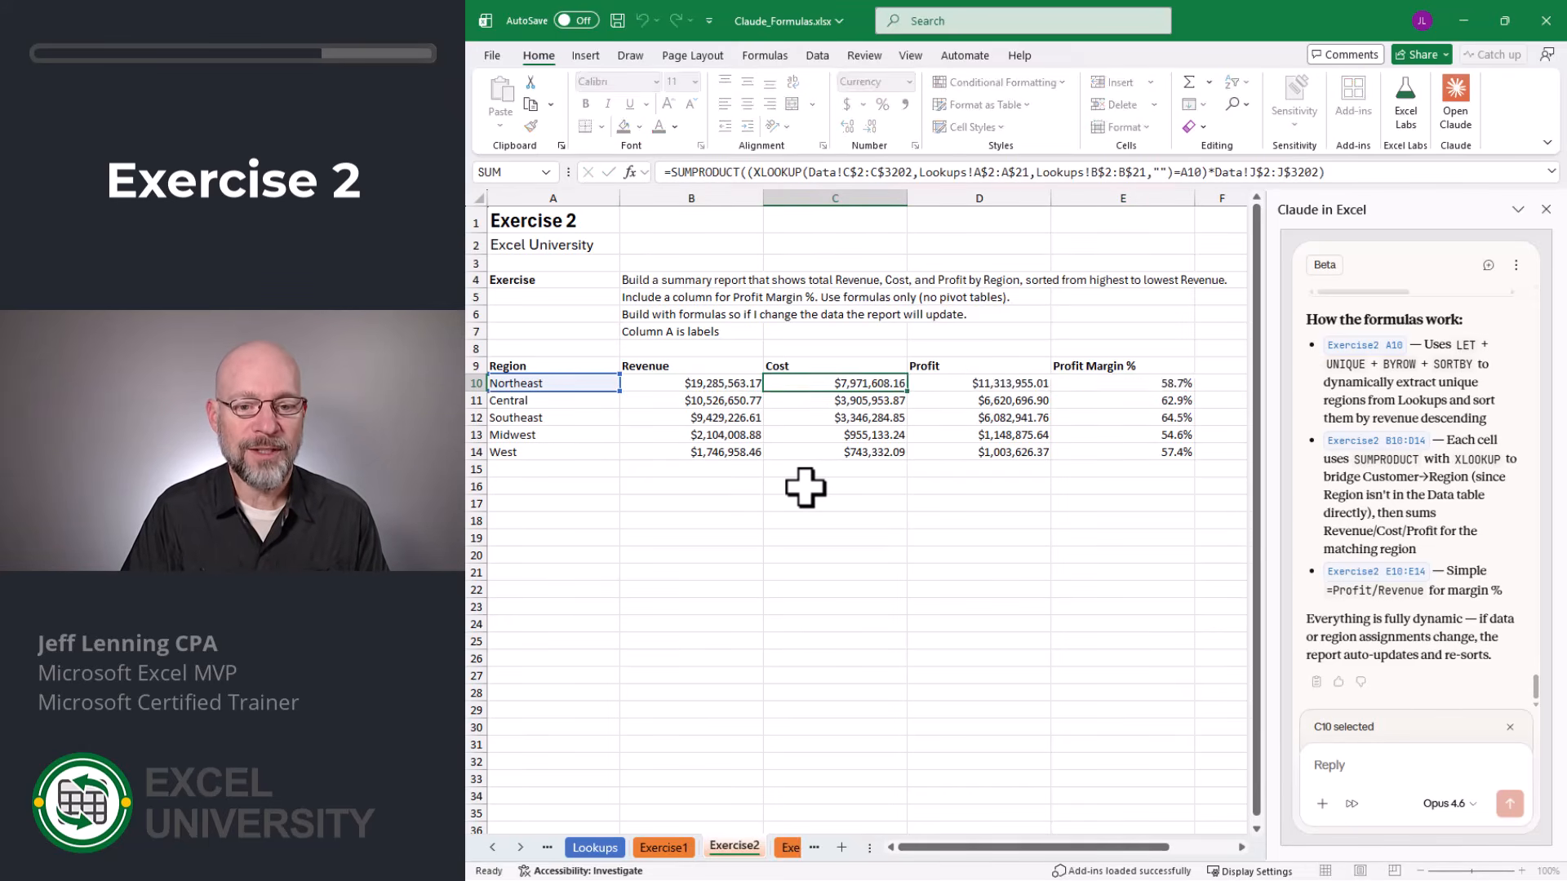
pyautogui.press('Right')
pyautogui.press('F2')
pyautogui.press('Escape')
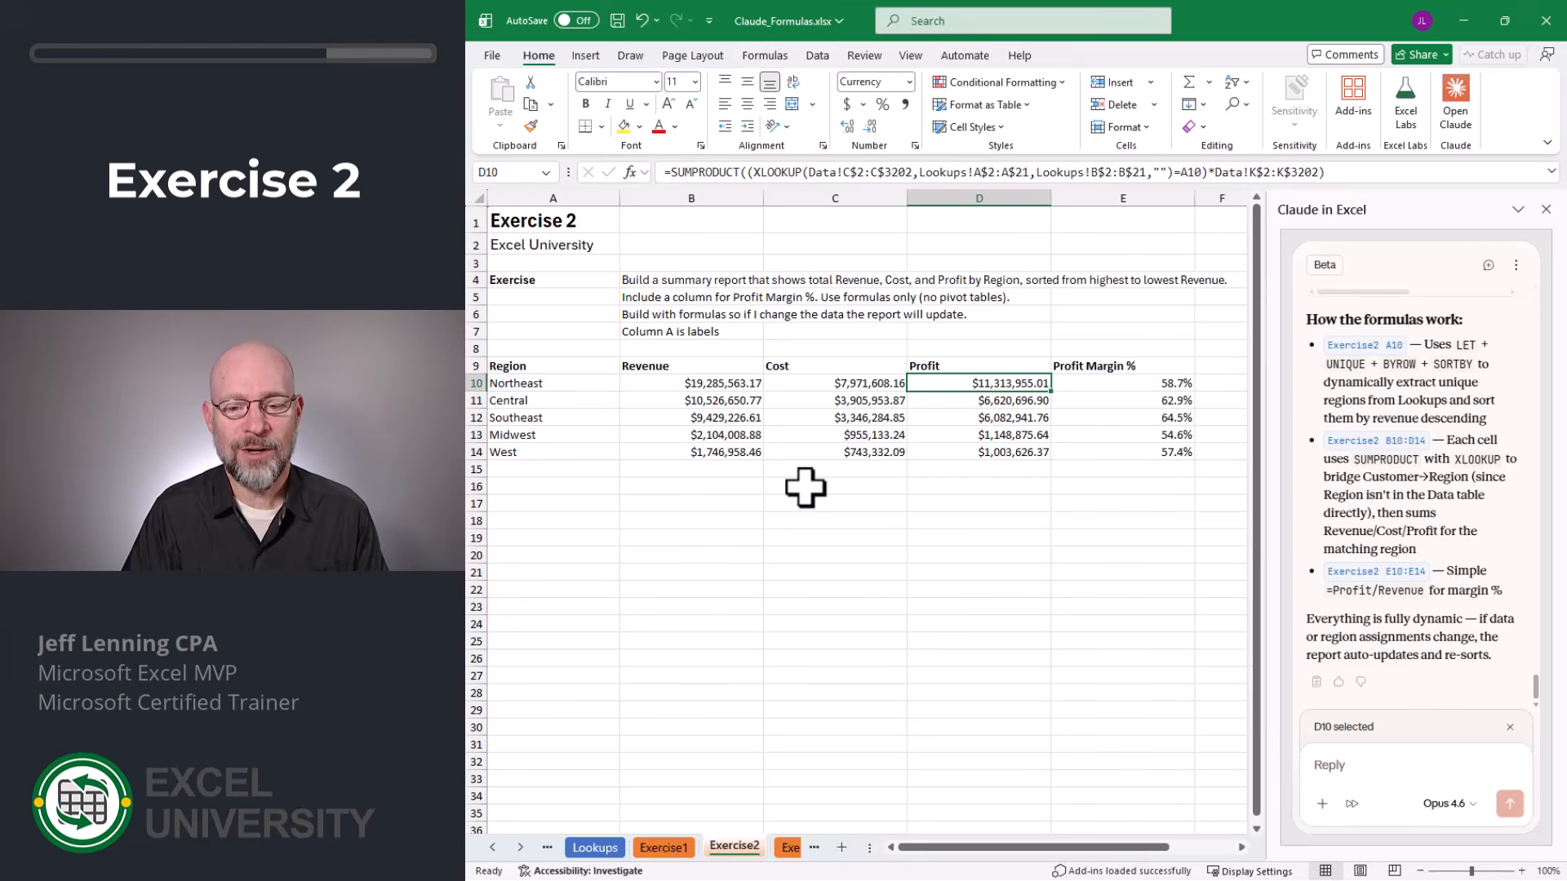
pyautogui.press('Down')
pyautogui.press('Down')
pyautogui.press('Down')
pyautogui.press('Down')
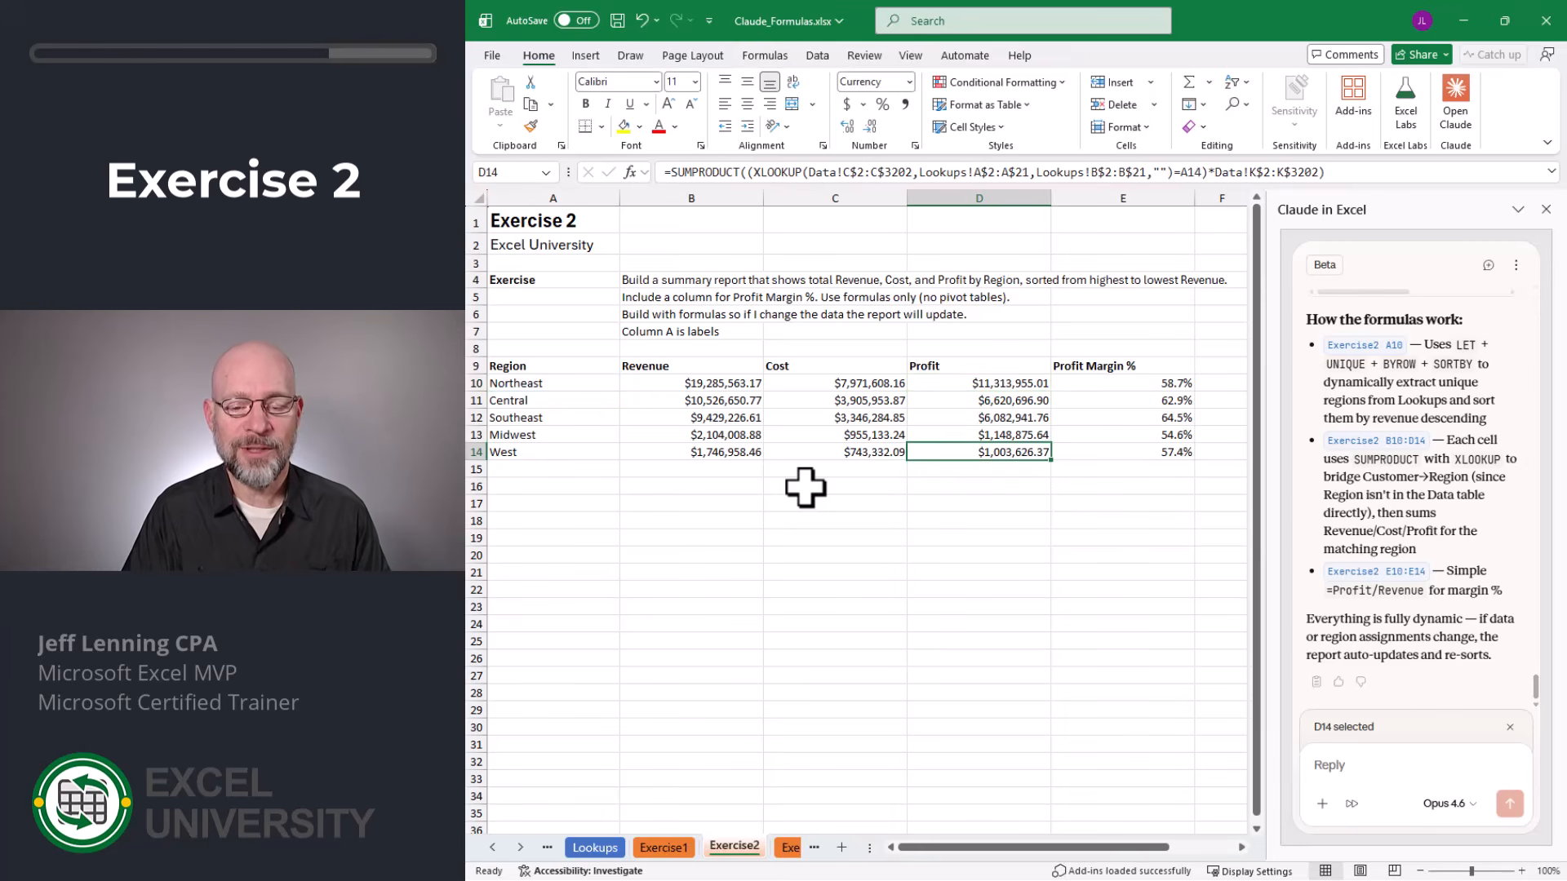
# - Add AutoSum totals of the five regions' Revenue, Cost and Profit in B15:D15
pyautogui.click(746, 468)
pyautogui.moveTo(747, 468); pyautogui.dragTo(955, 469)
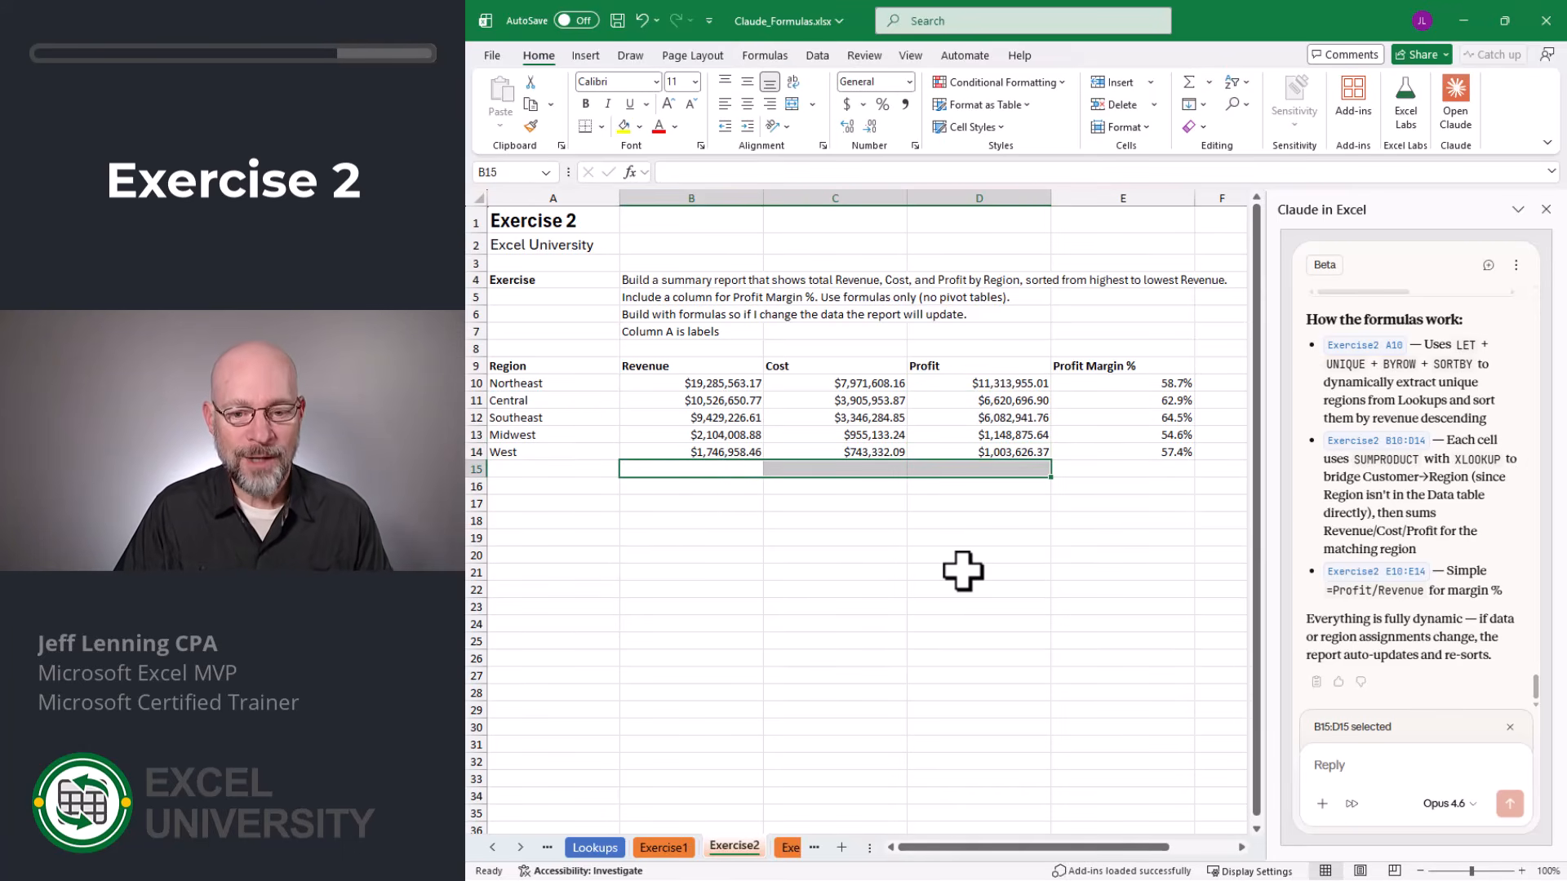
pyautogui.hotkey('alt', '=')
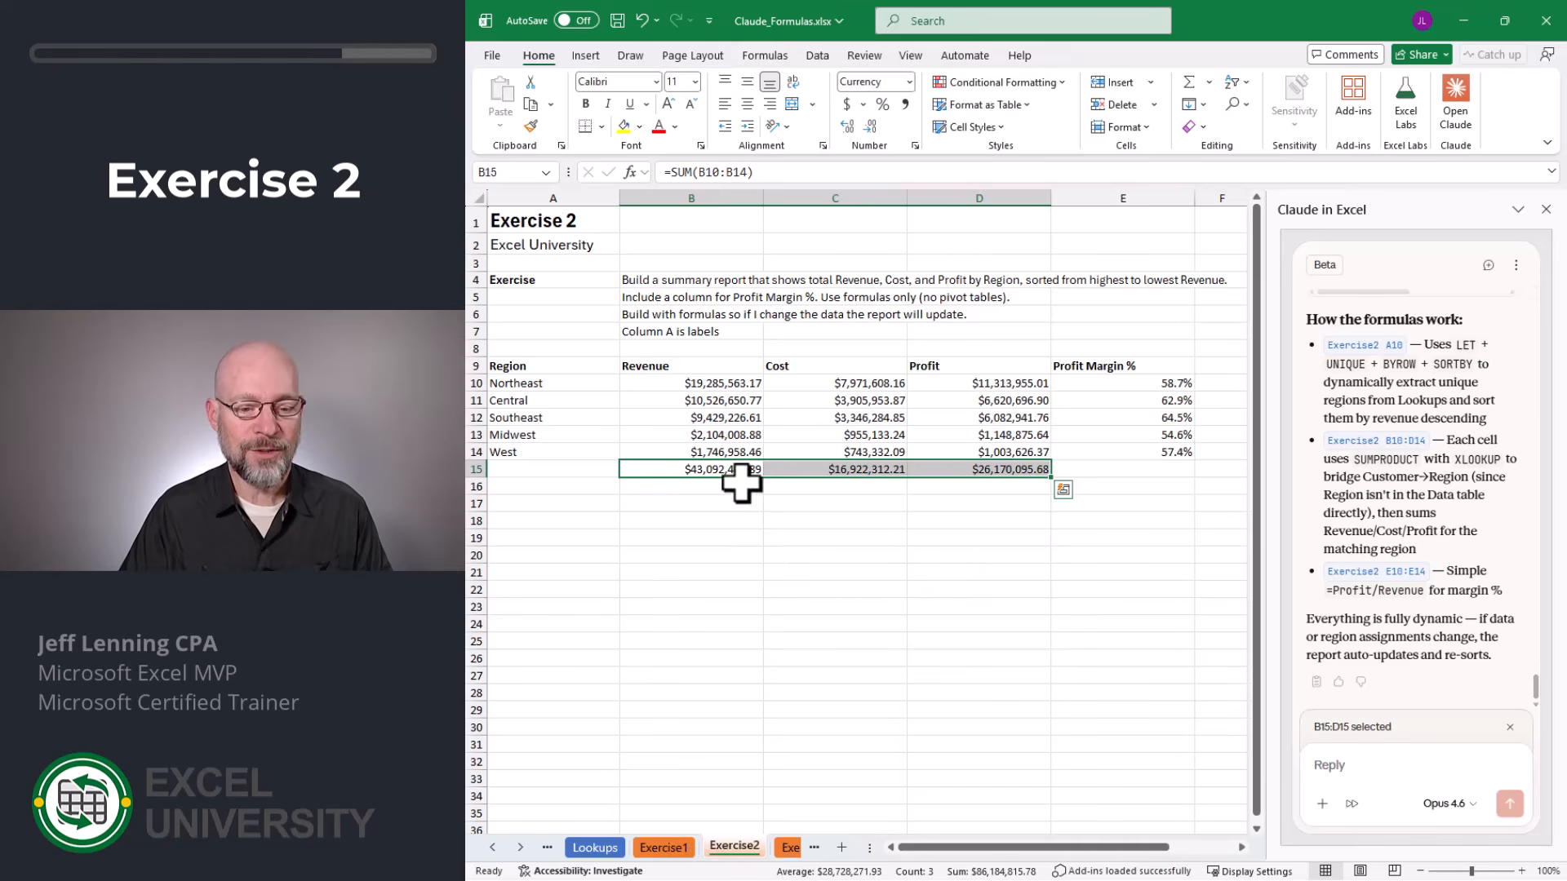
pyautogui.click(722, 383)
pyautogui.click(722, 468)
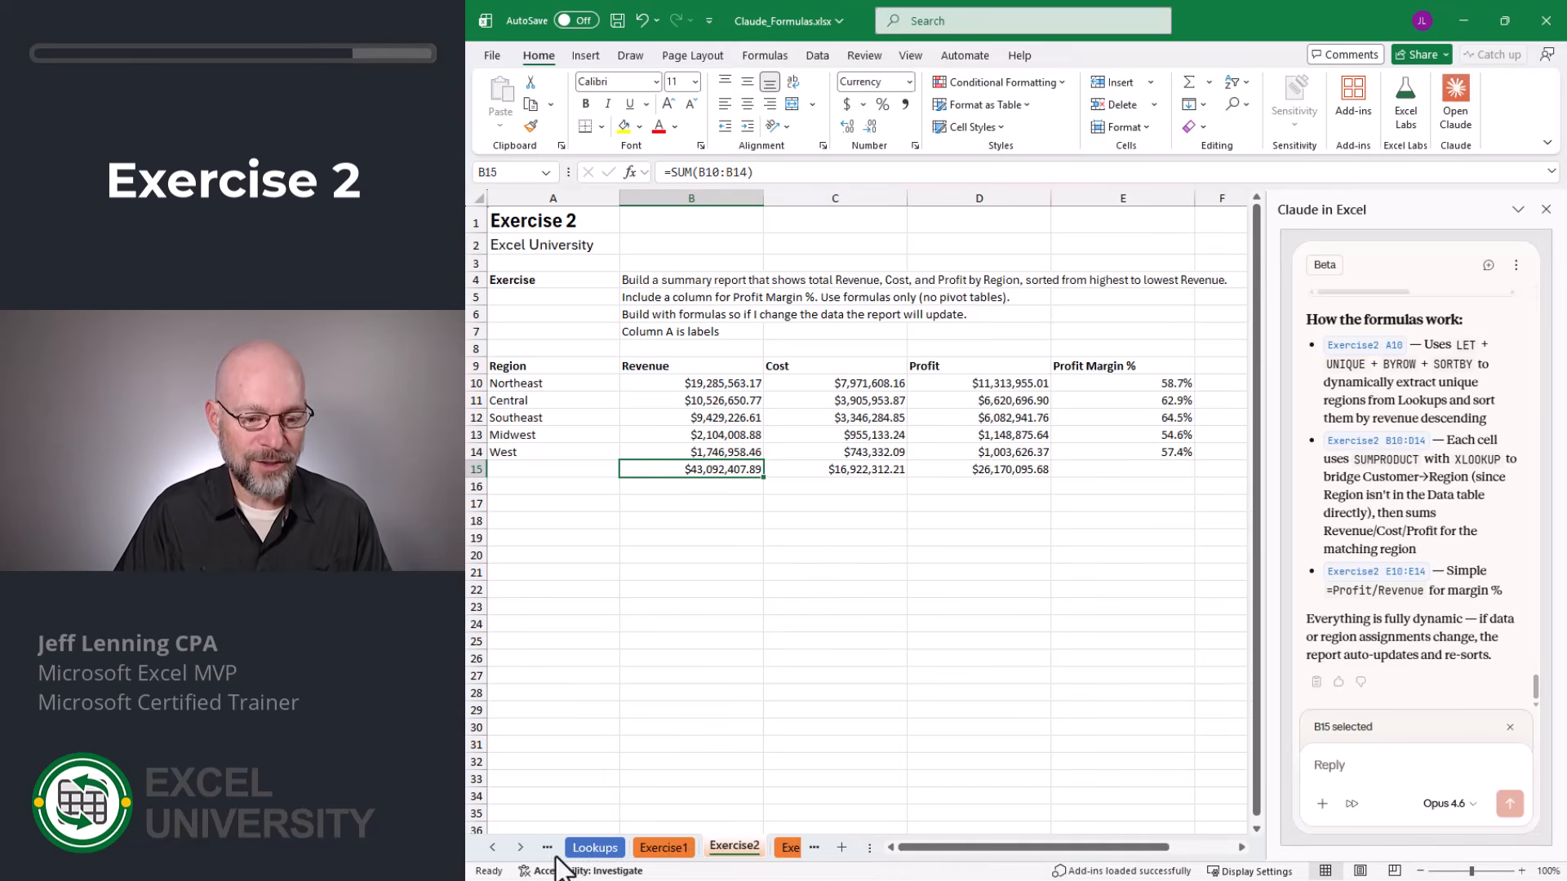
# - Clear the Customer filter in the Data sheet's table by selecting all customers again
pyautogui.click(493, 848)
pyautogui.click(580, 848)
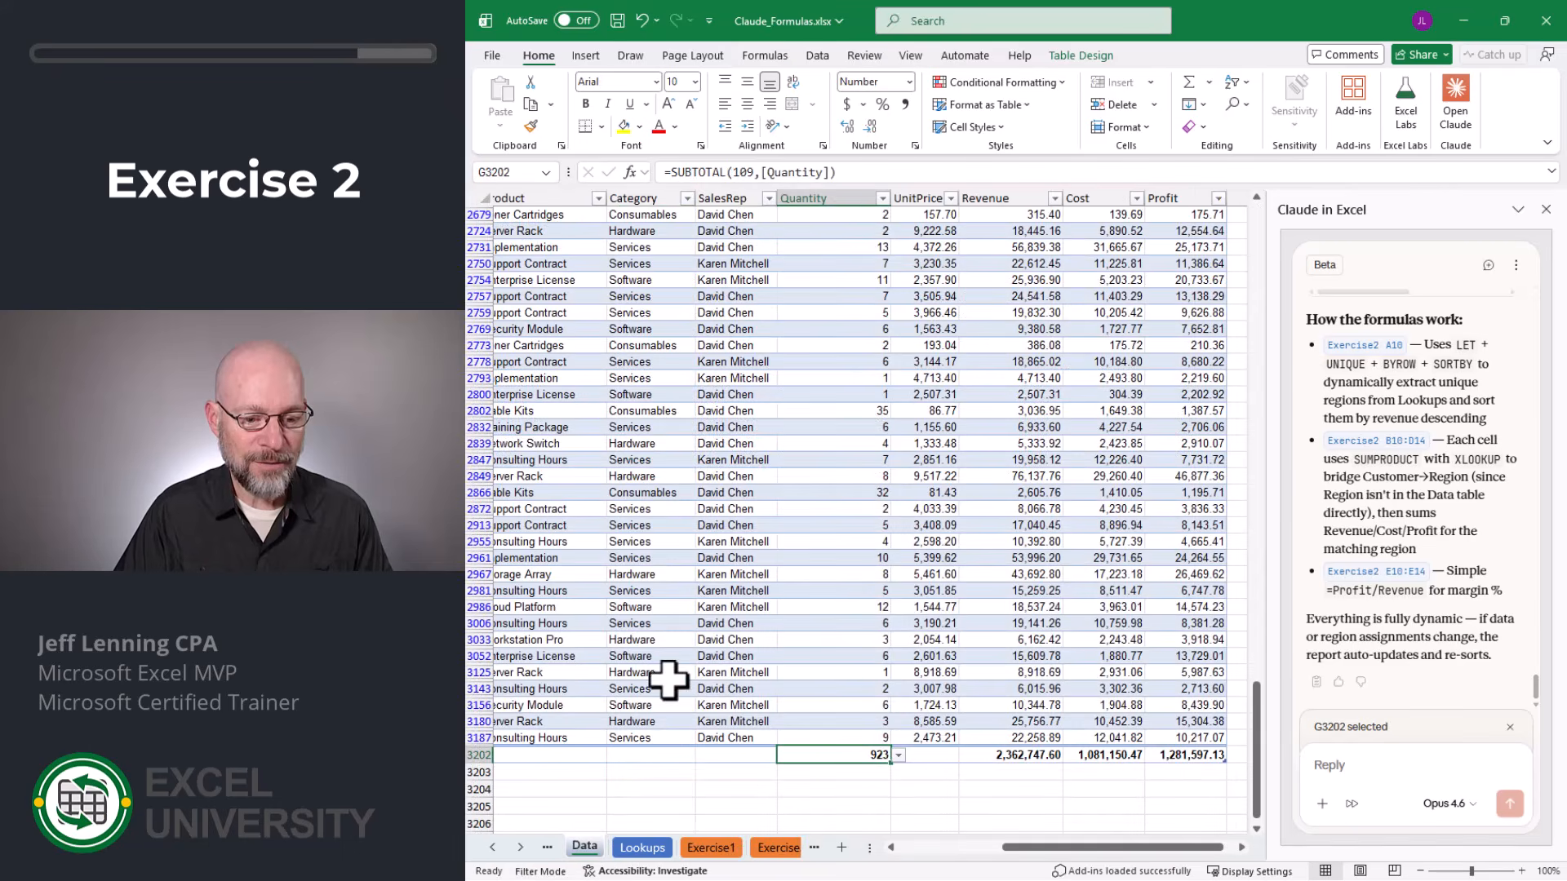
pyautogui.click(629, 246)
pyautogui.press('Home')
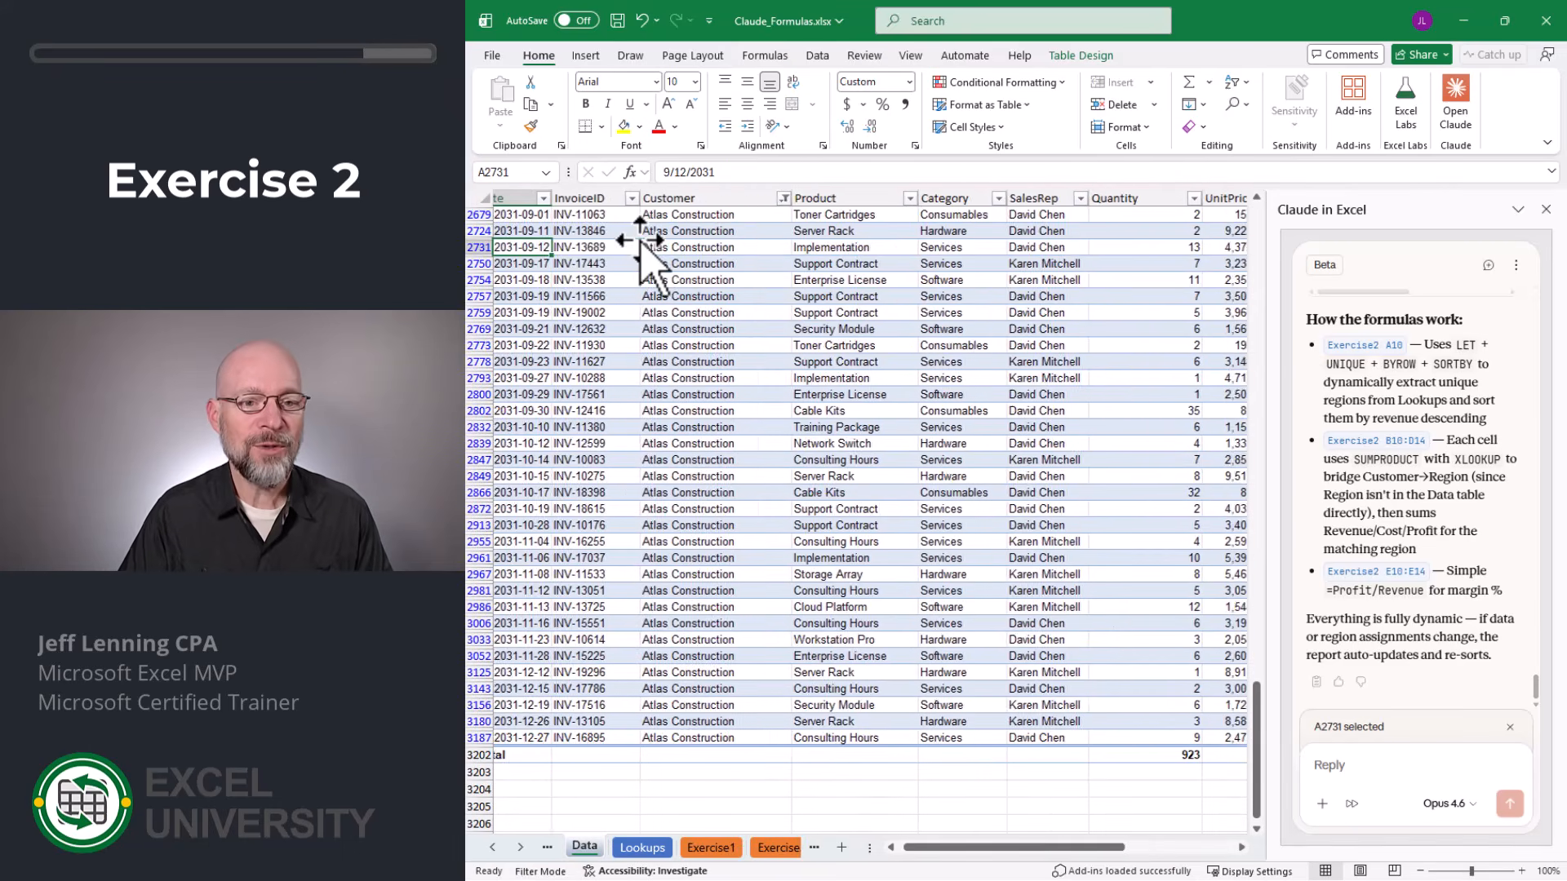
pyautogui.click(802, 198)
pyautogui.click(629, 424)
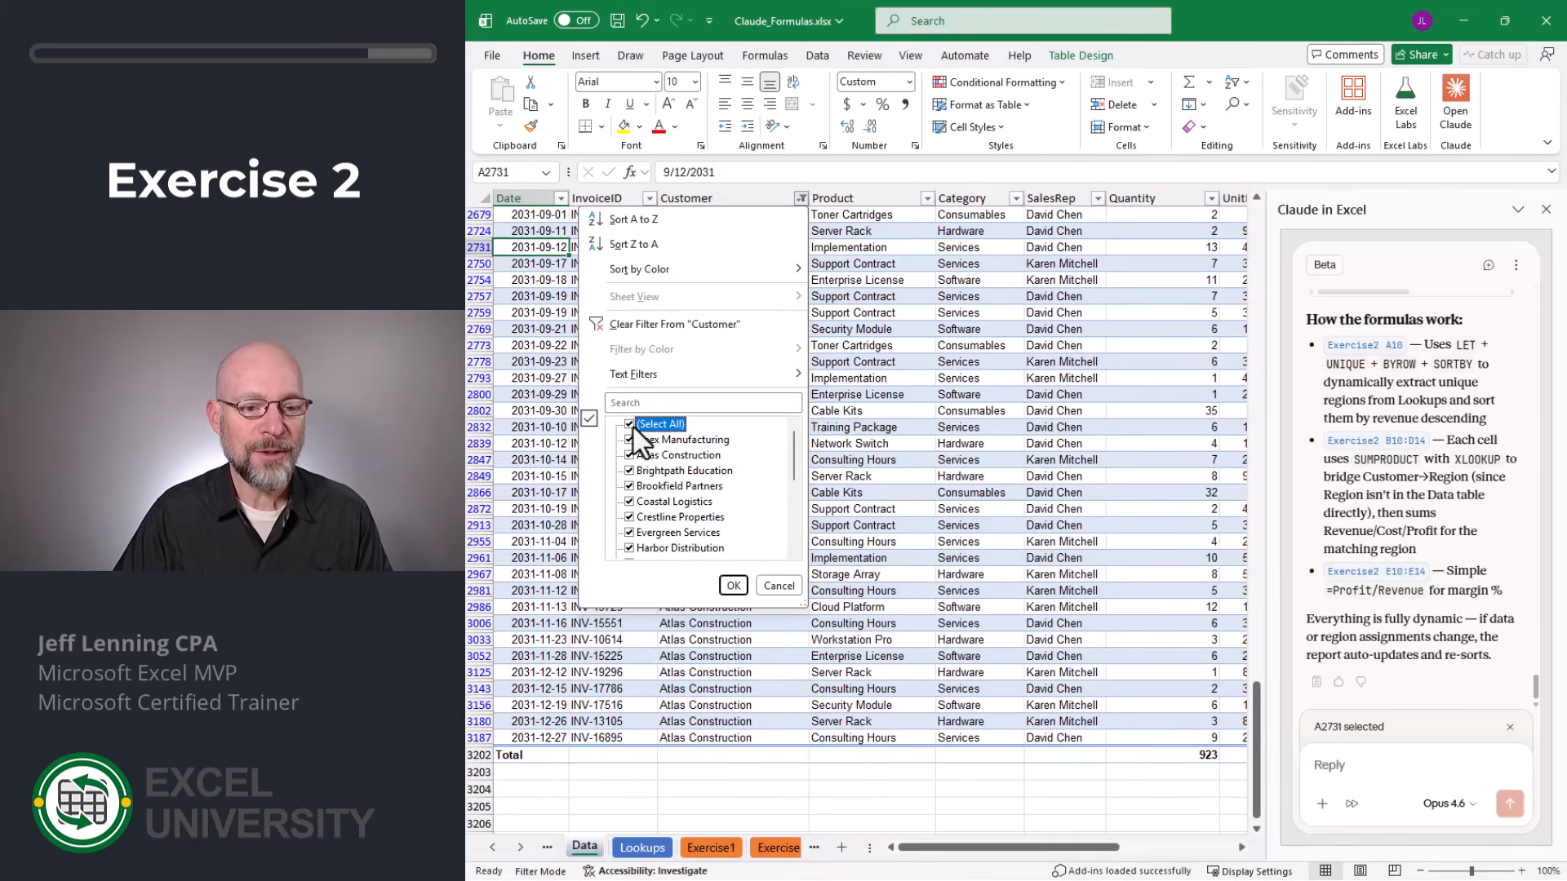
pyautogui.click(735, 585)
# - Compare the Revenue total at the end of the Data table with the Exercise2 report's Revenue total in B15
pyautogui.click(821, 590)
pyautogui.hotkey('ctrl', 'End')
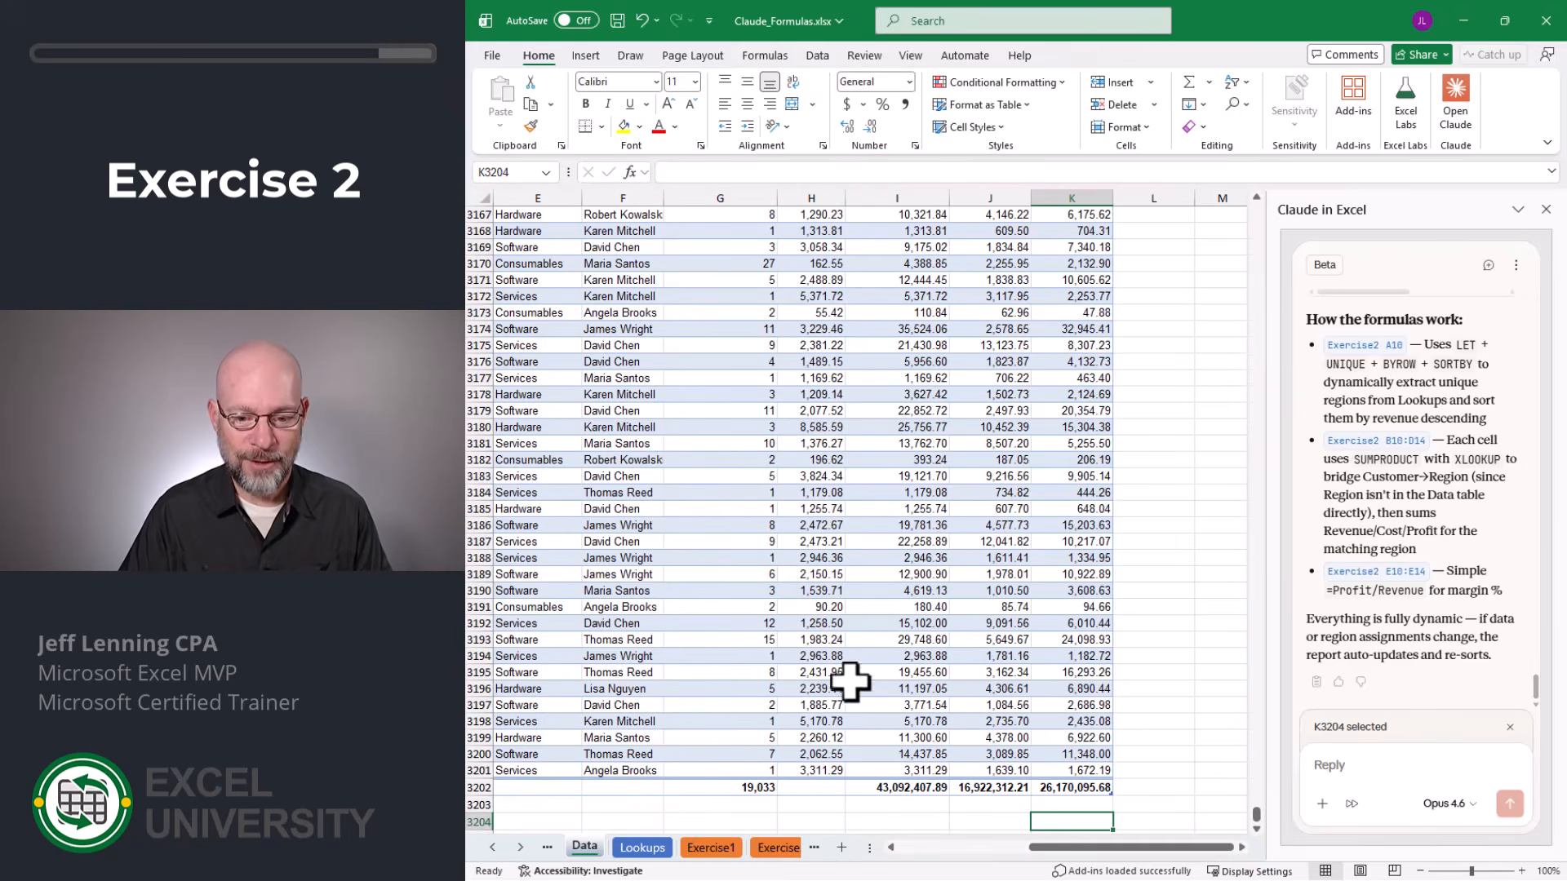
pyautogui.click(898, 788)
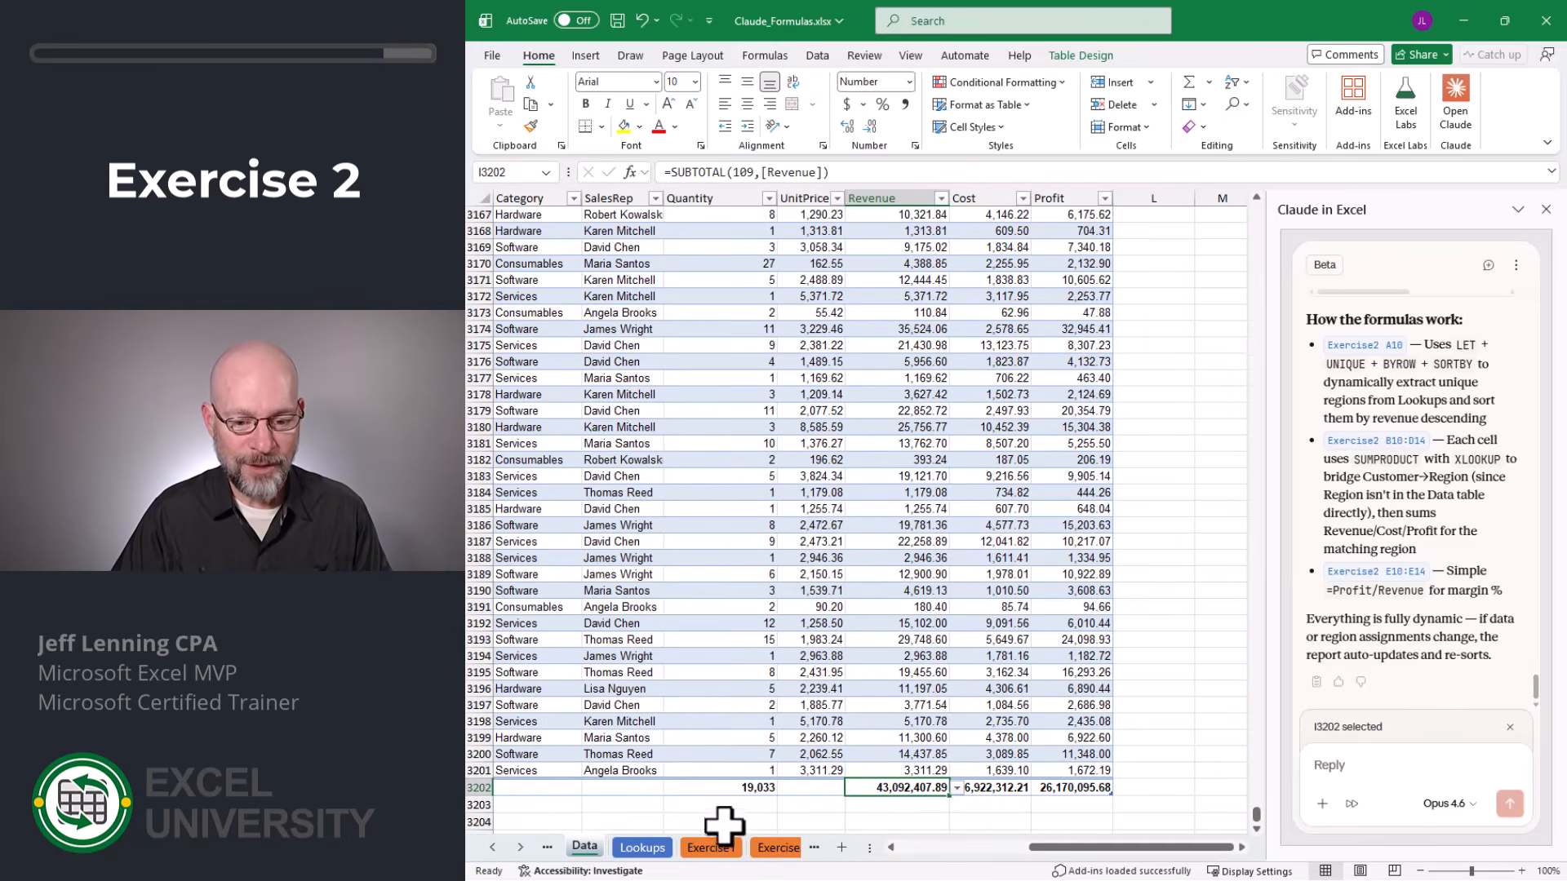
pyautogui.click(775, 849)
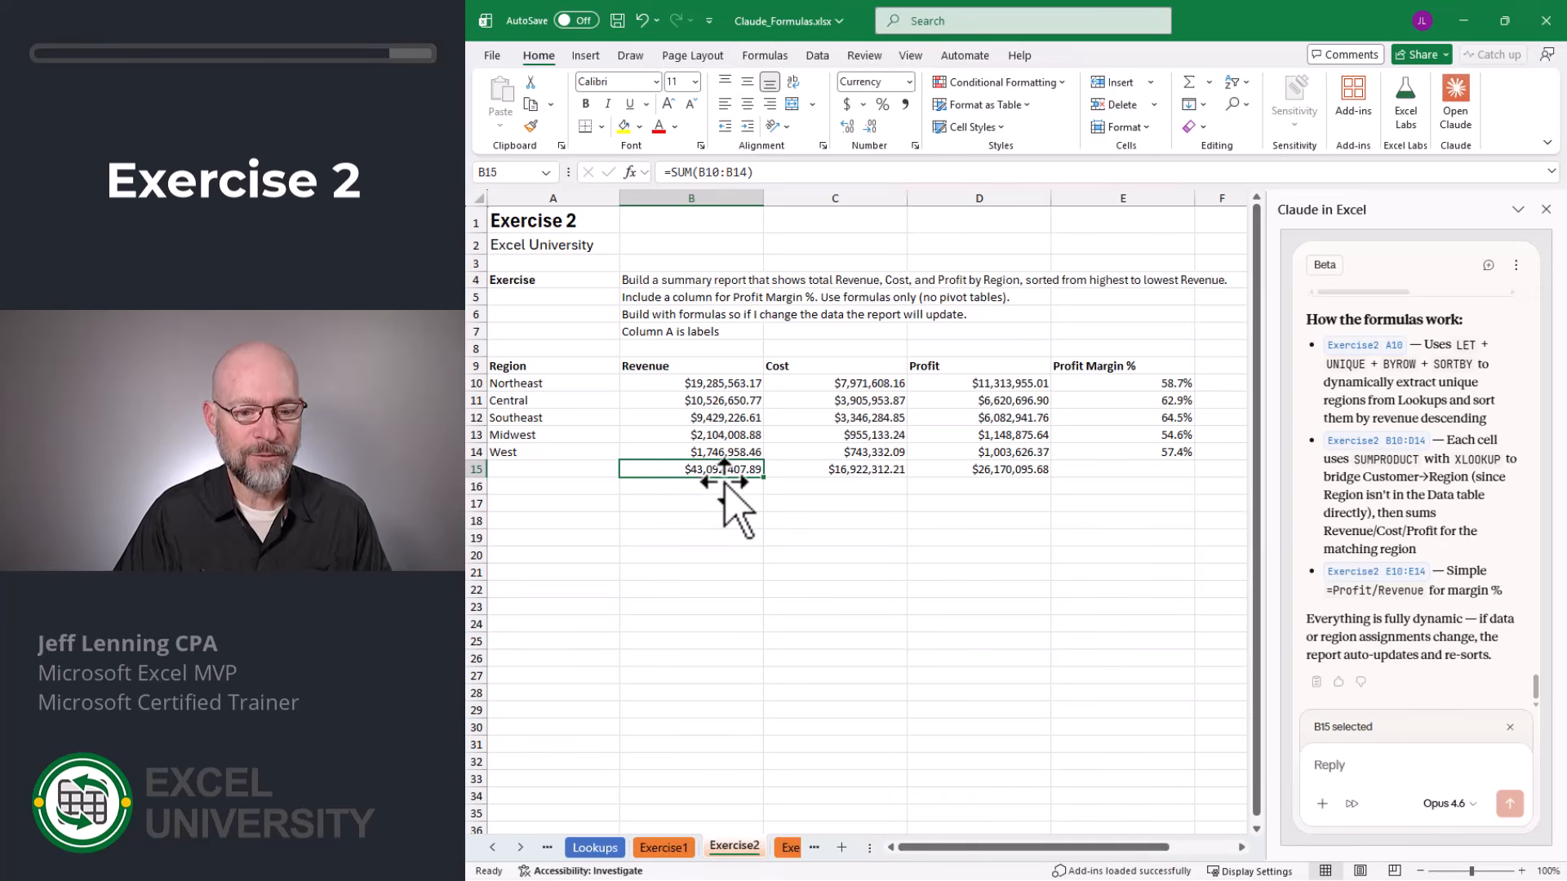
# - Check the Exercise2 report's Cost and Profit totals in C15:D15 against the Data table's total row
pyautogui.click(834, 487)
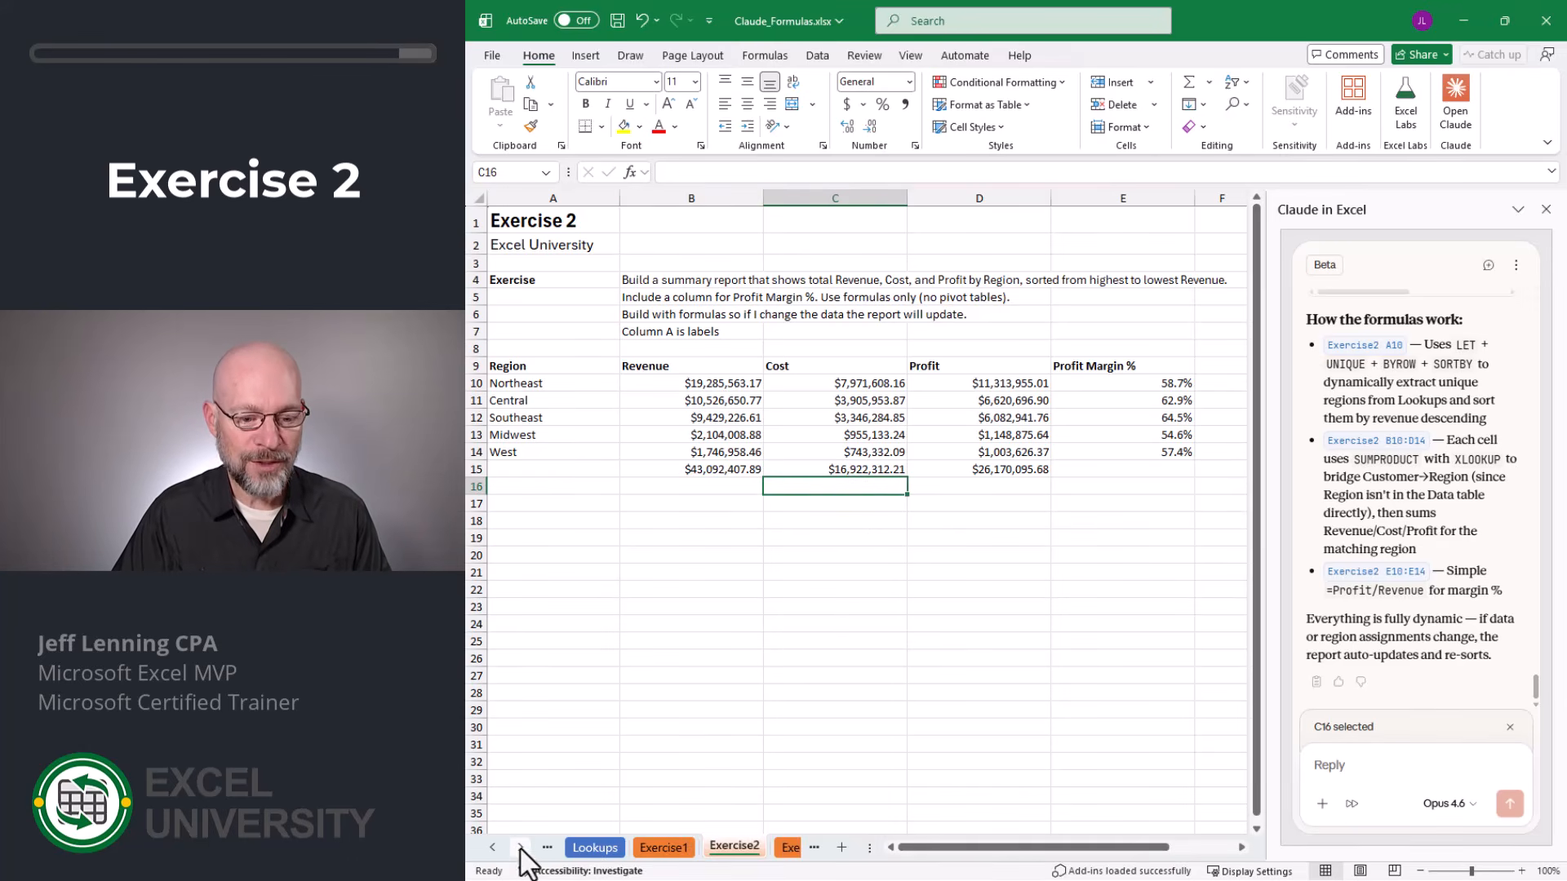
pyautogui.click(554, 847)
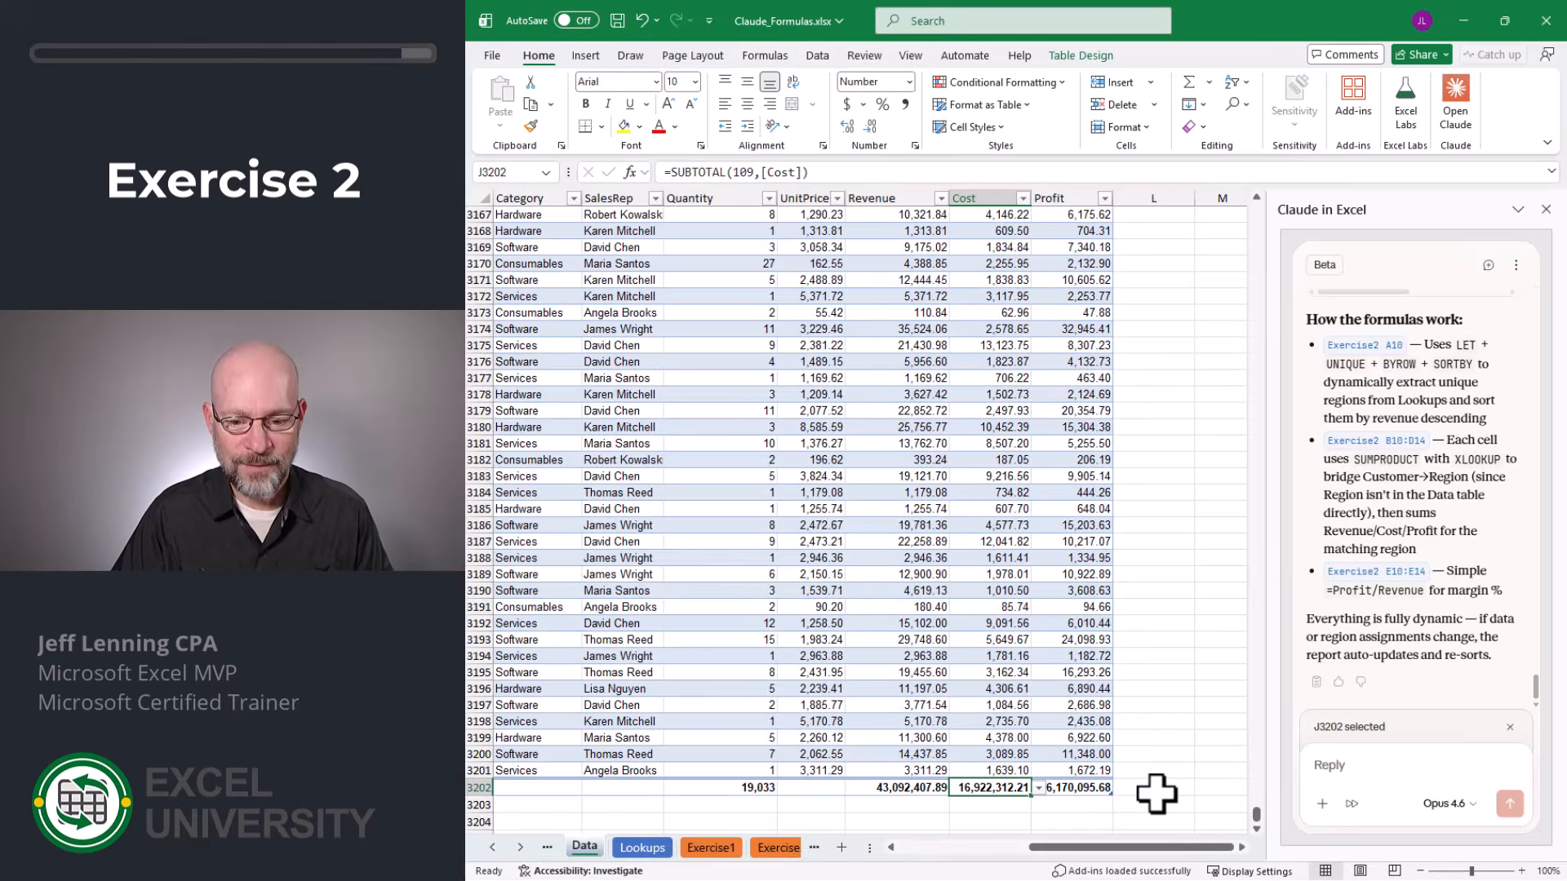
pyautogui.click(1083, 788)
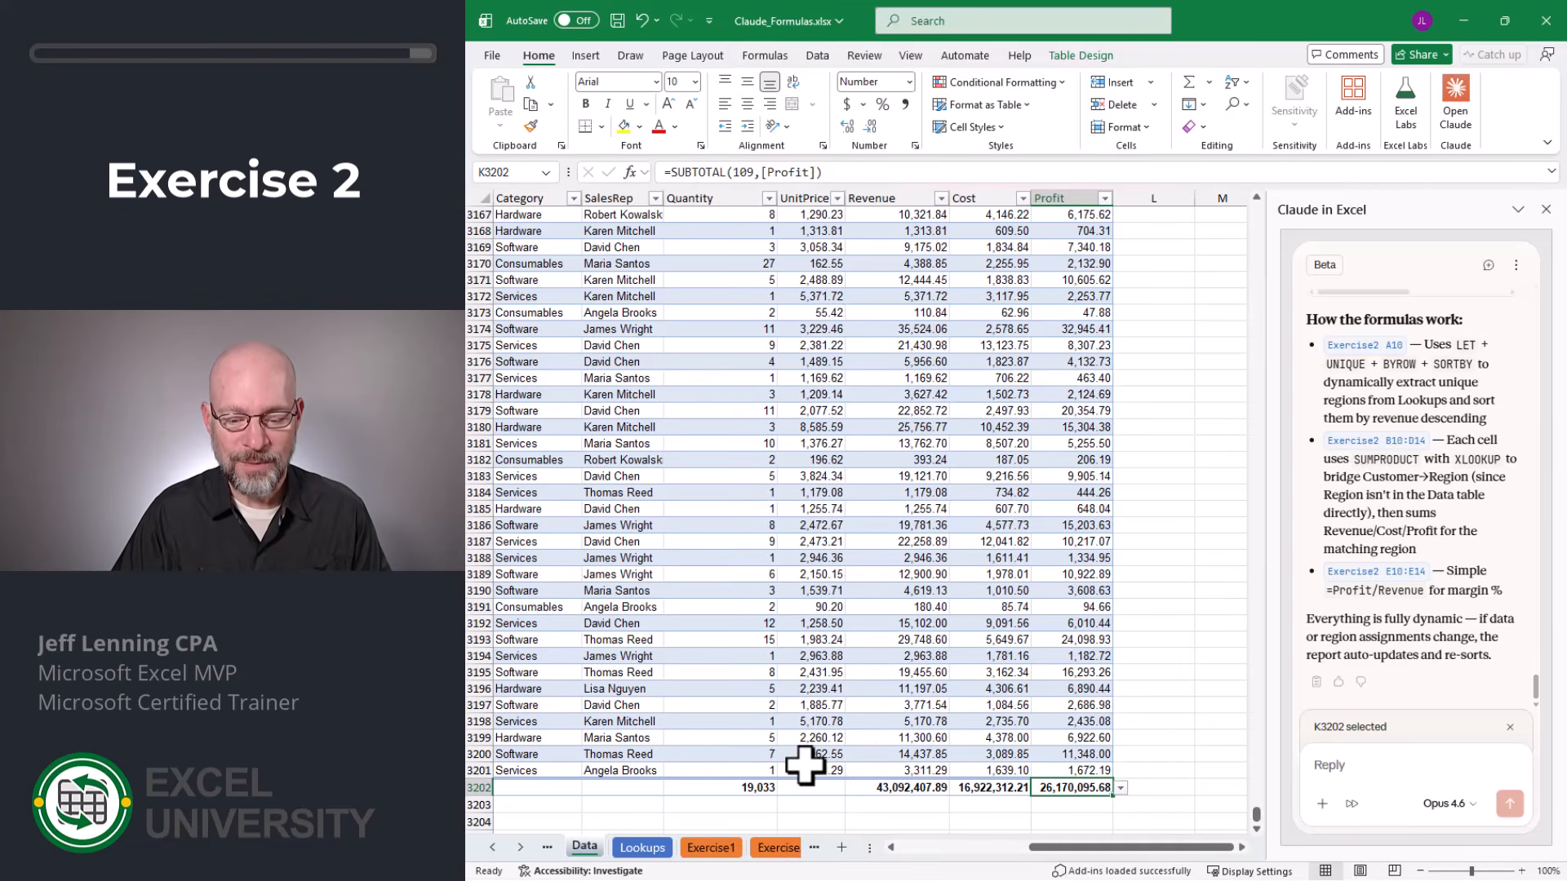
pyautogui.click(761, 847)
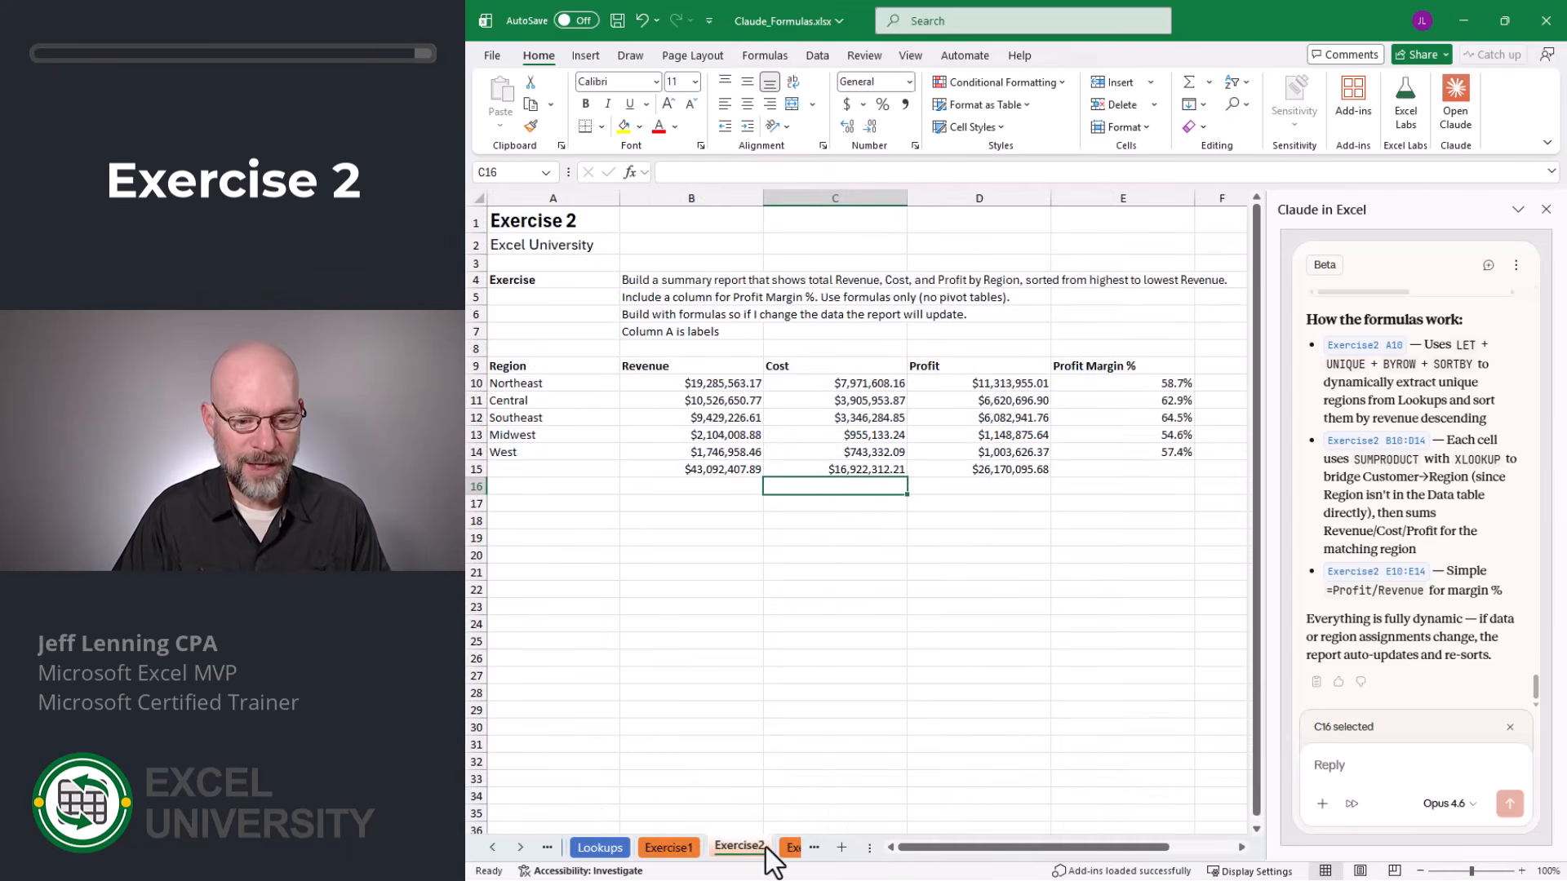
pyautogui.click(961, 471)
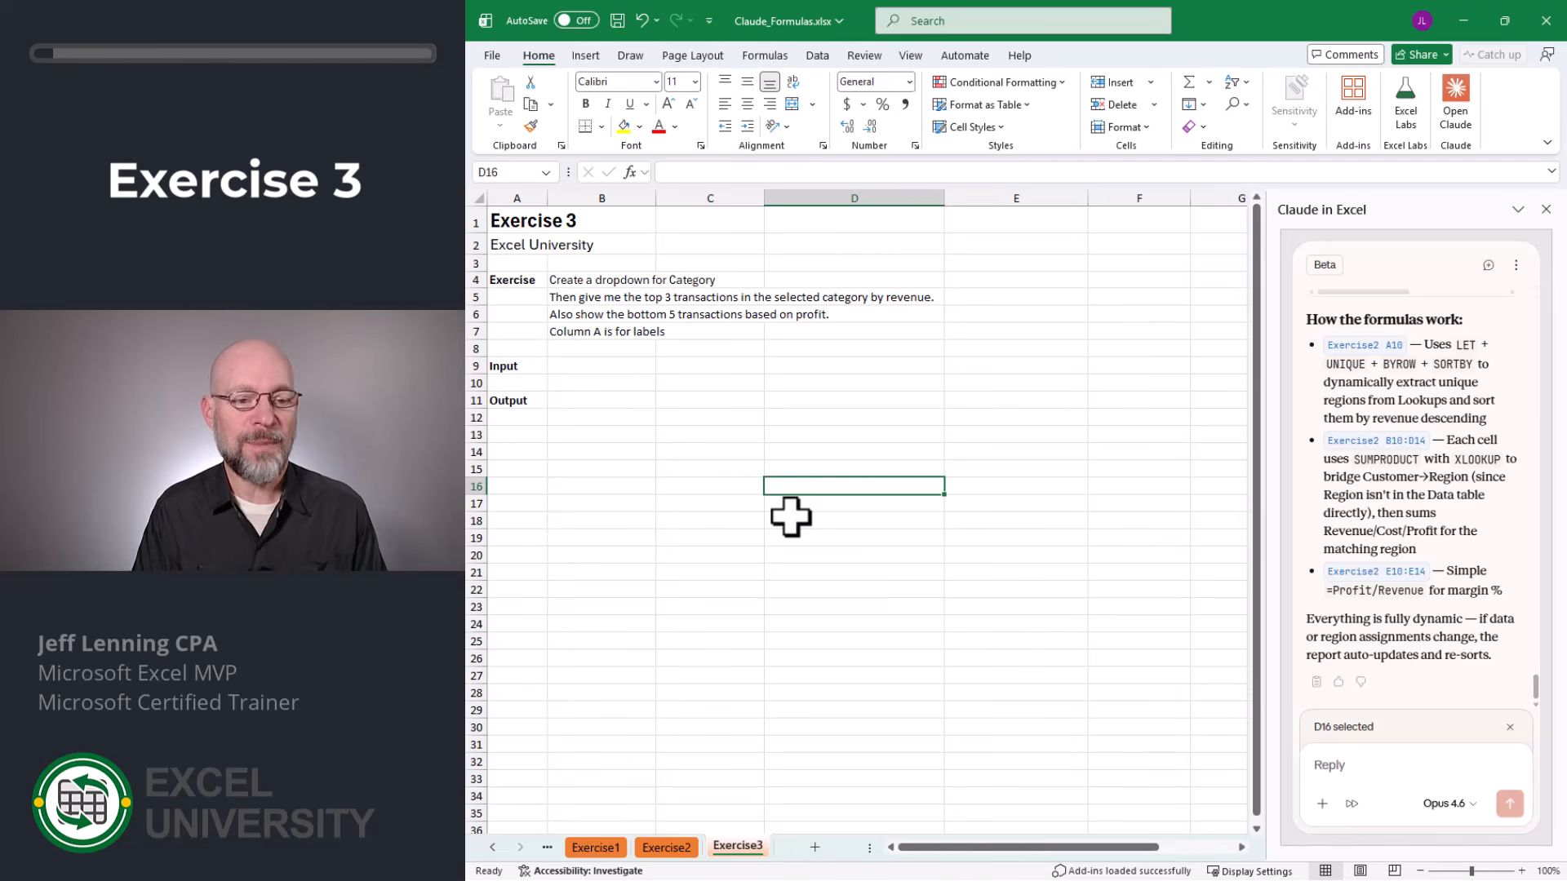
# - Send the Exercise3 instructions from B4:B7 to Claude as a prompt, and widen column A to fit the dates in the output
pyautogui.moveTo(608, 280); pyautogui.dragTo(612, 330)
pyautogui.hotkey('ctrl', 'c')
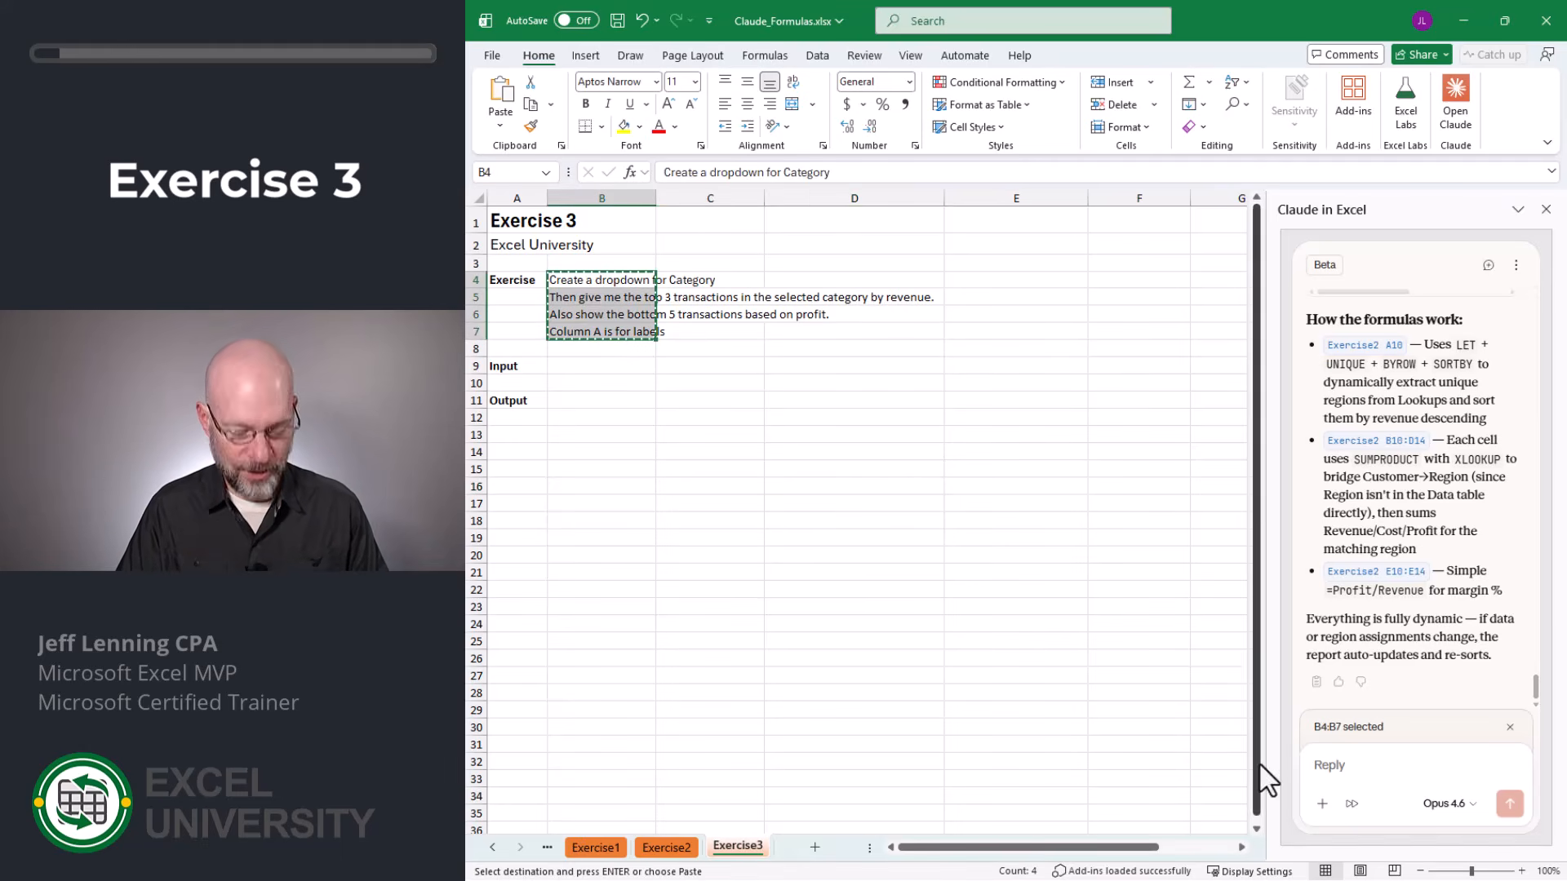
pyautogui.click(1366, 767)
pyautogui.hotkey('ctrl', 'v')
pyautogui.press('Return')
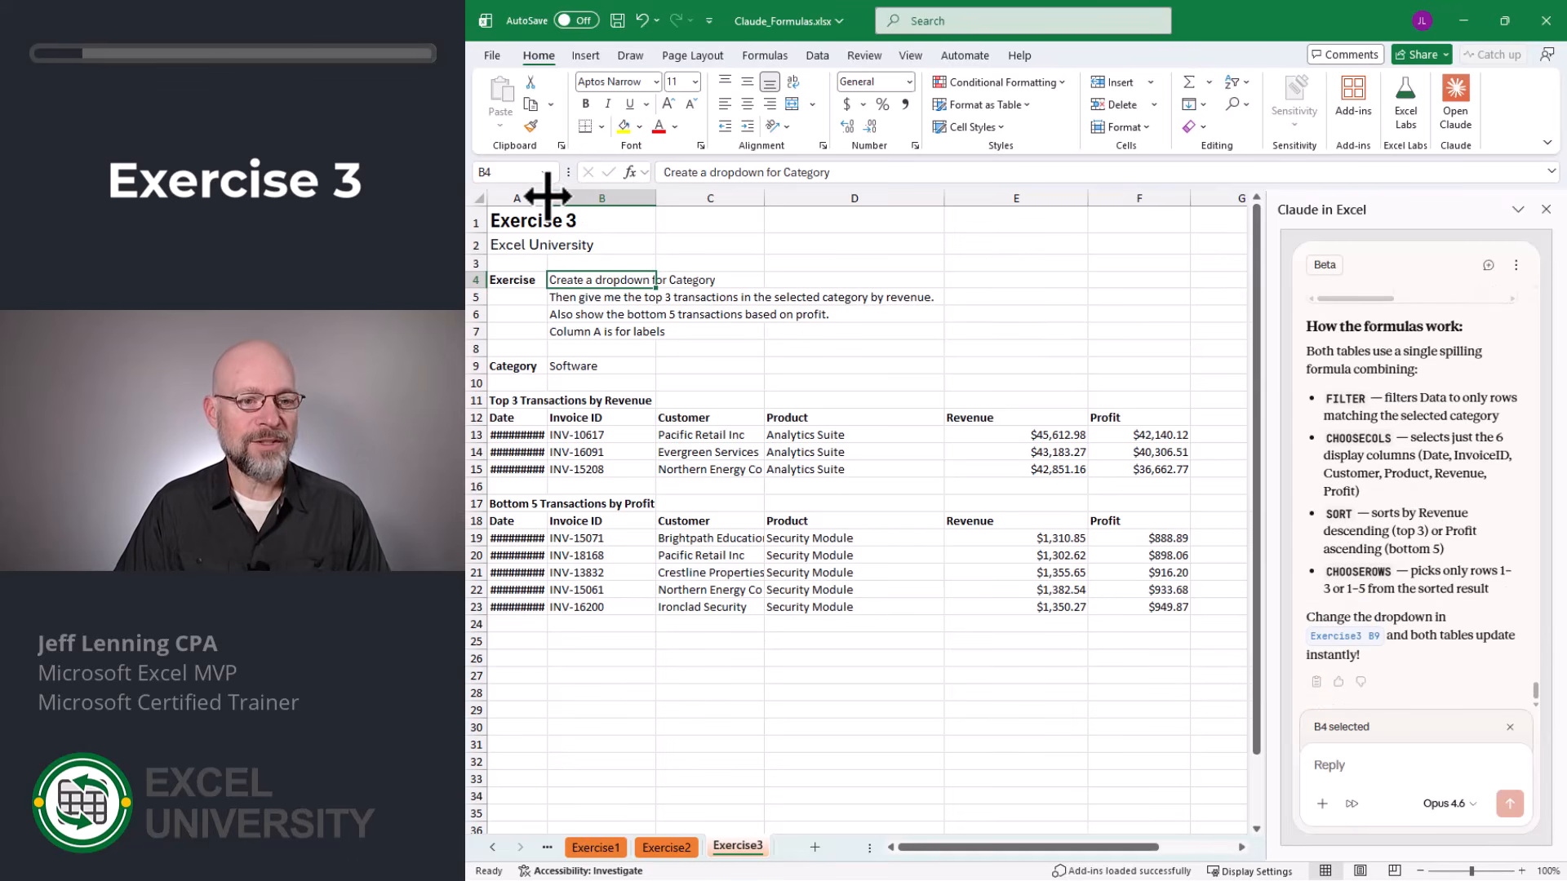
pyautogui.moveTo(547, 198); pyautogui.dragTo(560, 198)
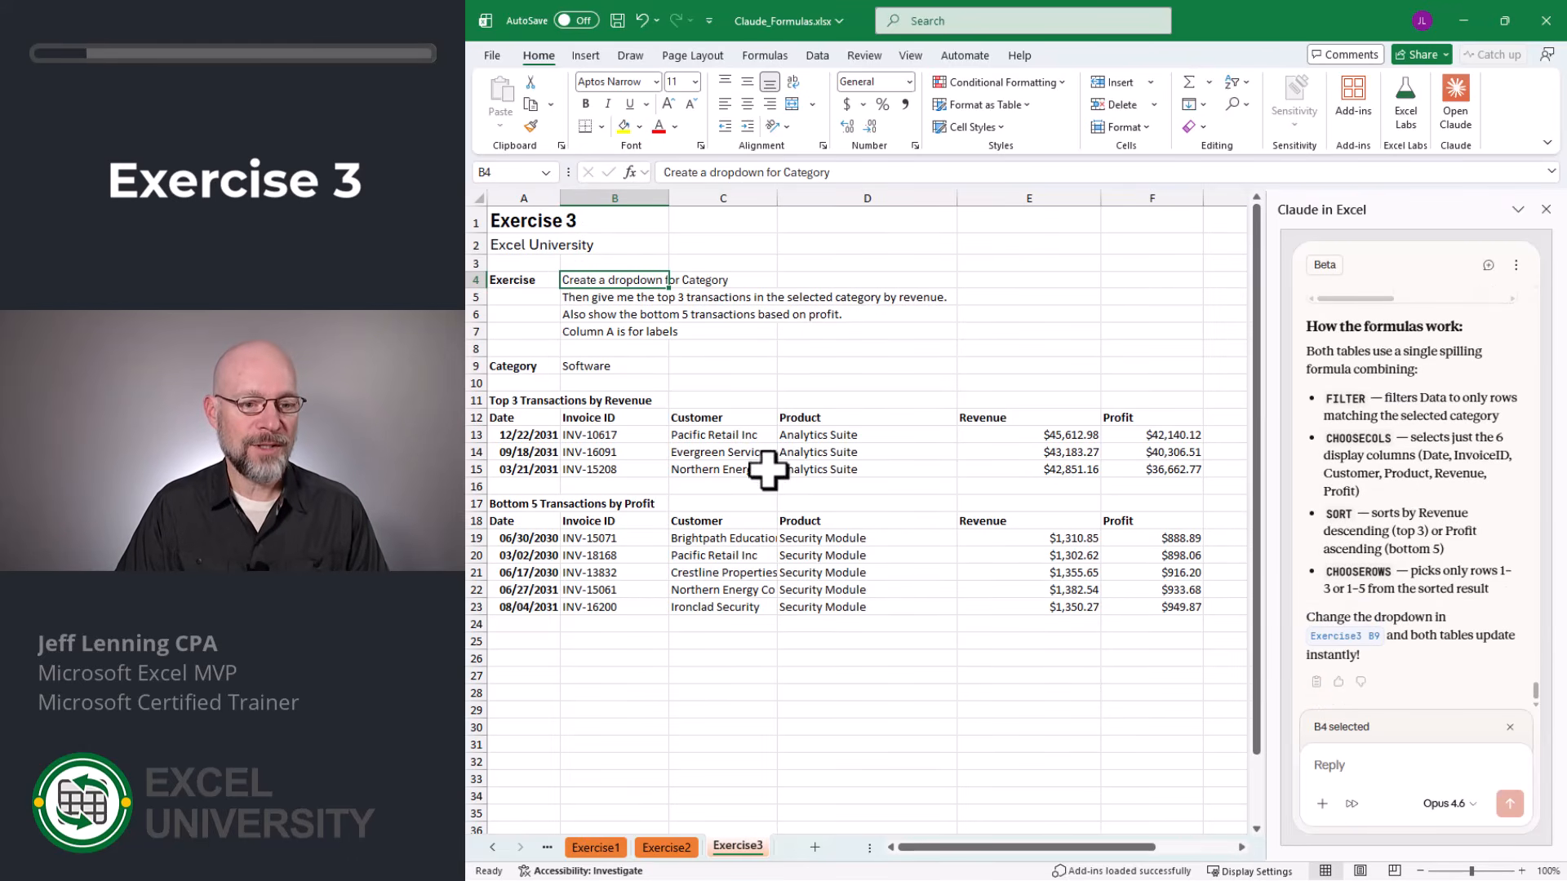
# - Review Claude's response for Exercise3, from its layout plan and build steps to the explanation of how the formulas work
pyautogui.moveTo(1536, 689); pyautogui.dragTo(1539, 576)
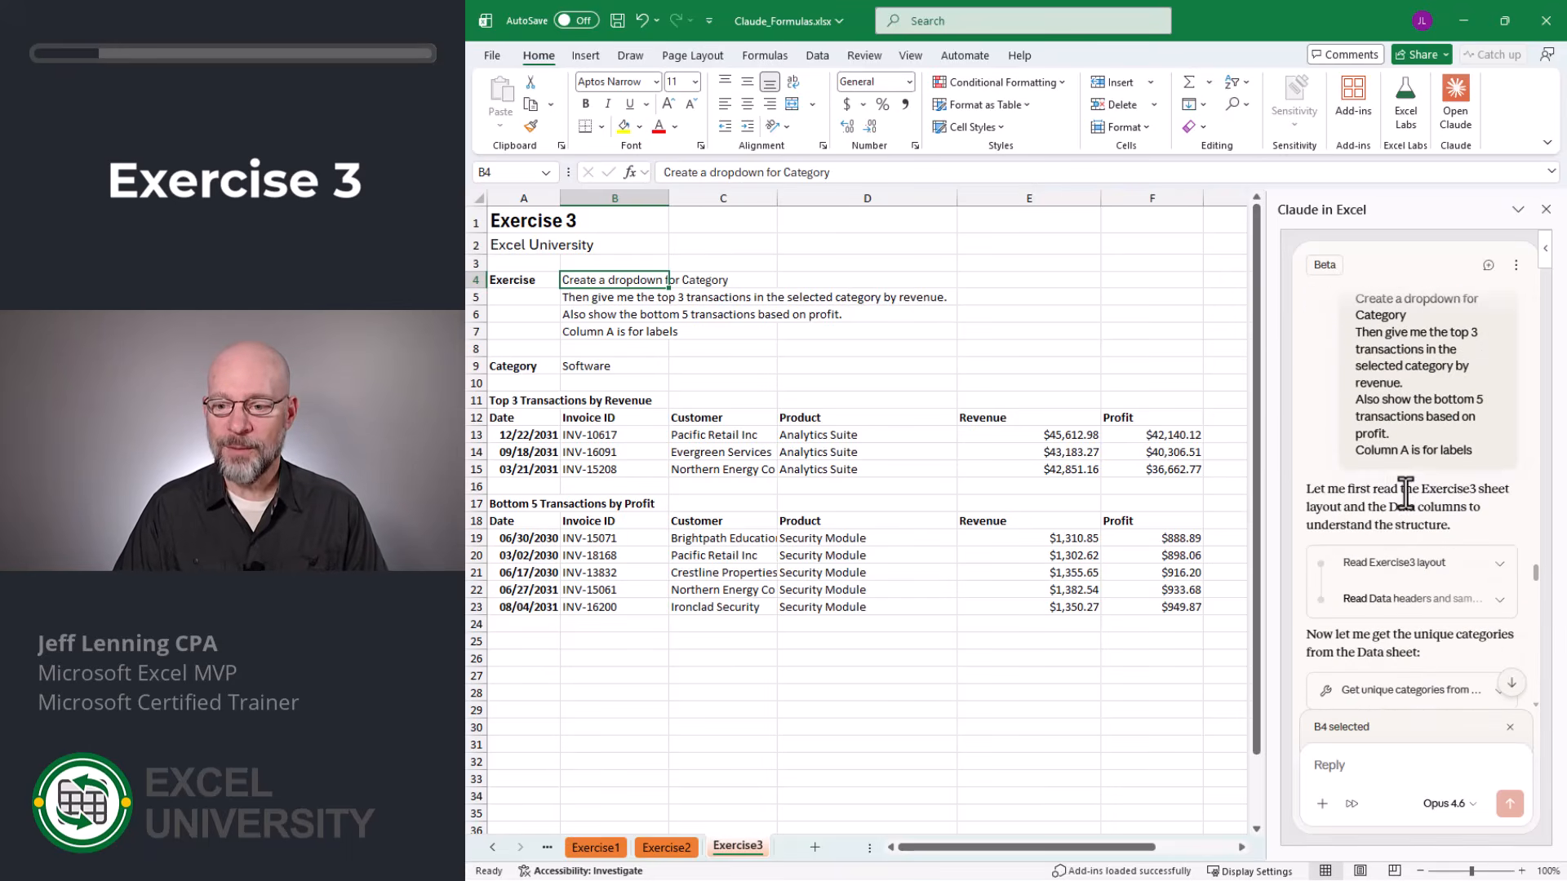
pyautogui.scroll(-2, 1377, 496)
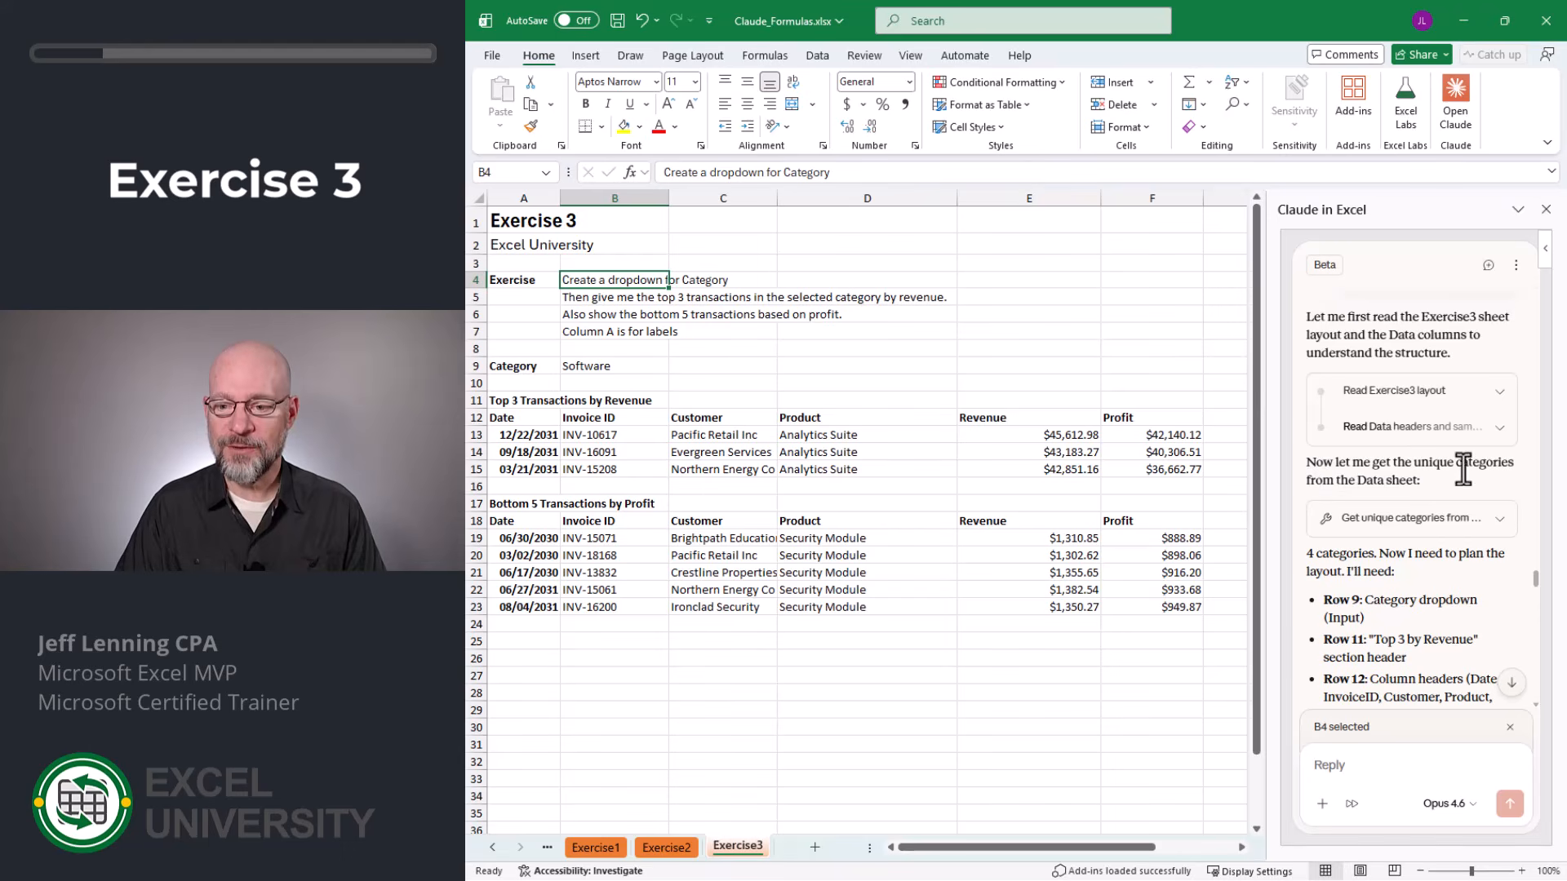
pyautogui.scroll(-2, 1369, 472)
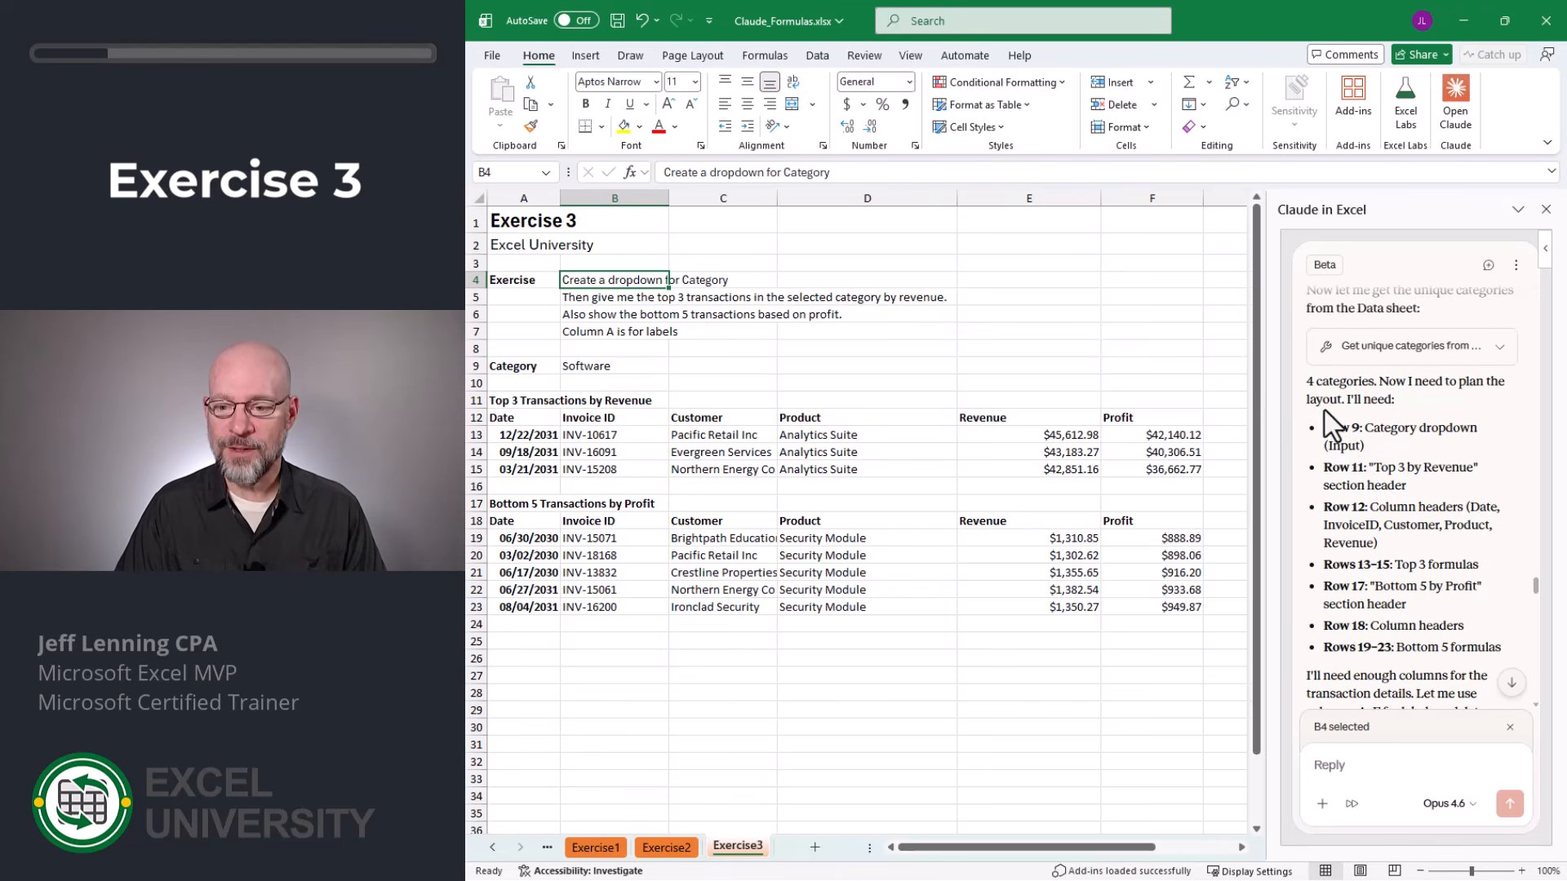
pyautogui.scroll(-3, 1368, 432)
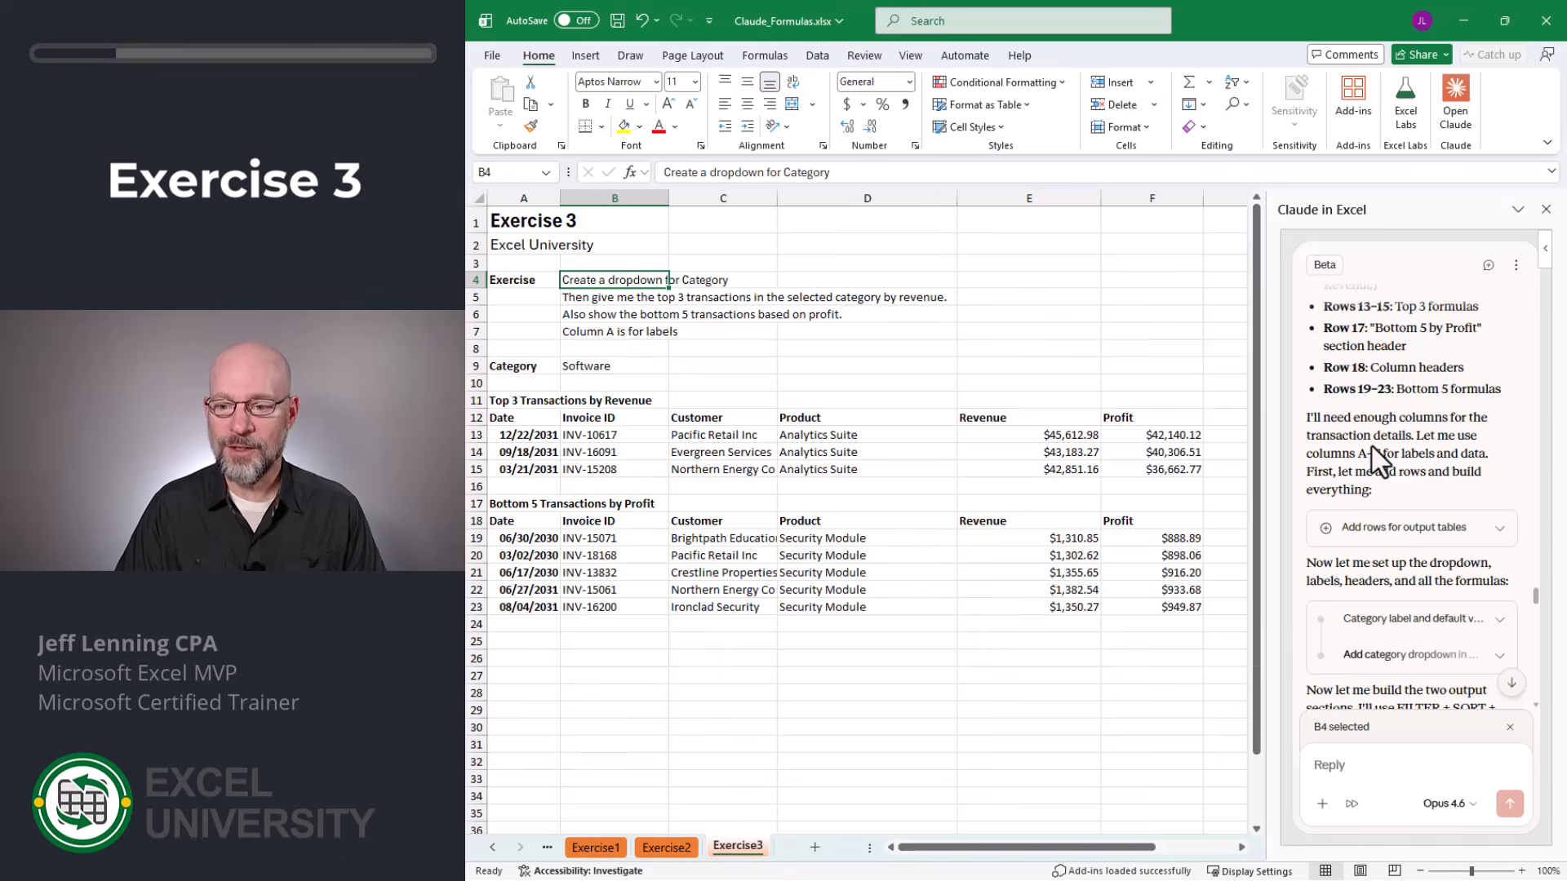
pyautogui.scroll(-2, 1372, 447)
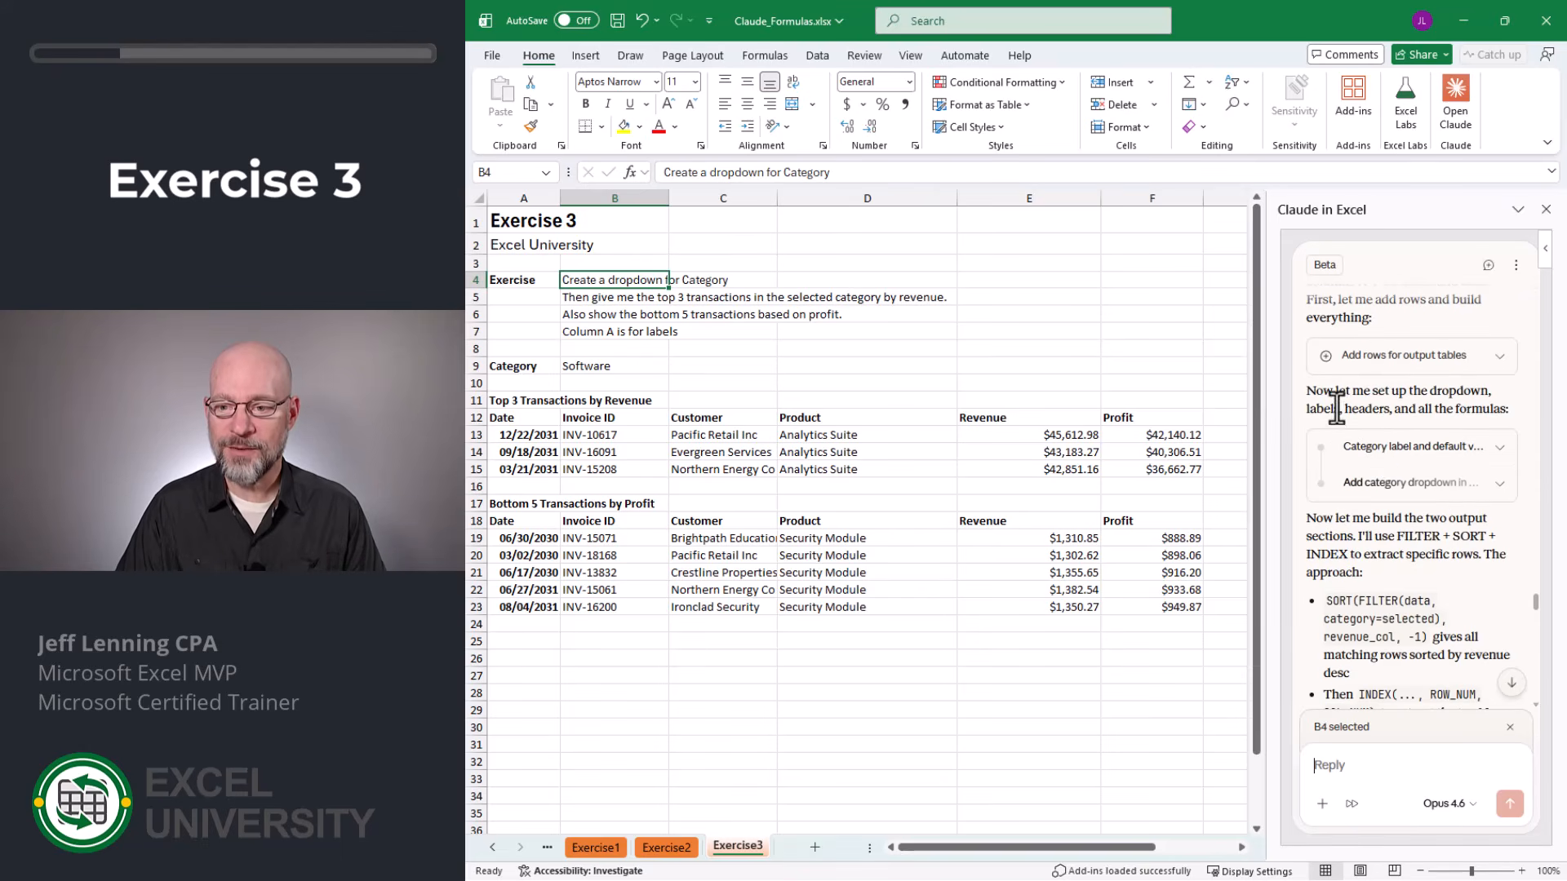
pyautogui.scroll(-2, 1383, 453)
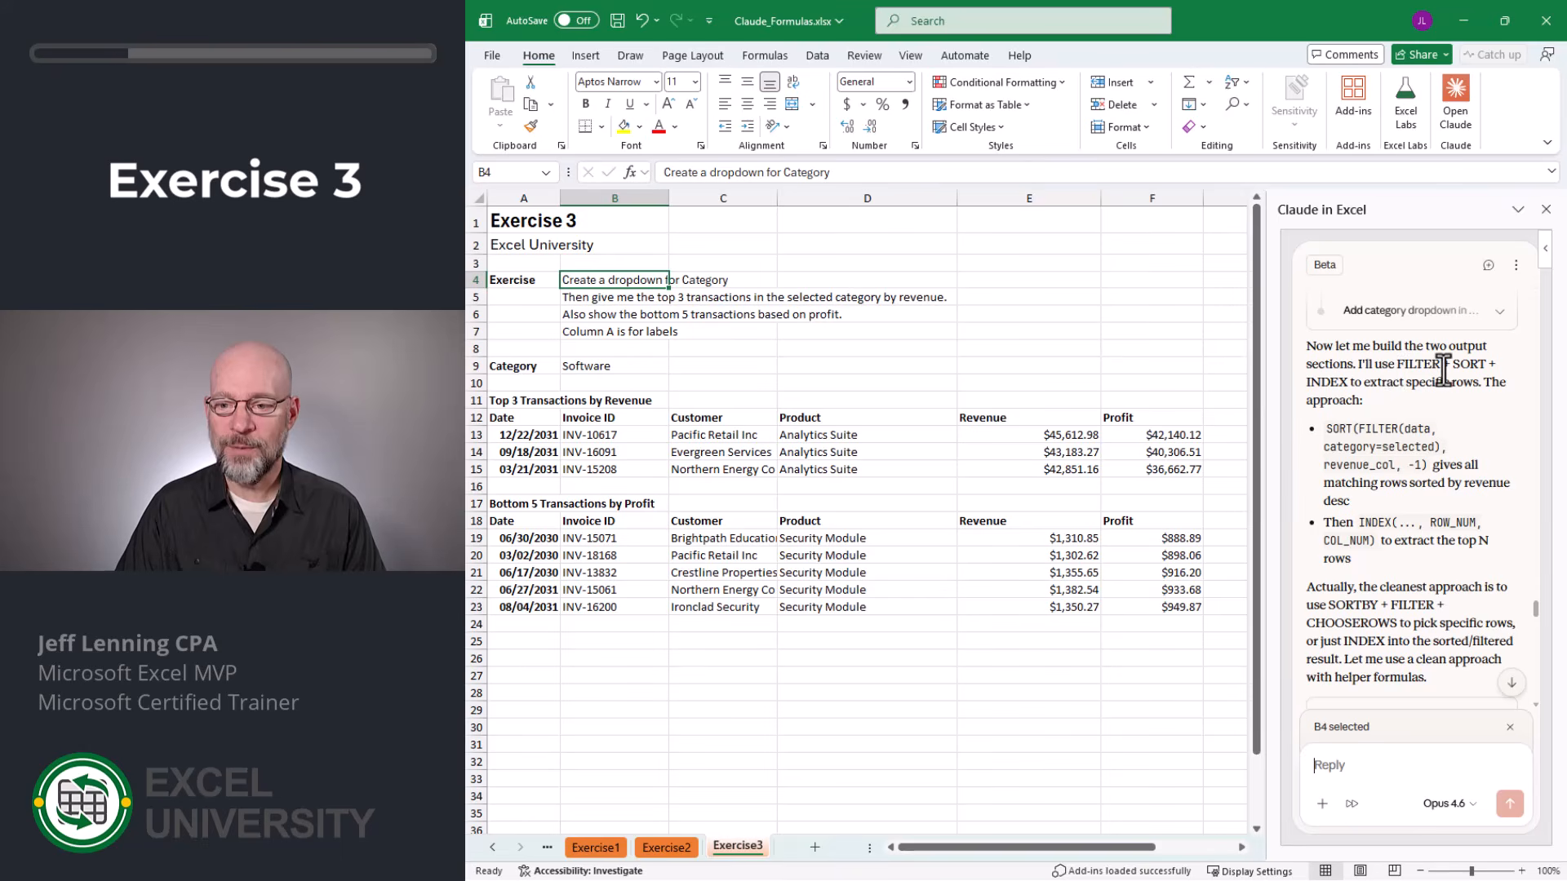
pyautogui.scroll(-3, 1399, 408)
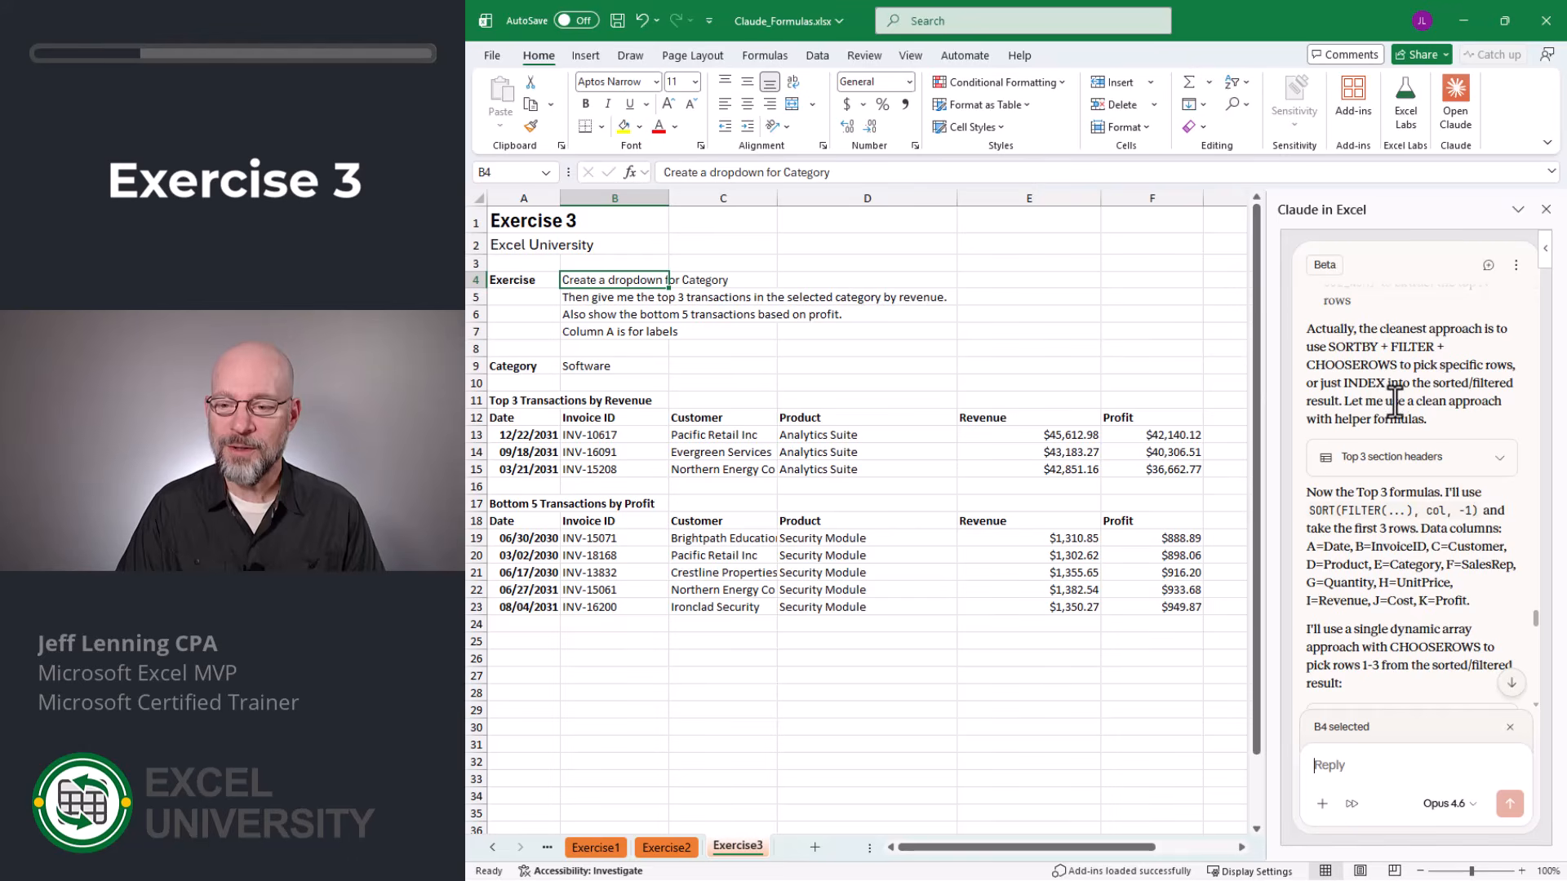
pyautogui.scroll(-5, 1395, 399)
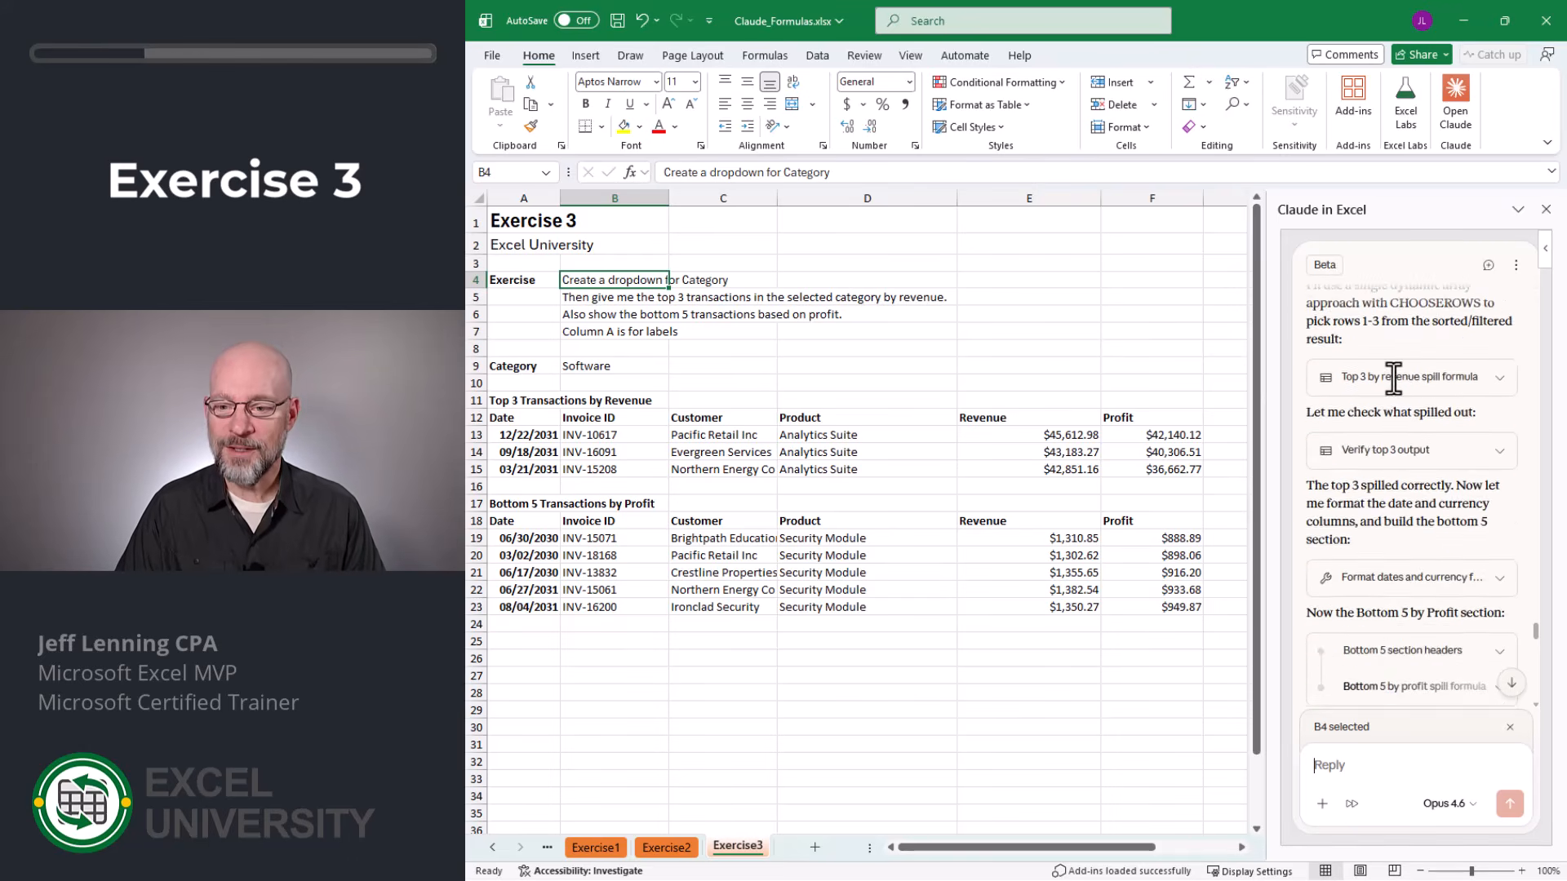
pyautogui.scroll(-2, 1393, 378)
pyautogui.scroll(-1, 1390, 397)
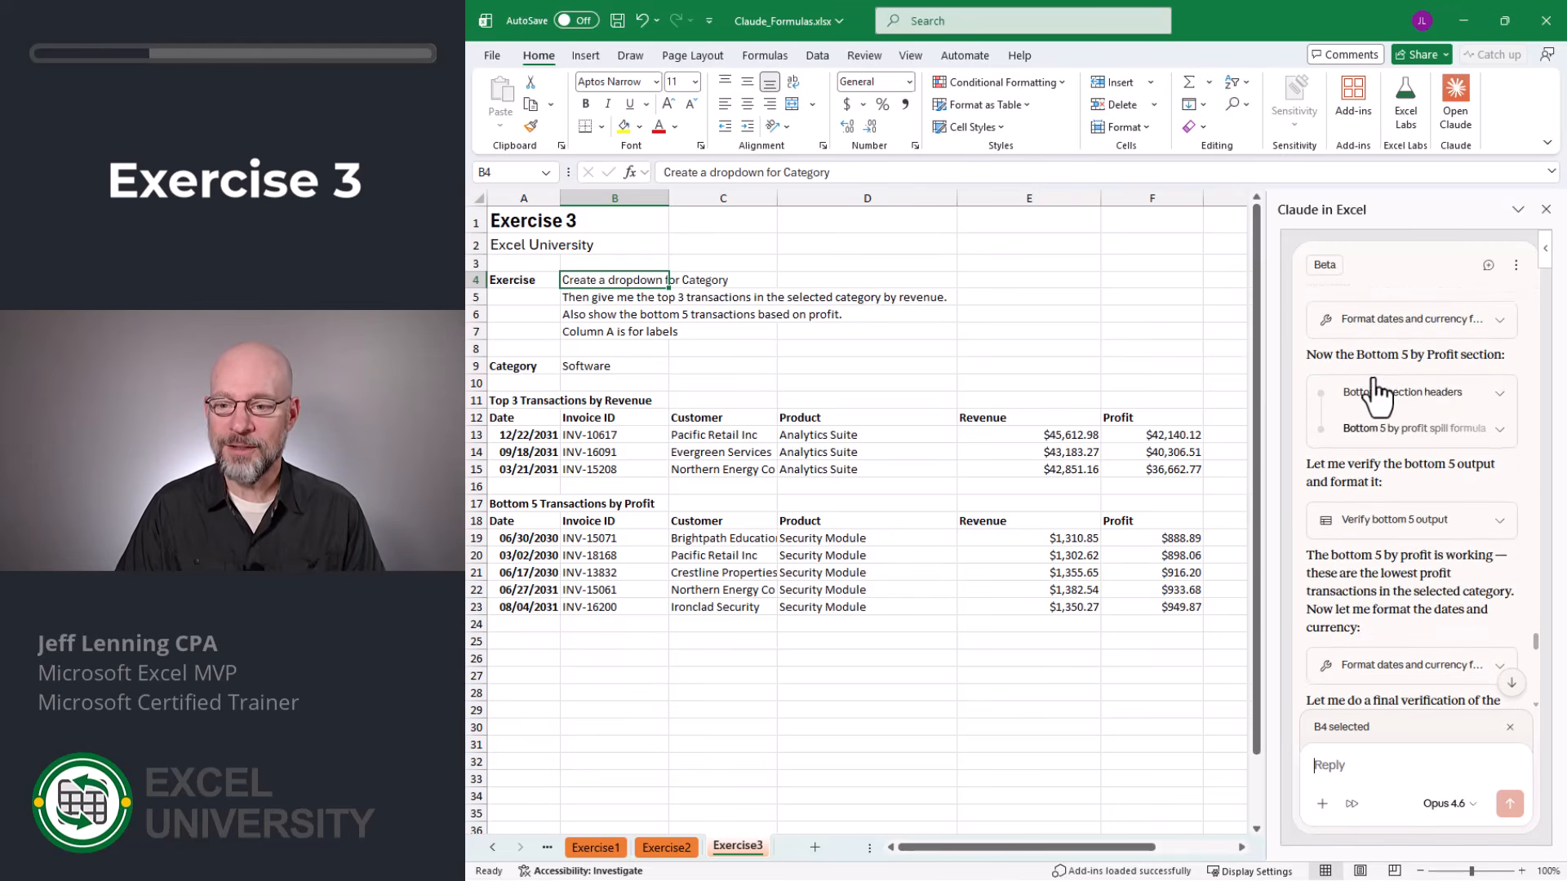
pyautogui.scroll(-1, 1432, 391)
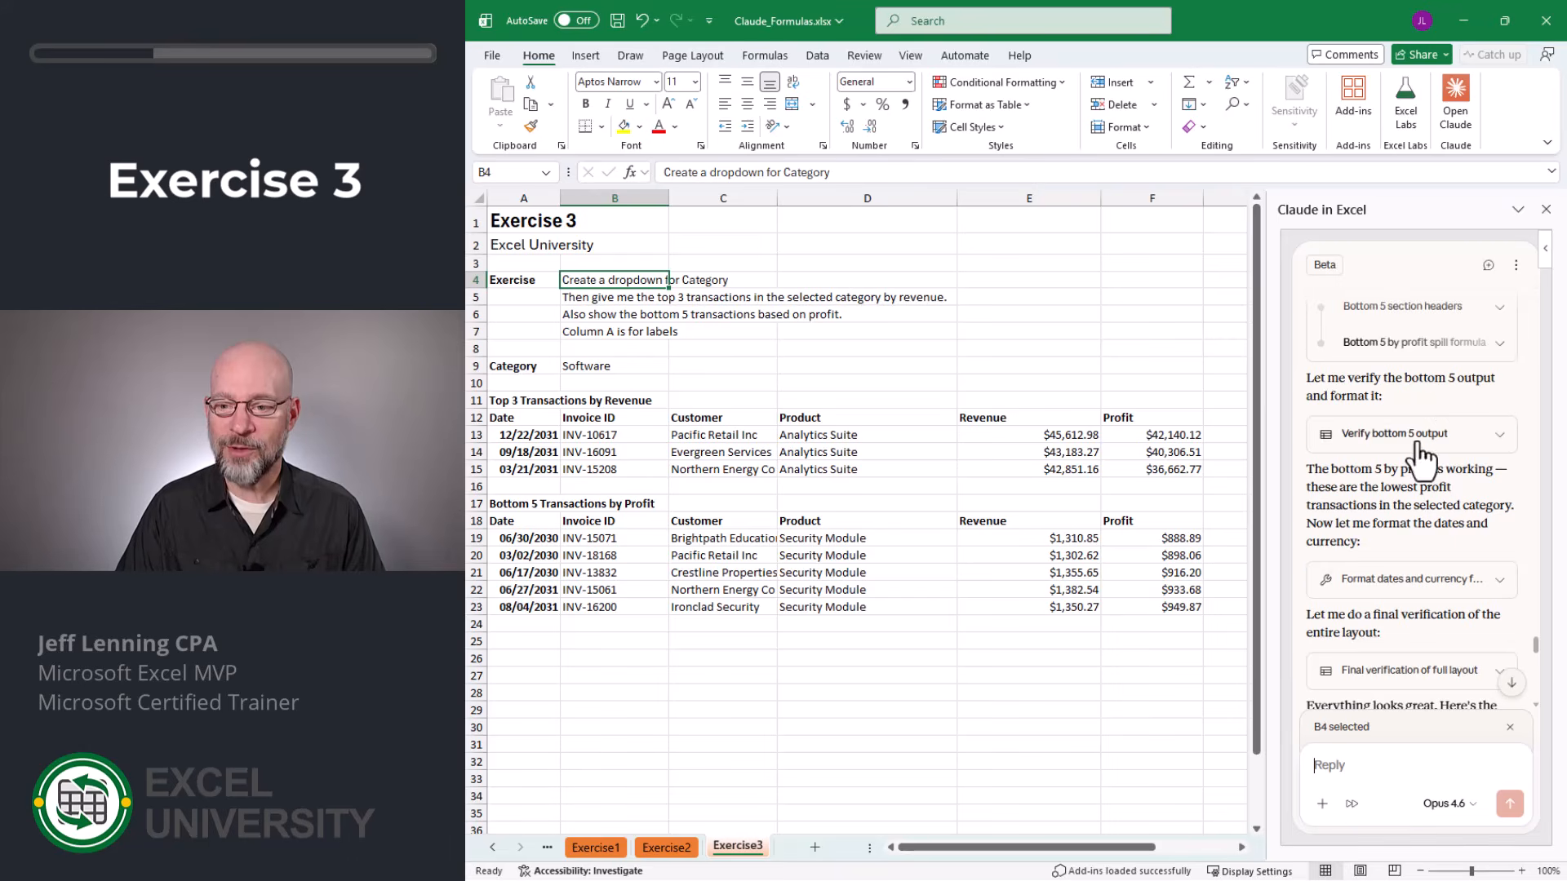
pyautogui.scroll(-2, 1416, 445)
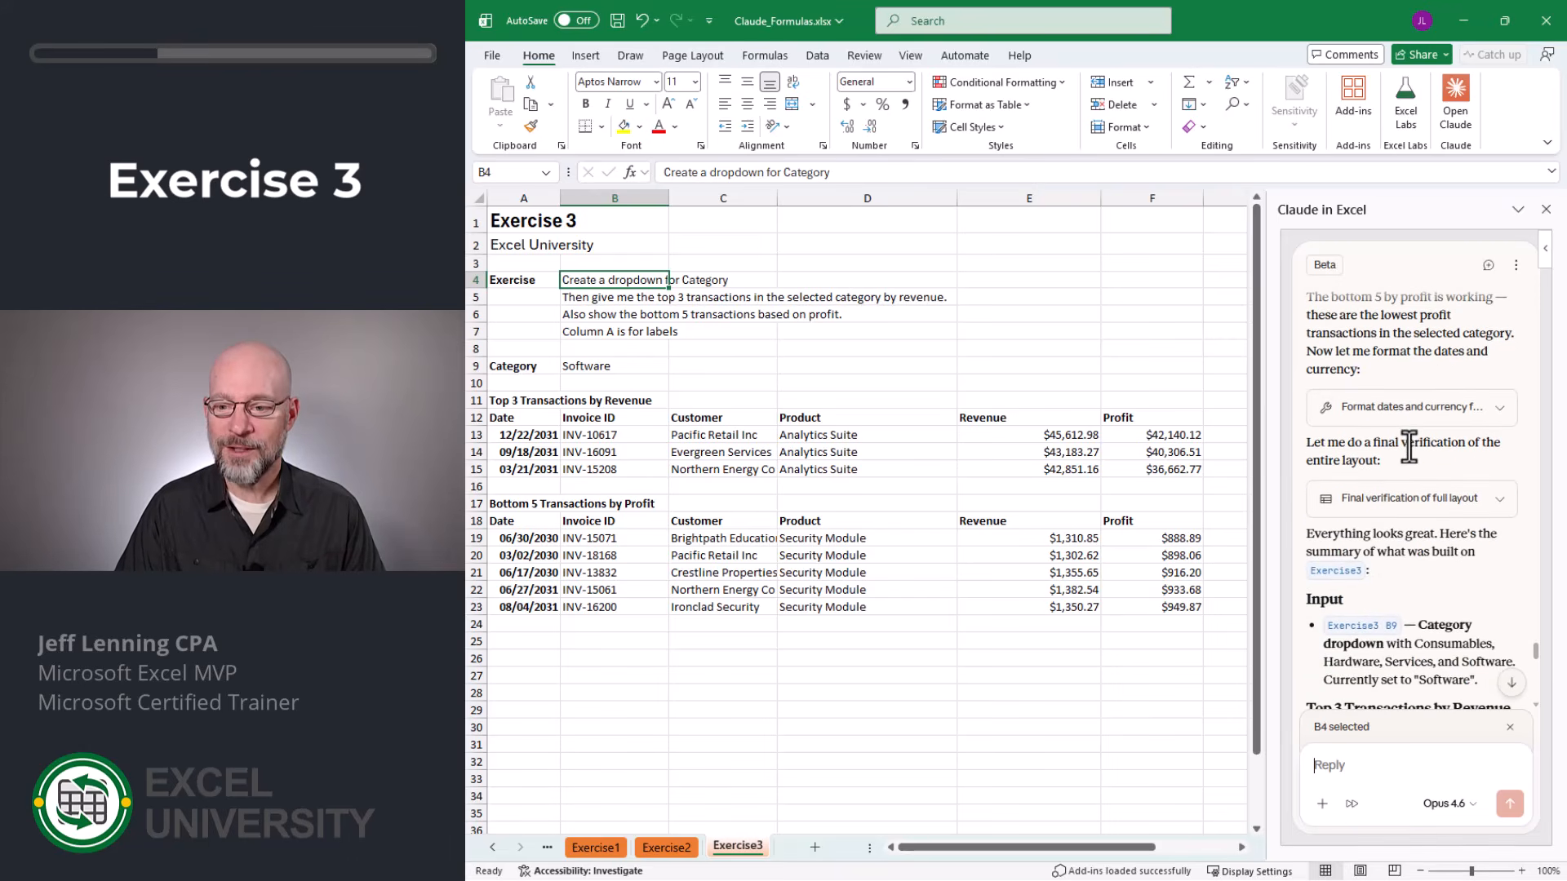
pyautogui.scroll(-1, 1409, 447)
pyautogui.scroll(-10, 1443, 454)
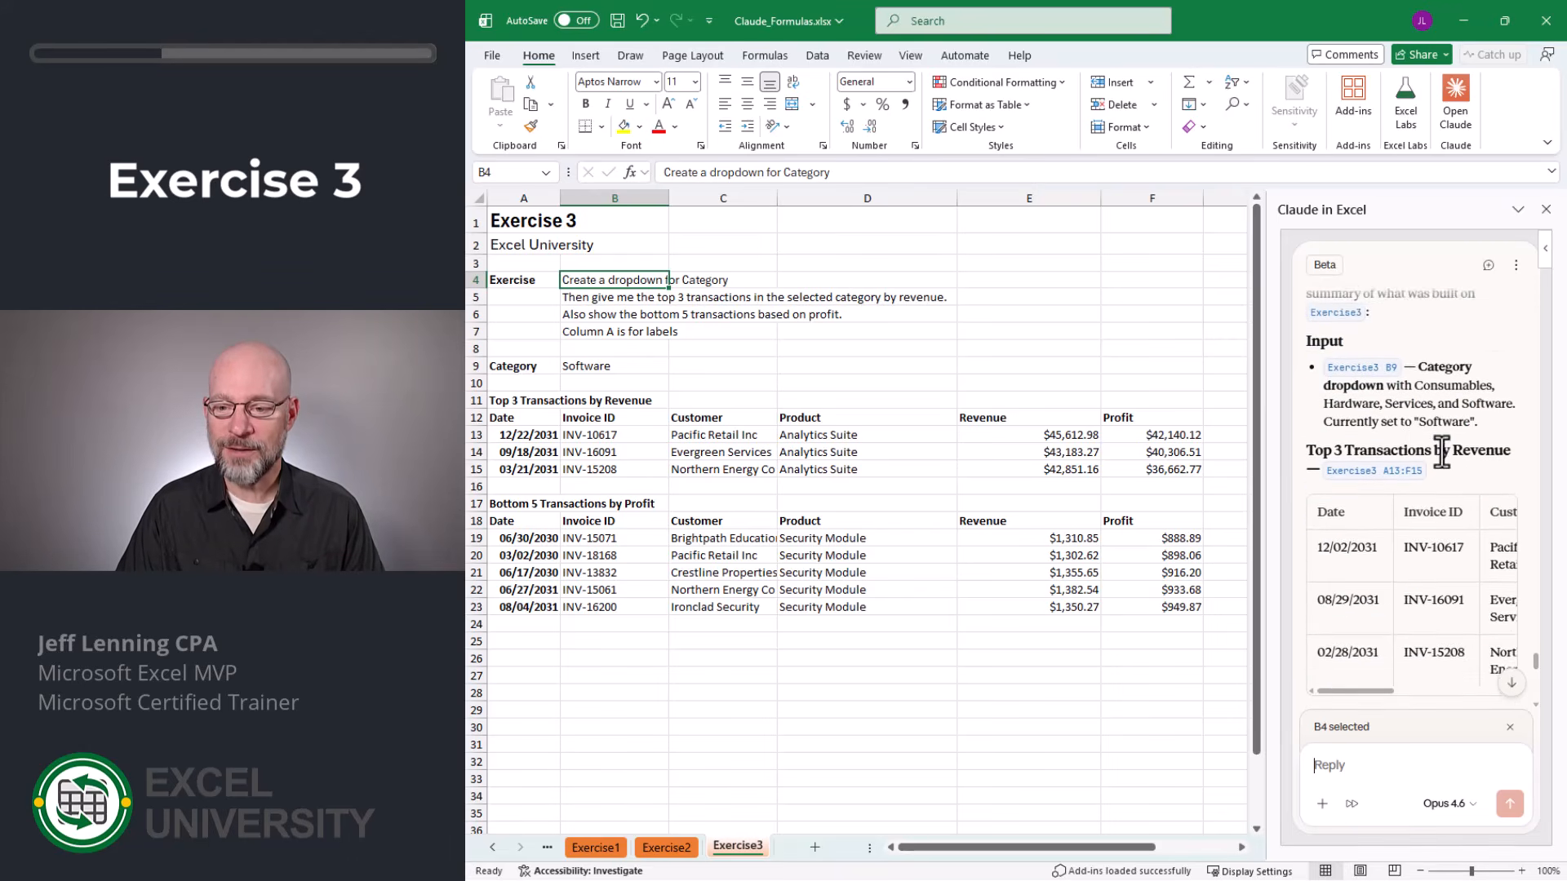
pyautogui.scroll(-1, 1428, 432)
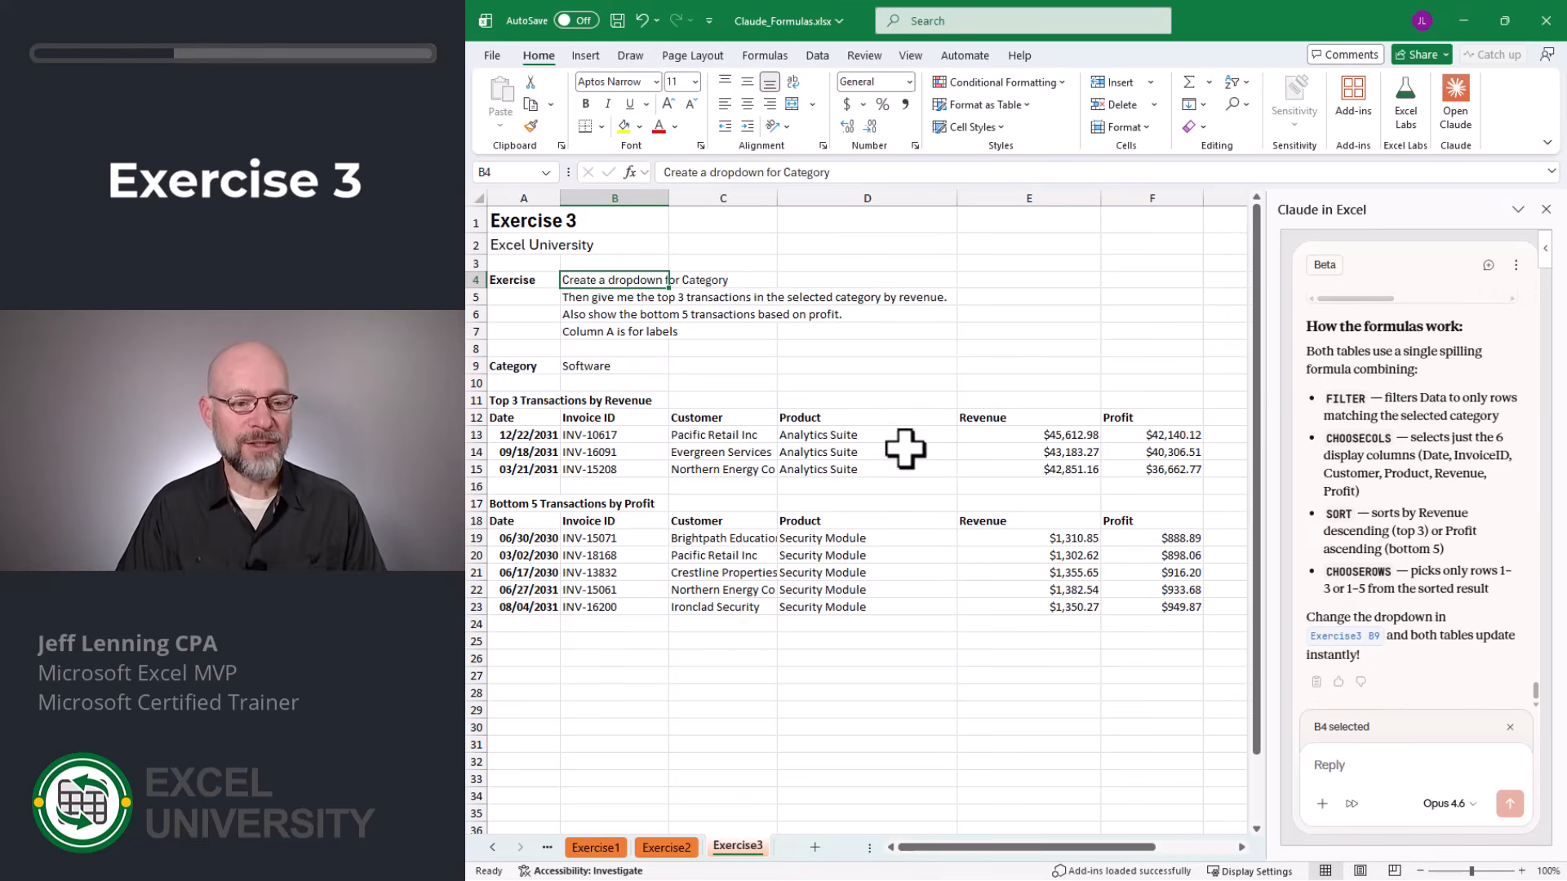
# - View the options in the Category dropdown in B9, leaving Software selected
pyautogui.click(592, 372)
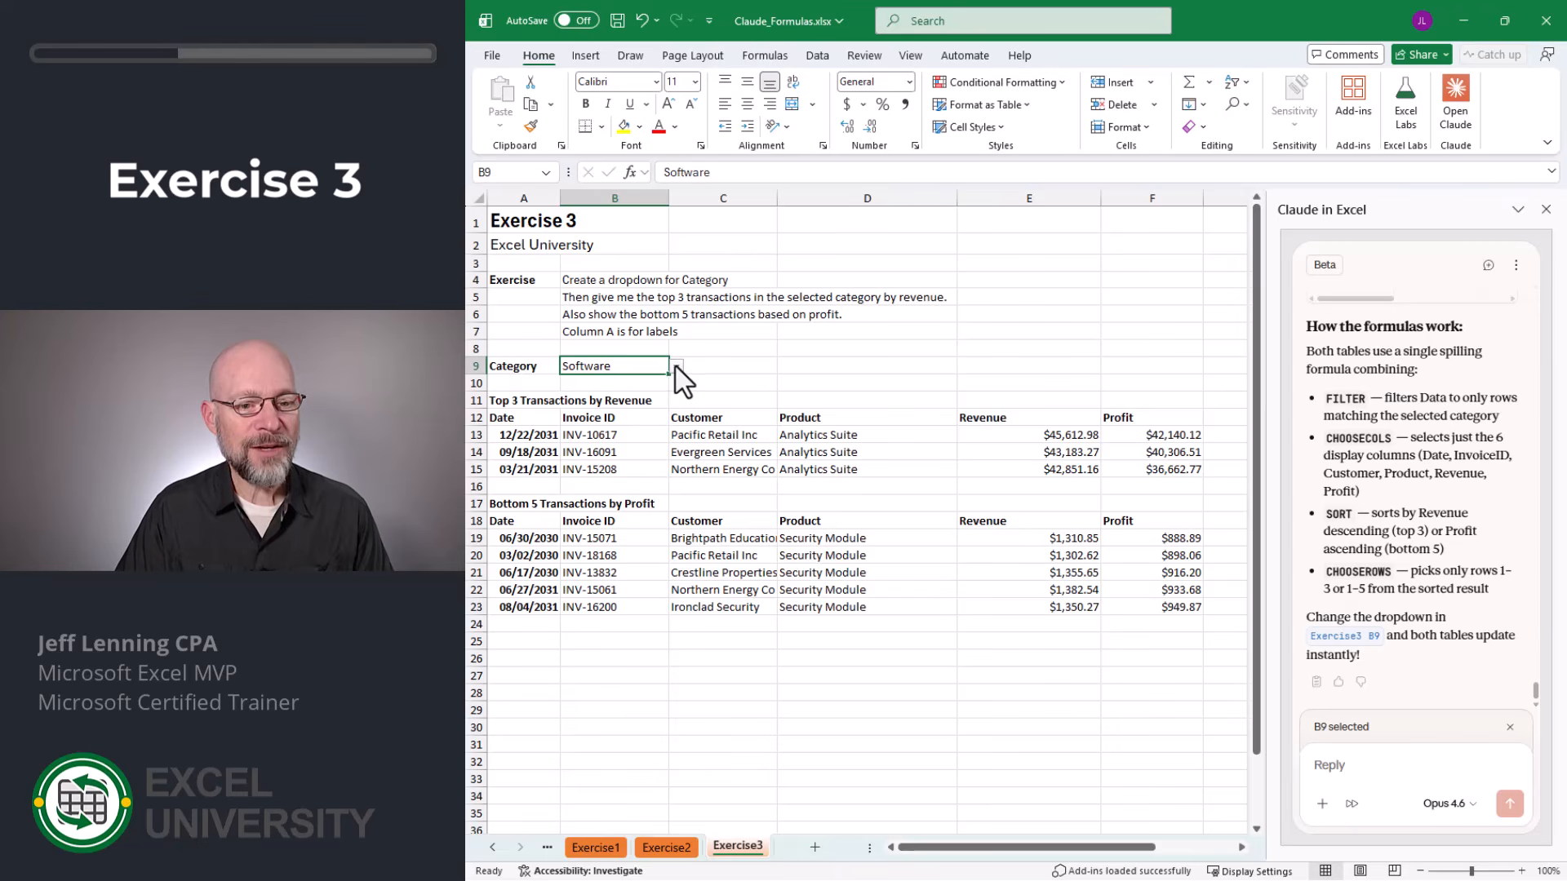
pyautogui.click(676, 365)
pyautogui.click(676, 366)
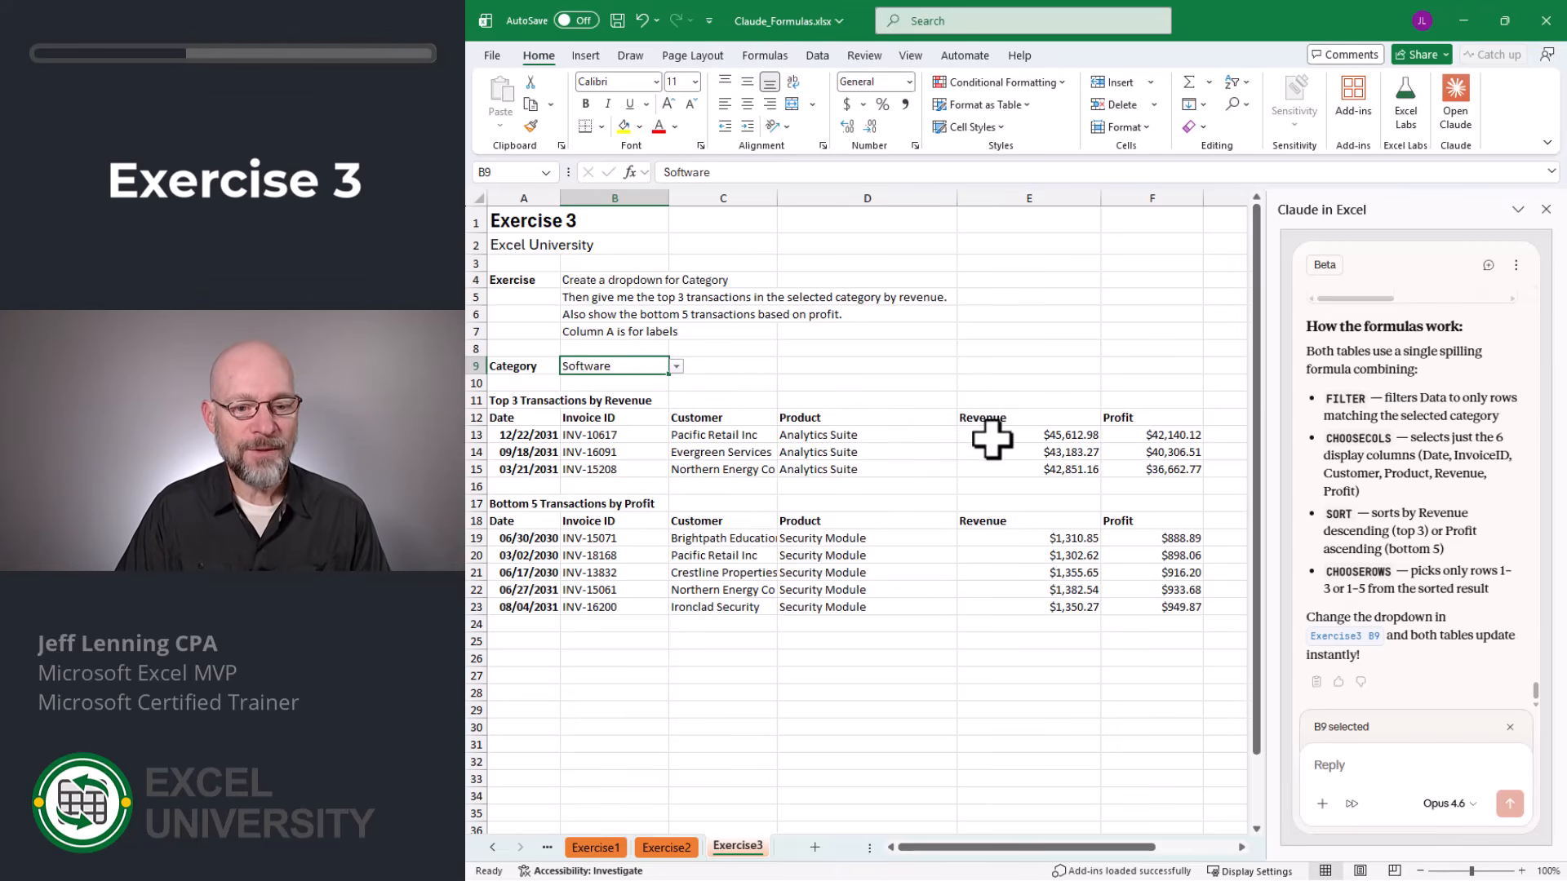
# - Check the top 3 Revenue values in E13:E15 and inspect the CHOOSEROWS formula in A13
pyautogui.moveTo(1005, 435); pyautogui.dragTo(1004, 466)
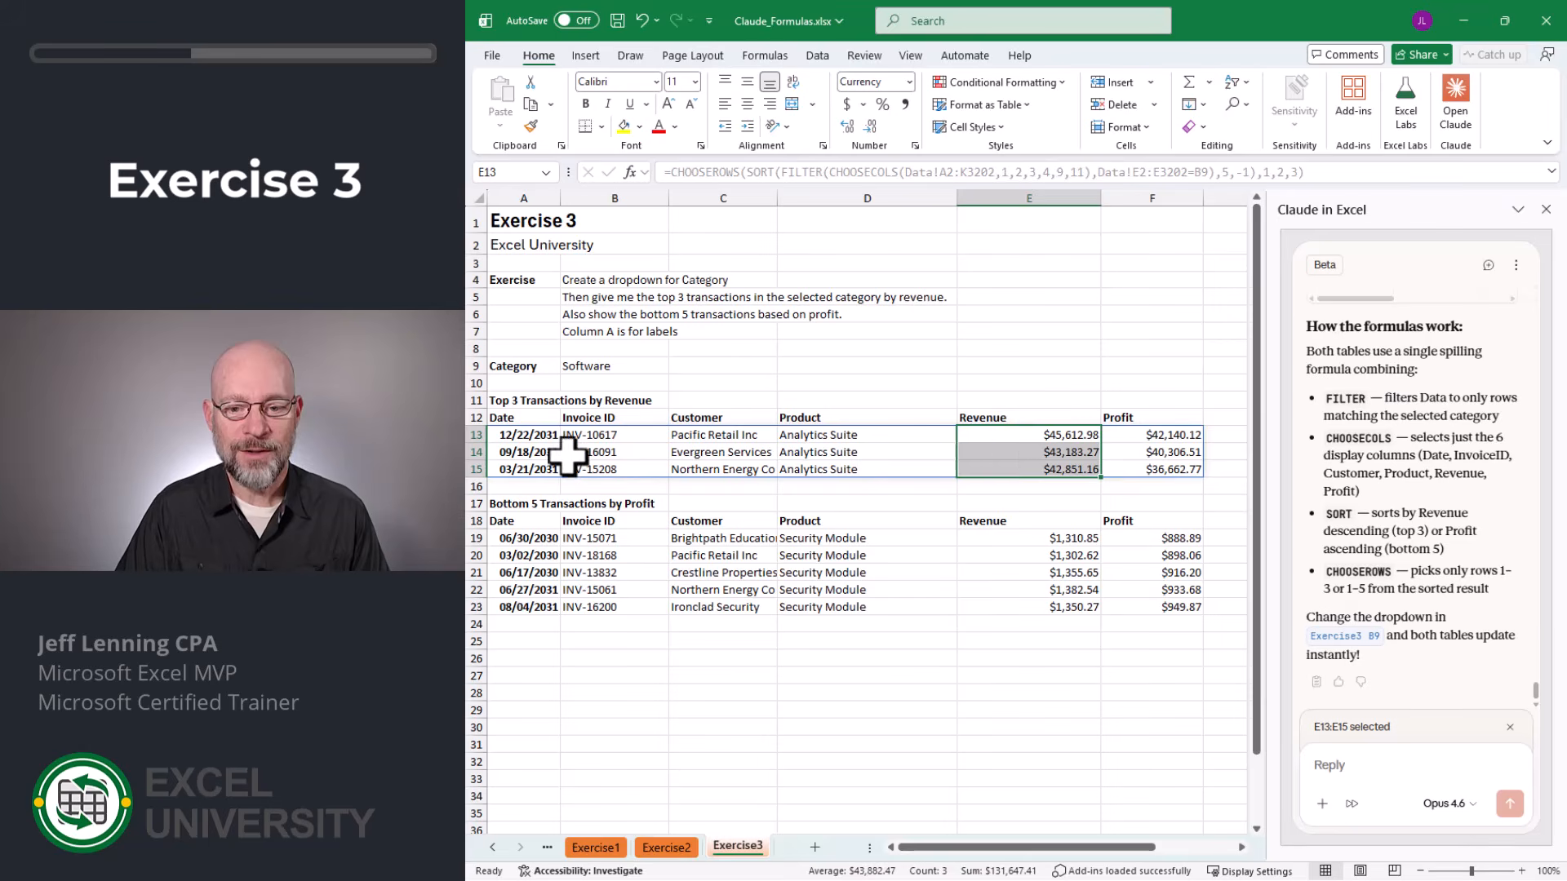
pyautogui.click(530, 435)
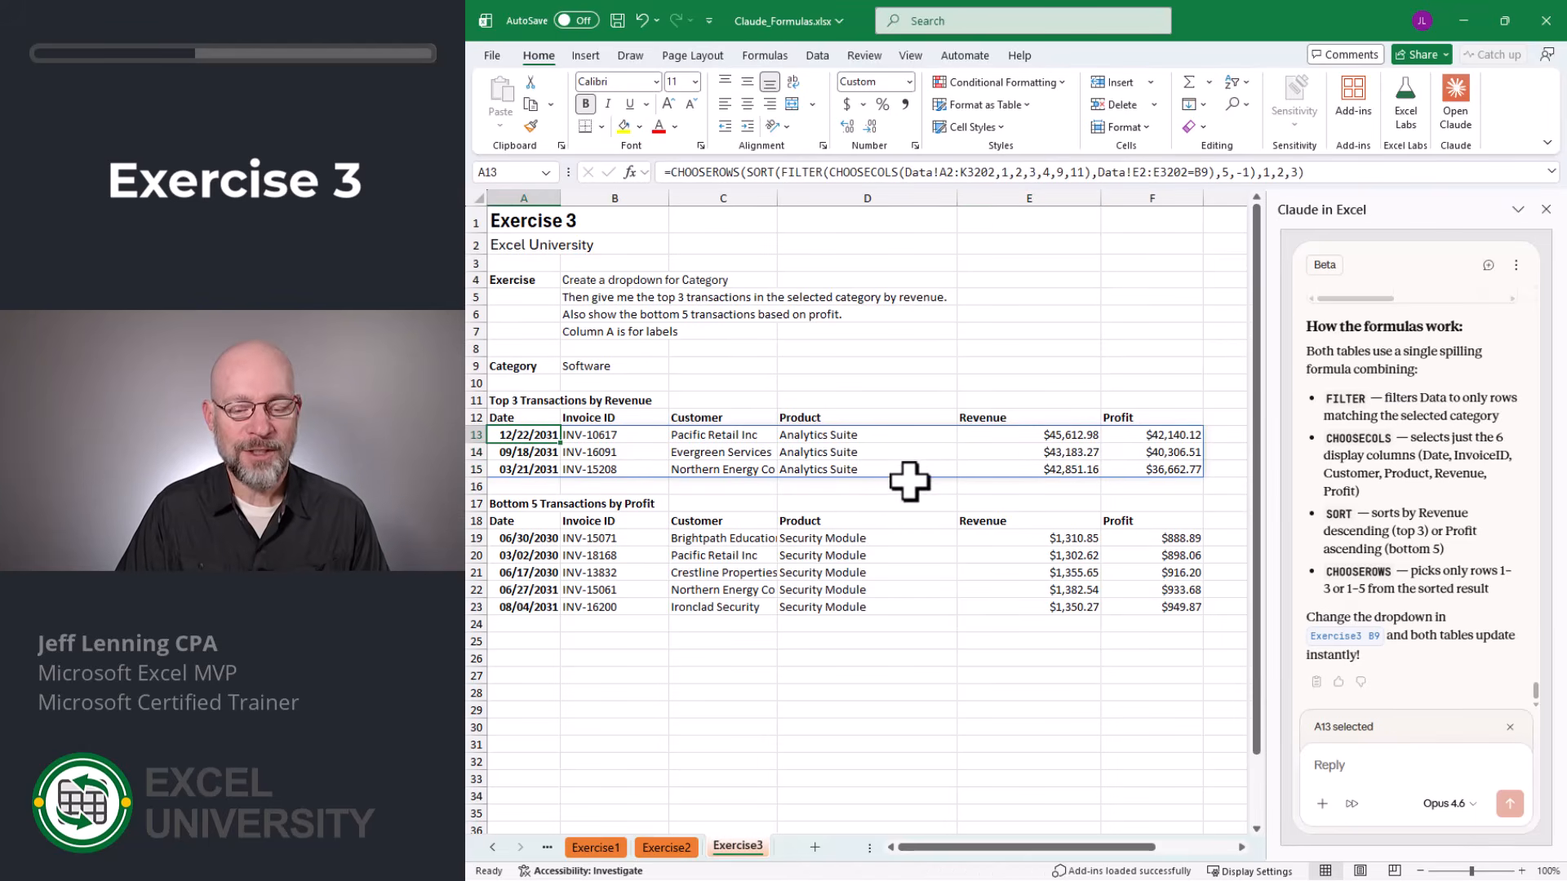
pyautogui.press('F2')
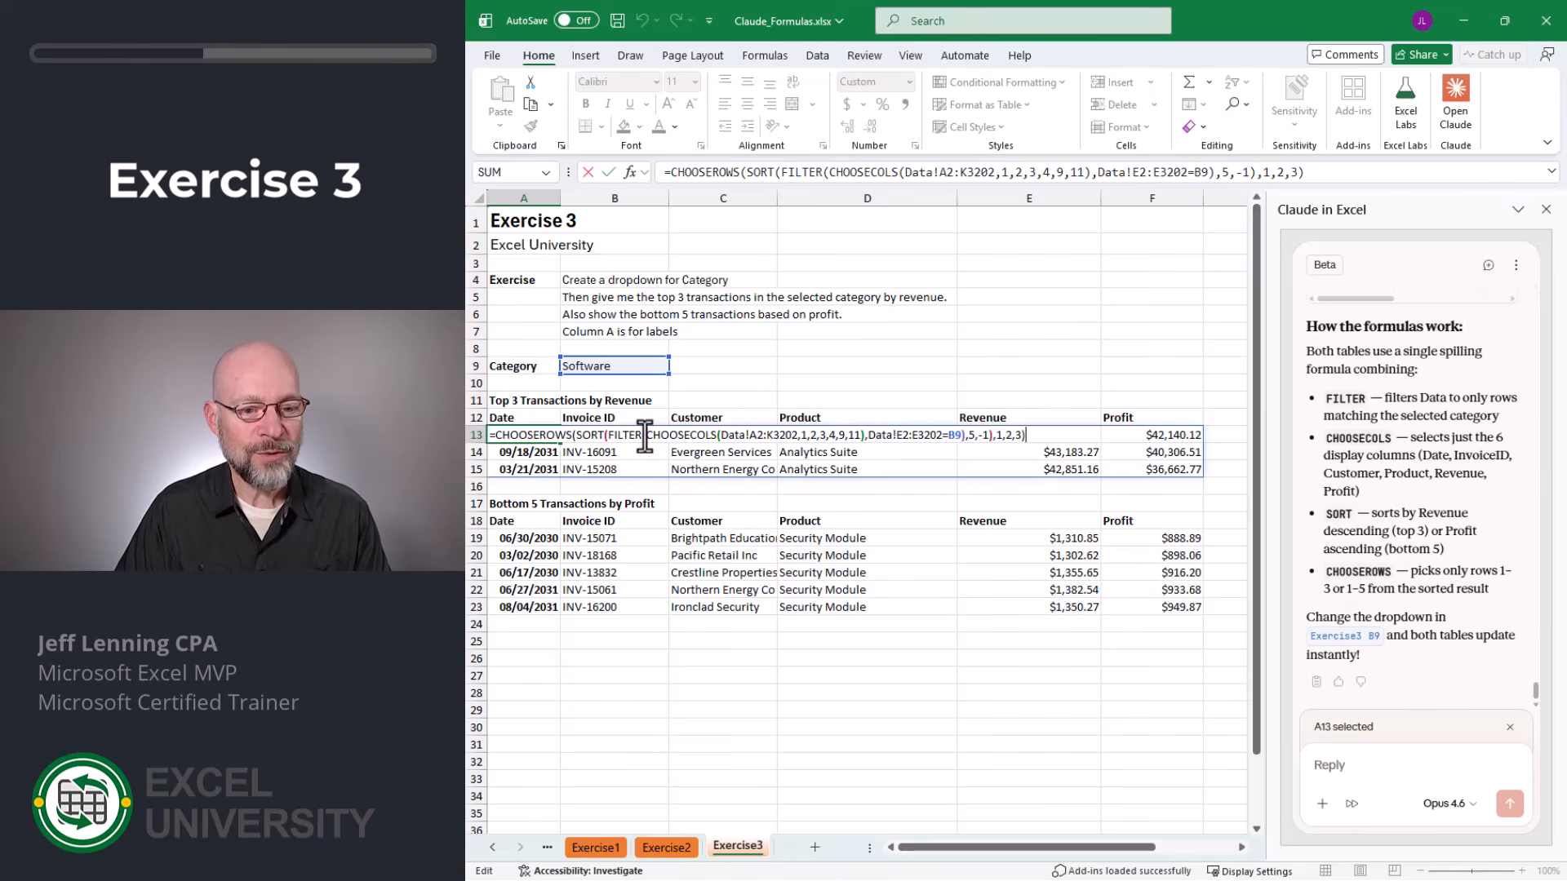
pyautogui.press('Escape')
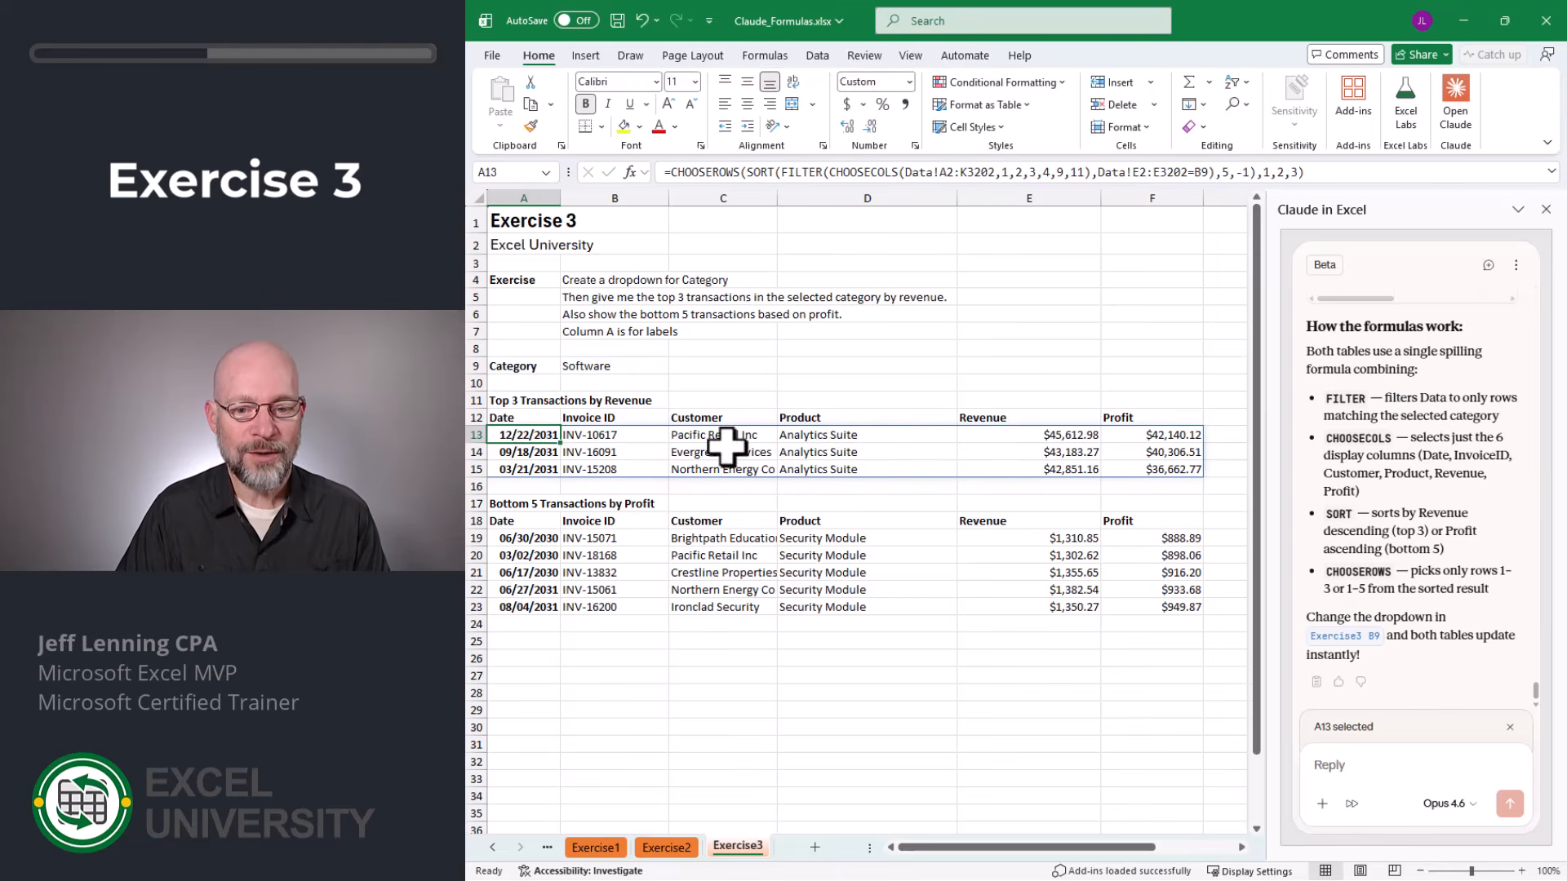
# - Inspect the spilled cells of the Top 3 Transactions table from Invoice ID in B13 across to Profit in F15
pyautogui.click(581, 440)
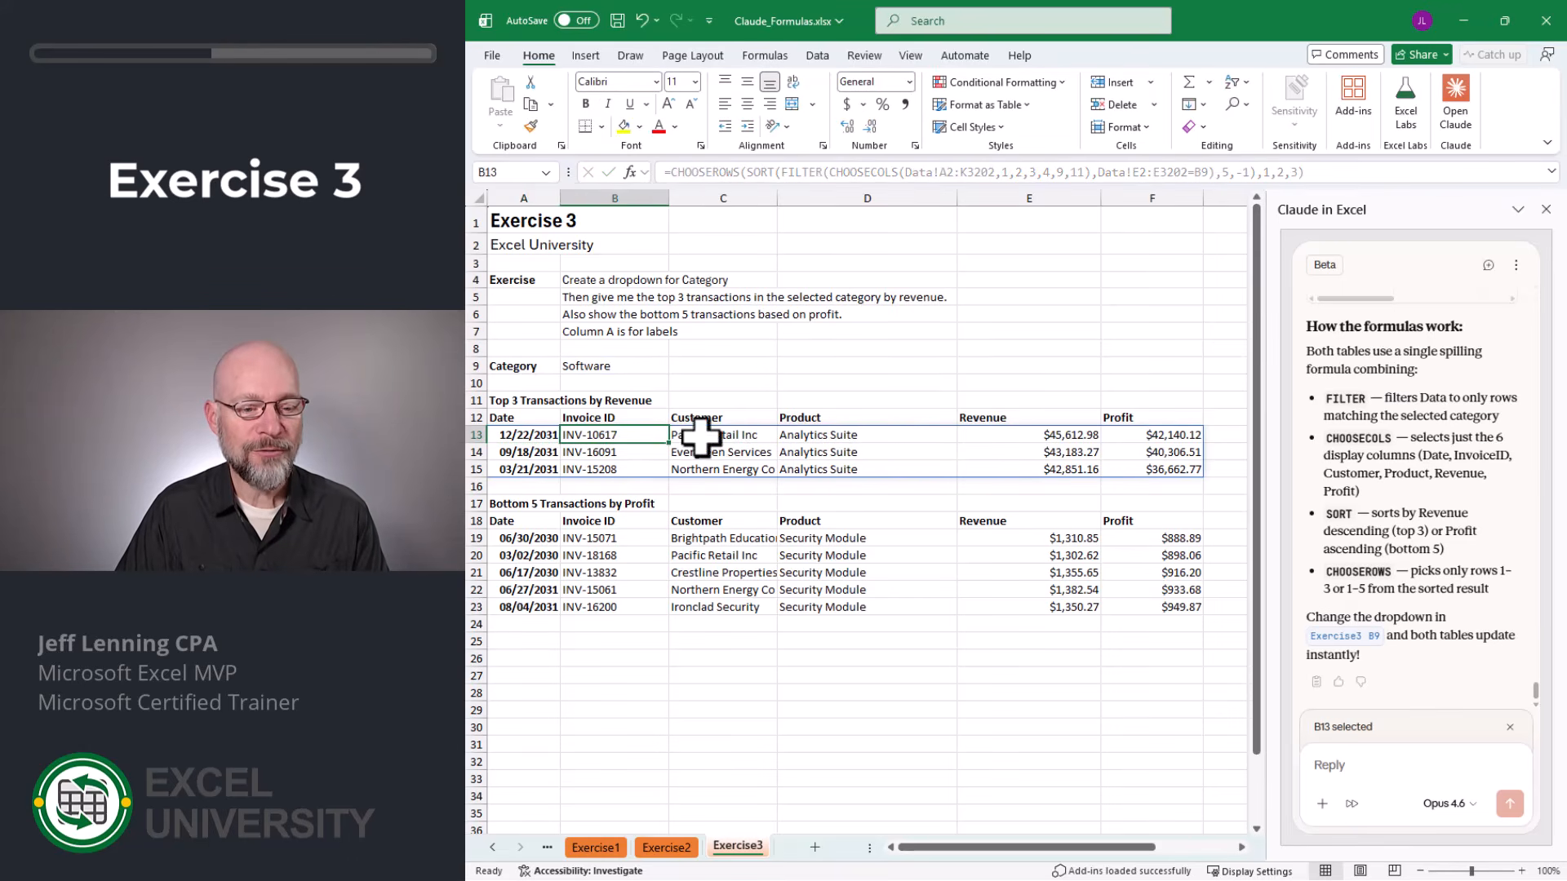
pyautogui.click(703, 438)
pyautogui.click(901, 440)
pyautogui.click(1010, 463)
pyautogui.click(1135, 467)
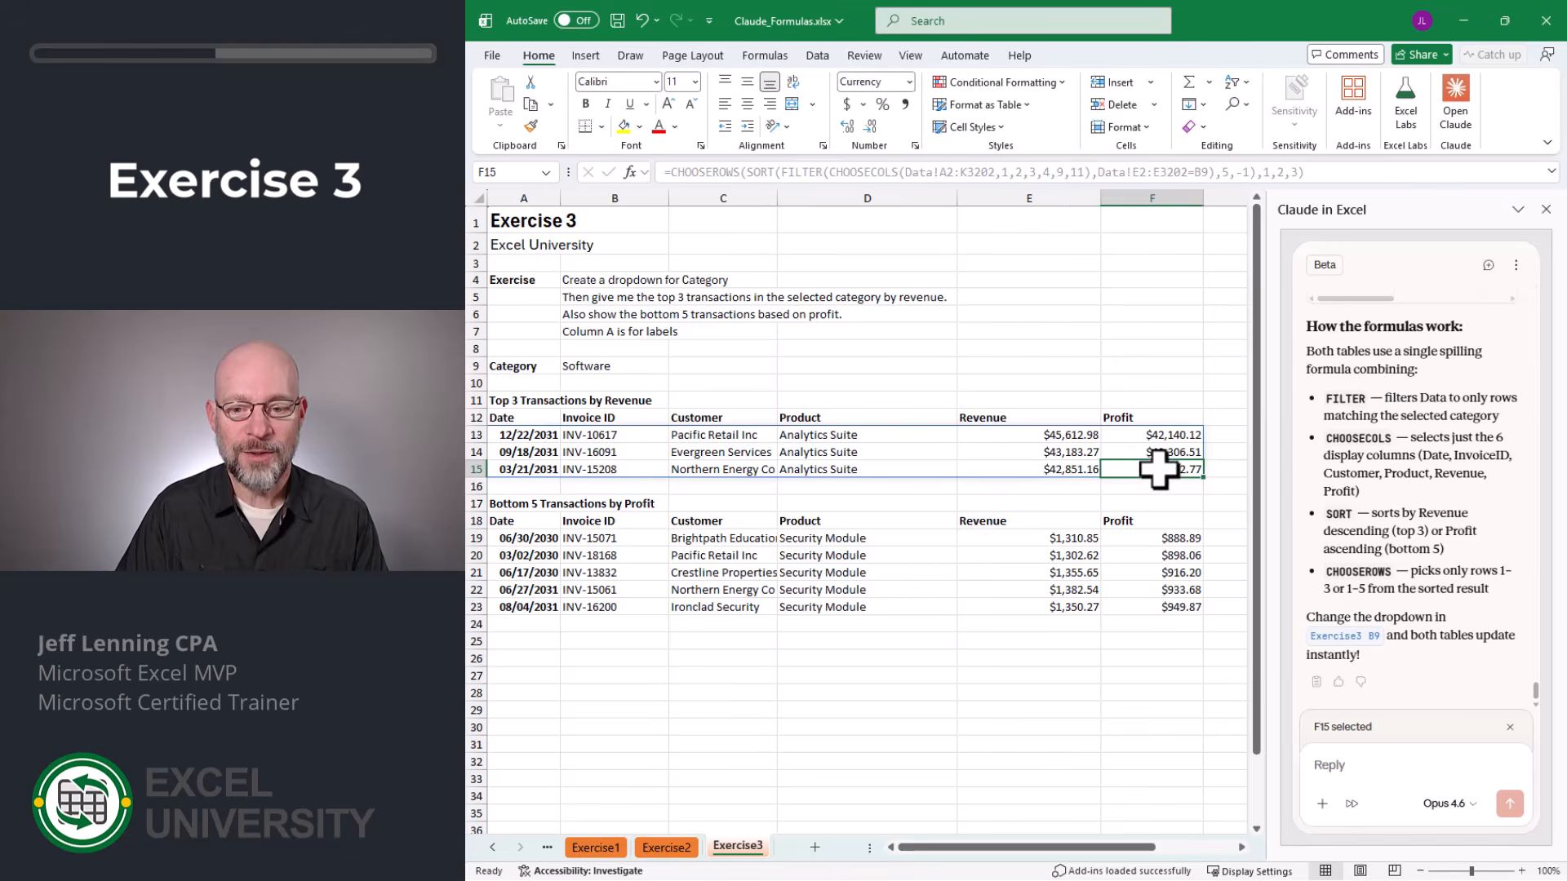
# - Inspect the CHOOSEROWS formulas in A13 and A19, the selected Category in B9, and the first Revenue result in E13
pyautogui.click(543, 438)
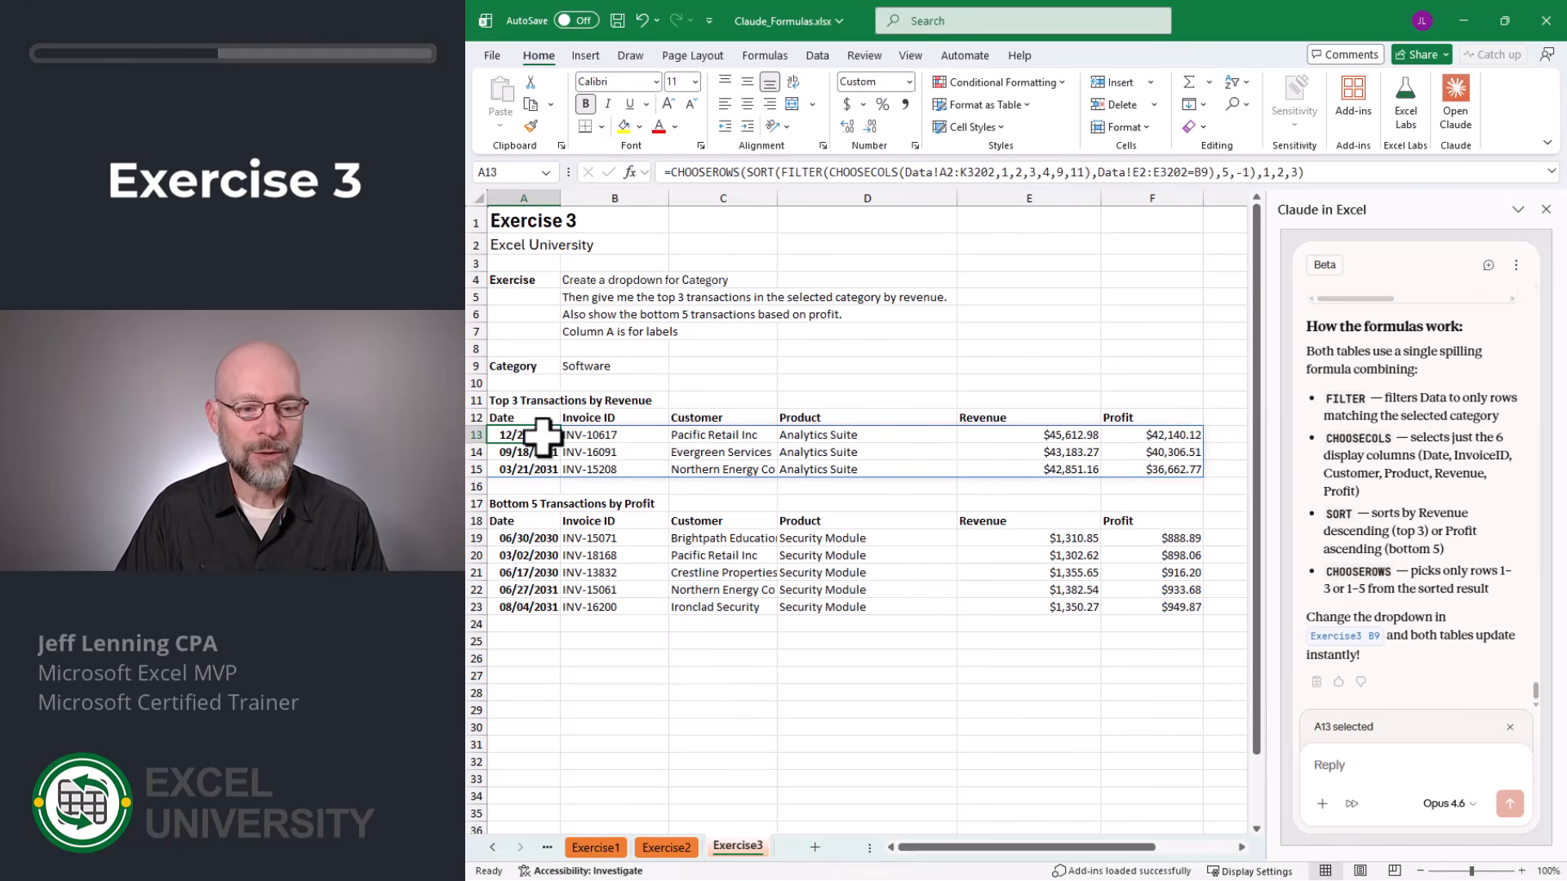
pyautogui.click(539, 538)
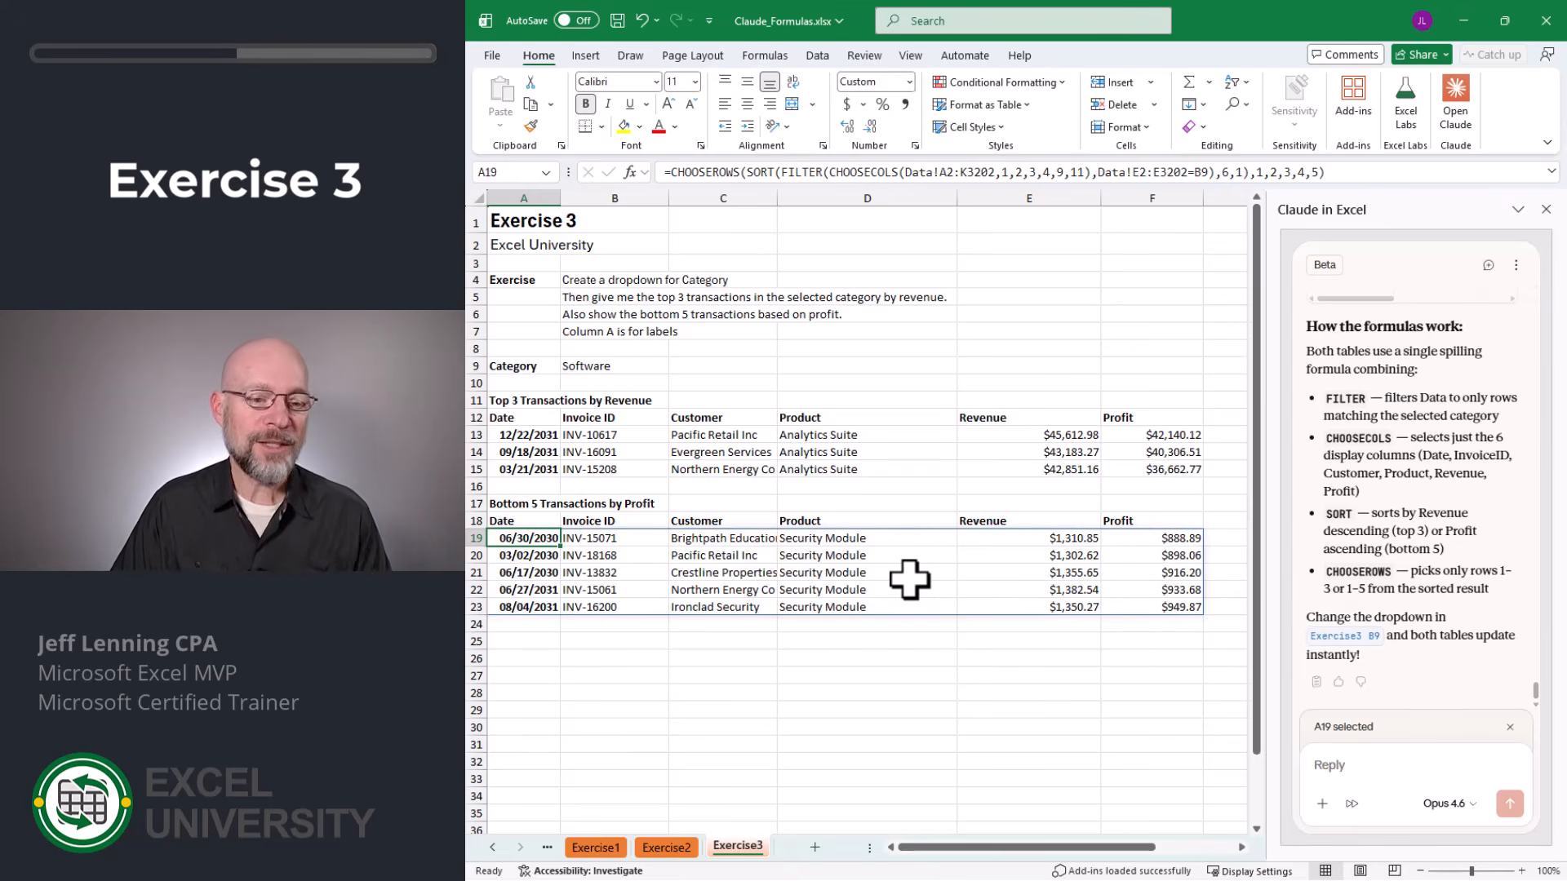
pyautogui.click(613, 366)
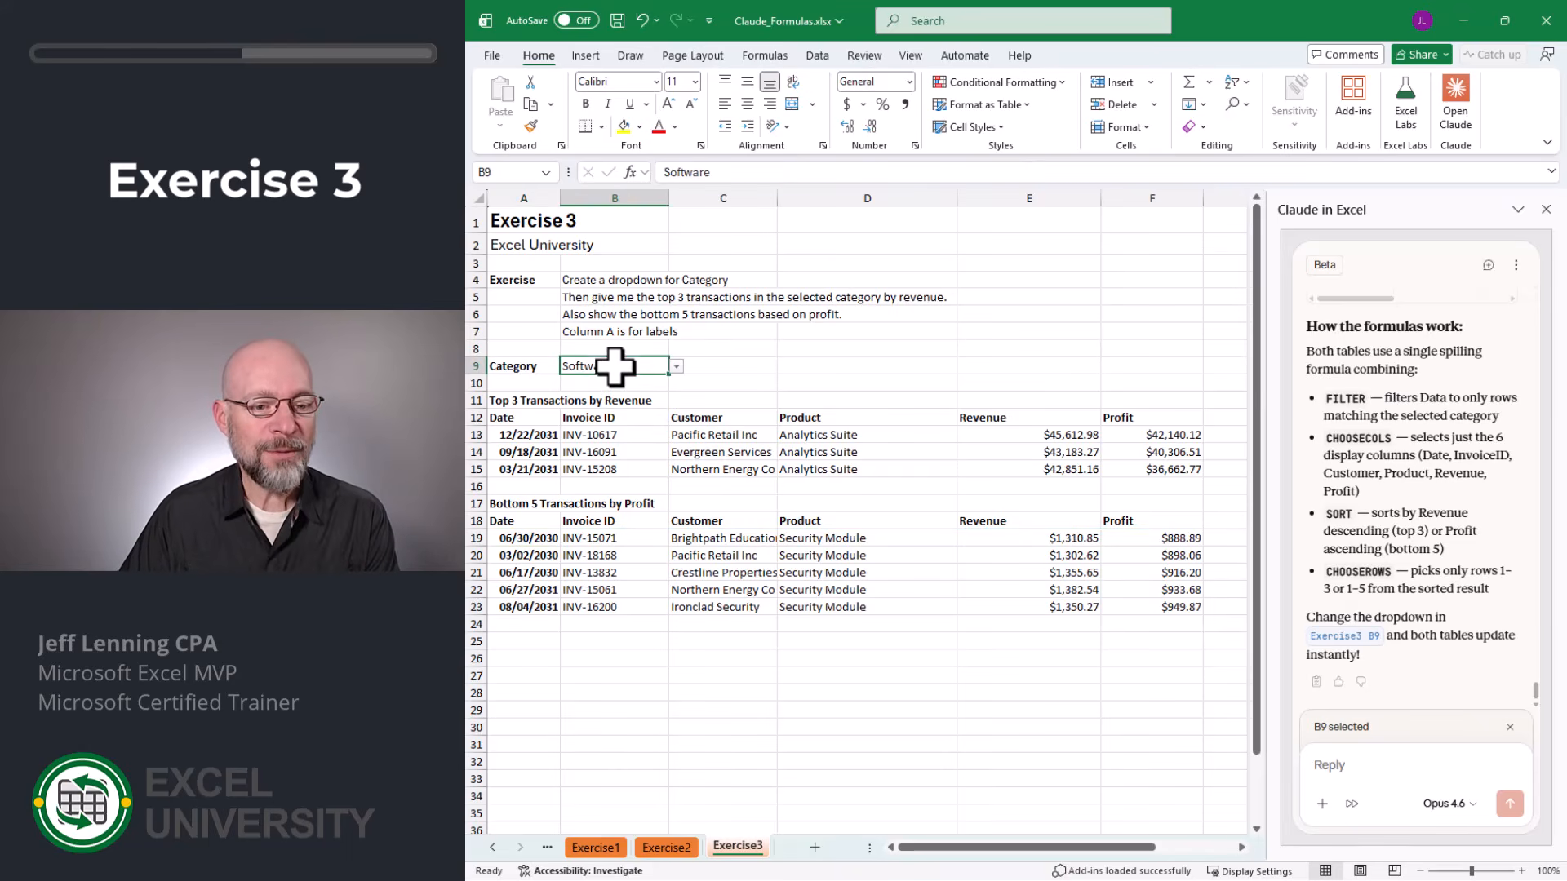
pyautogui.click(1076, 434)
# - Filter the table on the Data sheet to show only the Software category
pyautogui.click(492, 848)
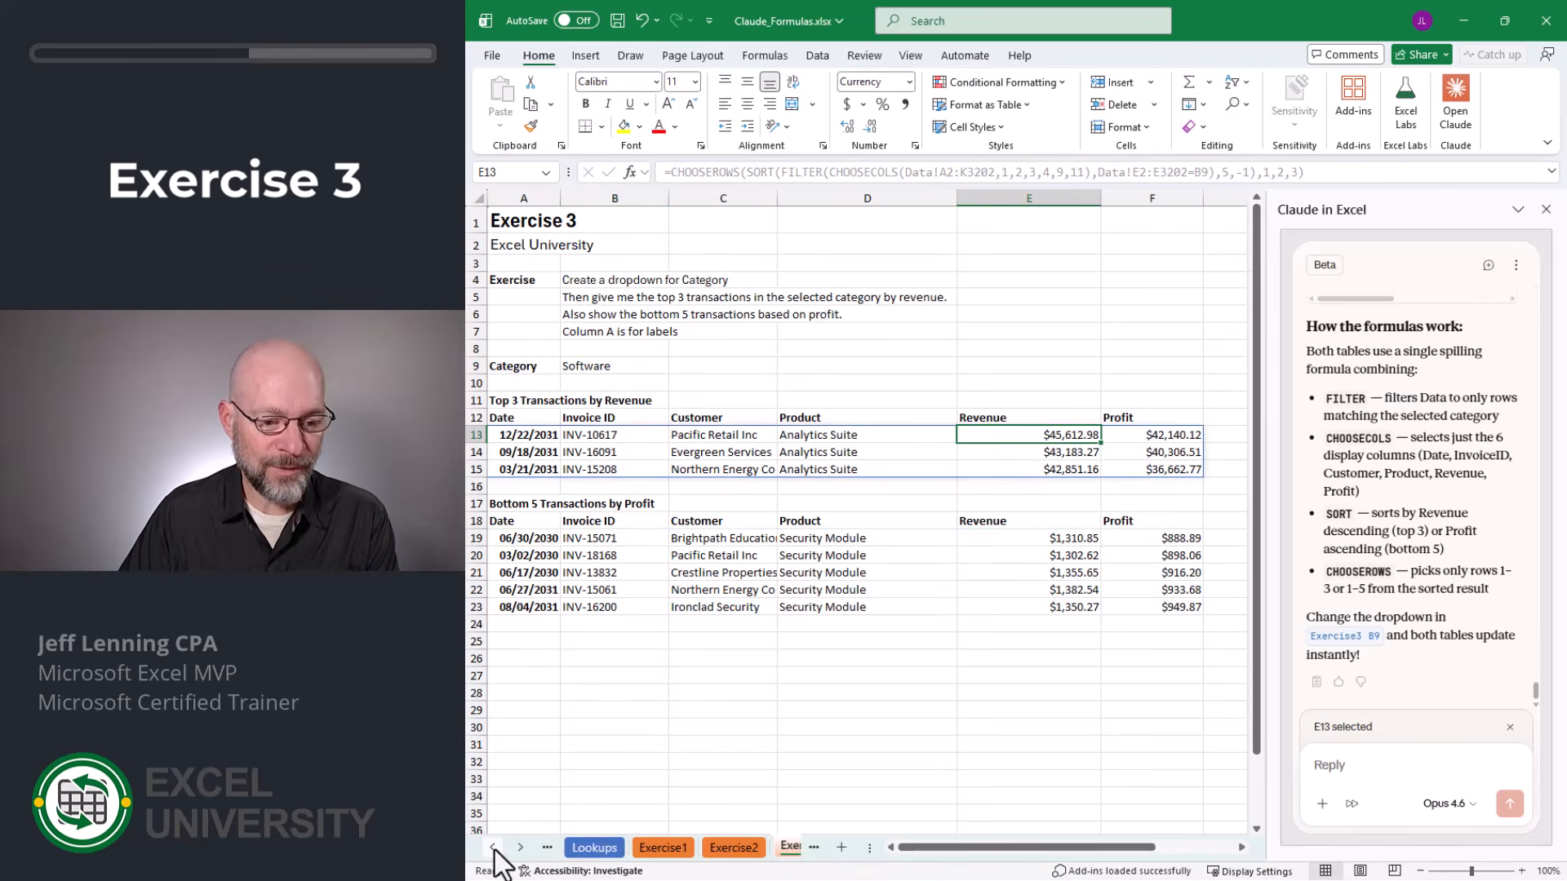
pyautogui.click(492, 848)
pyautogui.click(584, 848)
pyautogui.click(573, 198)
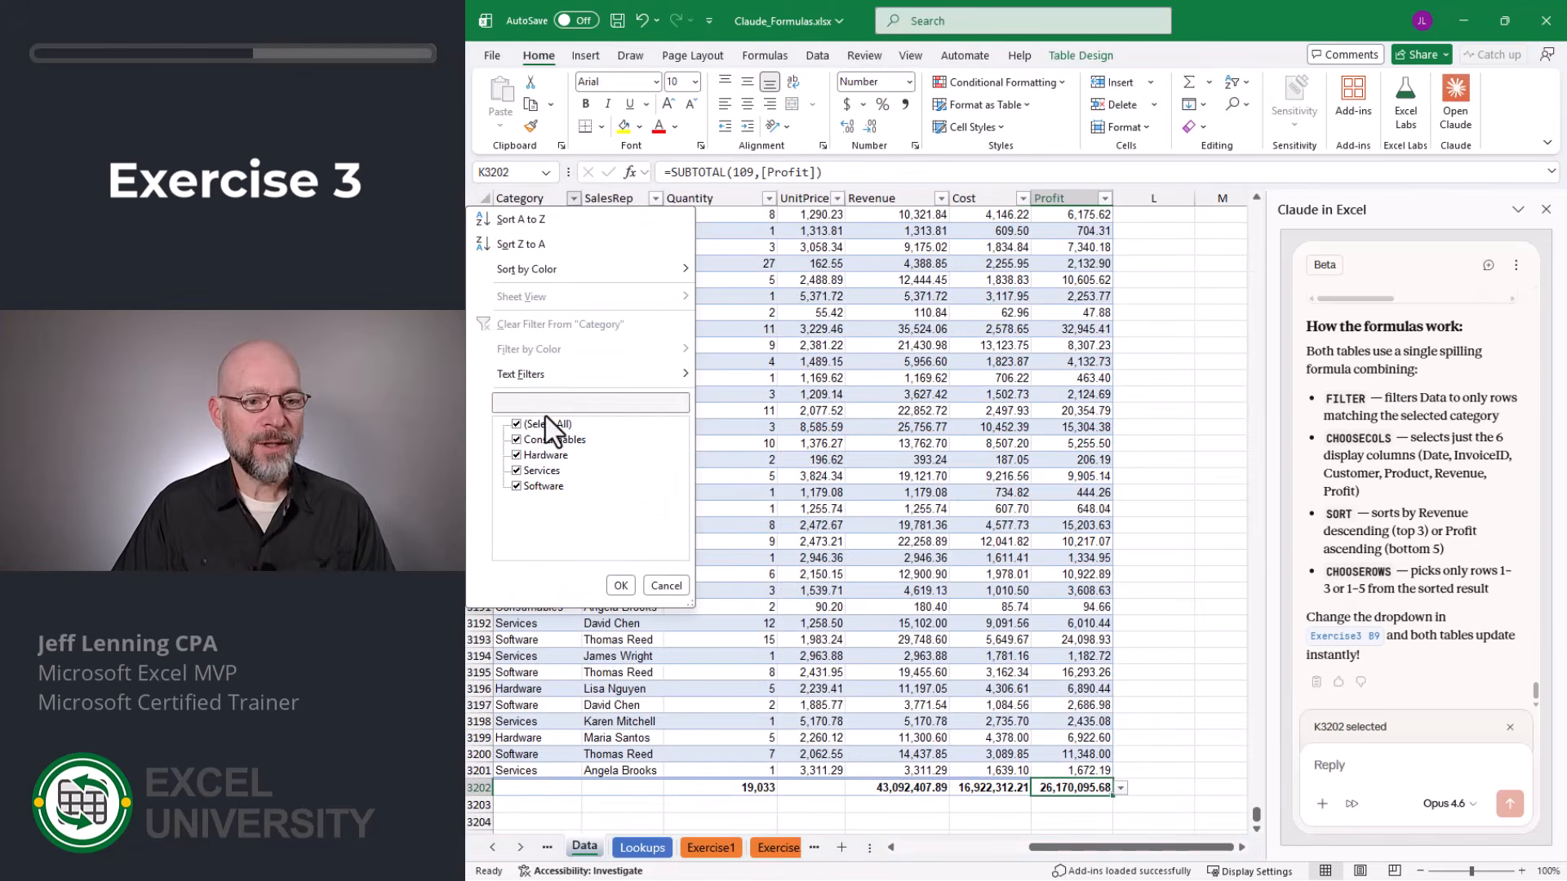
pyautogui.click(541, 424)
pyautogui.click(543, 488)
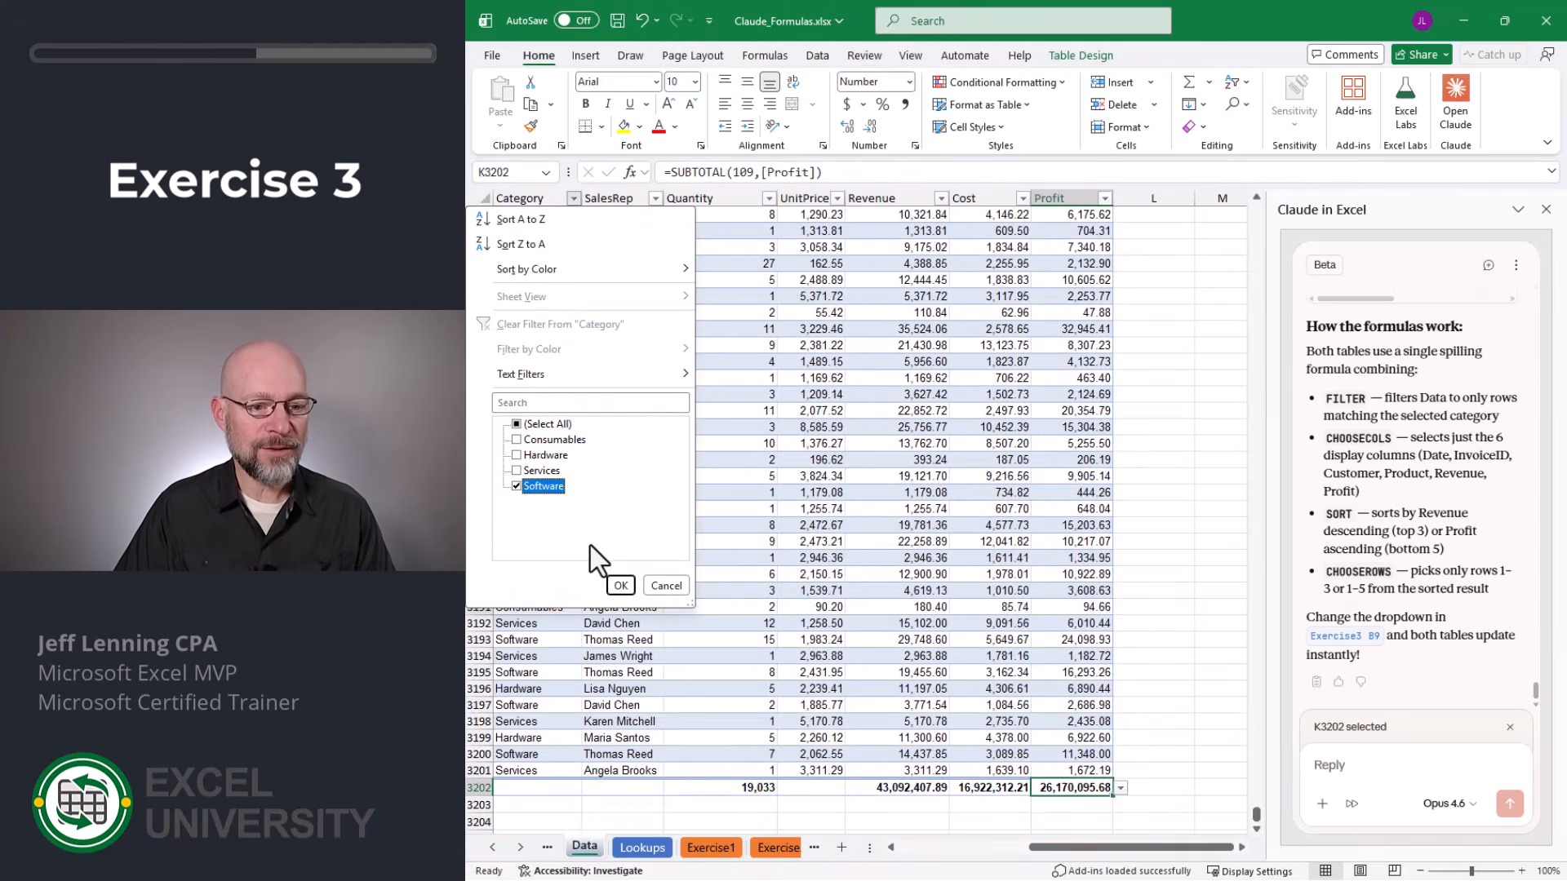
pyautogui.click(620, 586)
# - Sort the filtered Data table by Revenue from largest to smallest
pyautogui.click(941, 198)
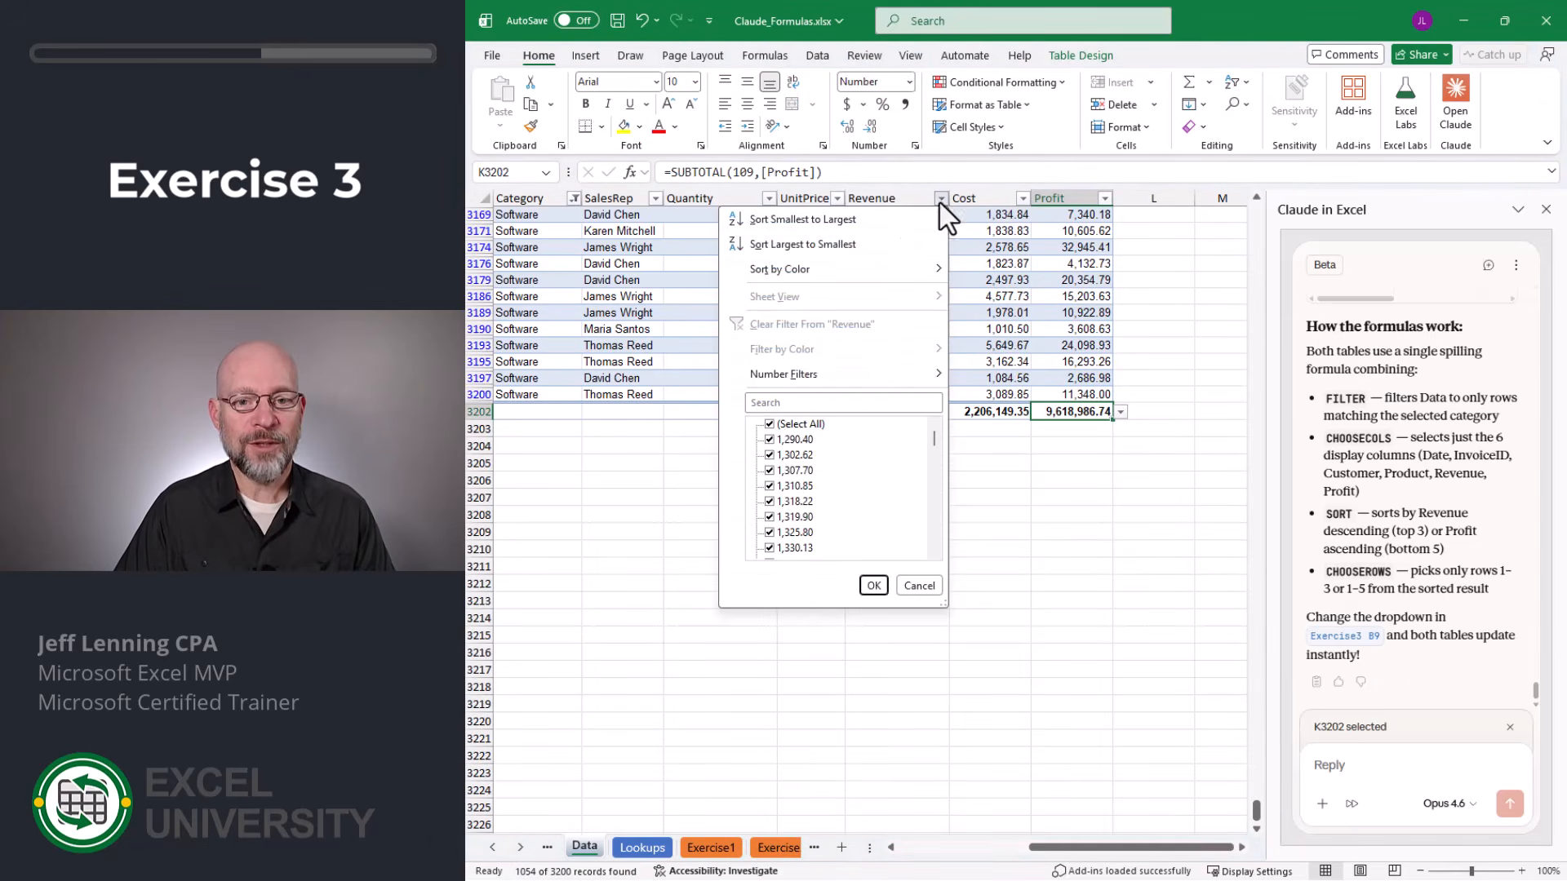
pyautogui.click(836, 245)
pyautogui.scroll(15, 917, 343)
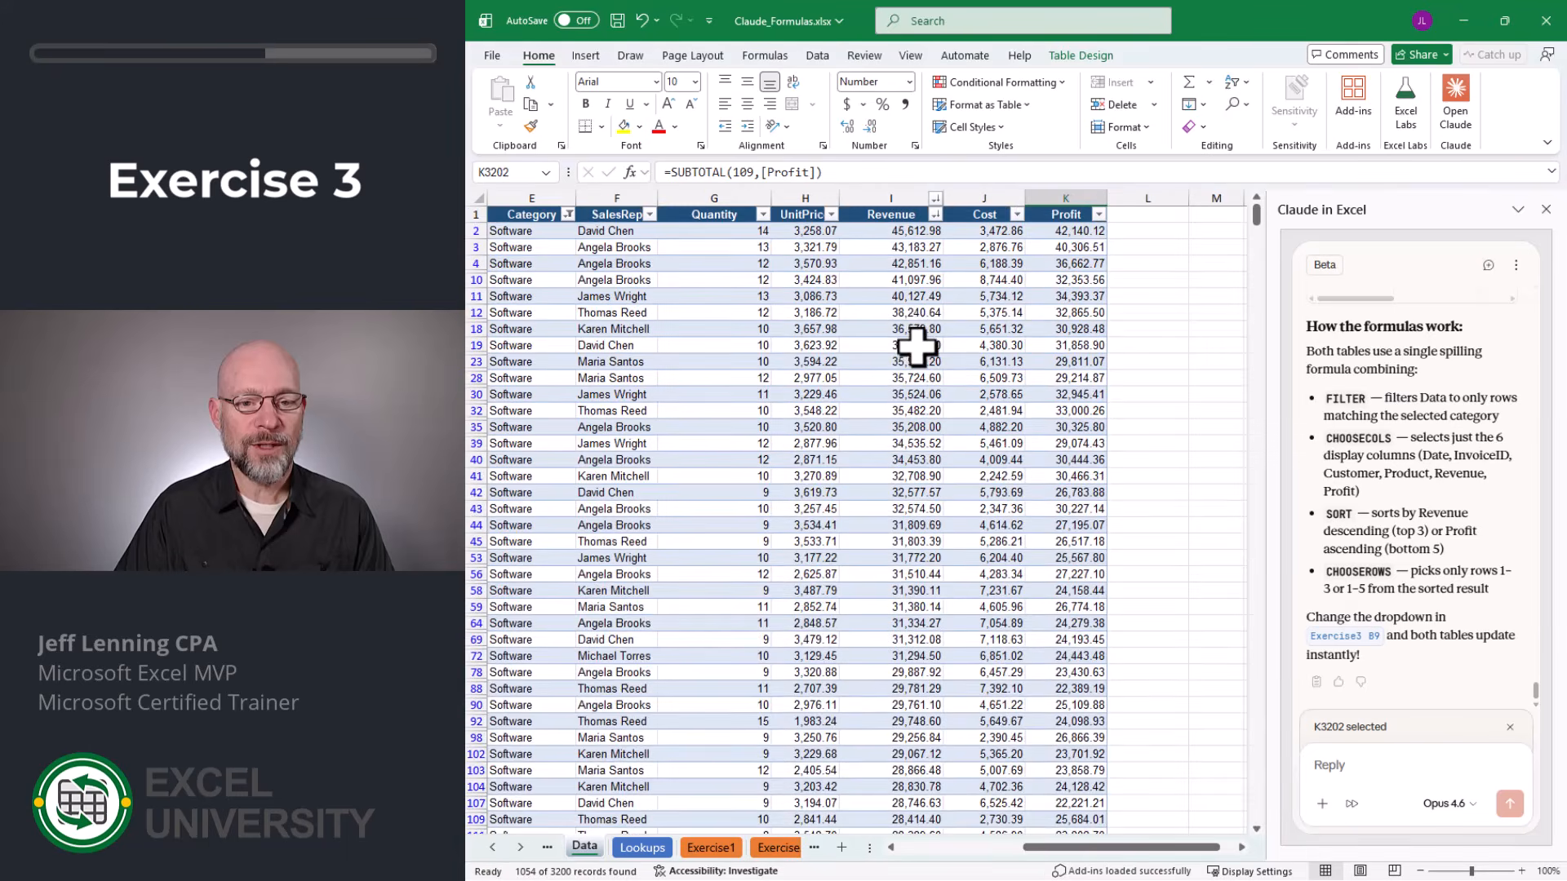
# - Check the first three rows of the sorted Data table from Customer and Product across to Revenue
pyautogui.hotkey('ctrl', 'Home')
pyautogui.click(741, 236)
pyautogui.click(734, 265)
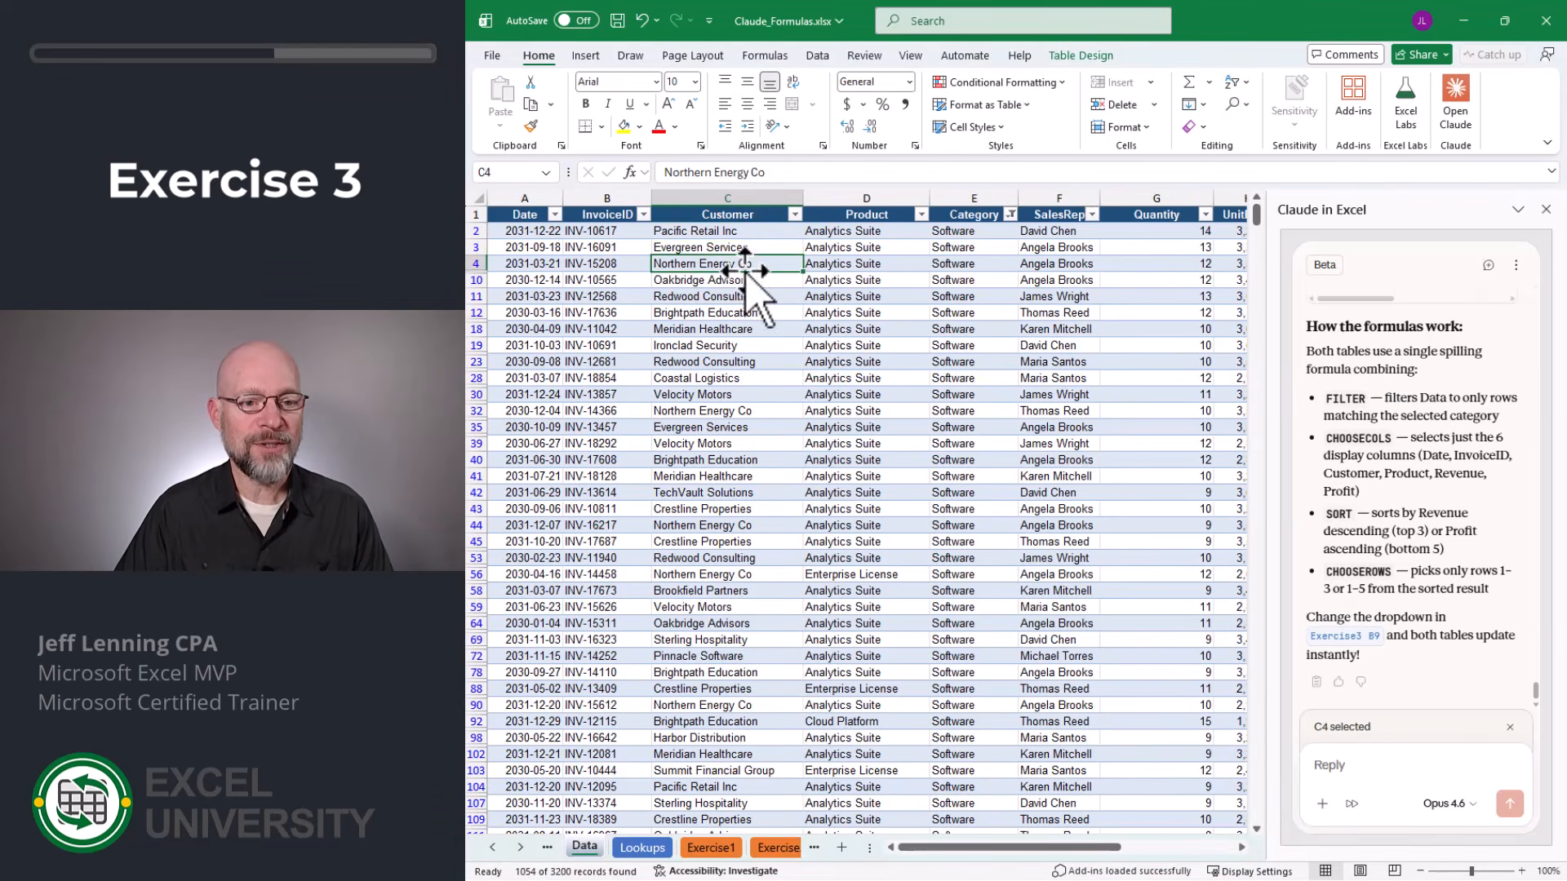
pyautogui.click(842, 268)
pyautogui.press('Right')
pyautogui.press('Right')
pyautogui.press('Right')
pyautogui.press('Right')
pyautogui.press('Right')
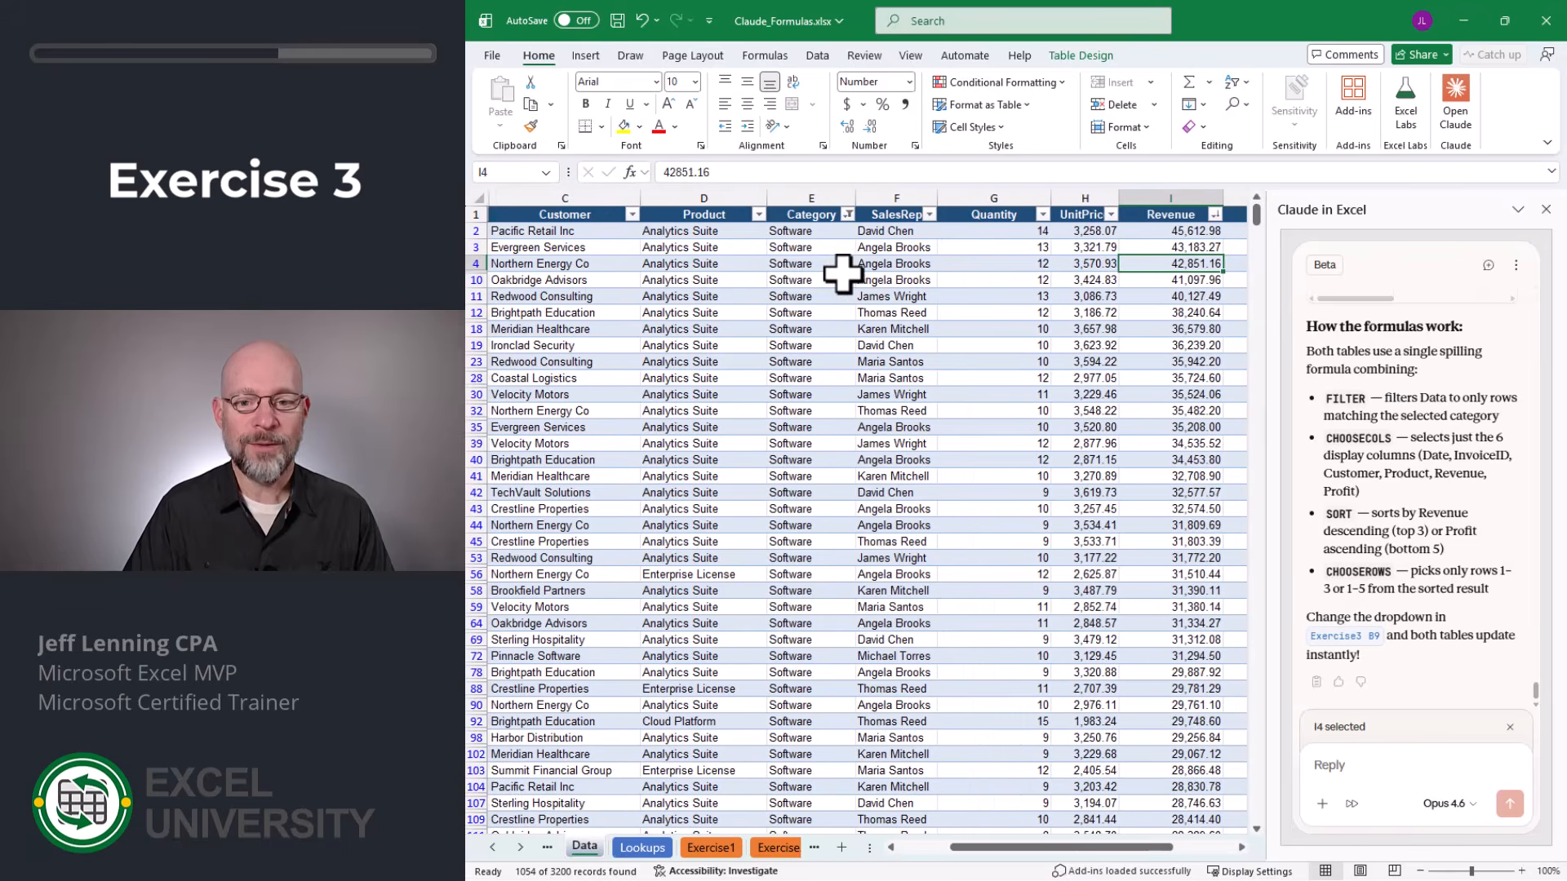
# - Inspect the Bottom 5 Transactions formula in A19 of Exercise3, and sort the Data table by Profit from smallest to largest
pyautogui.click(814, 847)
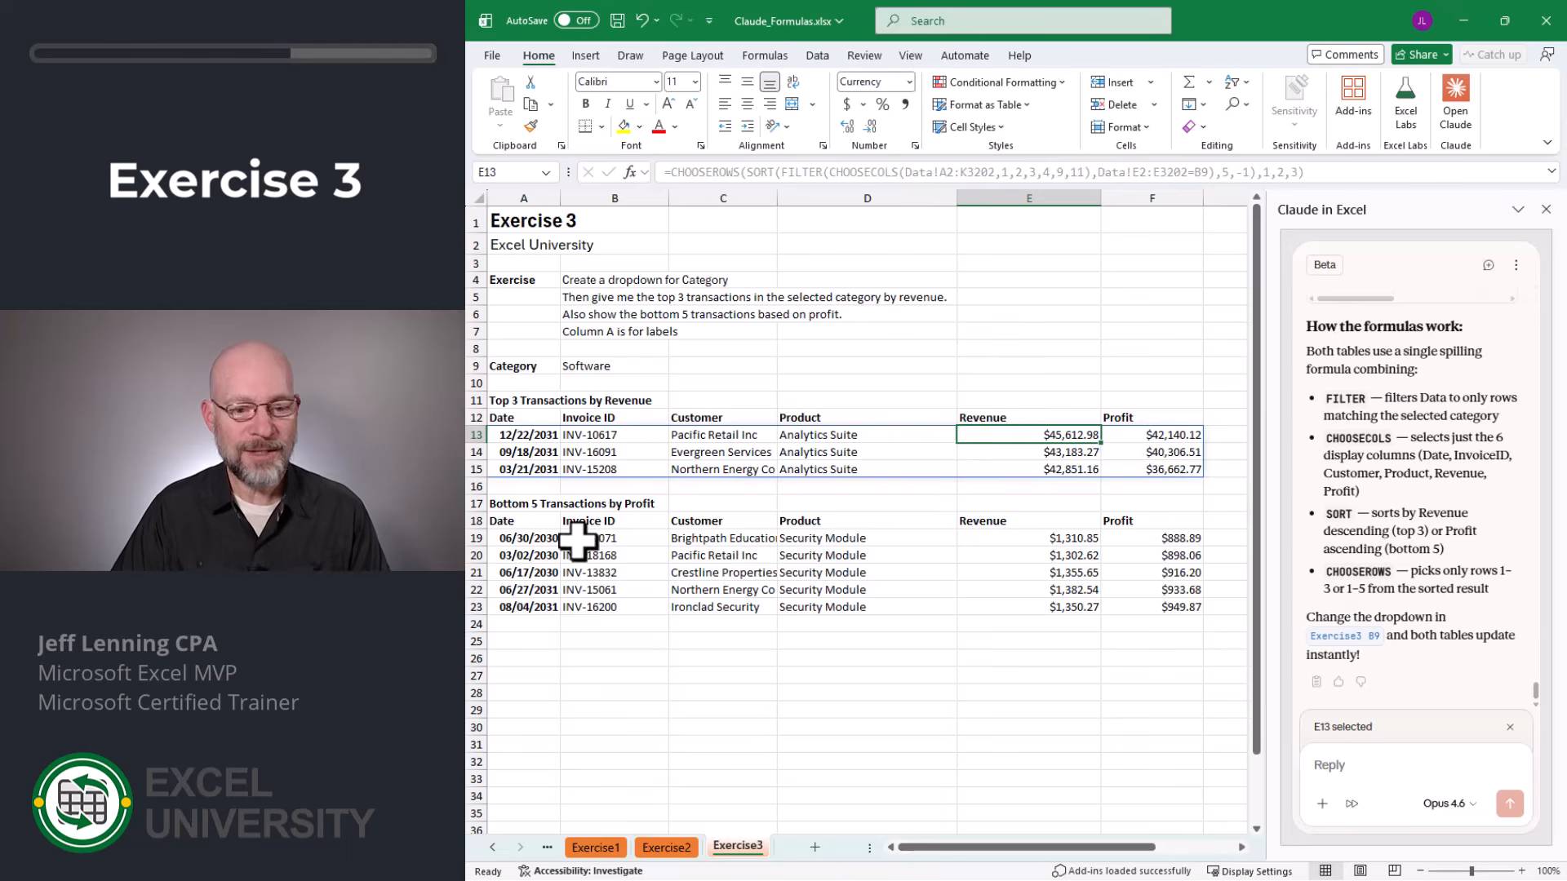
pyautogui.click(543, 541)
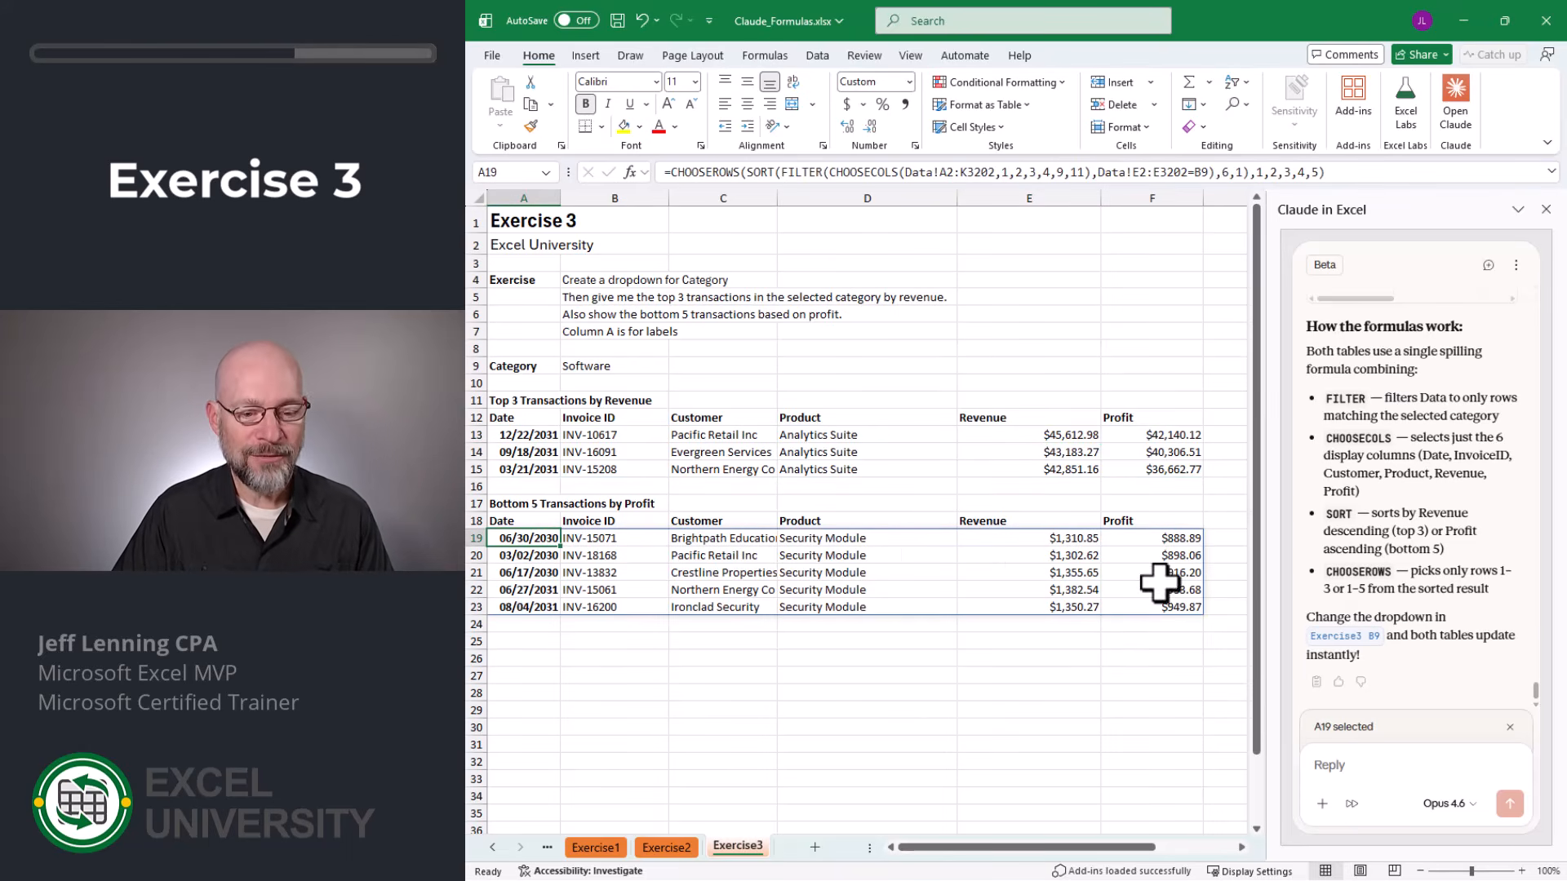
pyautogui.click(493, 848)
pyautogui.click(585, 846)
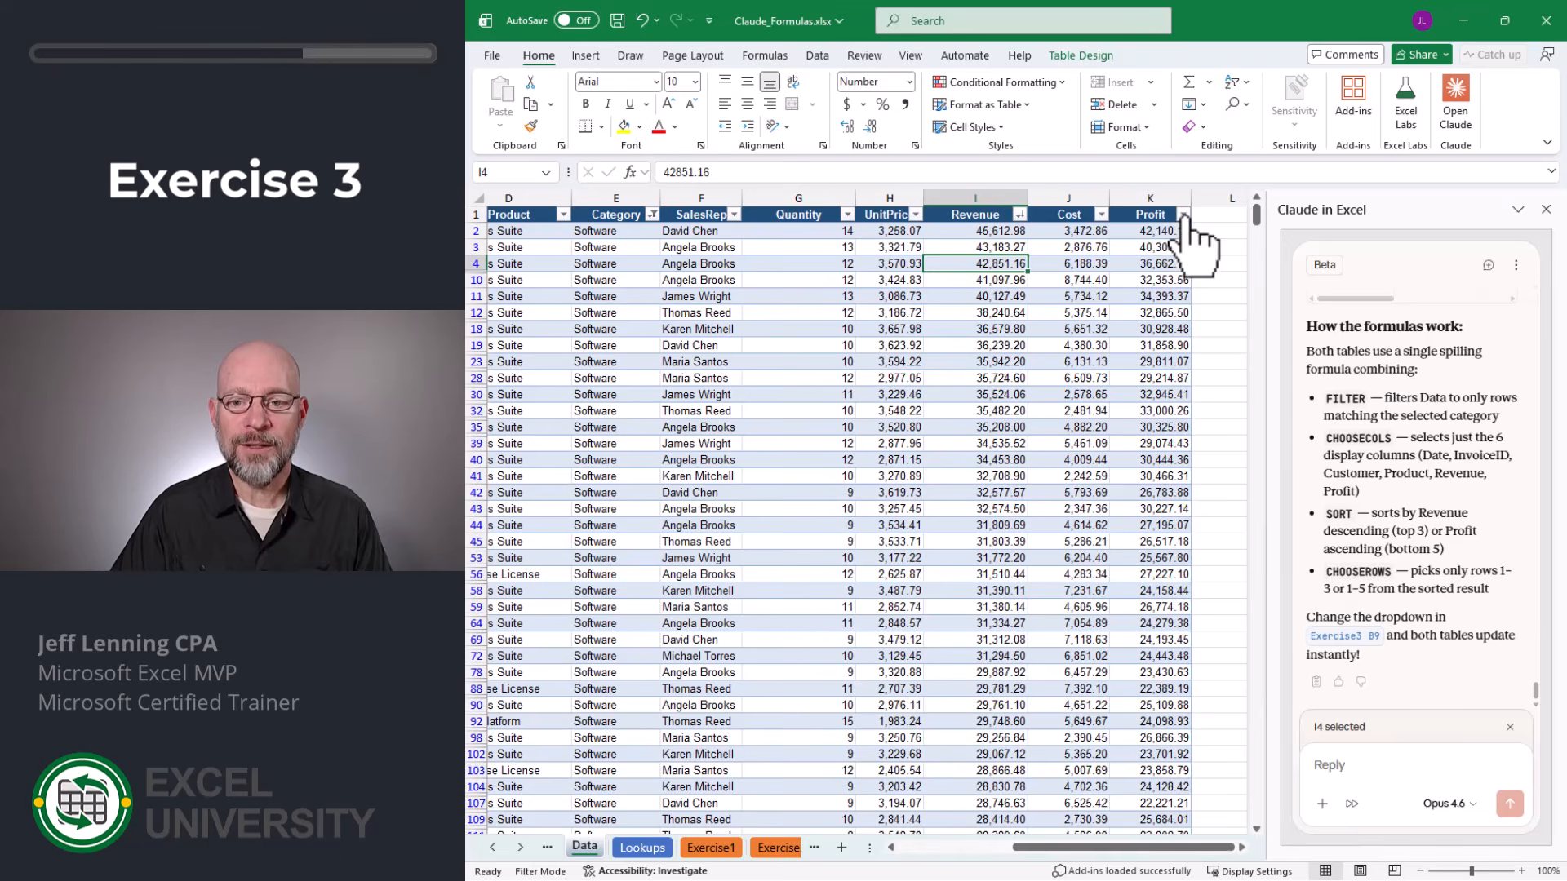
pyautogui.click(1183, 215)
pyautogui.click(1070, 238)
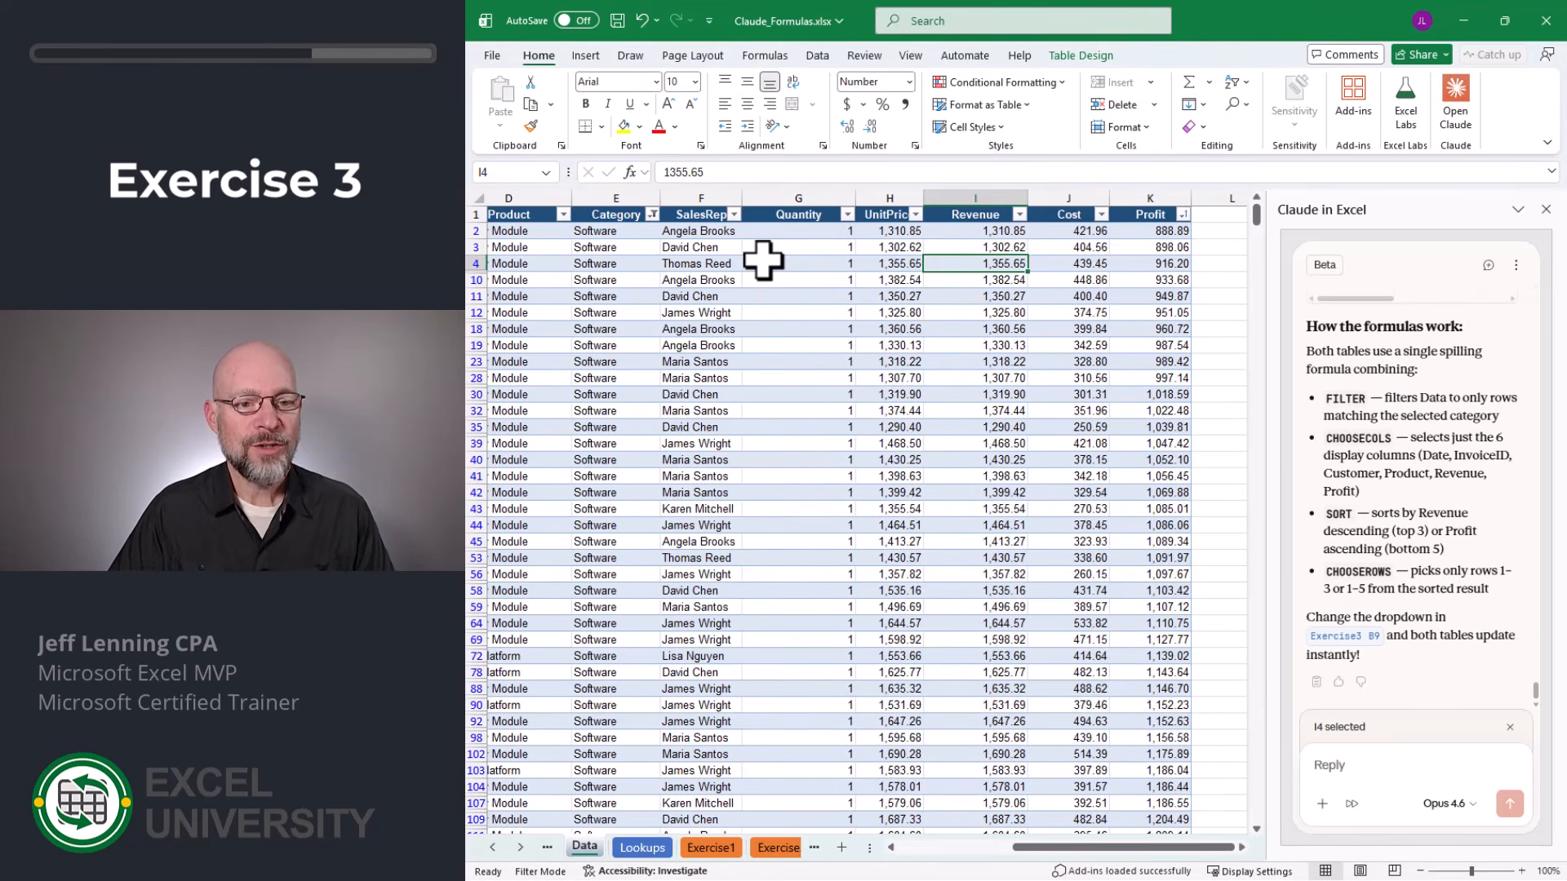
# - Check the lowest-profit rows at the start of the Data table from Customer across to Profit
pyautogui.press('Left')
pyautogui.press('Left')
pyautogui.press('Left')
pyautogui.press('Left')
pyautogui.press('Left')
pyautogui.press('Left')
pyautogui.press('Right')
pyautogui.press('Right')
pyautogui.press('Right')
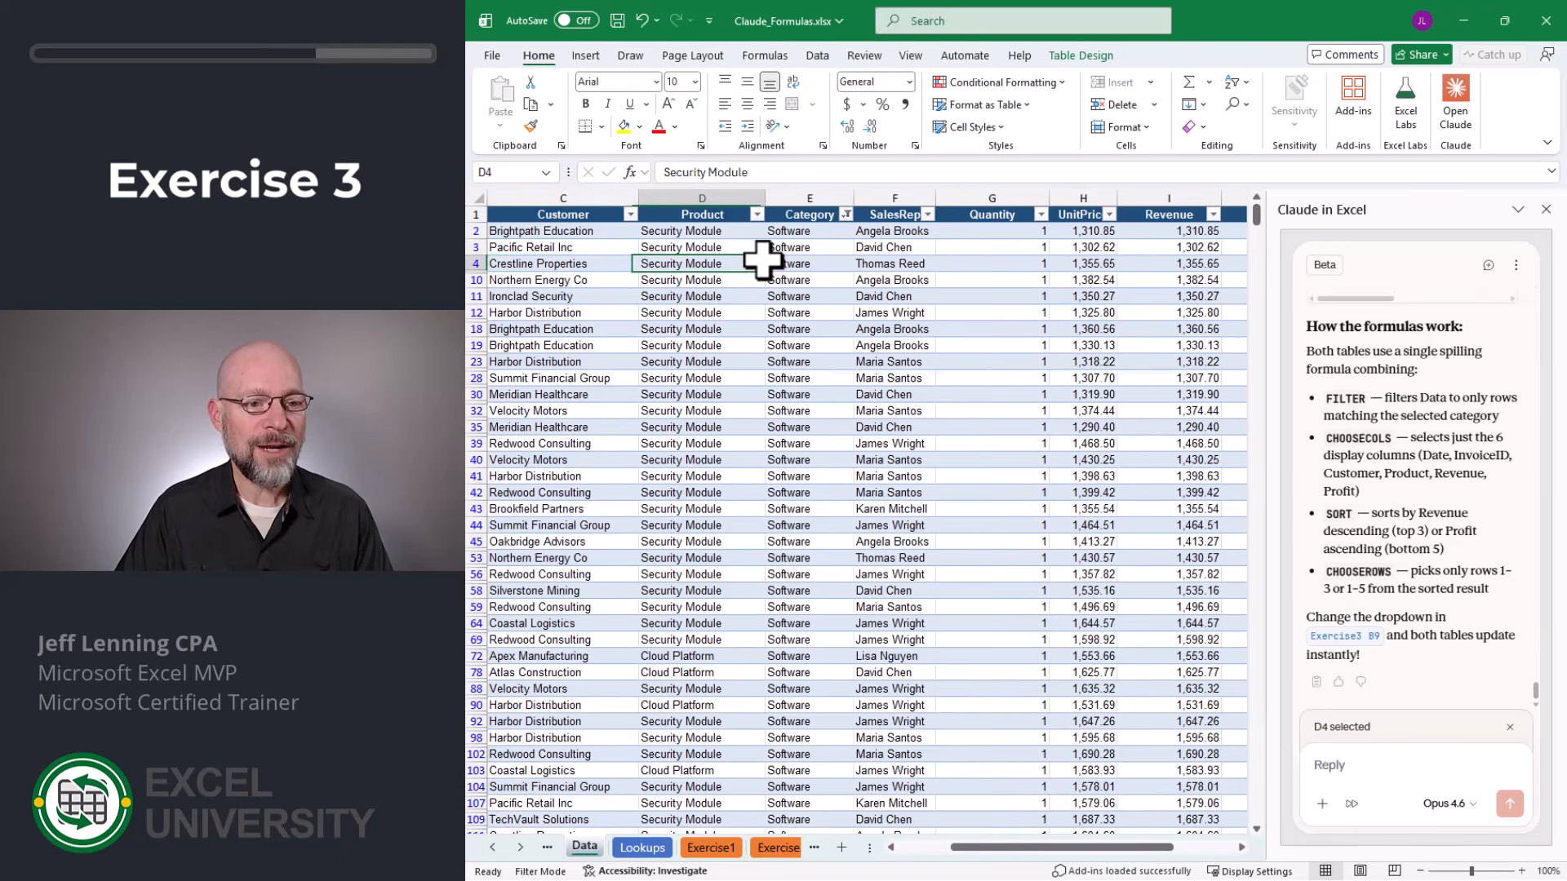
pyautogui.press('Right')
pyautogui.press('Right')
pyautogui.press('Right')
pyautogui.press('Right')
pyautogui.press('Right')
pyautogui.press('Up')
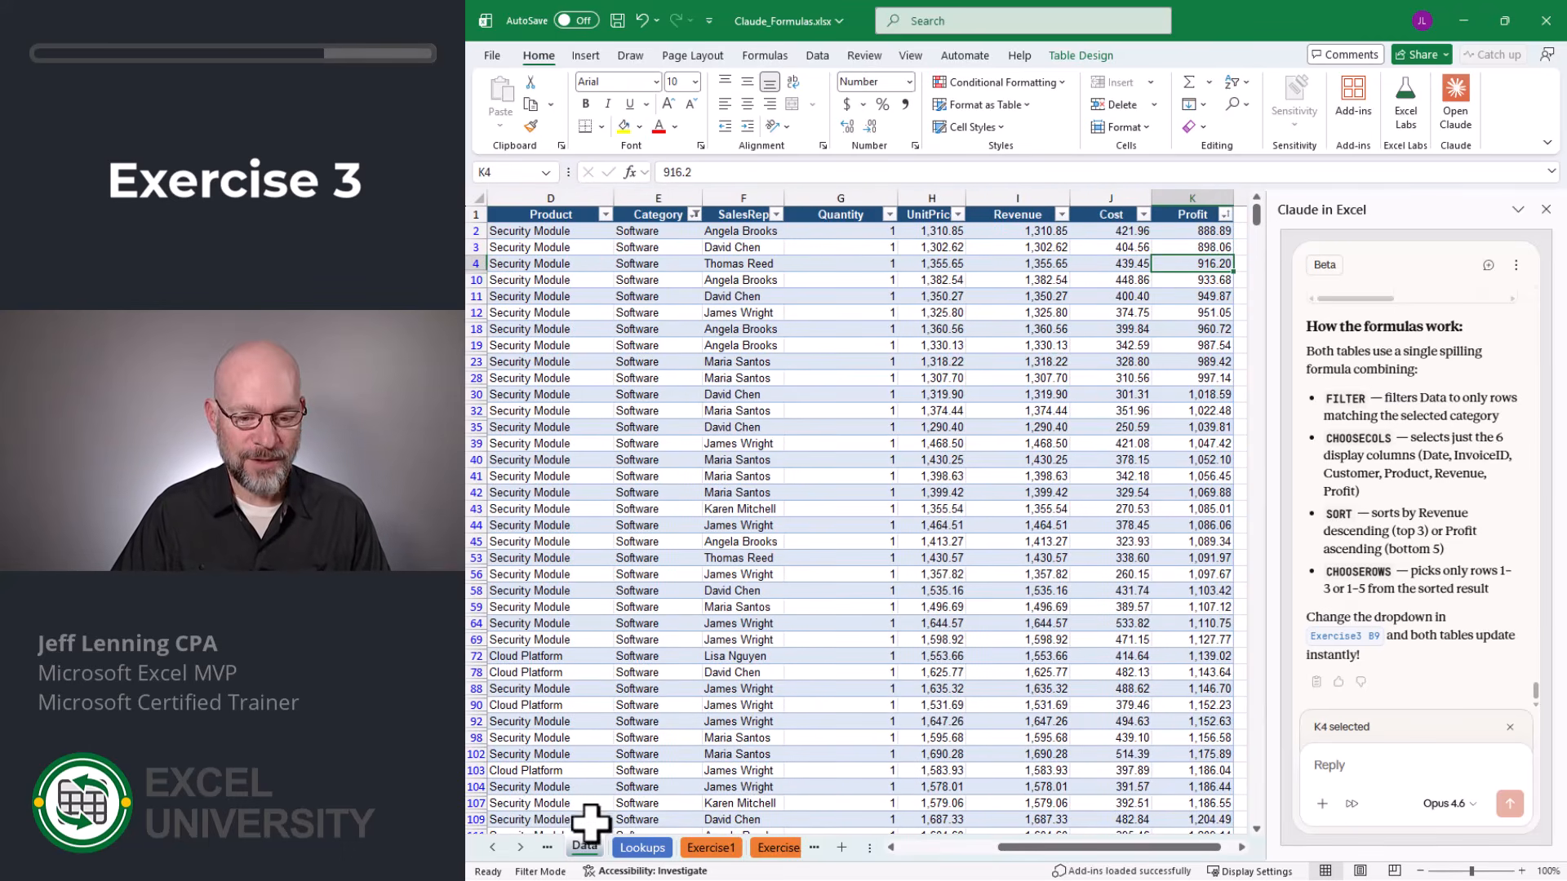
# - Compare the Bottom 5 Transactions table on Exercise3 with the Data sheet's five lowest Profit rows, ending at K11
pyautogui.hotkey('ctrl', 'pagedown')
pyautogui.hotkey('ctrl', 'pagedown')
pyautogui.hotkey('ctrl', 'pagedown')
pyautogui.hotkey('ctrl', 'pagedown')
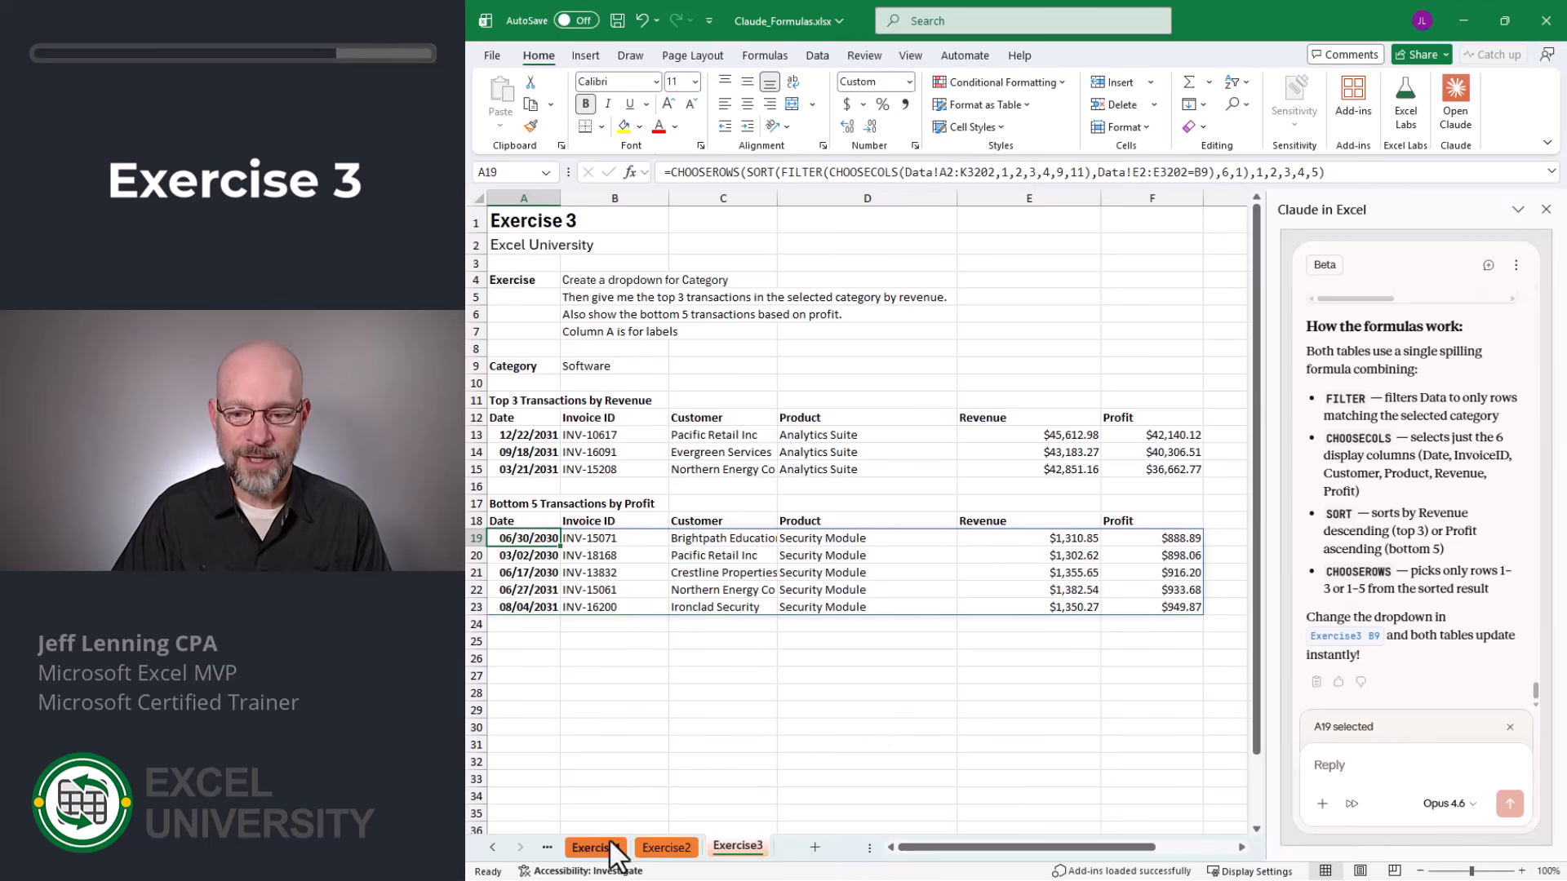
pyautogui.click(494, 848)
pyautogui.click(494, 848)
pyautogui.click(584, 847)
pyautogui.click(1202, 298)
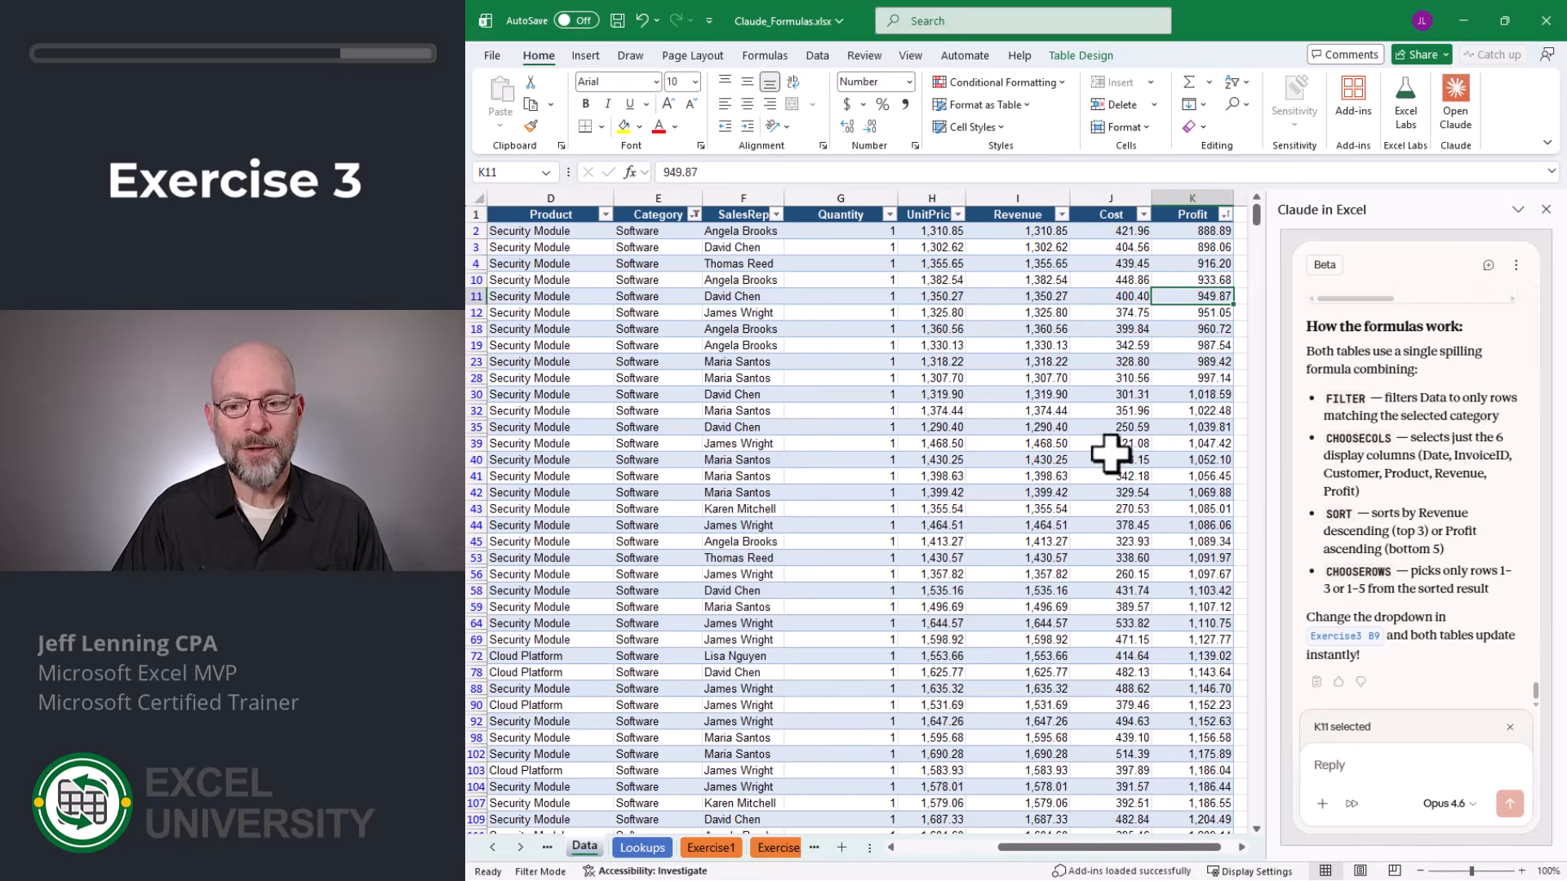